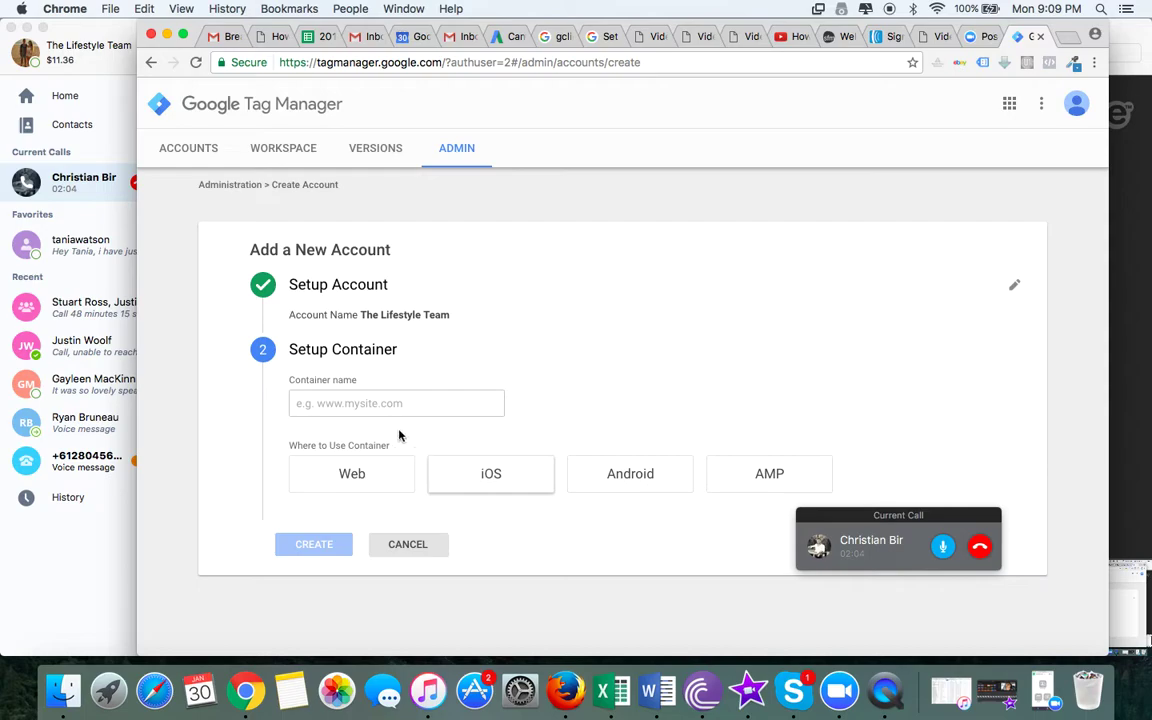
left_click(376, 405)
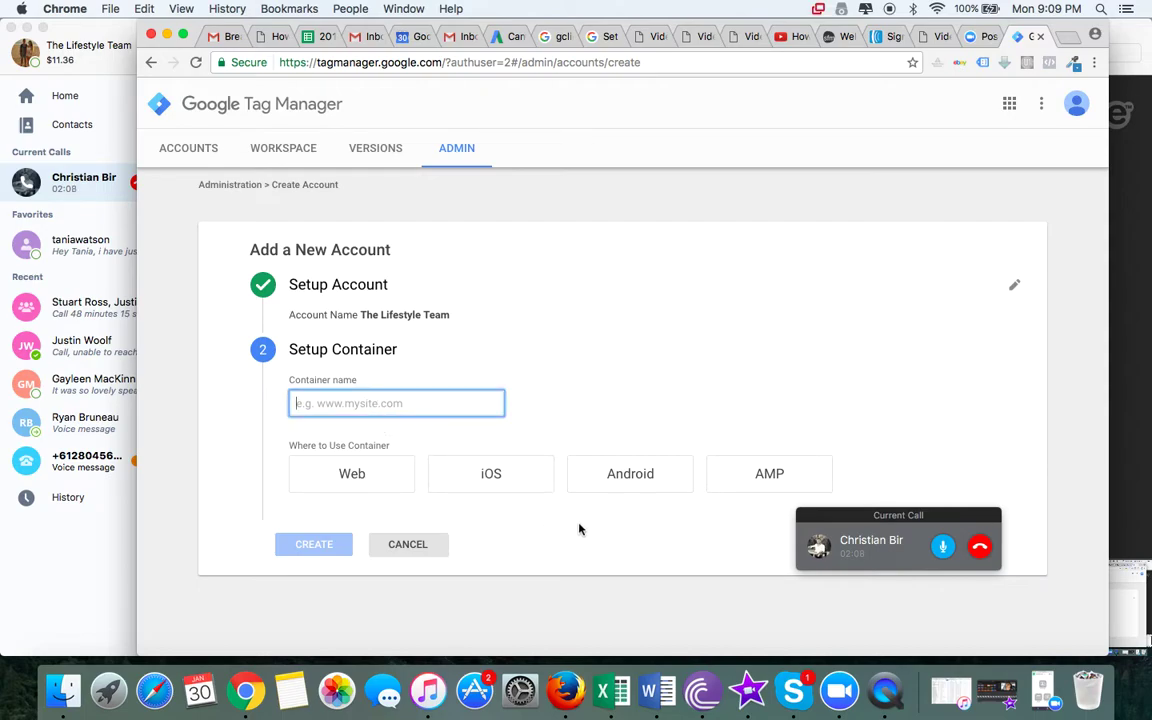
type("www.thelaptopentrepreneurs.com")
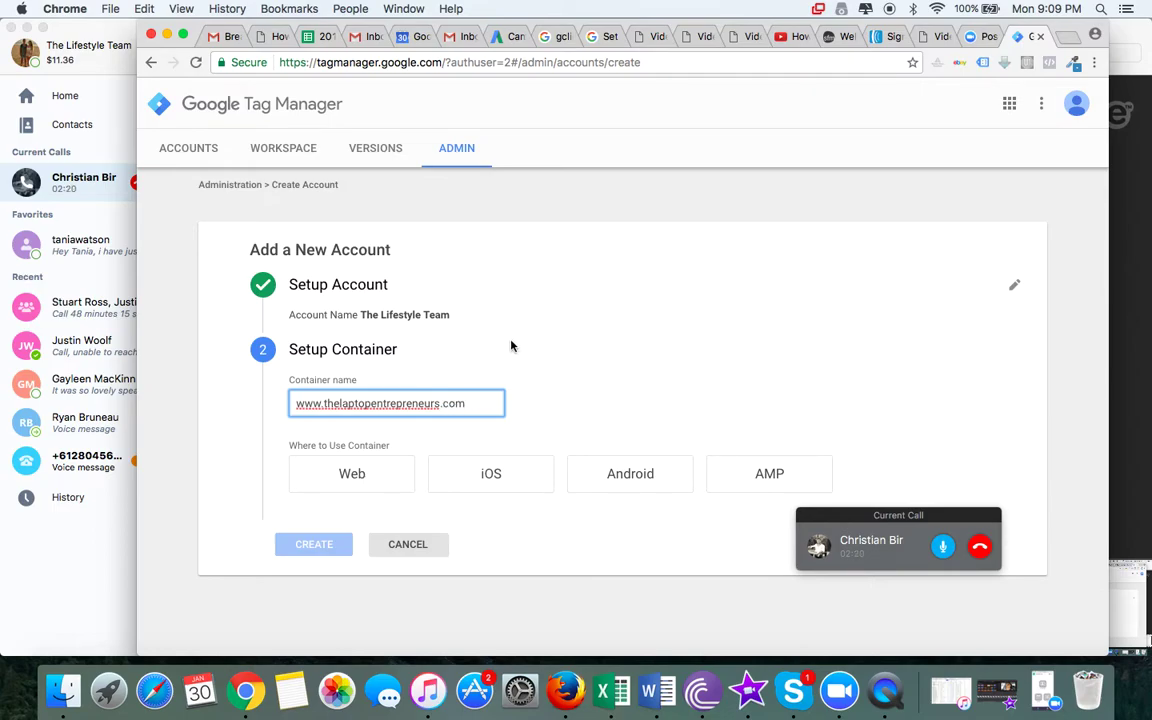
- Copy the domain thelaptopentrepreneurs.com from the web address of the already open video-series-3 page
left_click(645, 36)
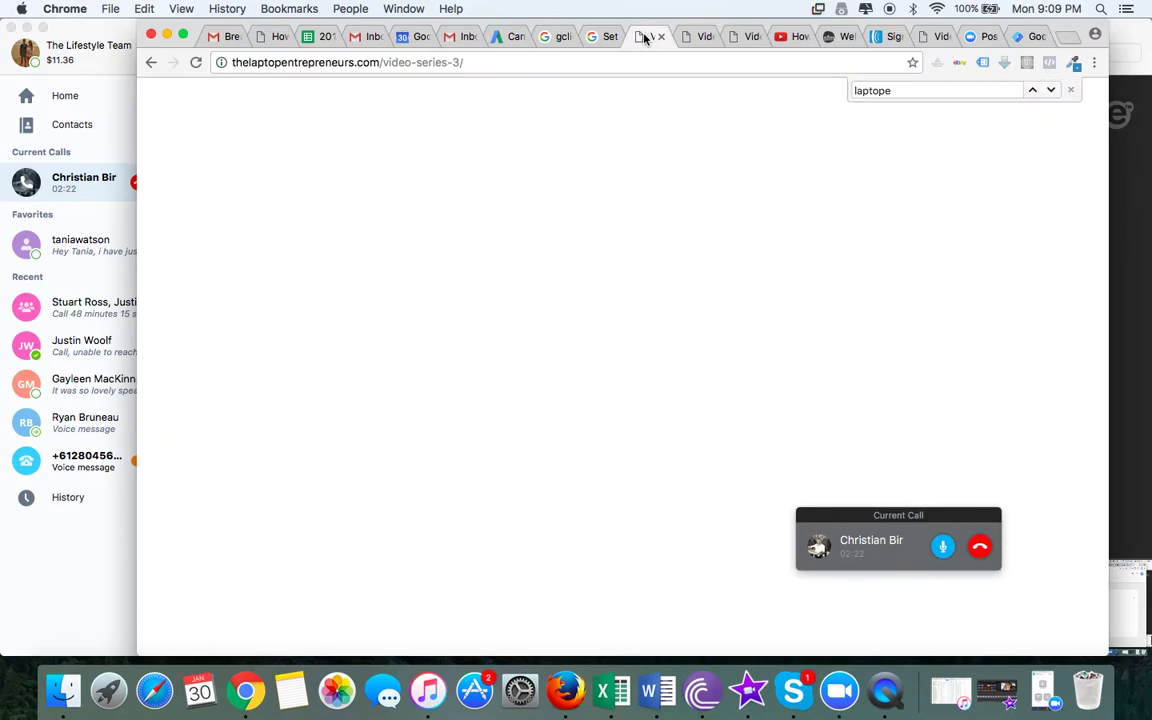
left_click(322, 58)
left_click(322, 58)
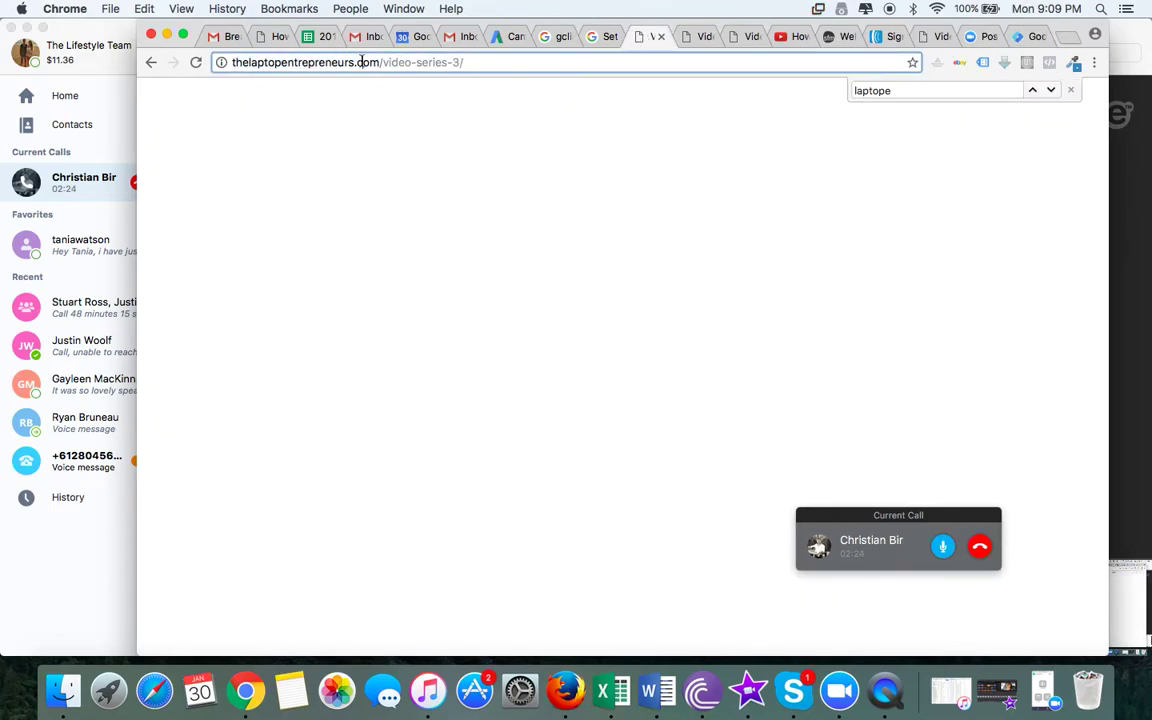
left_click_drag(378, 62, 228, 62)
key("super+c")
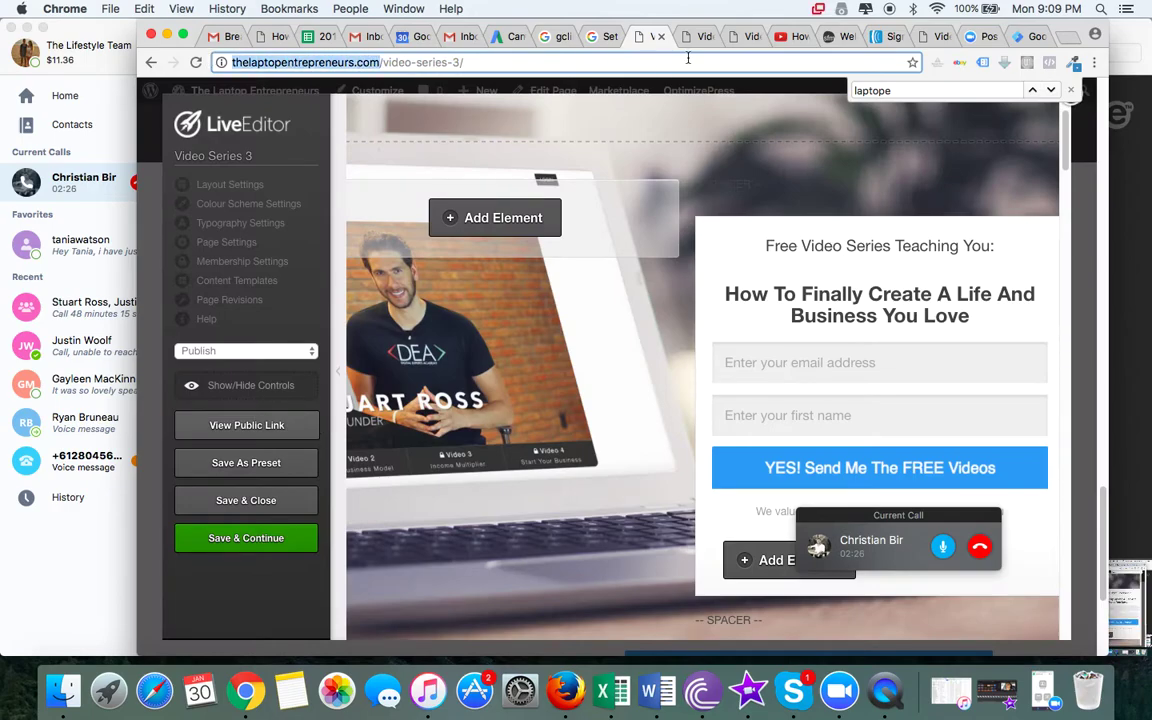
left_click(1052, 38)
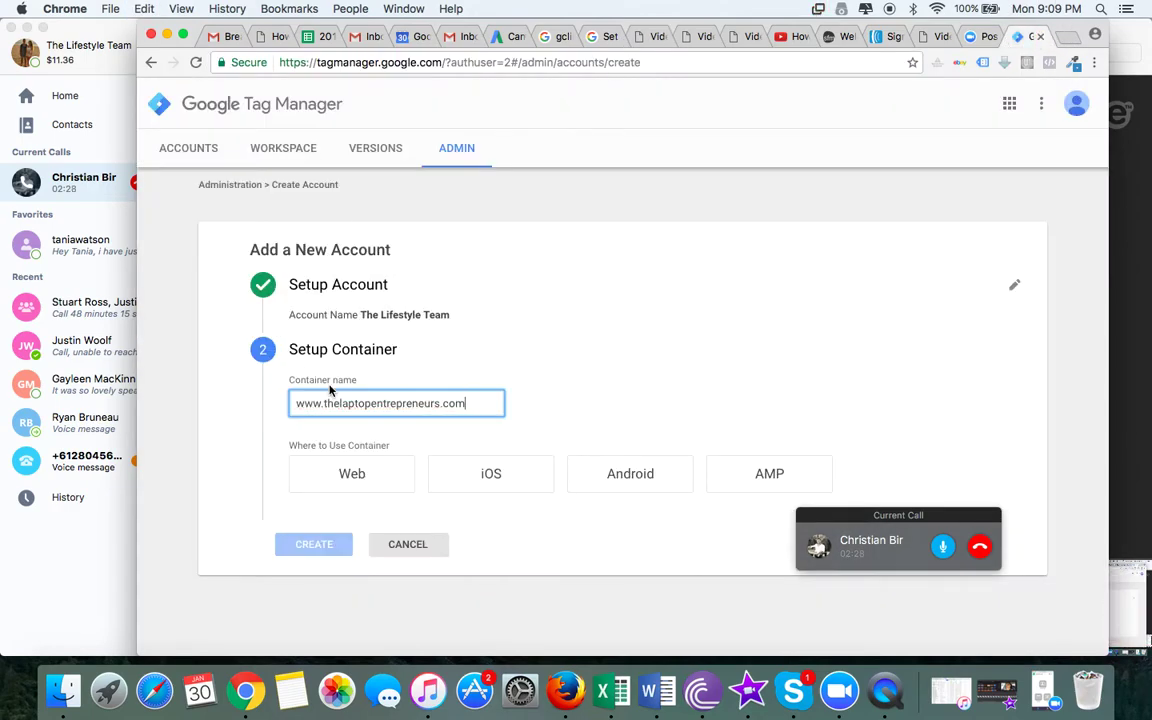
triple_click(368, 401)
key("super+v")
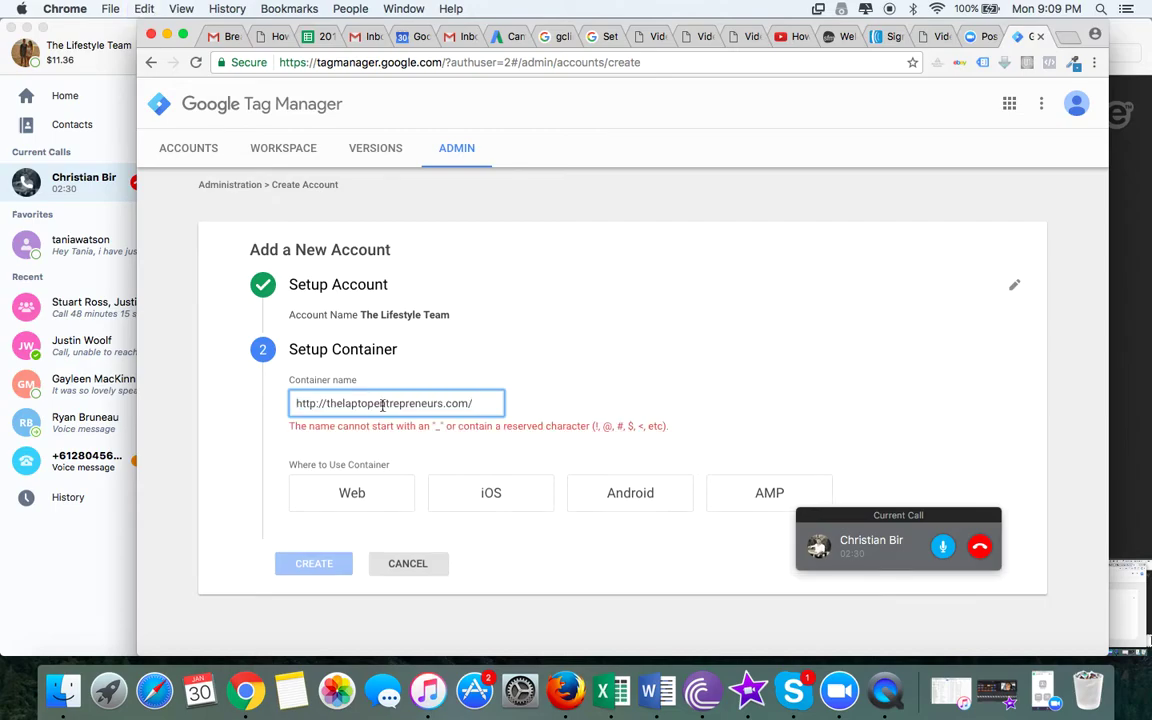
left_click_drag(327, 404, 236, 393)
type("www.")
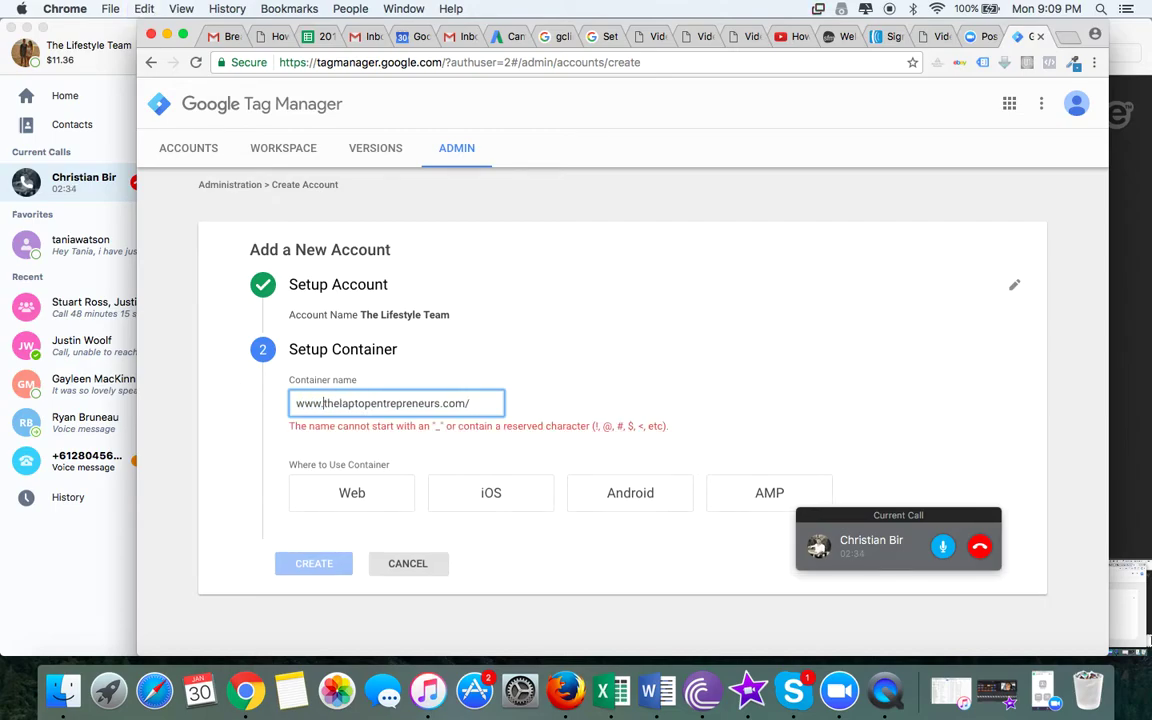
left_click(470, 403)
key("BackSpace")
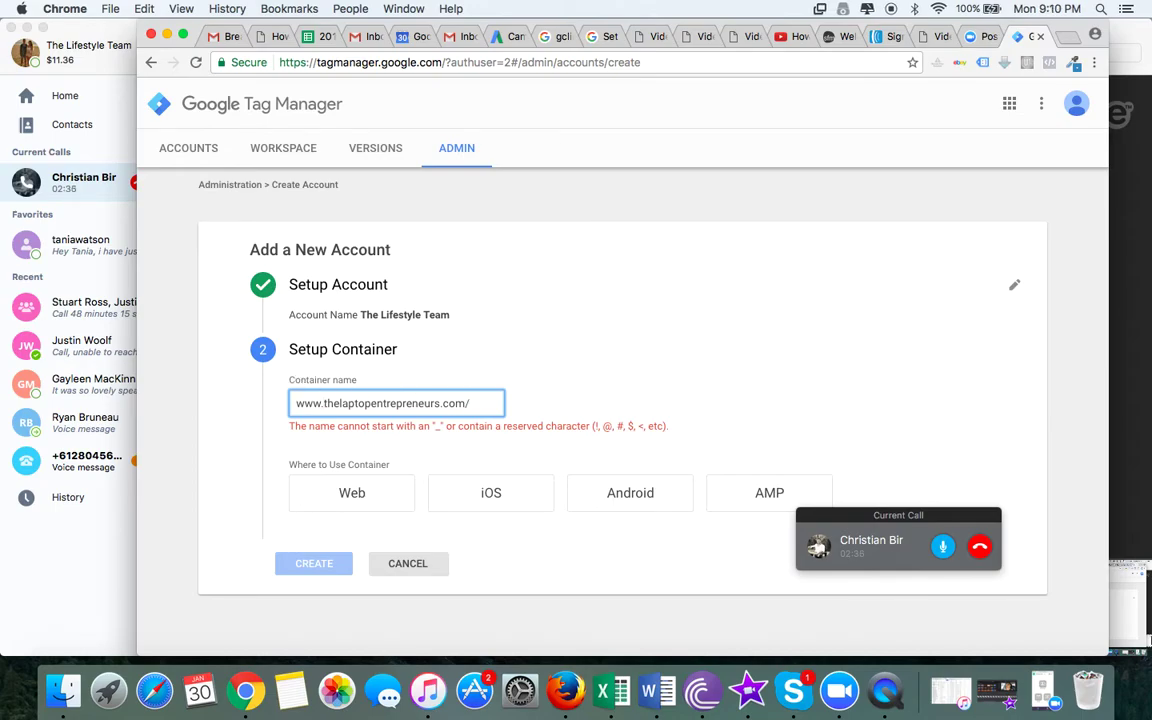
- Create the account with its container set for Web use and accept the Google Tag Manager Terms of Service
left_click(374, 490)
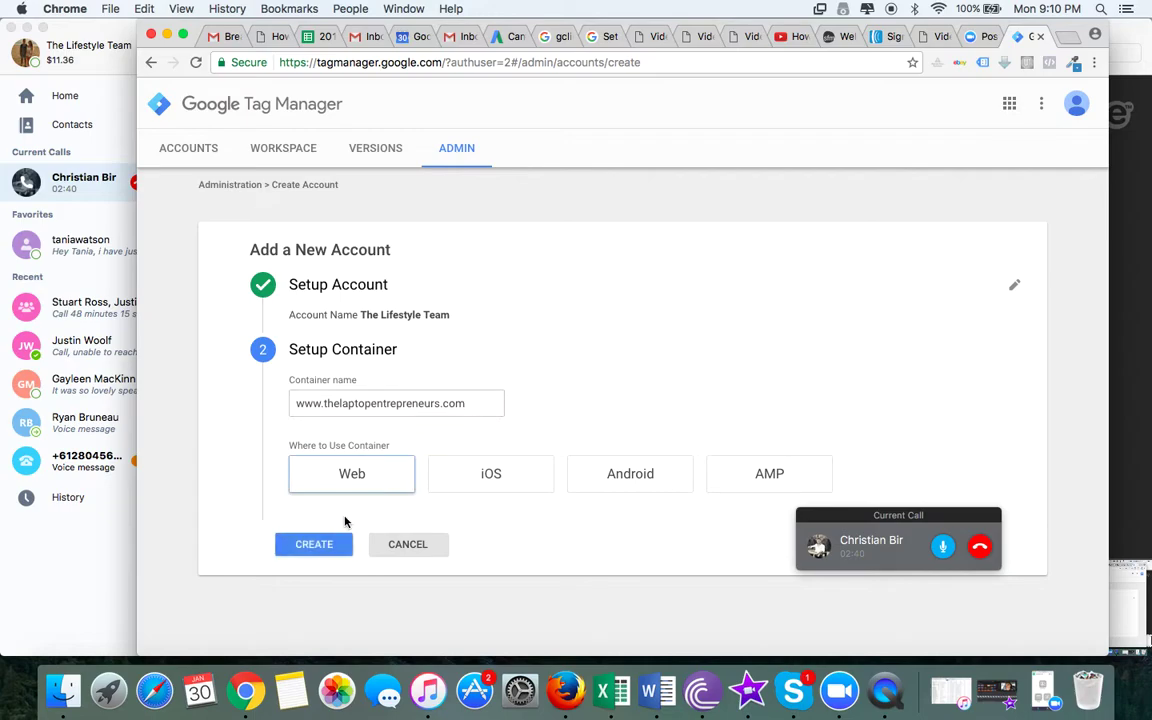
left_click(338, 545)
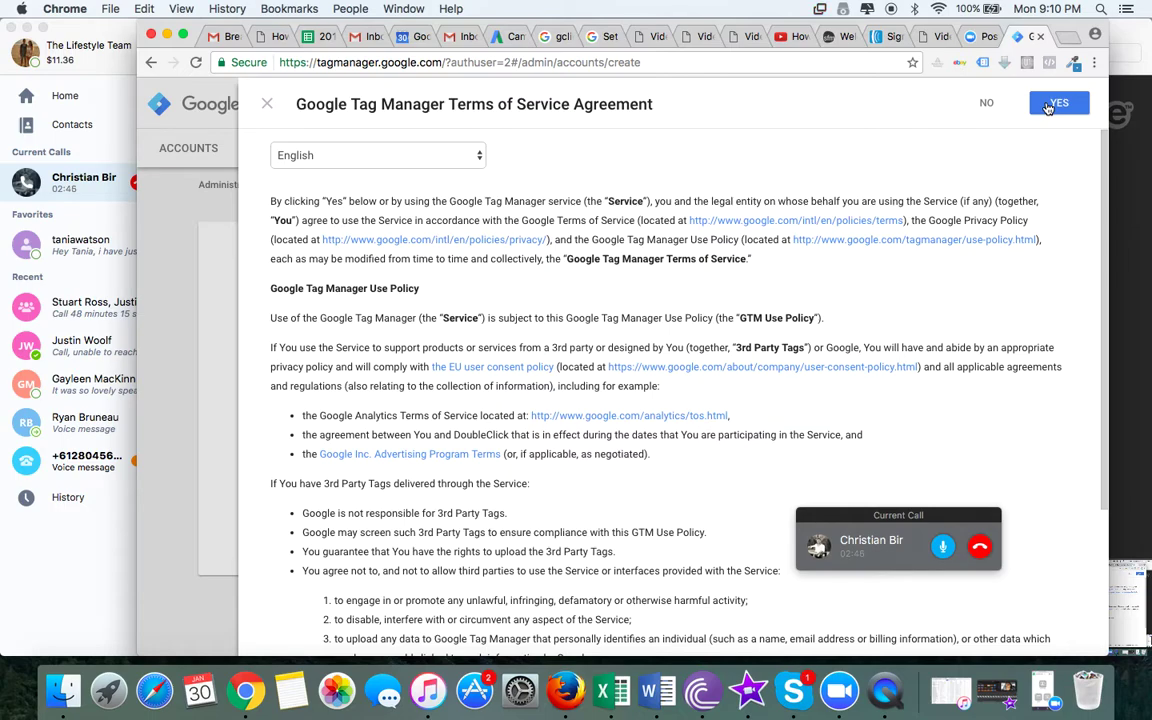
left_click(1048, 108)
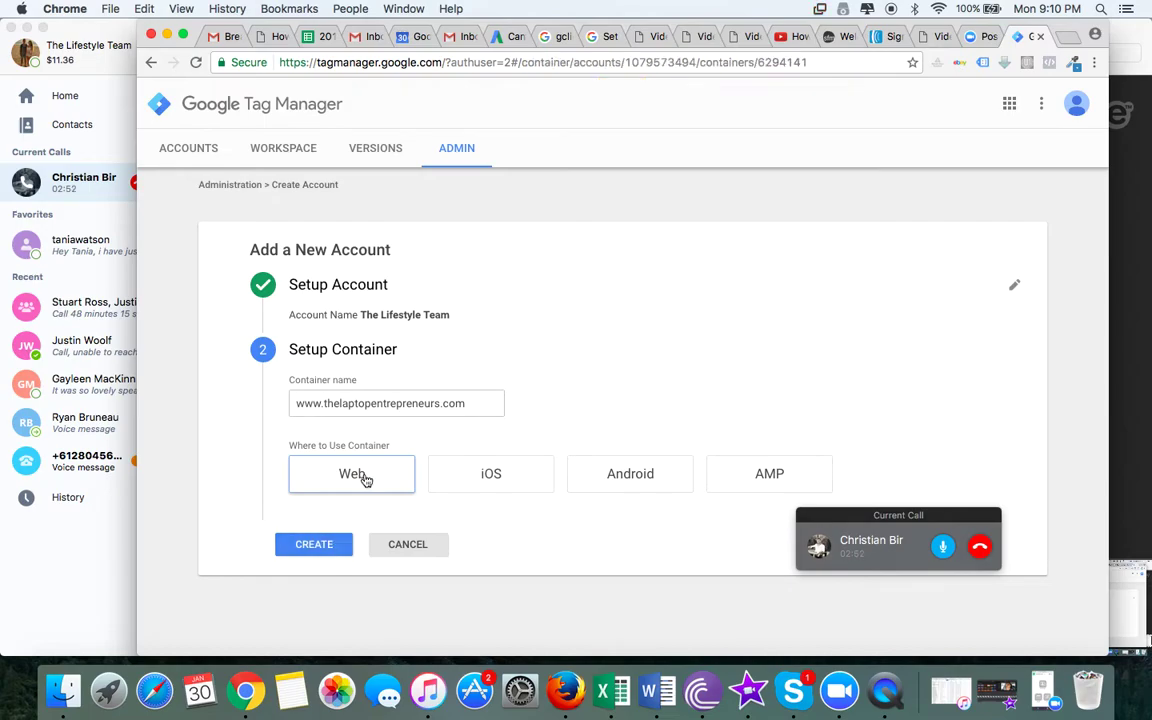
left_click(328, 548)
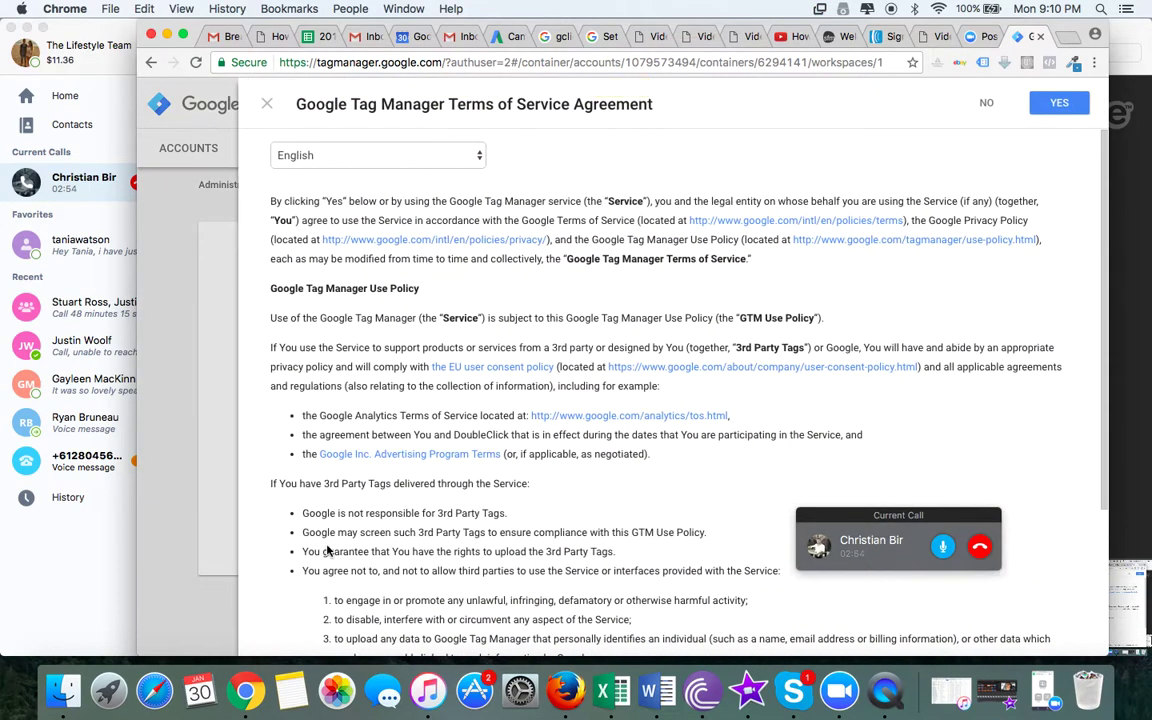
scroll(630, 437, "down", 4)
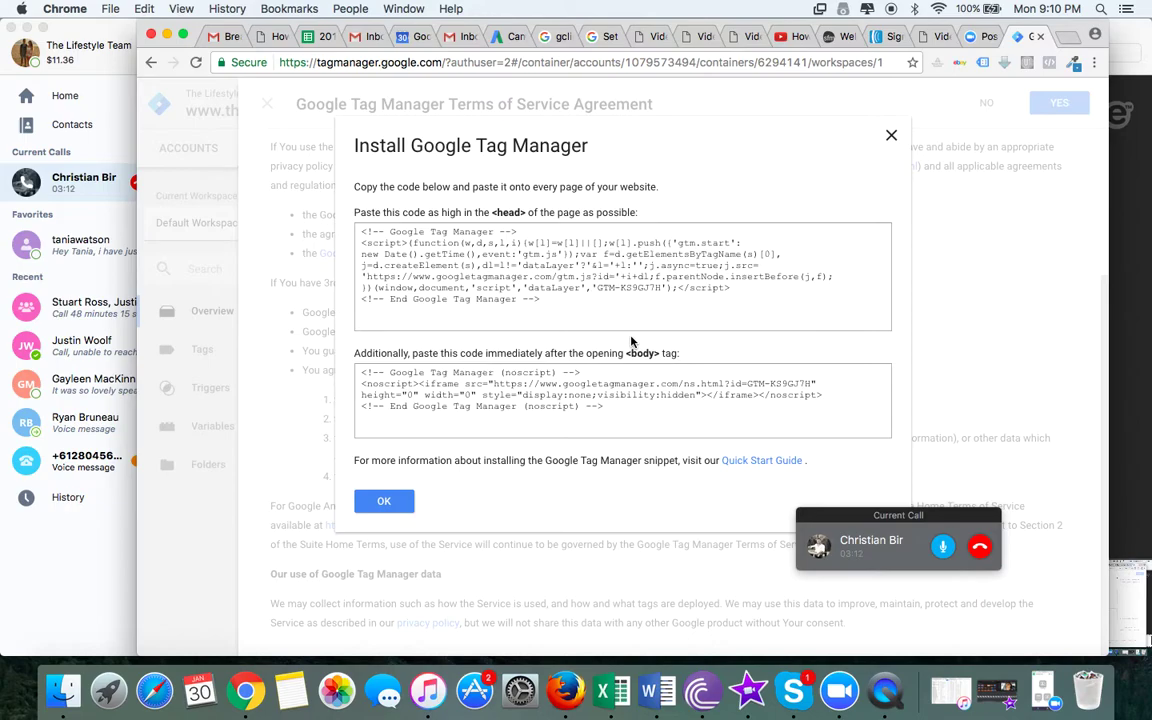
- Select the entire Google Tag Manager snippet meant for the head of the page
left_click(617, 279)
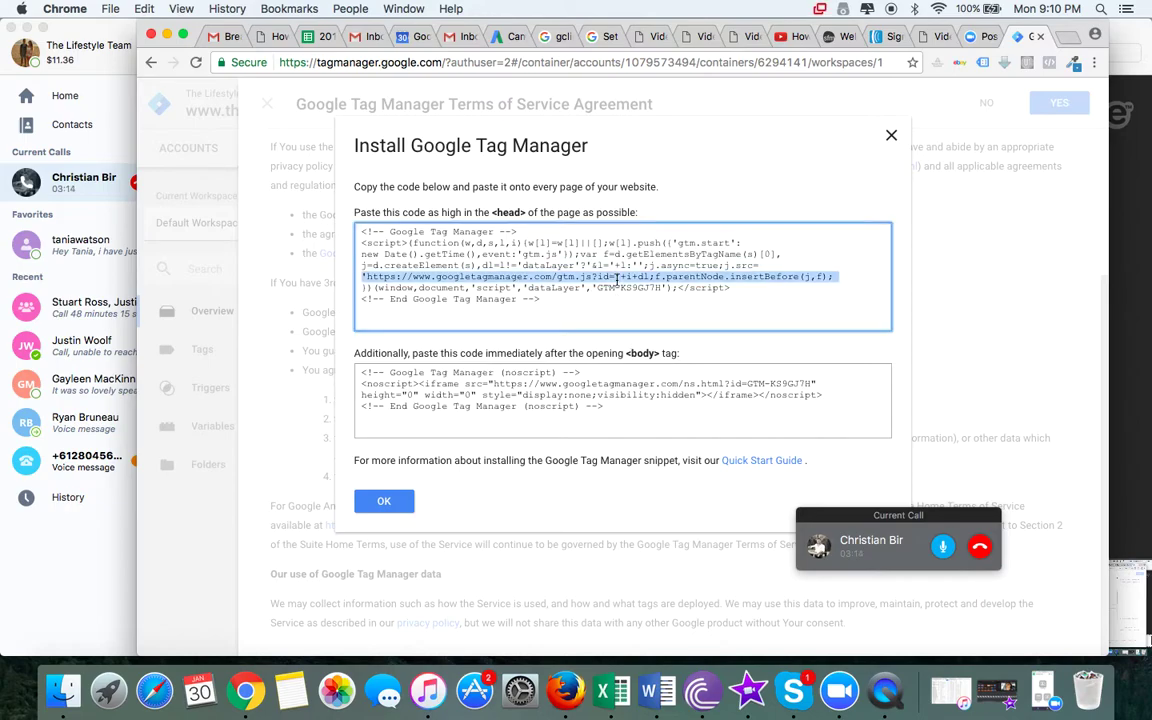
left_click_drag(560, 310, 352, 190)
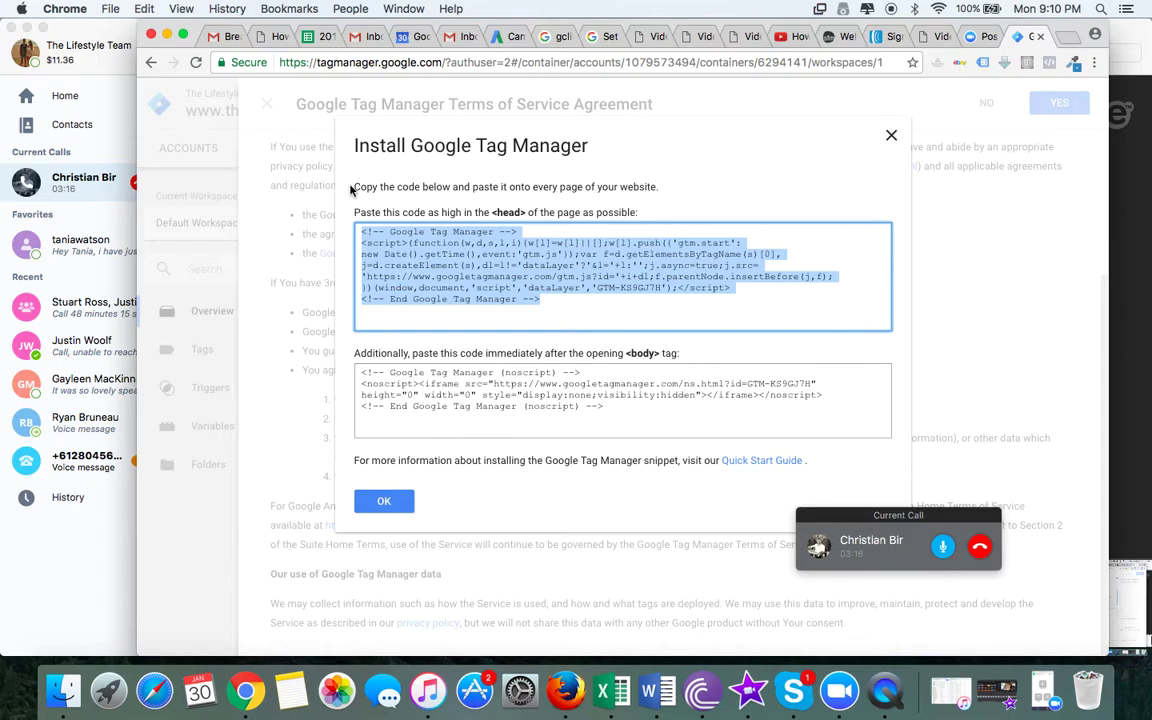
- Open thelaptopentrepreneurs.com in a new browser tab
left_click(1066, 38)
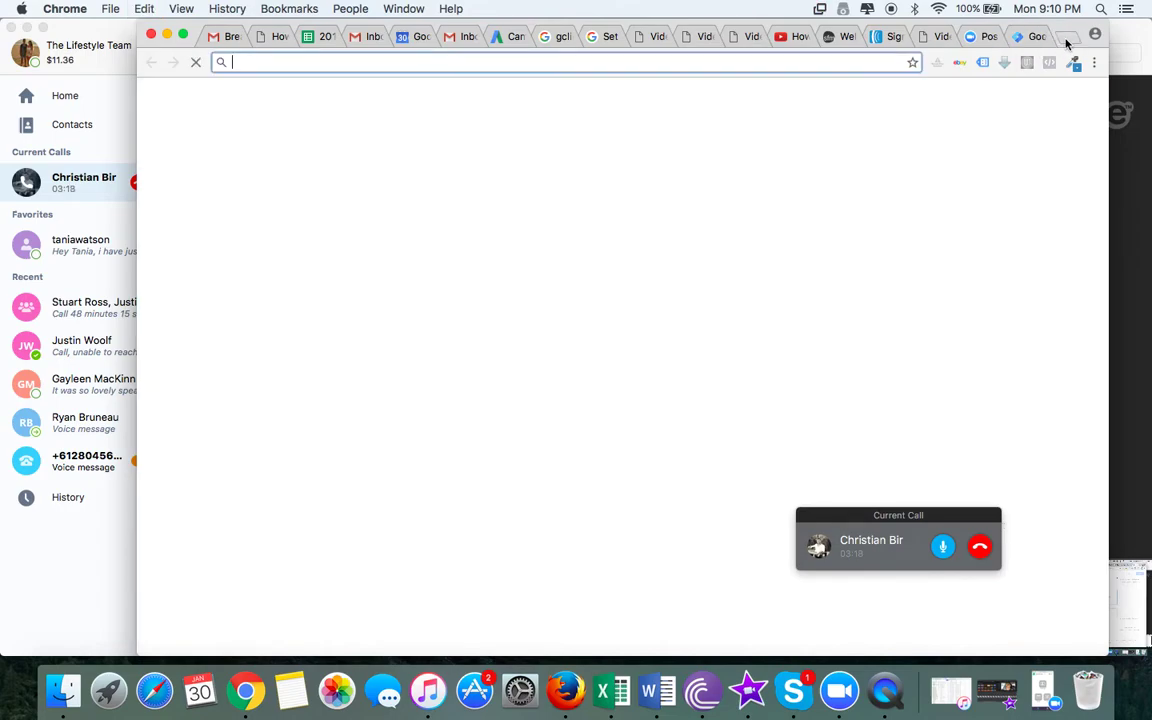
type("thelaptopentrepreneurs.com")
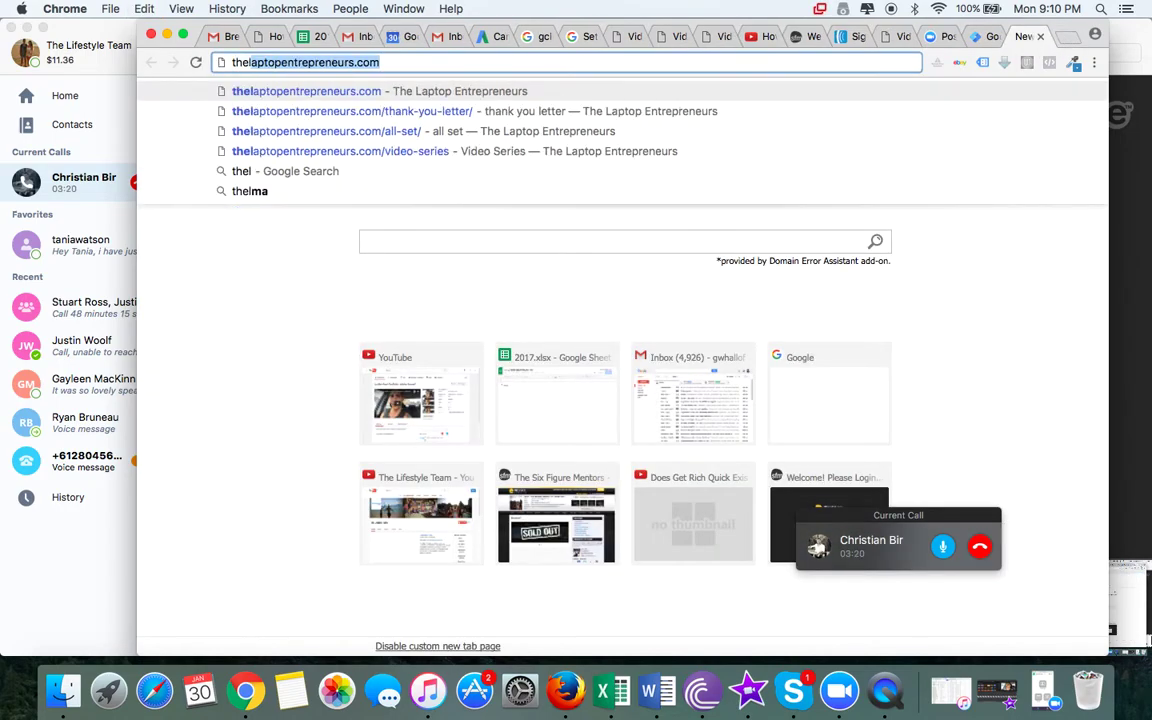
key("Return")
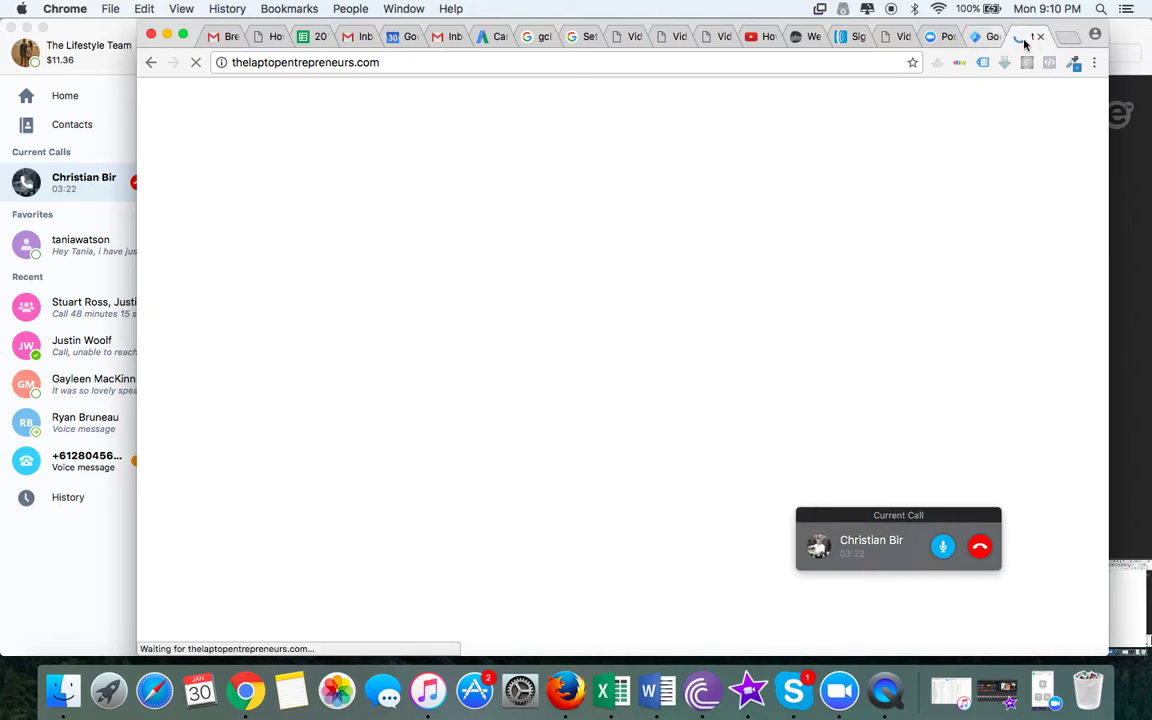
- Log in to the Six Figure Mentors site with the prefilled credentials and open My Funnel Settings
left_click(806, 36)
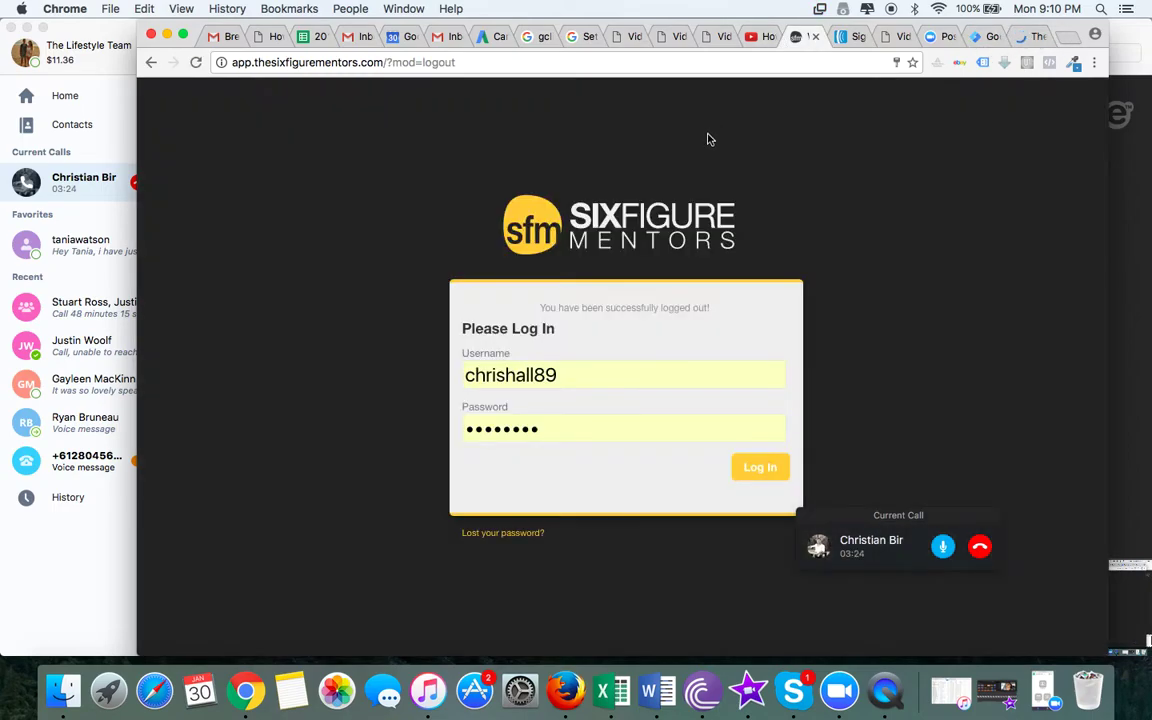
left_click(773, 467)
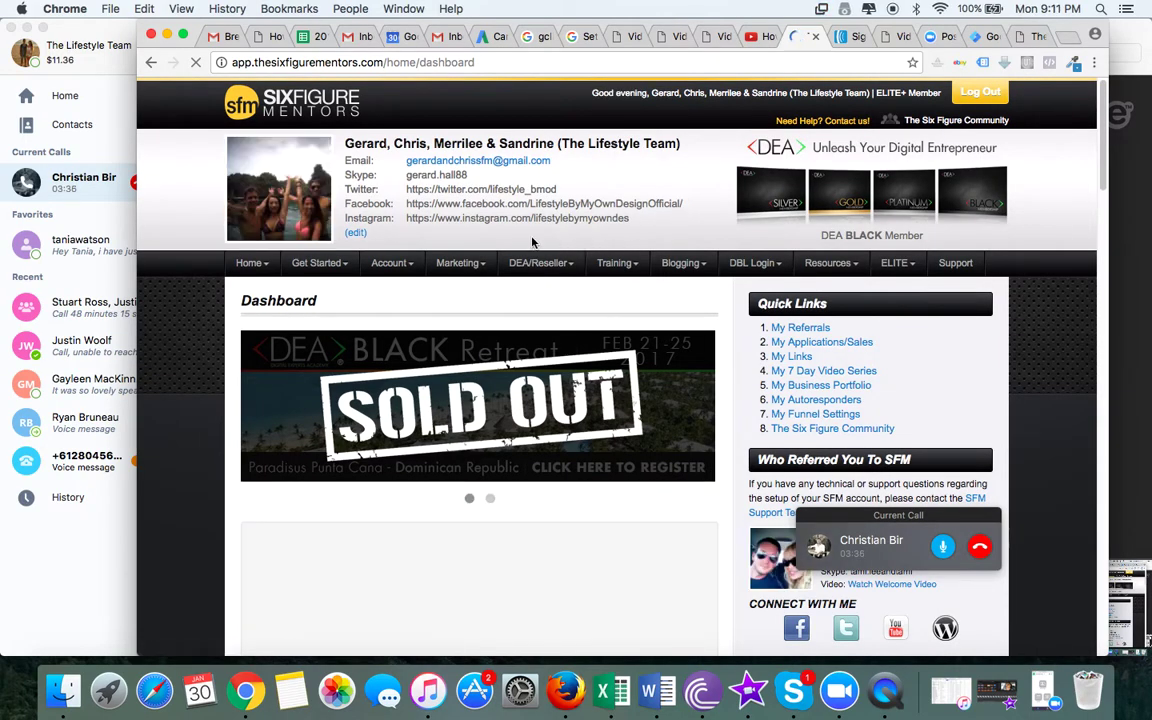
mouse_move(470, 266)
left_click(470, 290)
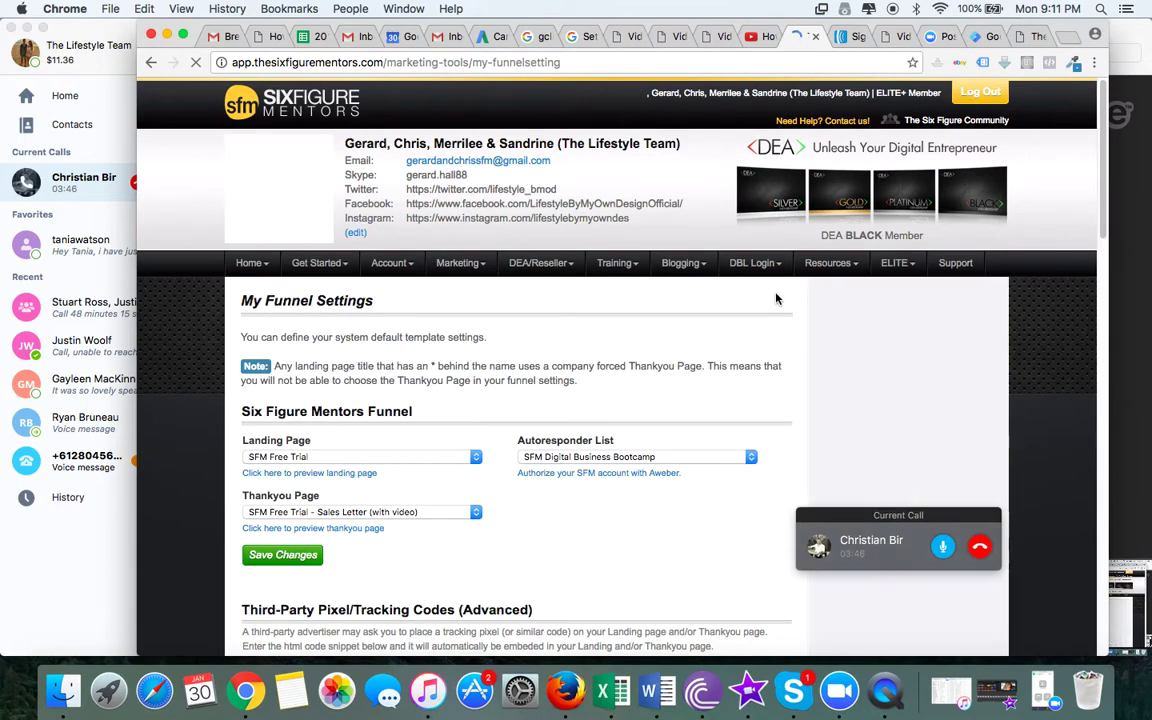
- Make the browser full screen and enlarge the Application Order Receipt Page Pixel/Code box under Third-Party Pixel/Tracking Codes
scroll(733, 231, "down", 3)
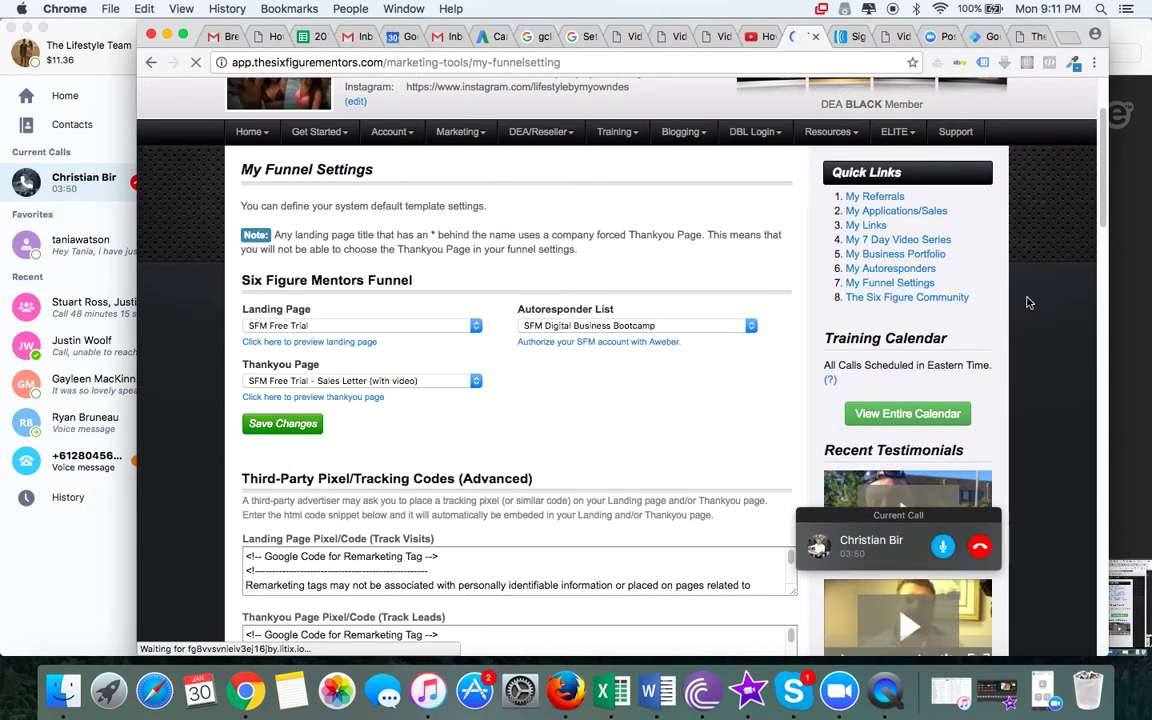
scroll(922, 266, "down", 5)
scroll(1030, 302, "down", 2)
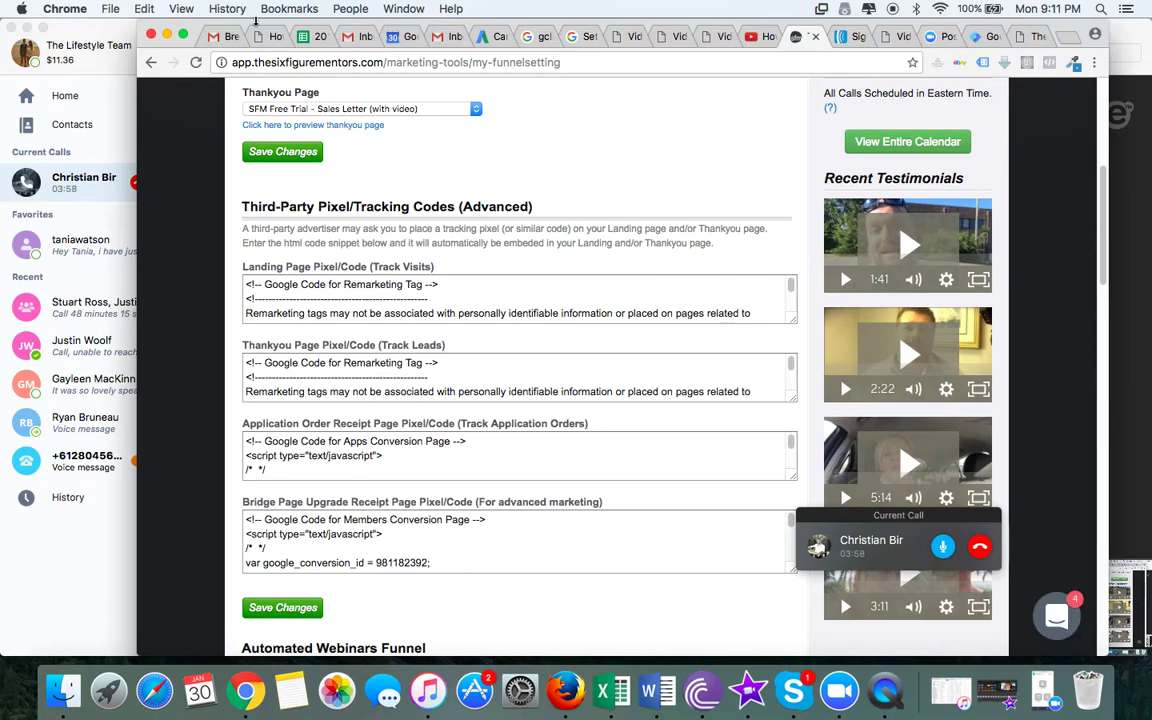
left_click(183, 34)
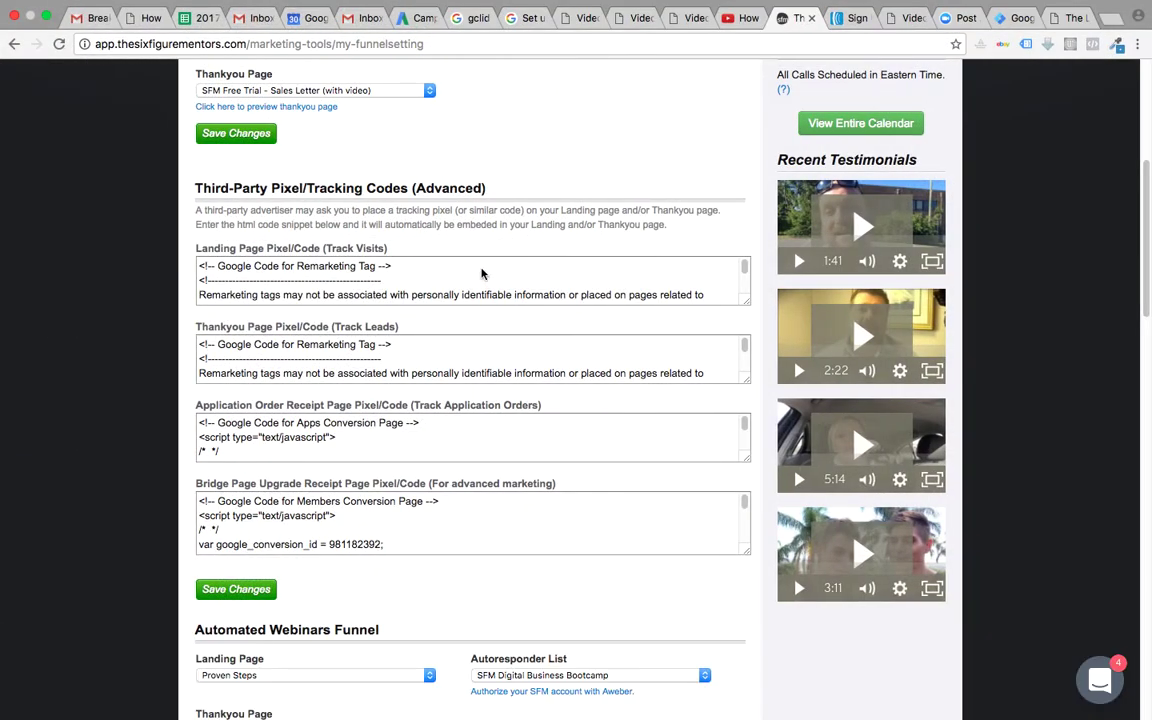
left_click_drag(746, 462, 736, 593)
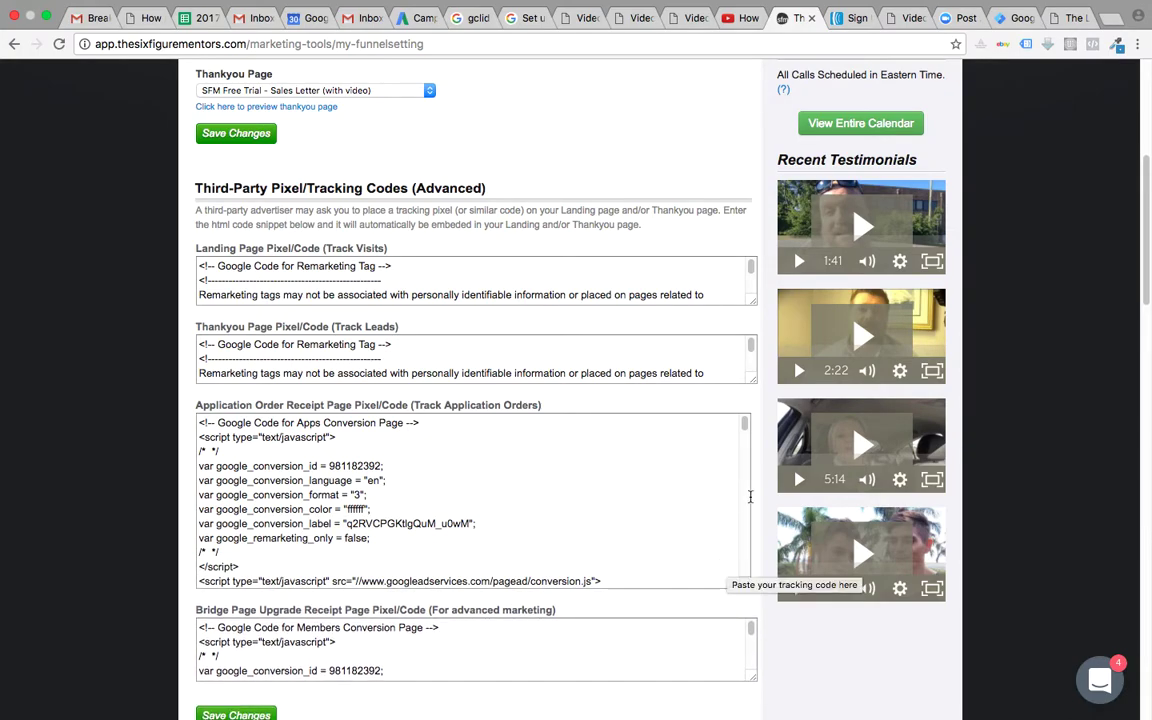
- Examine the existing Google, Facebook and Twitter conversion codes in the Application Order Receipt Page Pixel/Code box down to the end
scroll(700, 455, "down", 3)
left_click(678, 420)
key("ctrl+a")
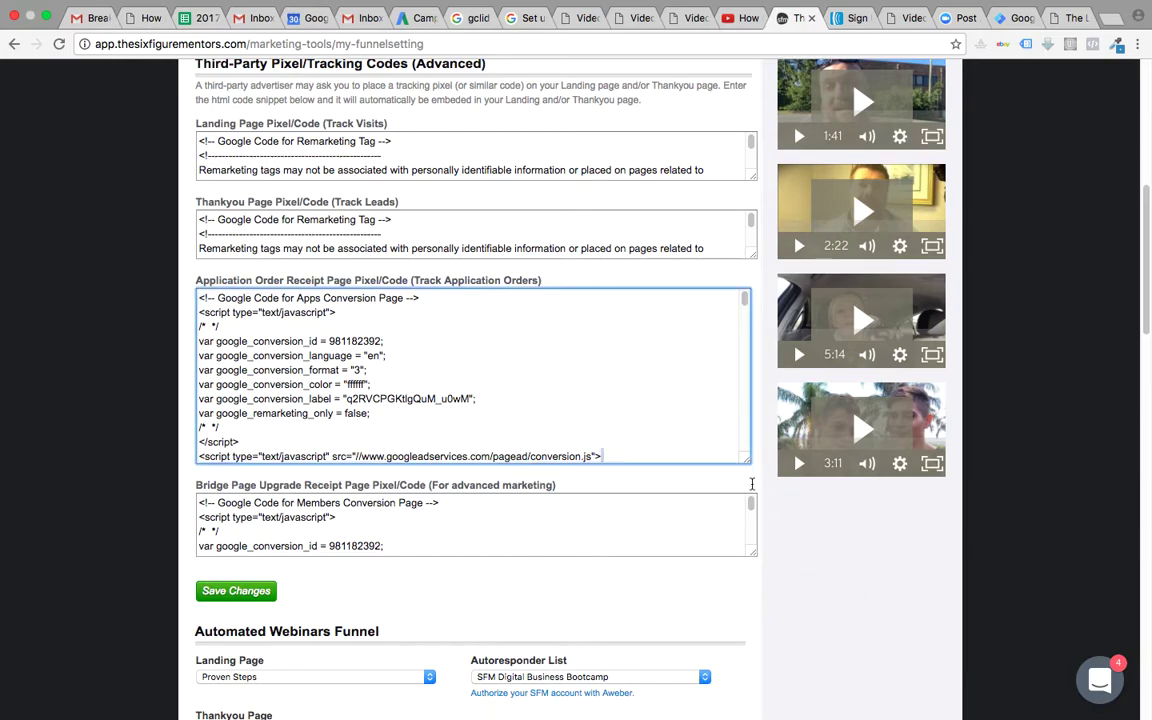
scroll(690, 400, "down", 5)
left_click(684, 343)
scroll(684, 345, "up", 10)
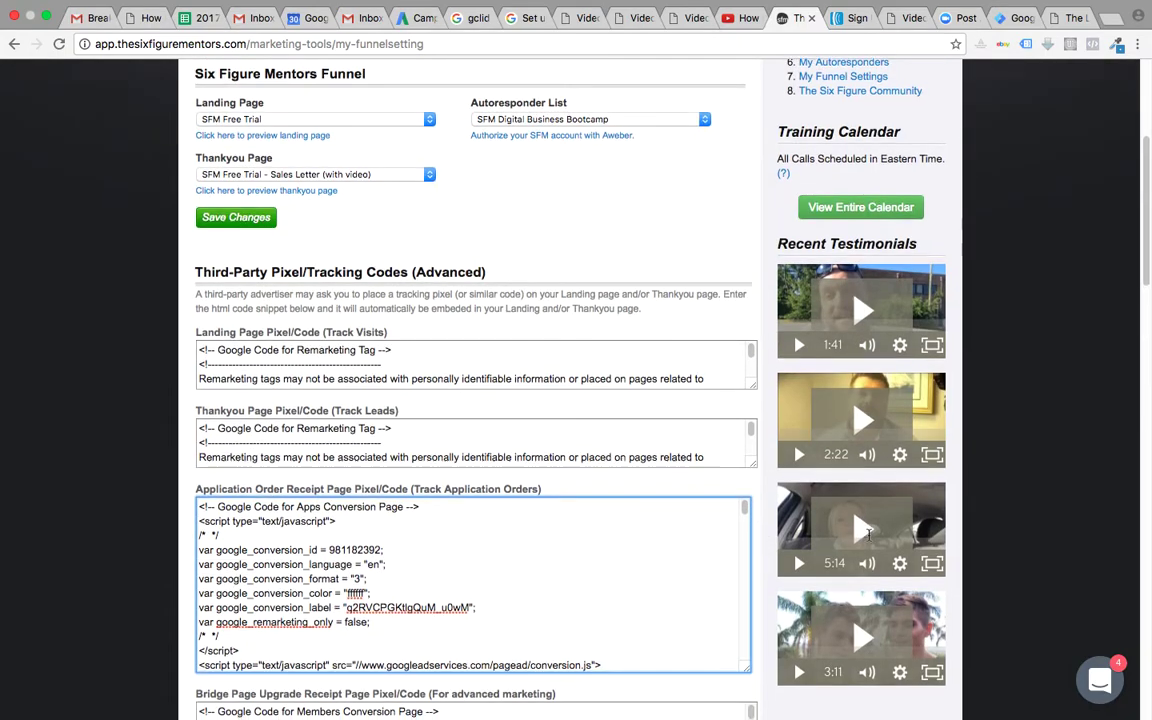
scroll(680, 380, "down", 5)
scroll(684, 338, "down", 2)
scroll(684, 337, "down", 5)
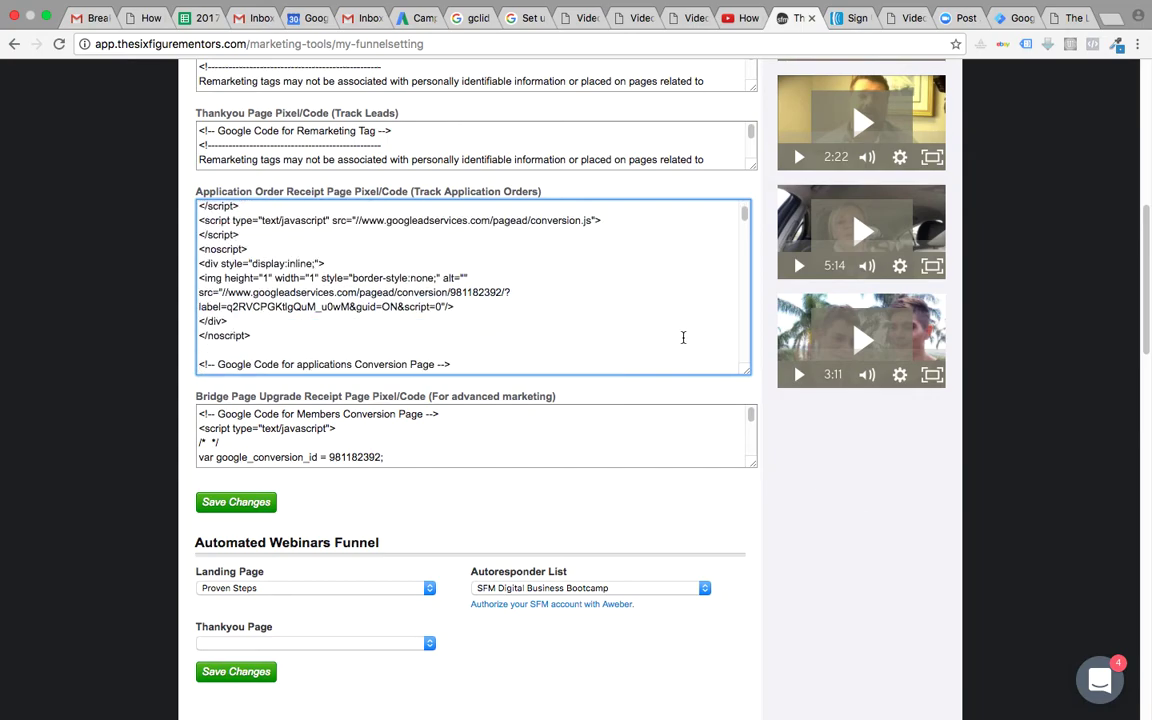
scroll(683, 337, "down", 4)
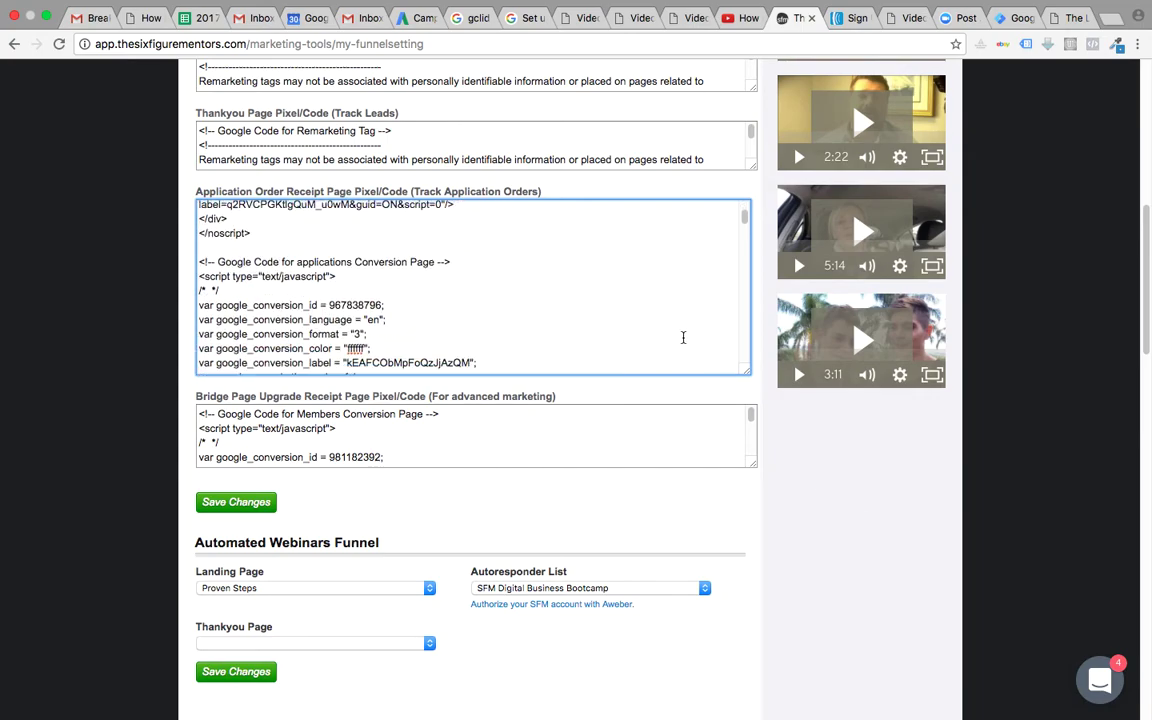
scroll(683, 337, "down", 6)
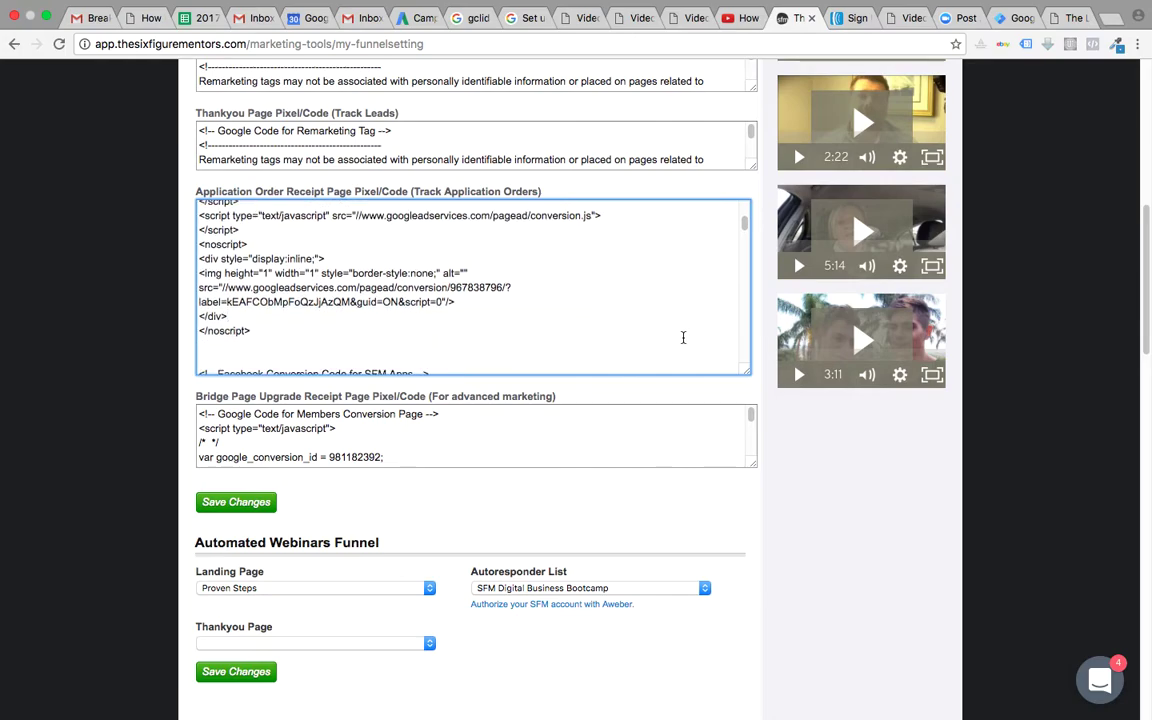
scroll(683, 337, "down", 2)
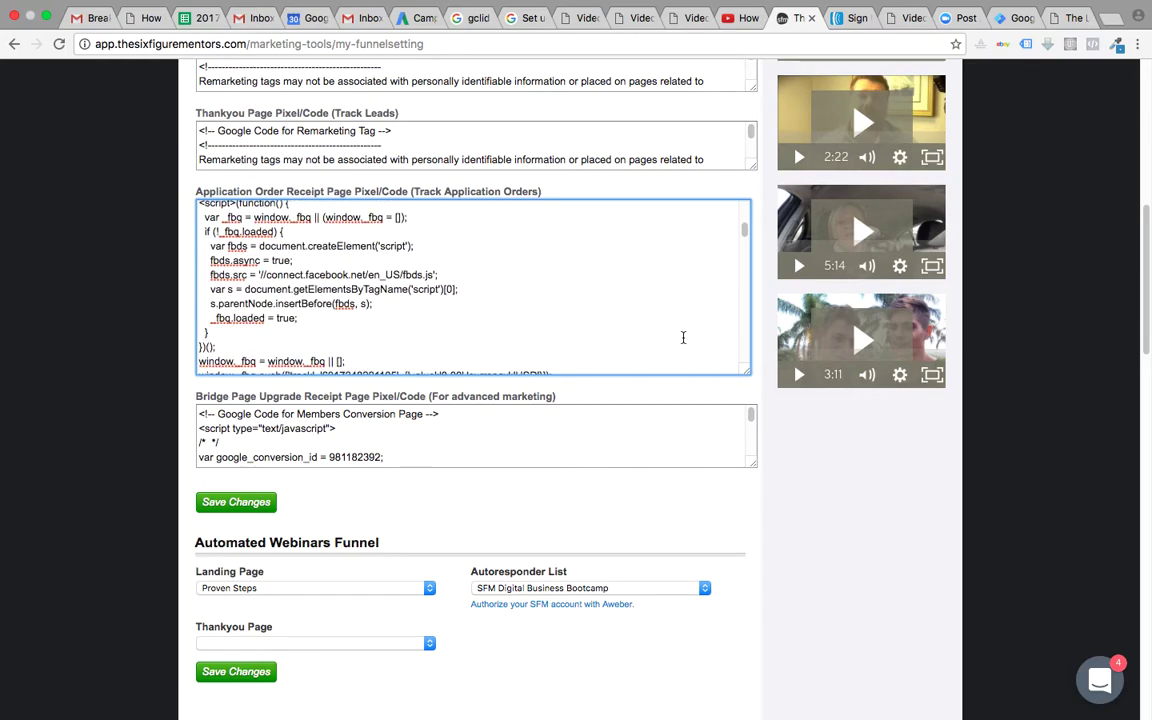
scroll(683, 337, "down", 3)
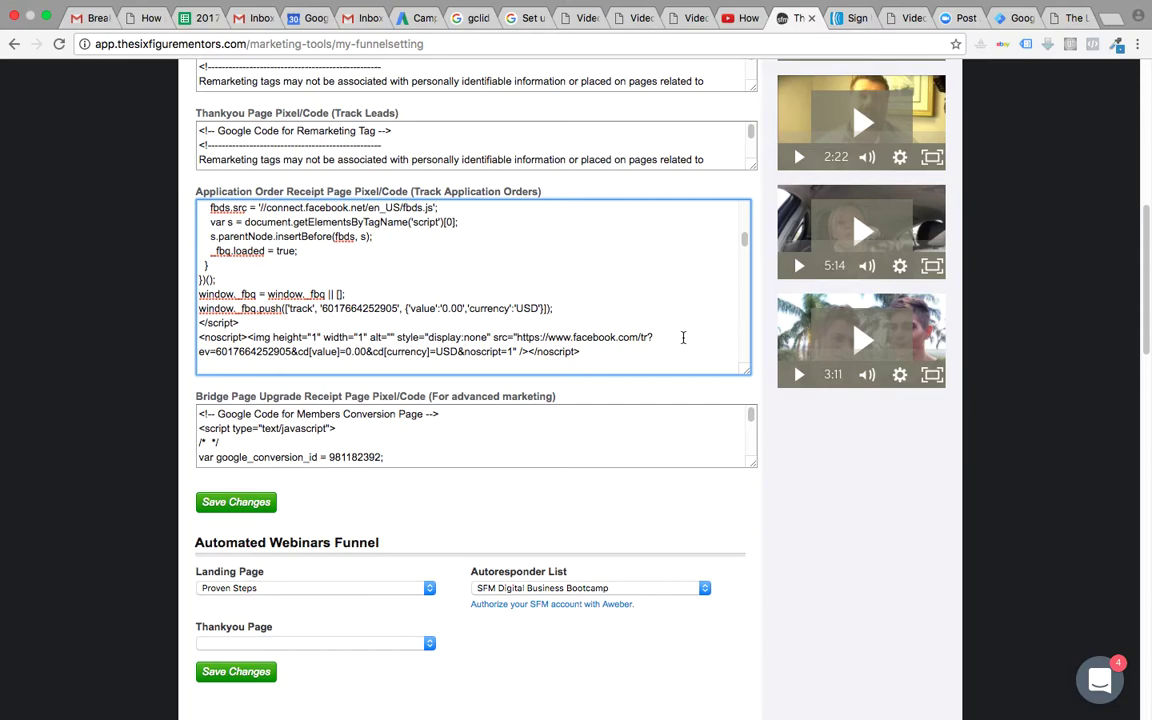
scroll(683, 337, "down", 4)
scroll(683, 337, "down", 15)
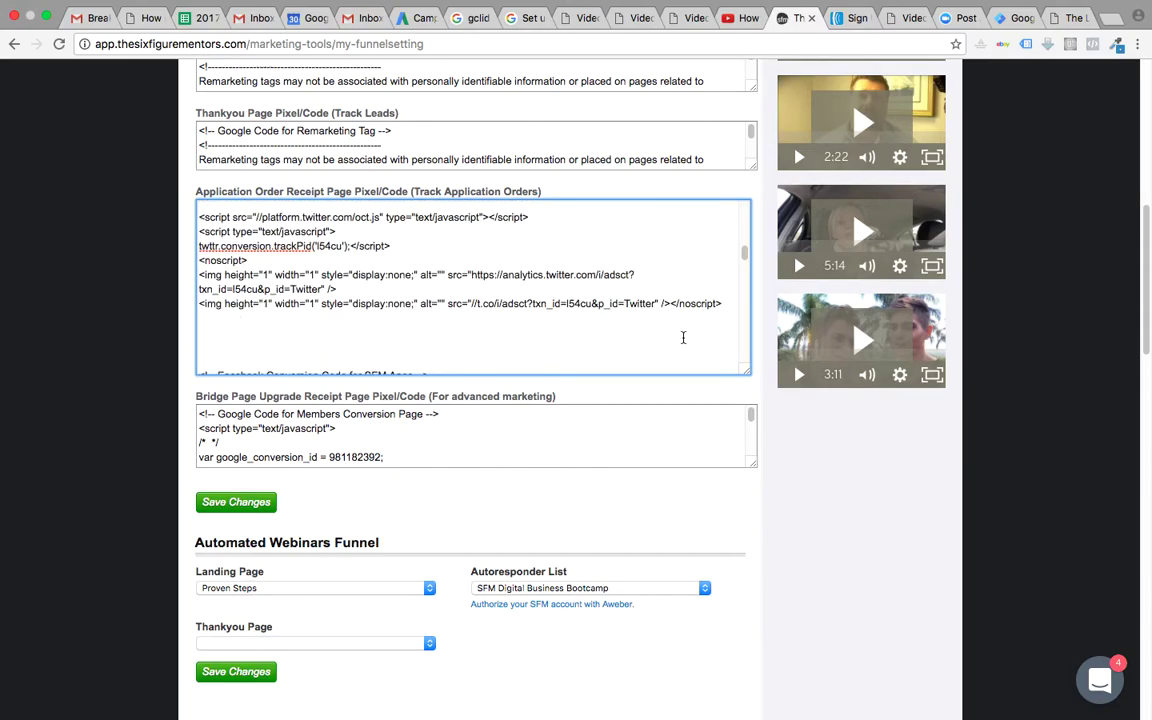
scroll(683, 337, "down", 10)
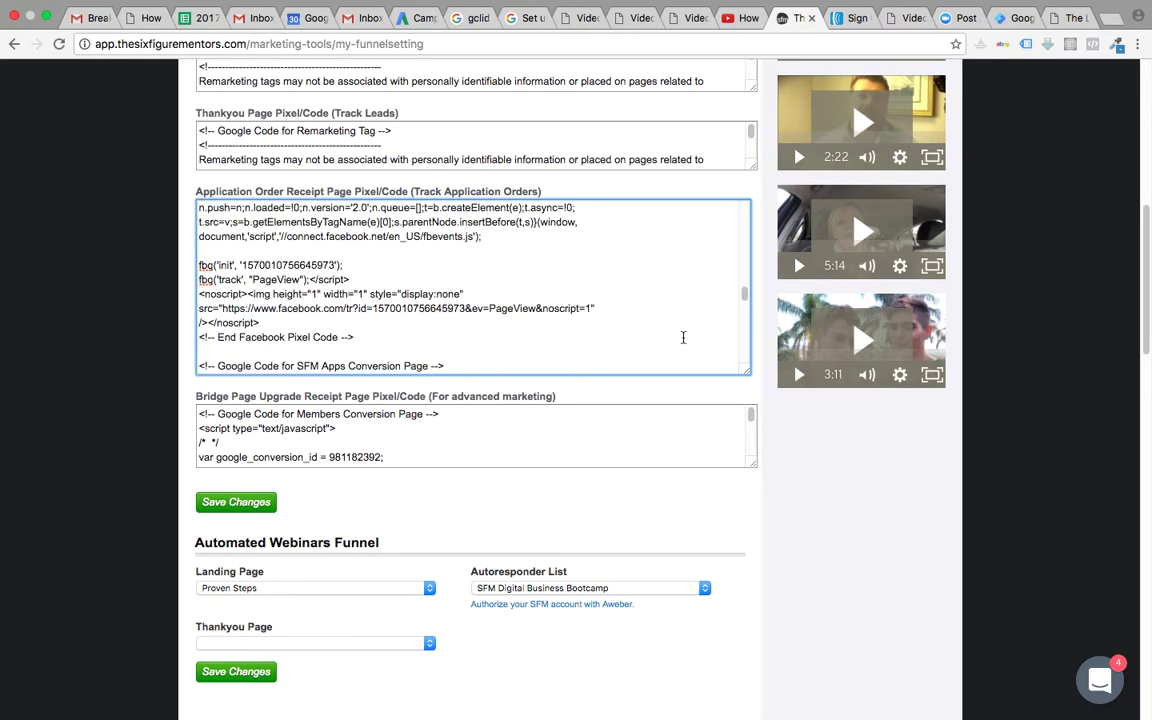
scroll(683, 337, "down", 10)
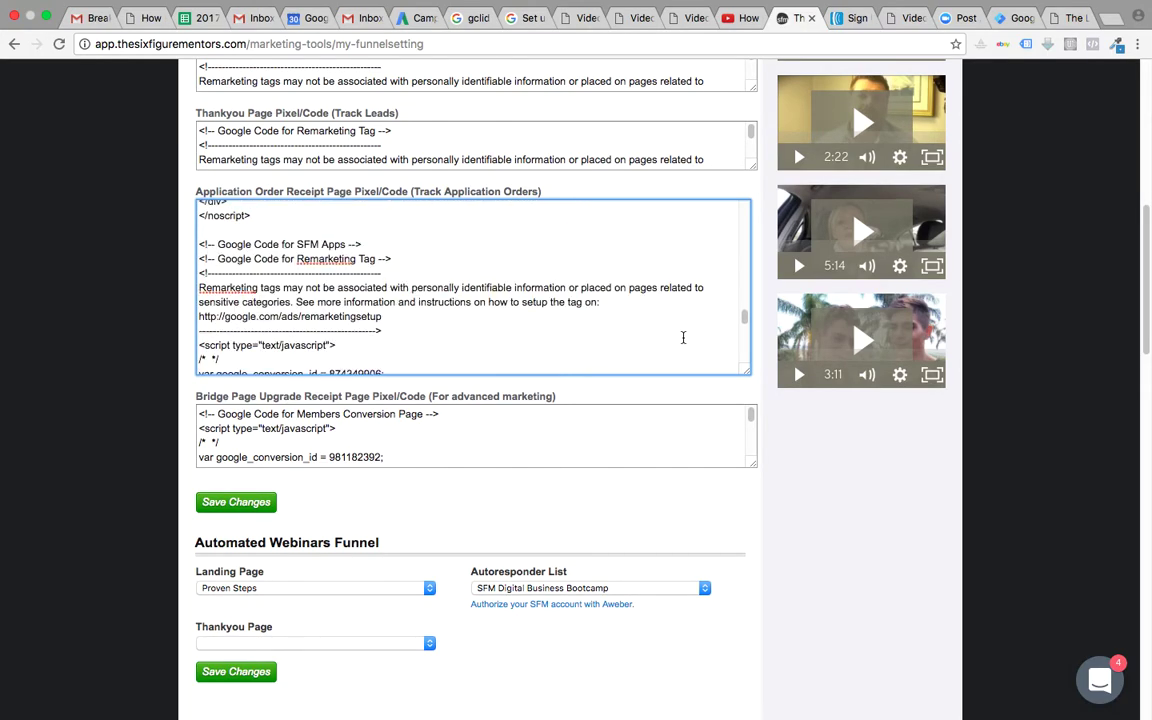
scroll(683, 337, "down", 10)
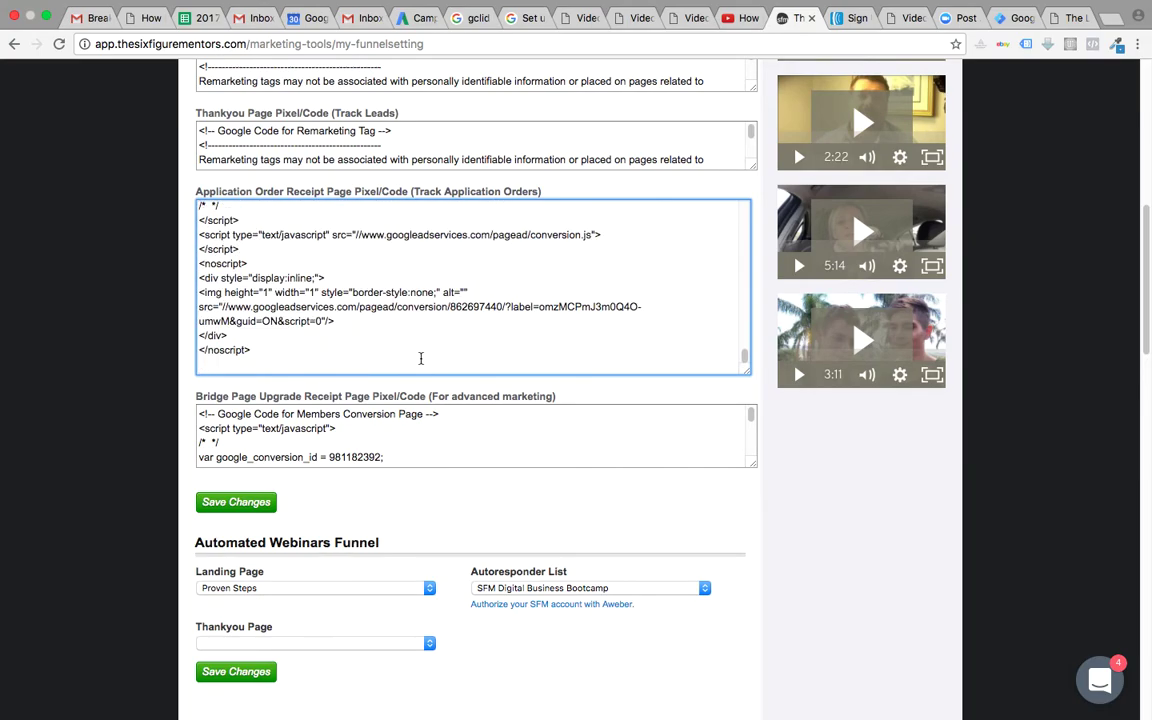
- Replace all codes in the Application Order Receipt Page Pixel/Code box with the copied Google Tag Manager head snippet and save the changes
scroll(450, 330, "down", 1)
left_click_drag(300, 329, 155, 92)
key("BackSpace")
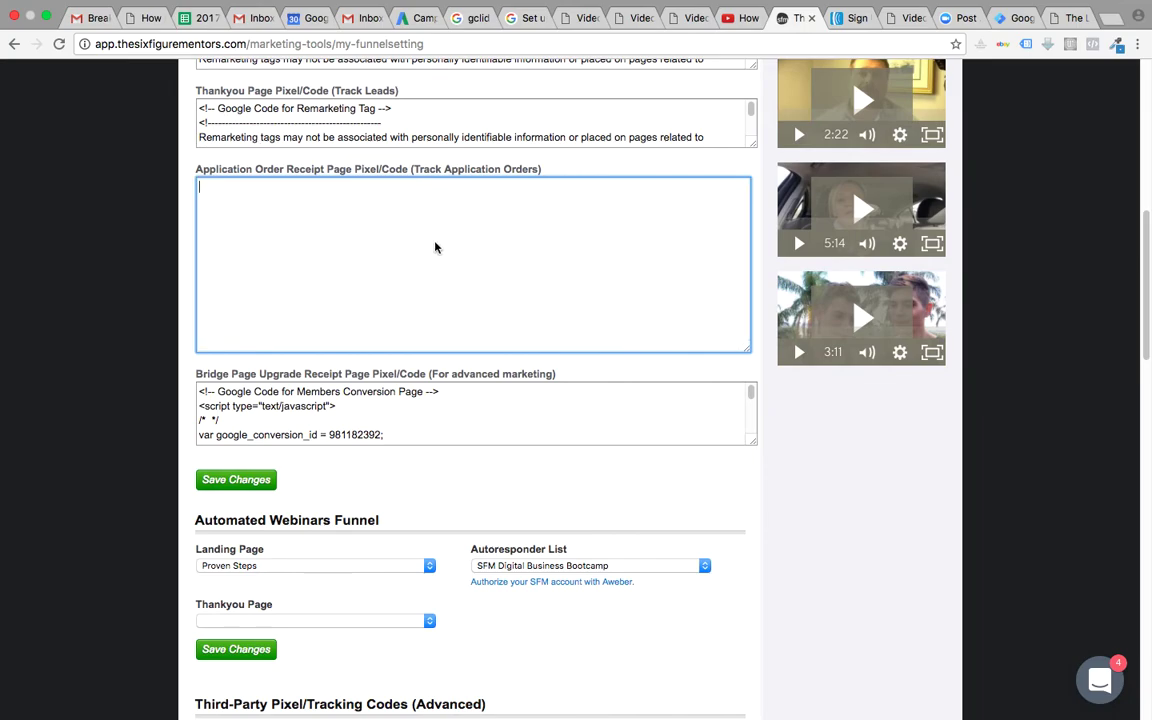
type("<!-- Google Tag Manager --> <script>(function(w,d,s,l,i){w[l]=w[l]||[];w[l].push({'gtm.start': new Date().getTime(),event:'gtm.js'});var f=d.getElementsByTagName(s)[0], j=d.createElement(s),dl=l!='dataLayer'?'&l='+l:'';j.async=true;j.src= 'https://www.googletagmanager.com/gtm.js?id='+i+dl;f.parentNode.insertBefore(j,f); })(window,document,'script','dataLayer','GTM-KS9GJ7H');</script> <!-- End Google Tag Manager -->")
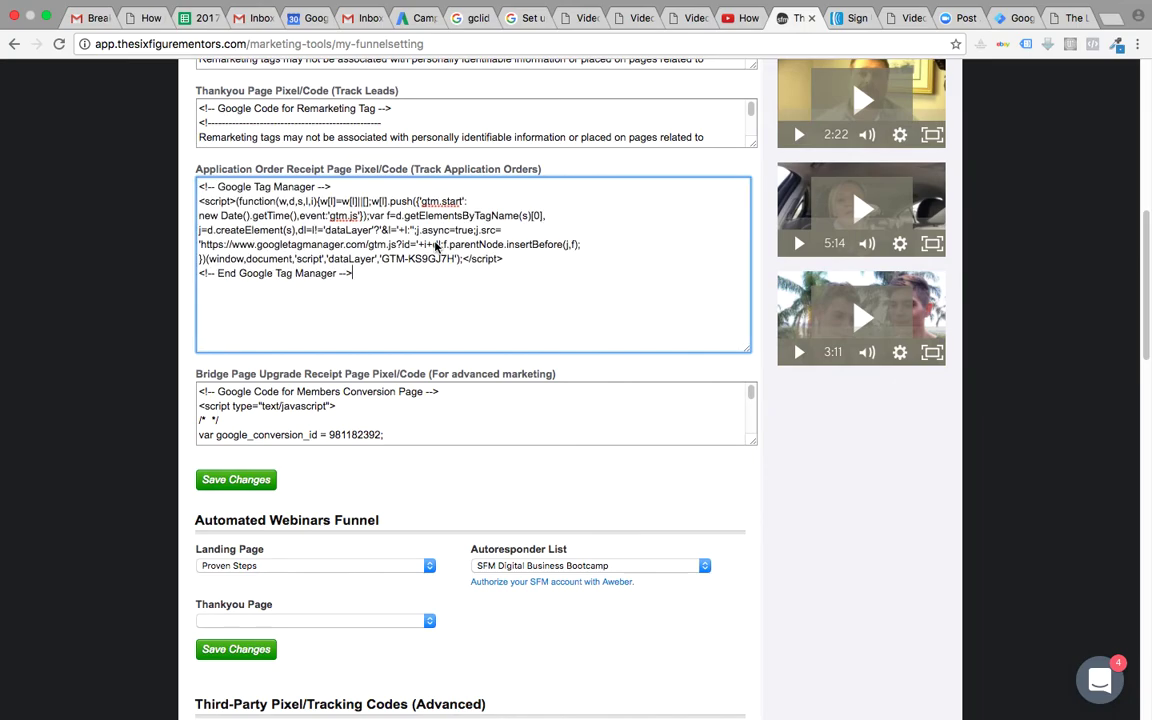
left_click(264, 480)
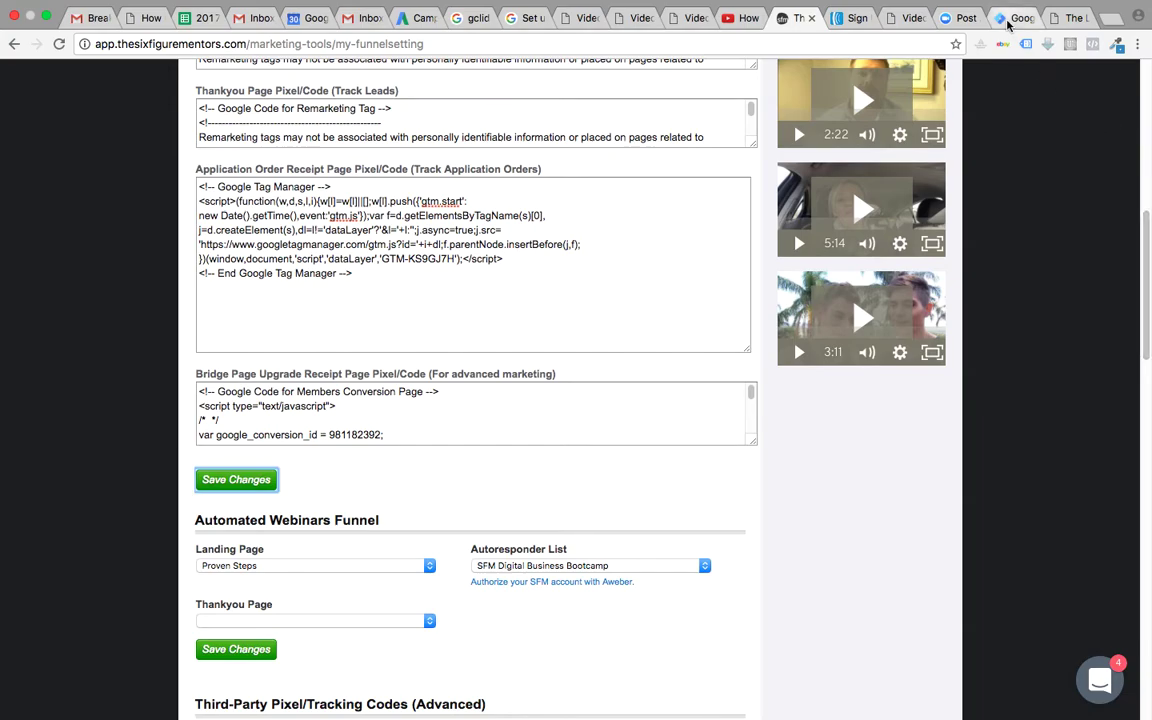
- Open the My Links page and expand the Tracking Code section of the SFM Video Sales Funnel
key("Home")
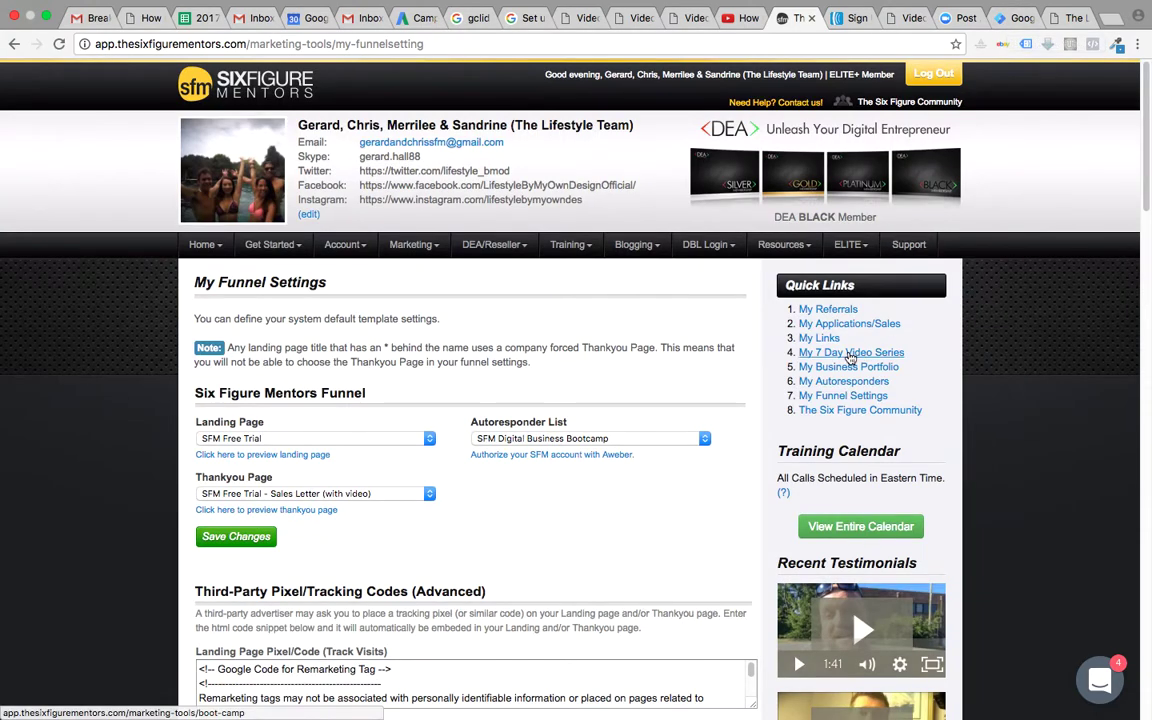
left_click(806, 338)
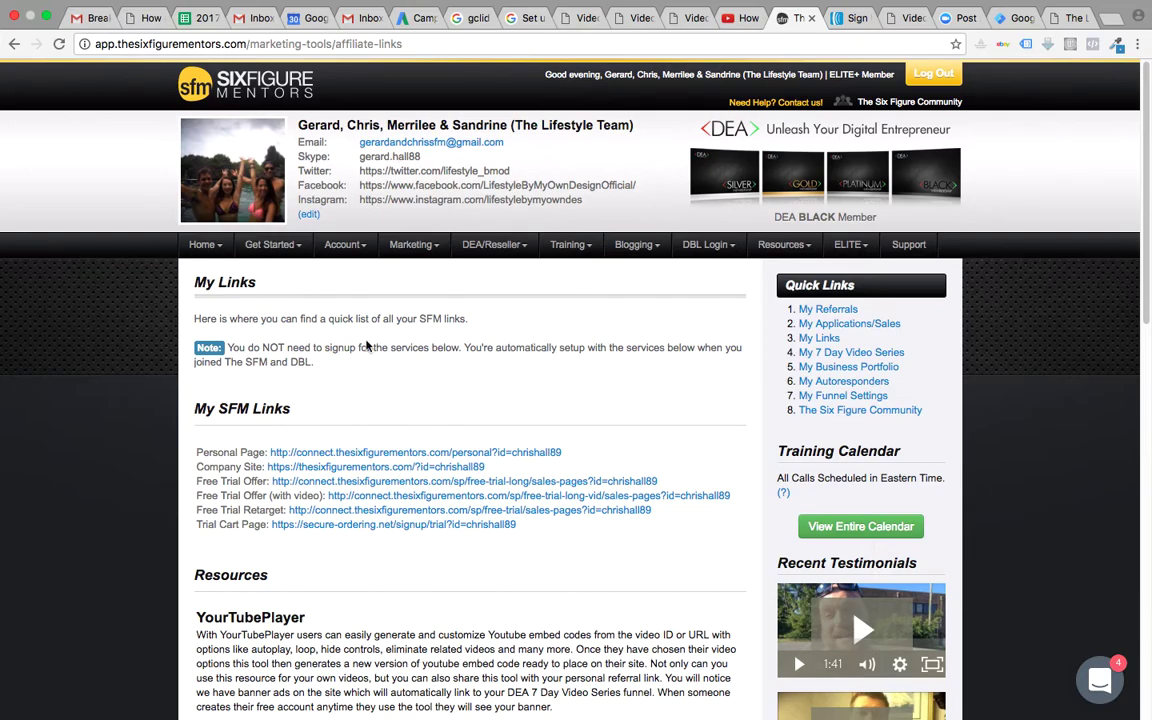
scroll(496, 384, "down", 3)
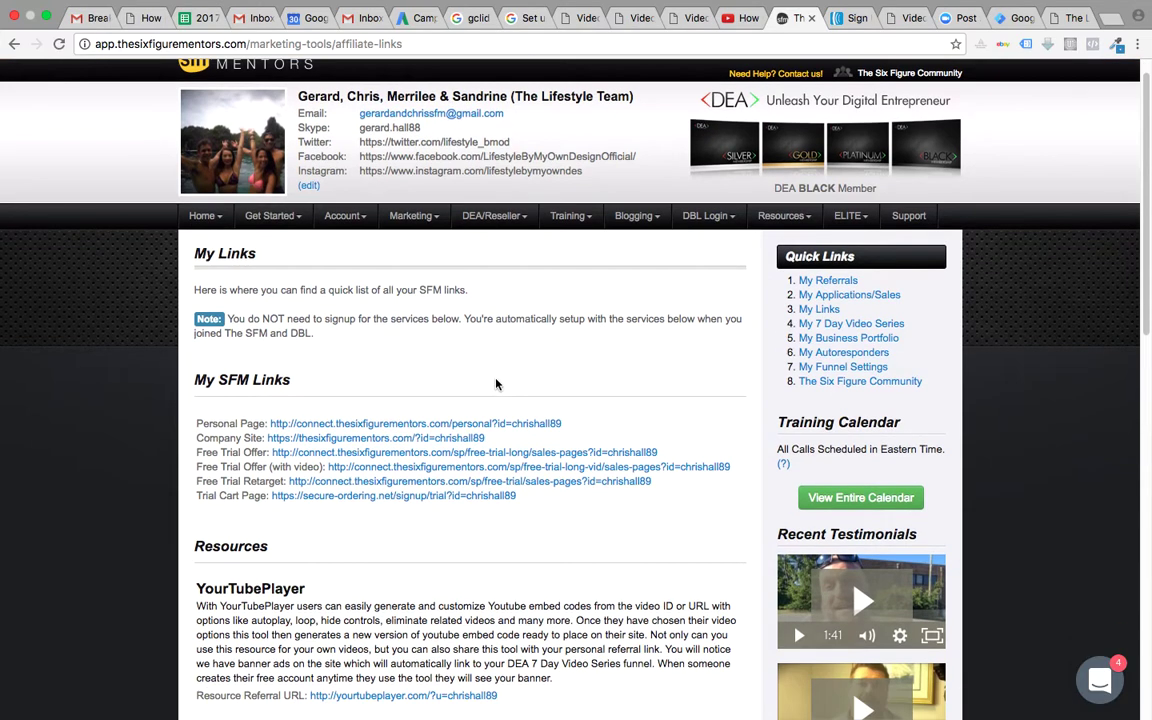
scroll(497, 385, "down", 7)
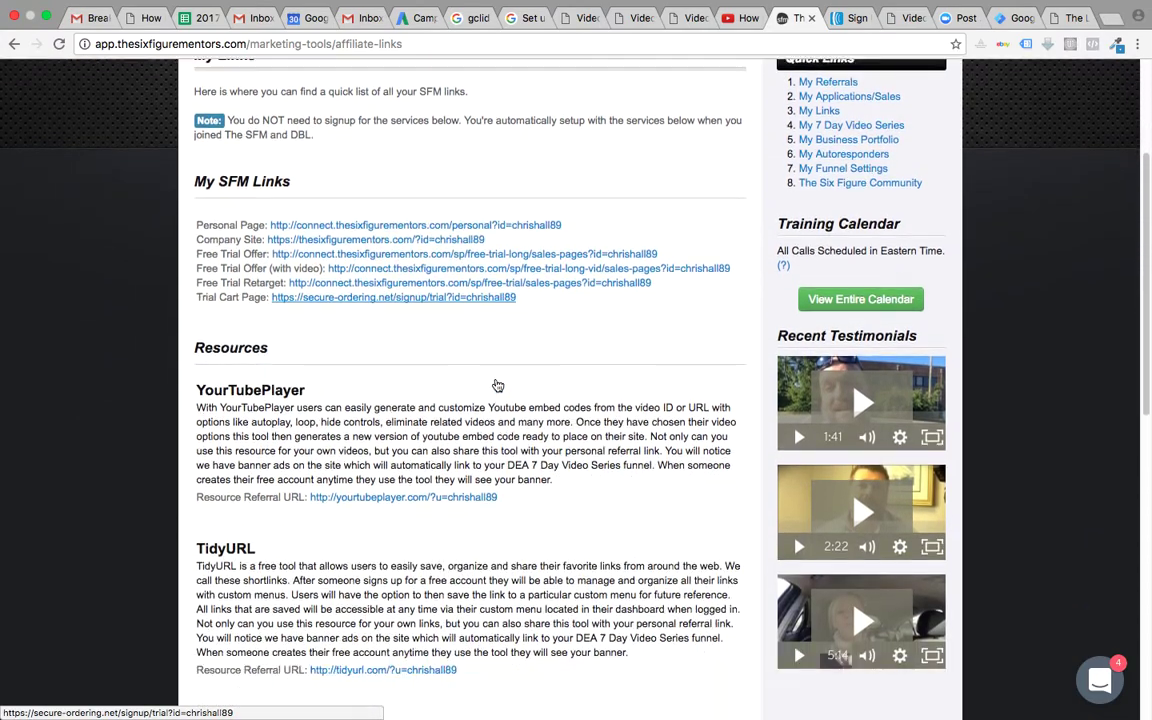
scroll(496, 380, "up", 6)
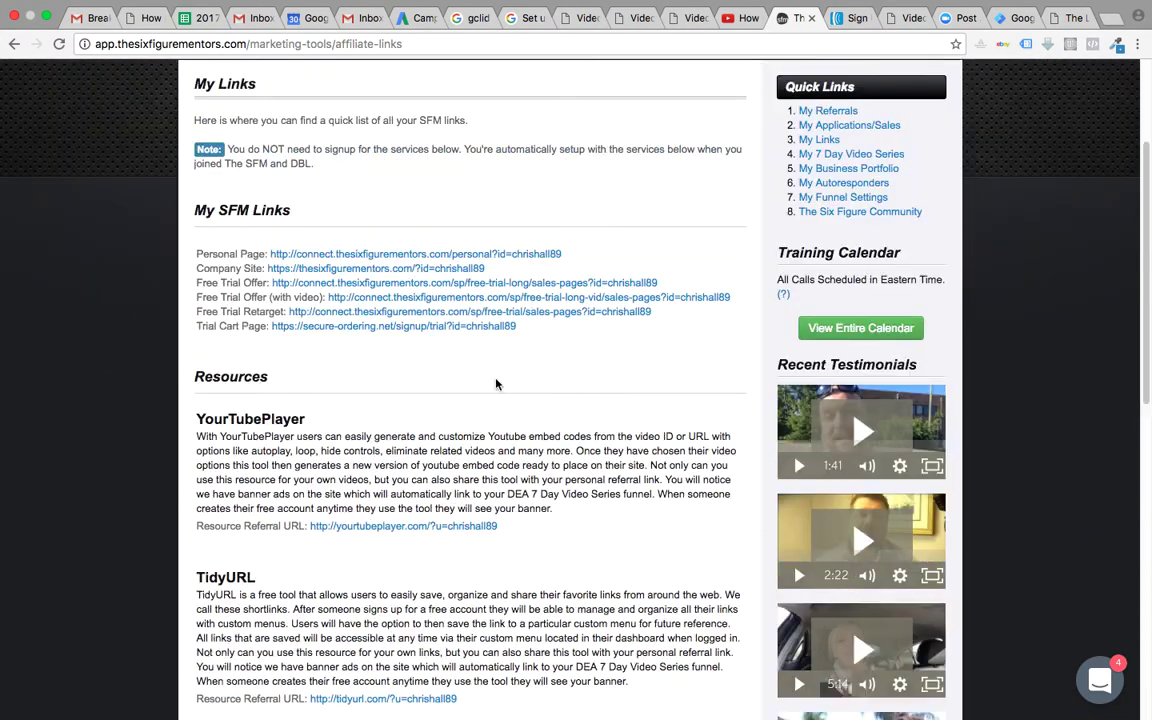
scroll(496, 382, "down", 11)
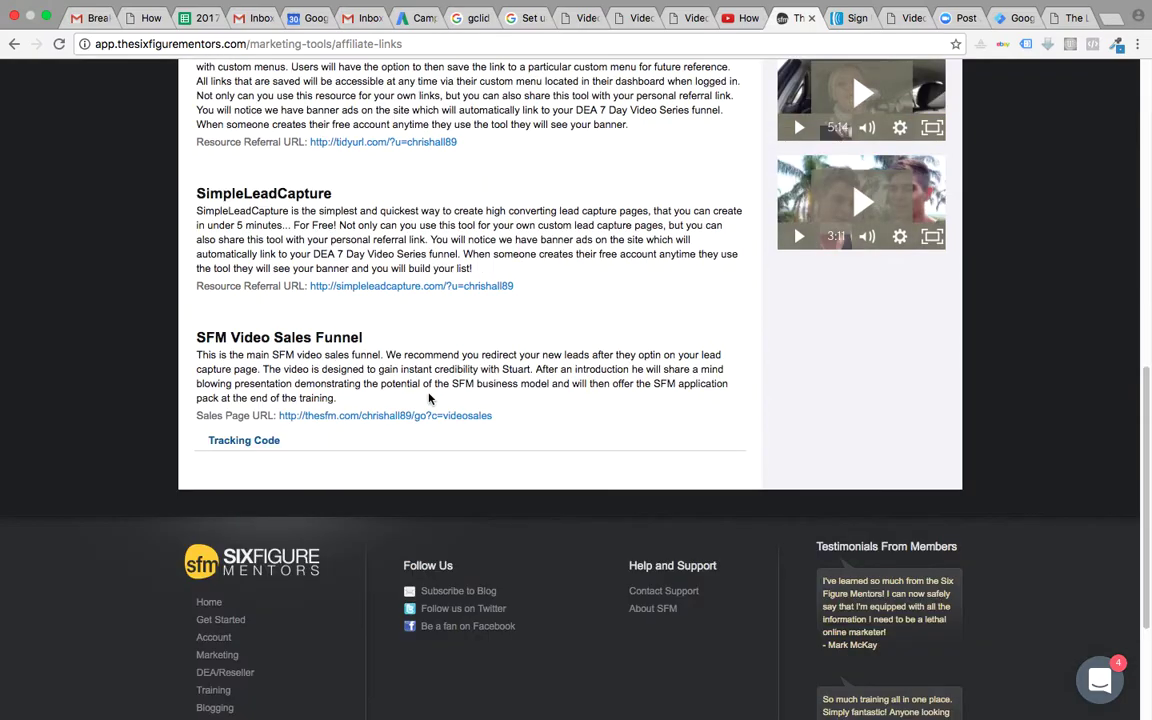
left_click(236, 441)
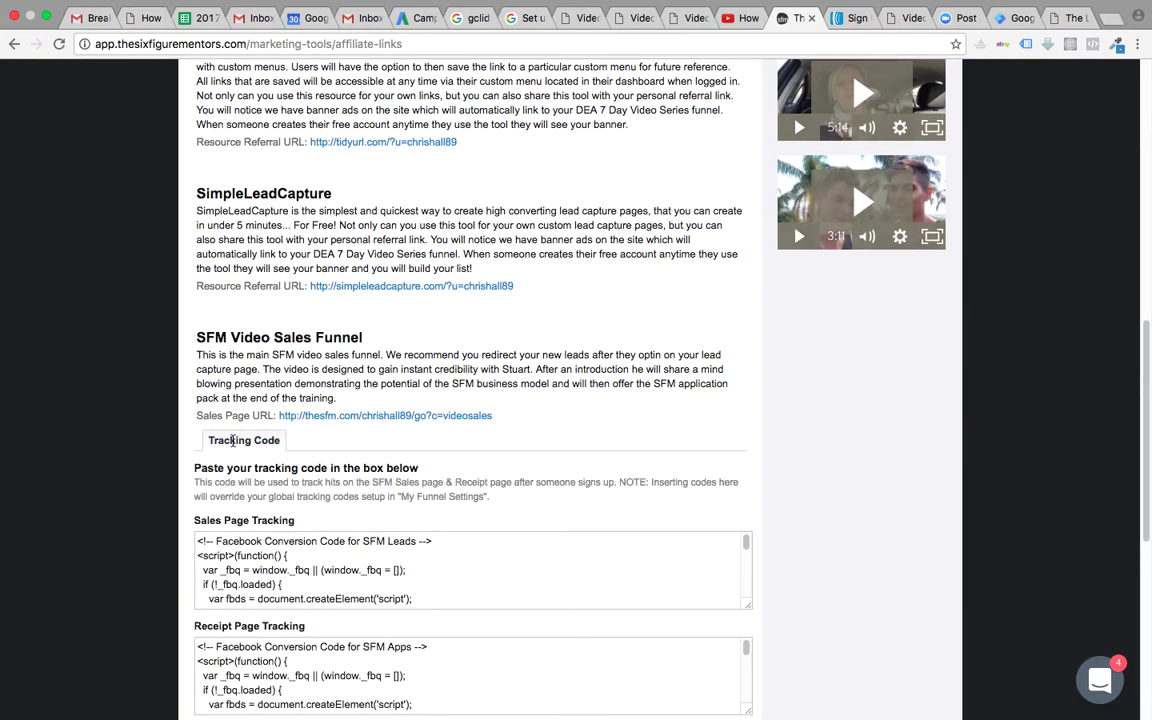
- Delete all code from the SFM Video Sales Funnel's Receipt Page Tracking box and save the tracking settings
scroll(885, 425, "down", 2)
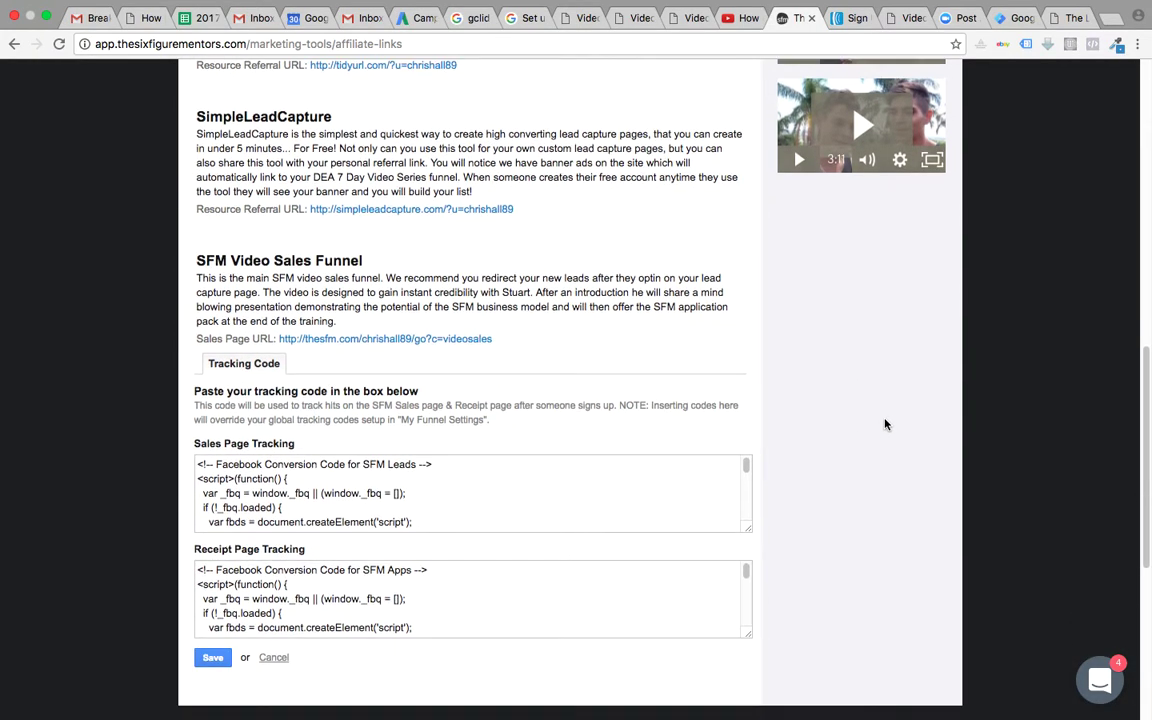
scroll(885, 425, "down", 3)
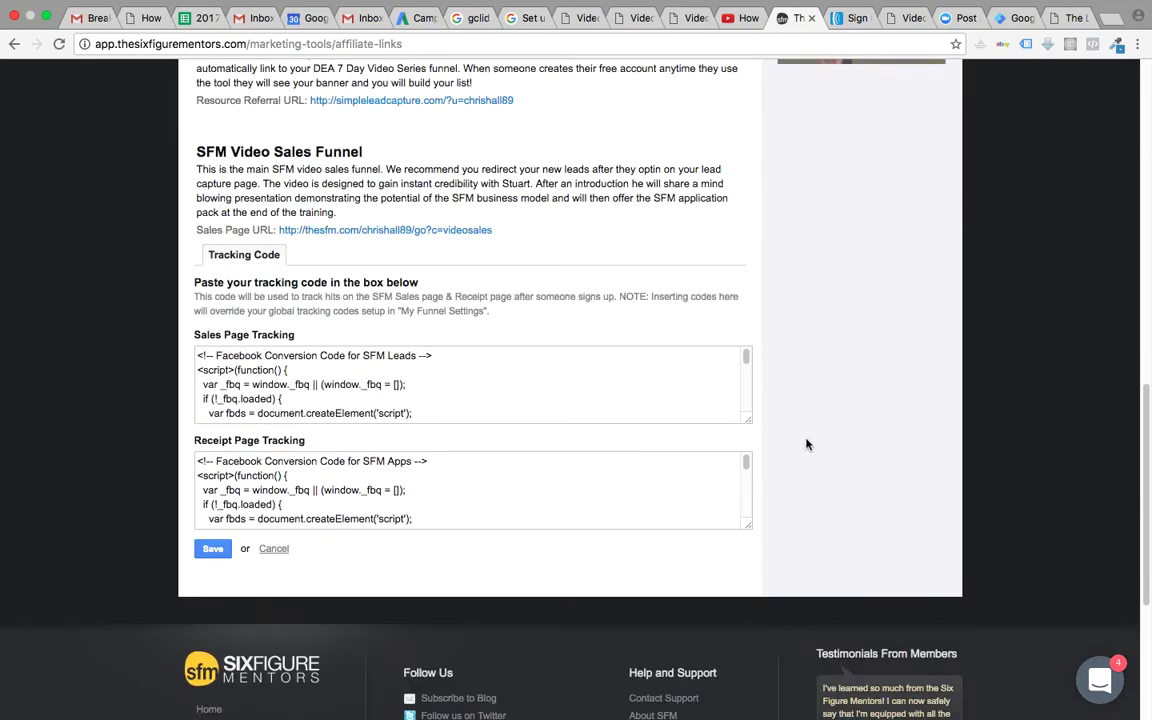
left_click_drag(746, 463, 745, 528)
key("super+a")
key("BackSpace")
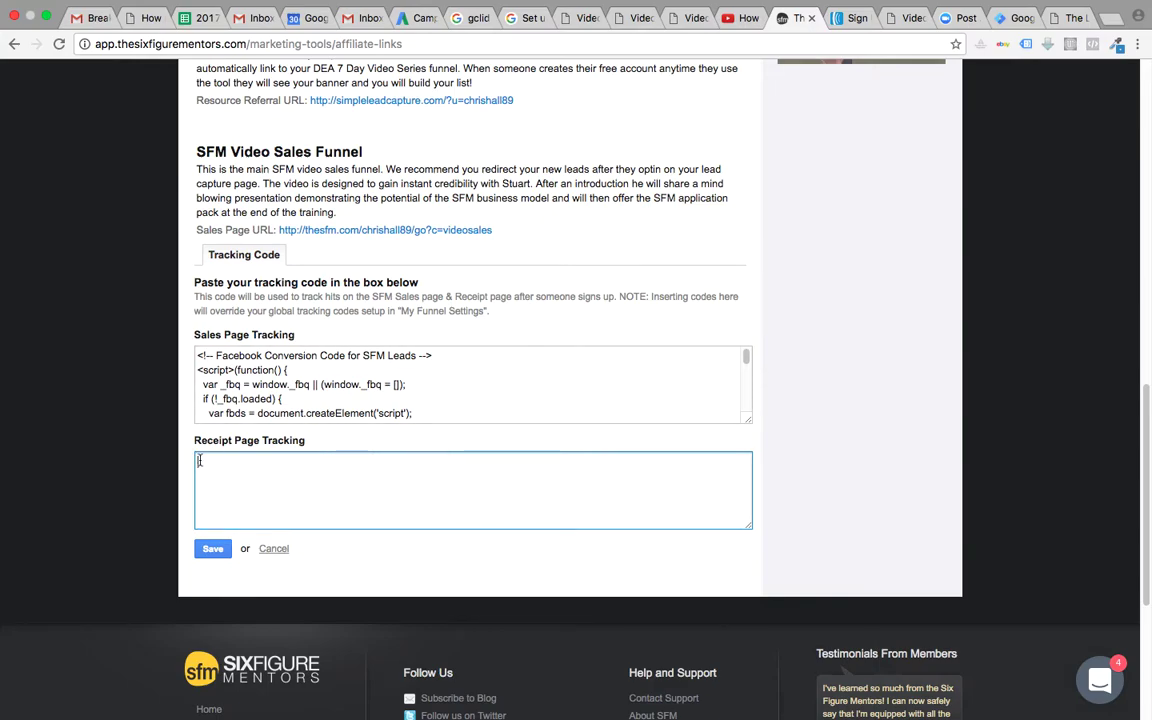
right_click(212, 470)
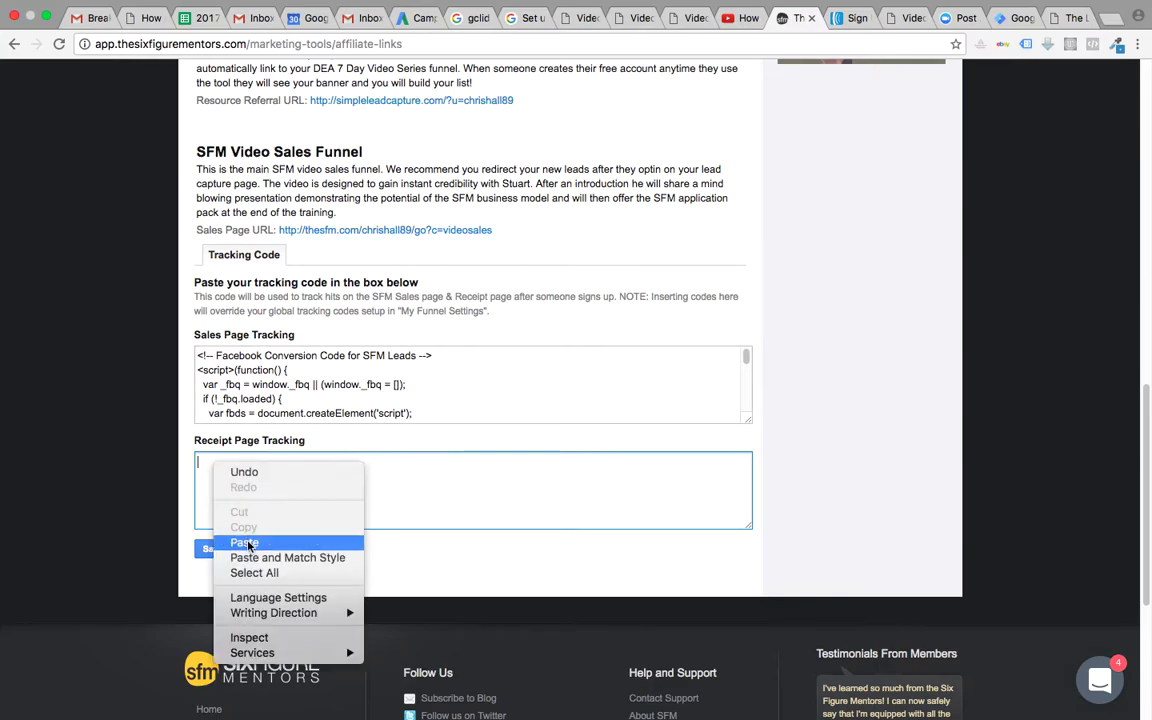
left_click(405, 513)
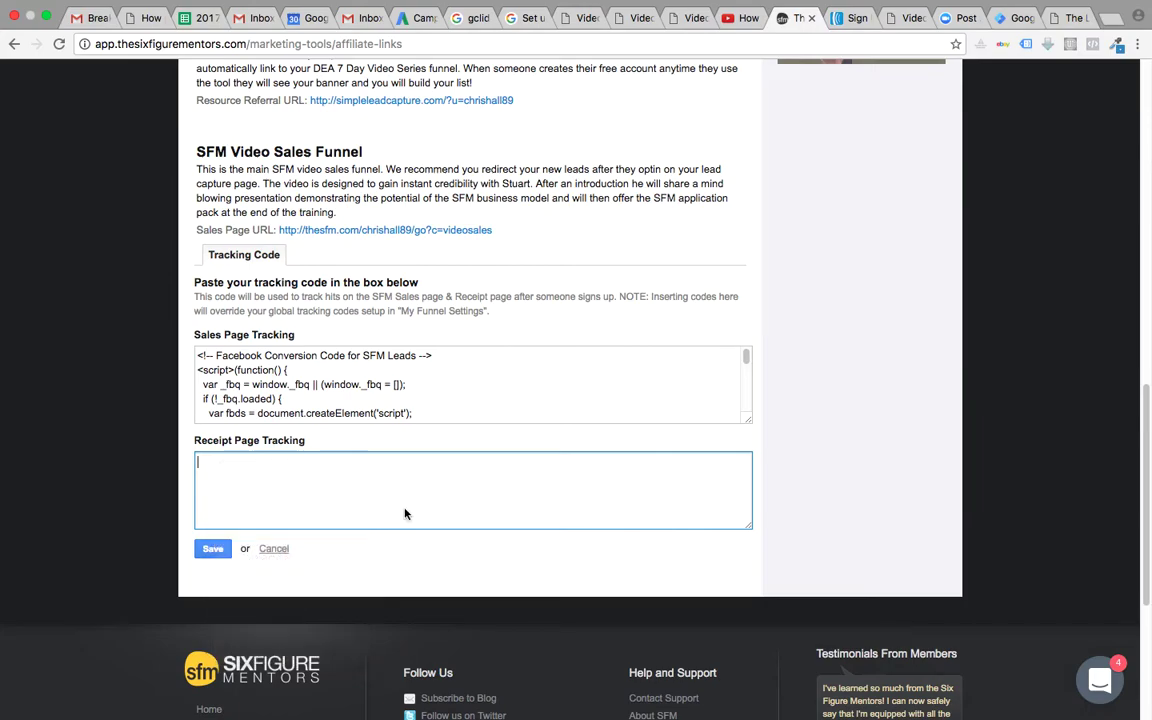
left_click(205, 552)
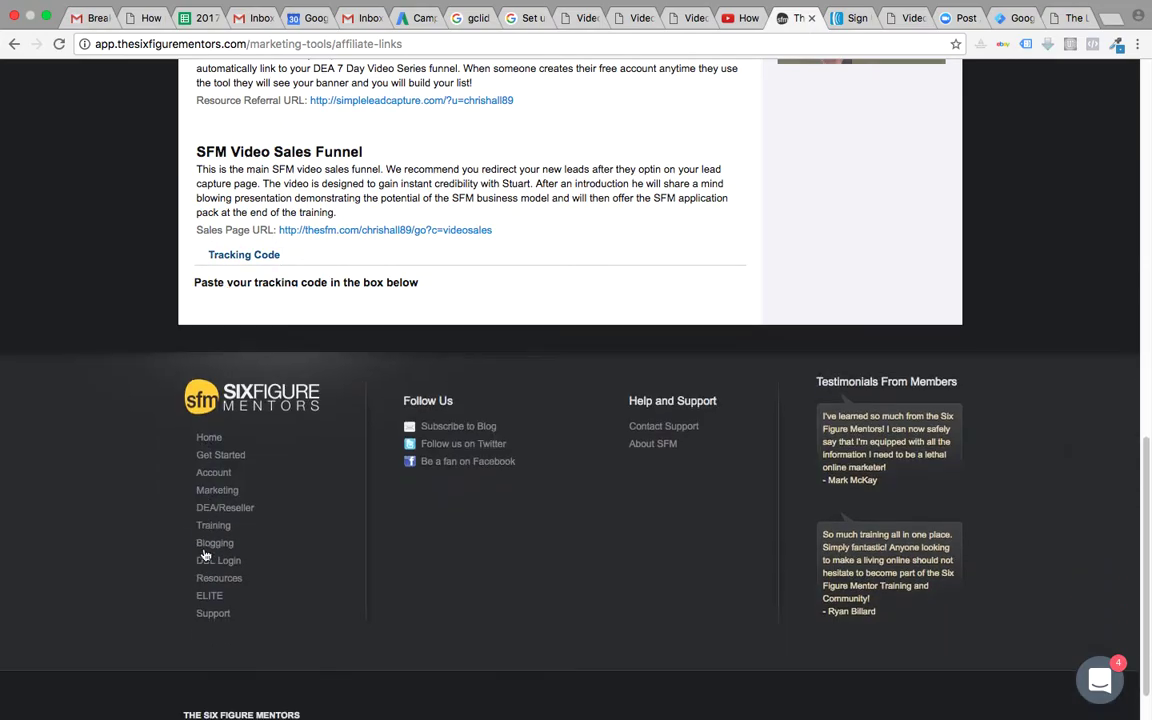
- Reopen the SFM Video Sales Funnel's tracking code, clear the Sales Page Tracking box and save
left_click(238, 256)
left_click_drag(750, 360, 740, 430)
left_click_drag(570, 368, 97, 219)
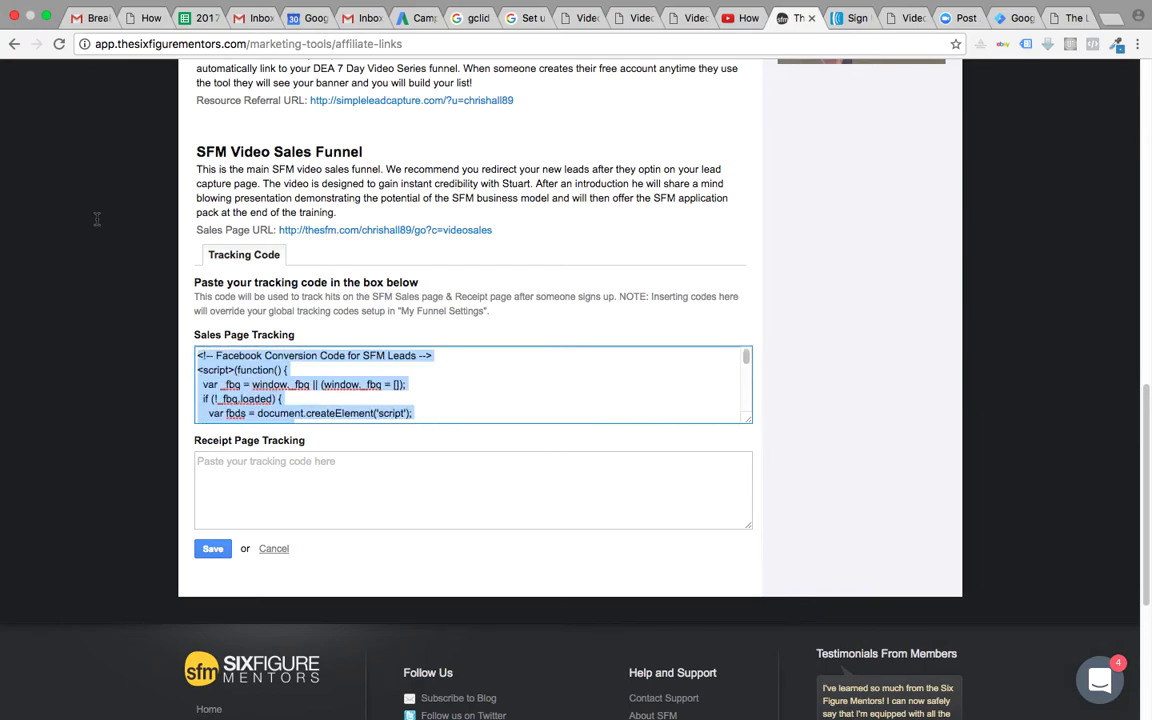
key("BackSpace")
left_click(220, 556)
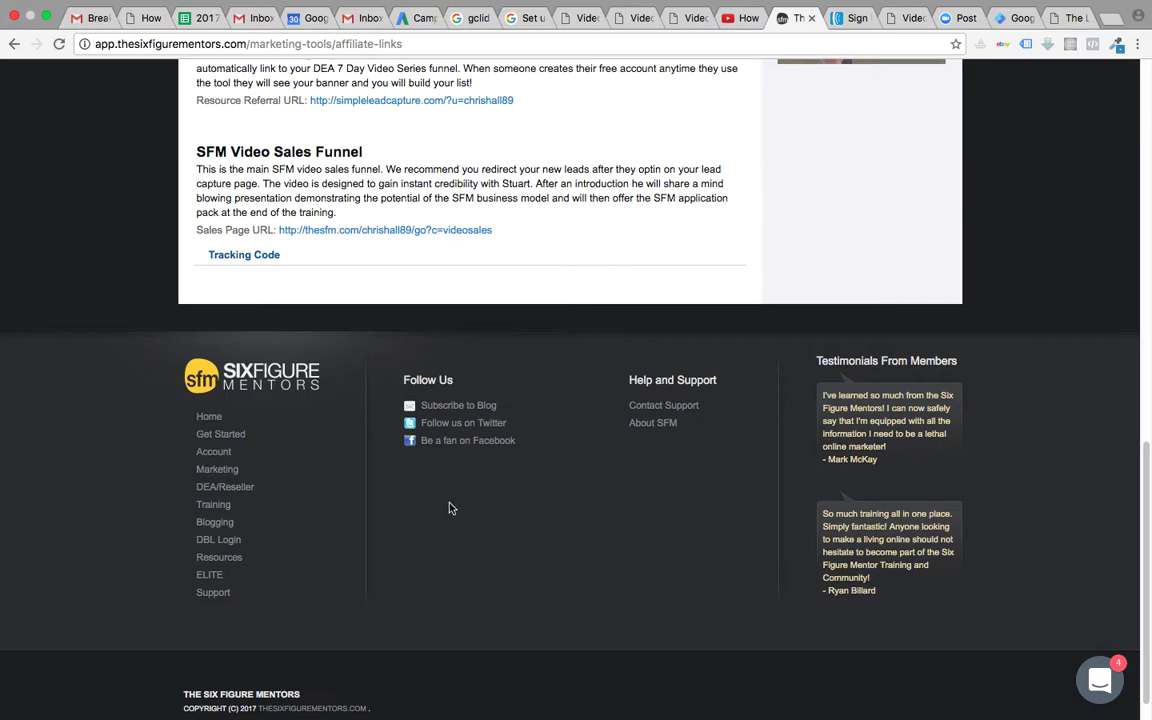
- Switch to the open Google AdWords tab and open the SFM App conversion action from the conversion tracking list
scroll(450, 506, "up", 5)
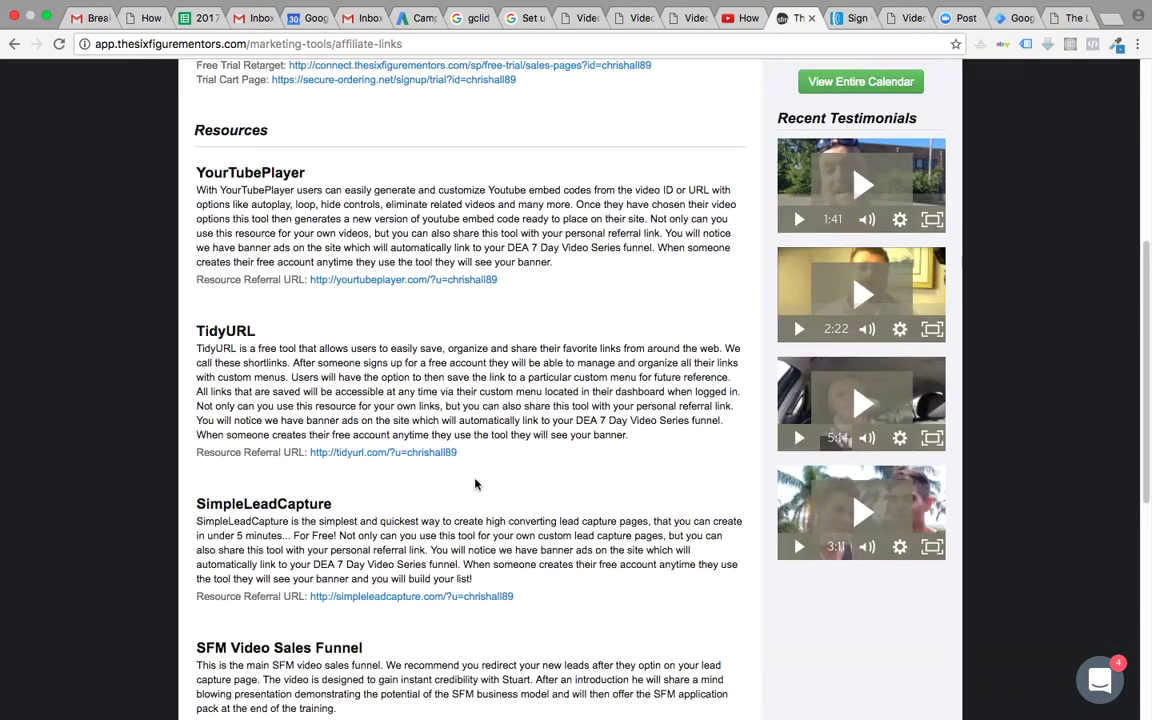
left_click(1108, 20)
left_click(392, 18)
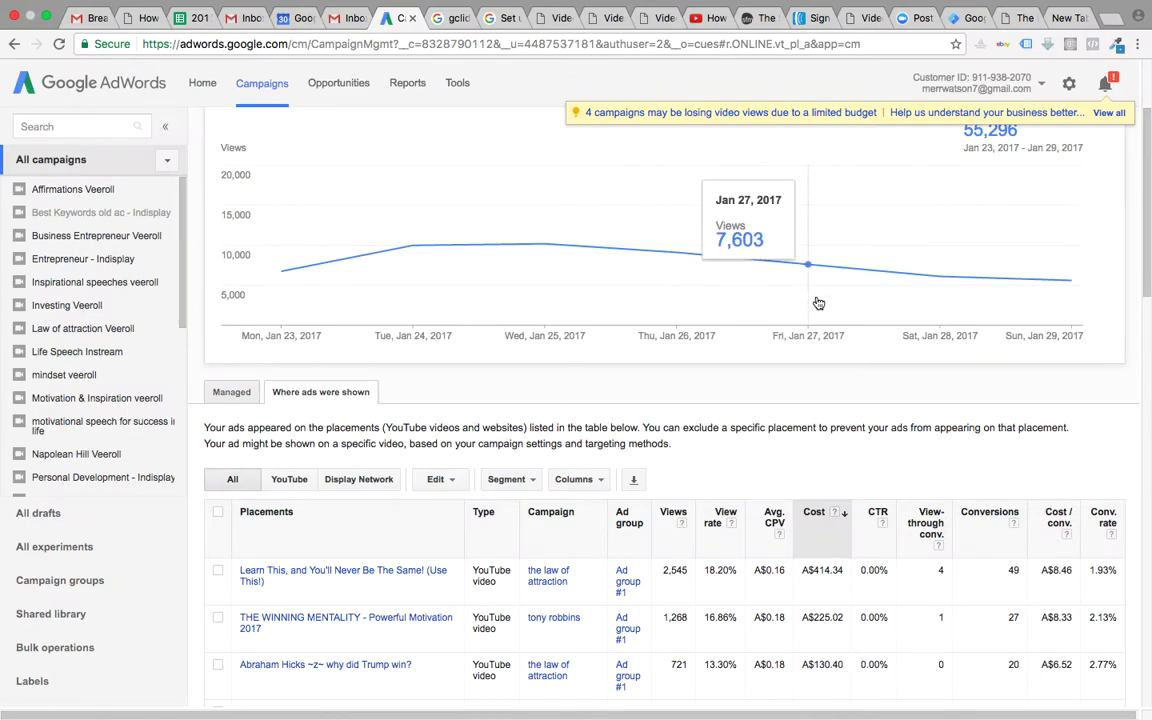
scroll(818, 303, "up", 2)
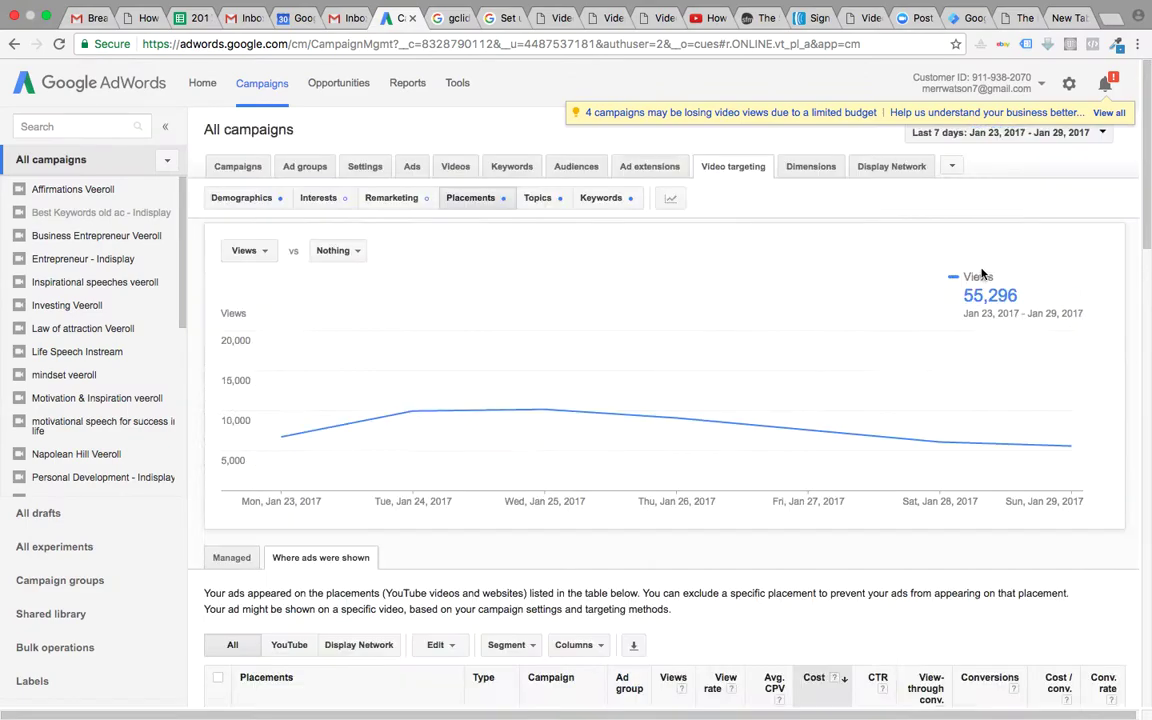
left_click(457, 83)
left_click(465, 140)
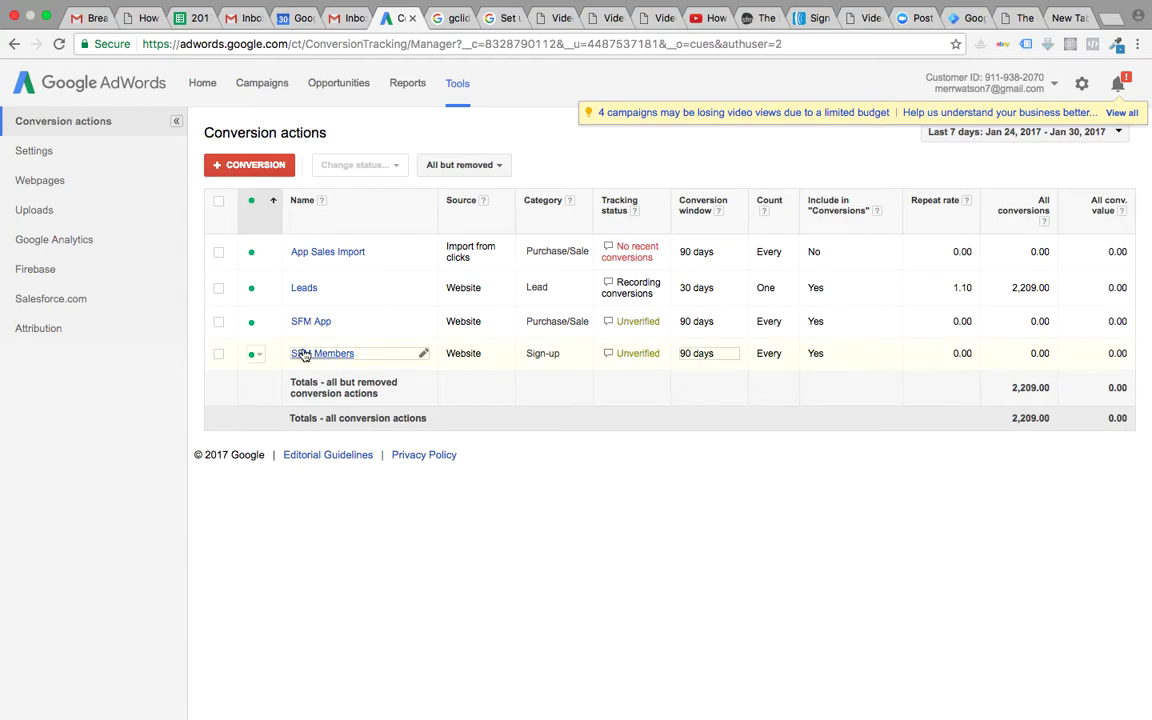
left_click(219, 321)
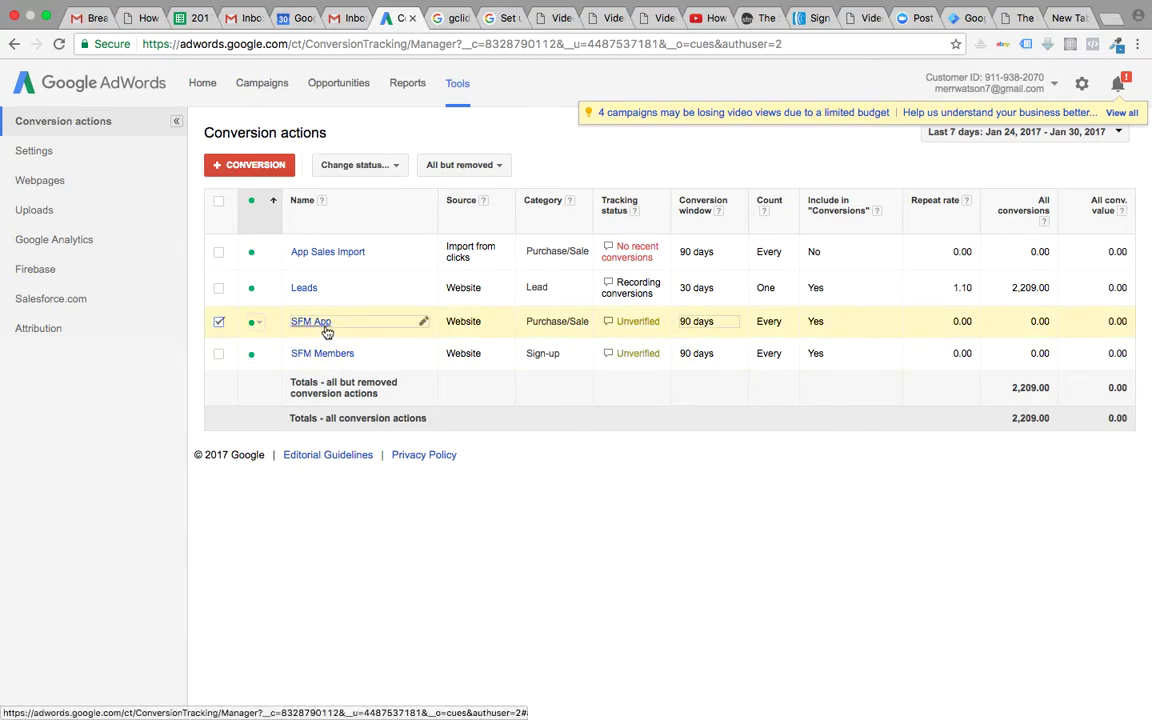
left_click(325, 330)
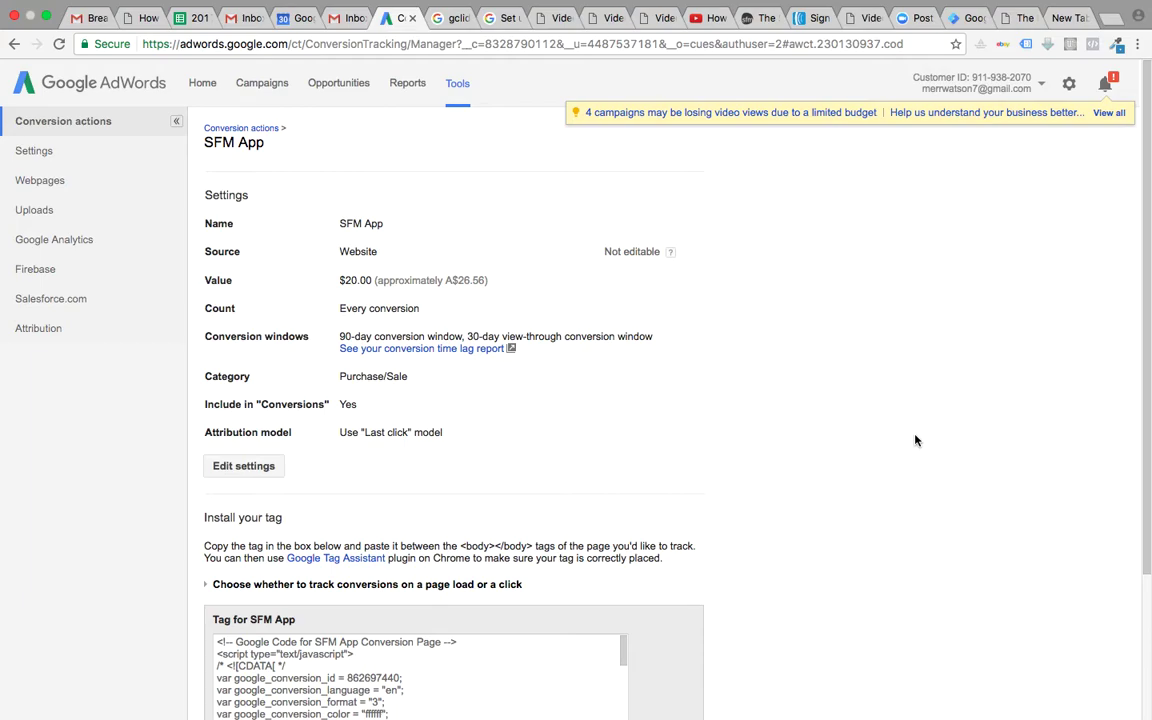
- Set the SFM App conversion action's Count setting to One conversion and save the settings
left_click(243, 466)
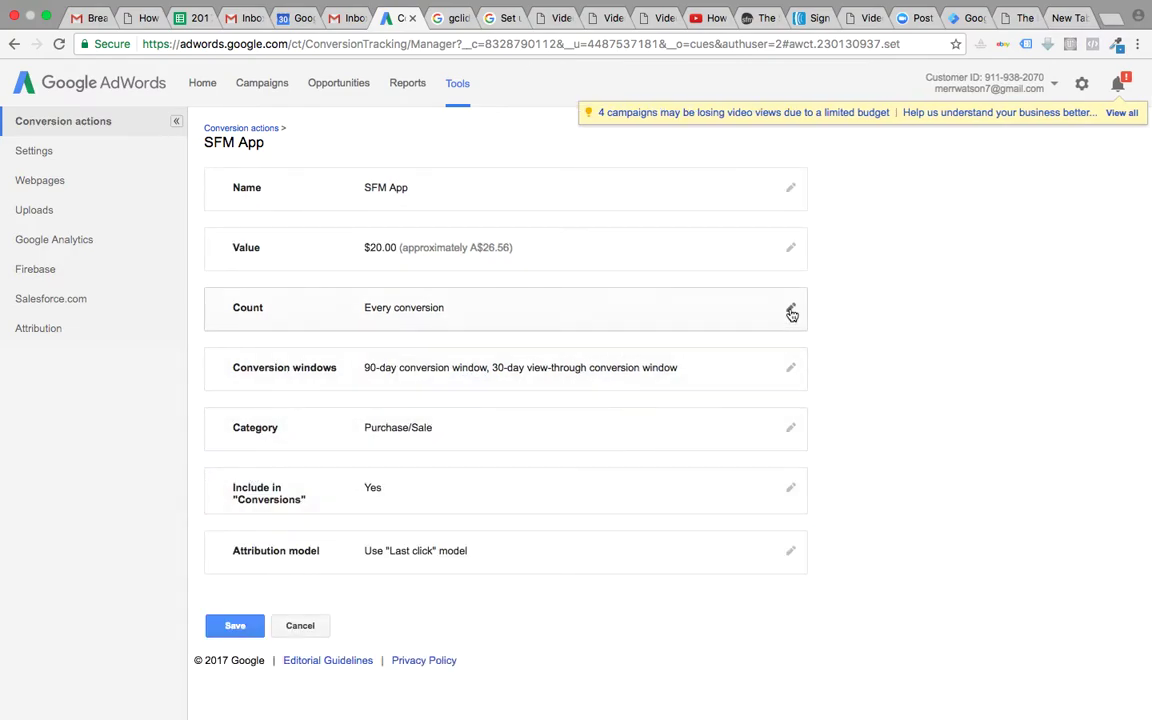
left_click(790, 310)
left_click(371, 352)
left_click(403, 405)
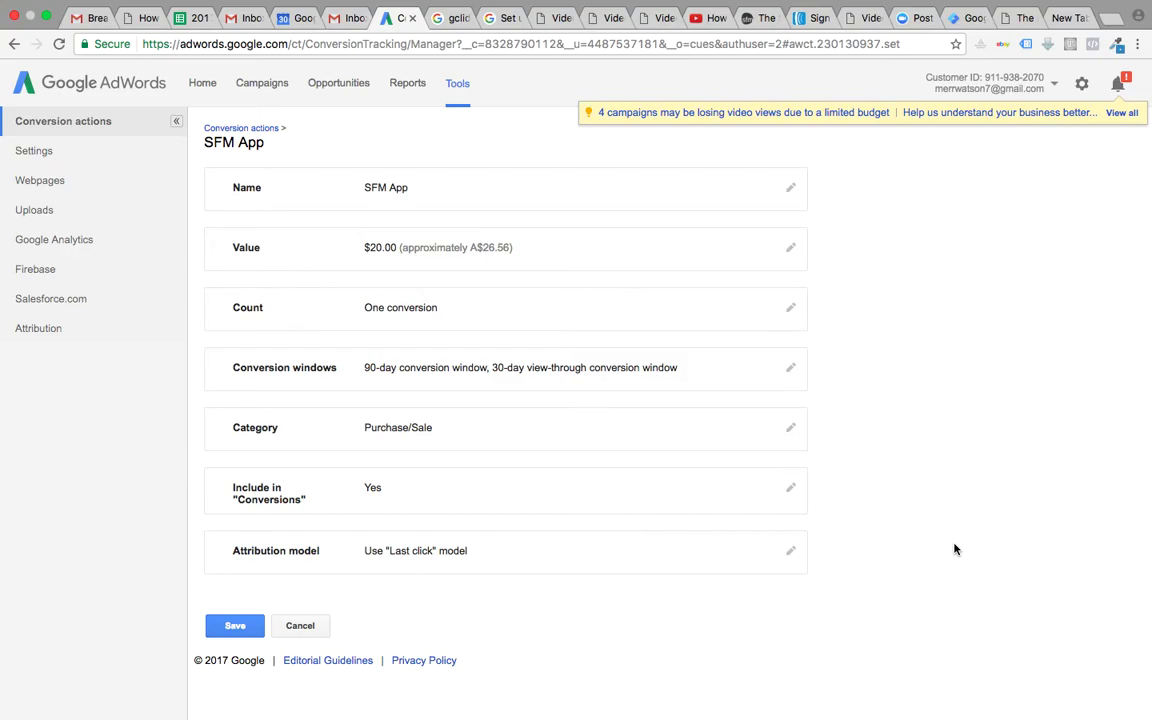
left_click(235, 625)
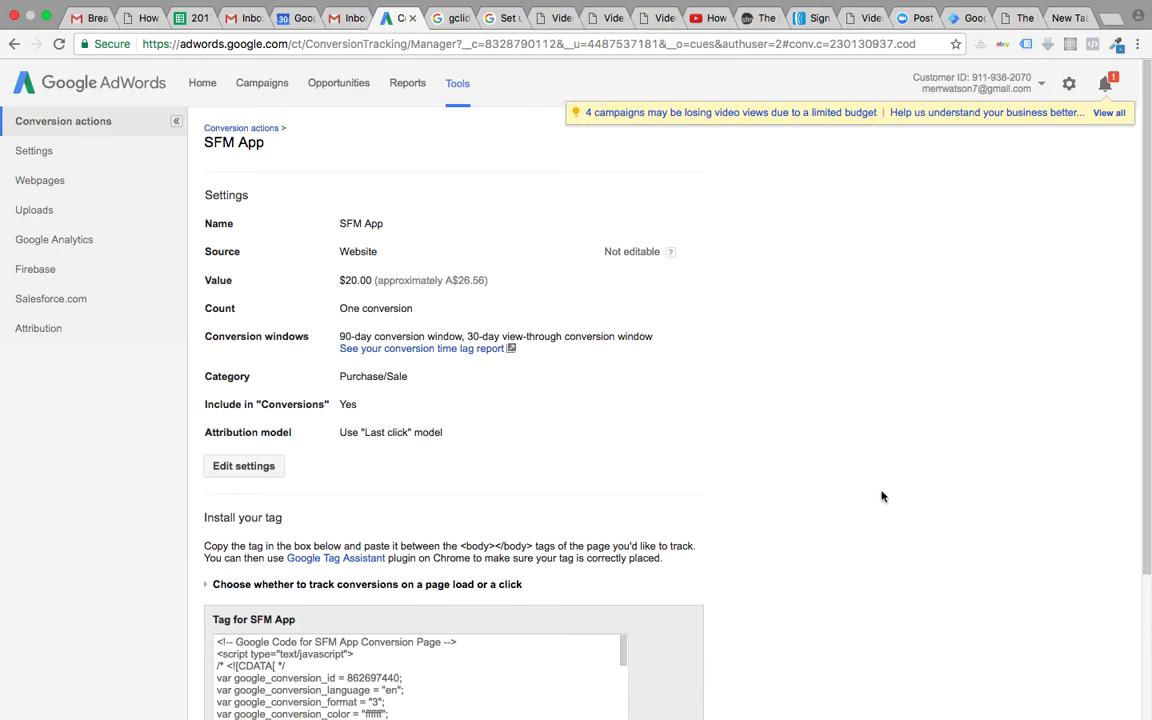
- Copy the google_conversion_id value from the SFM App tag code
scroll(881, 496, "down", 3)
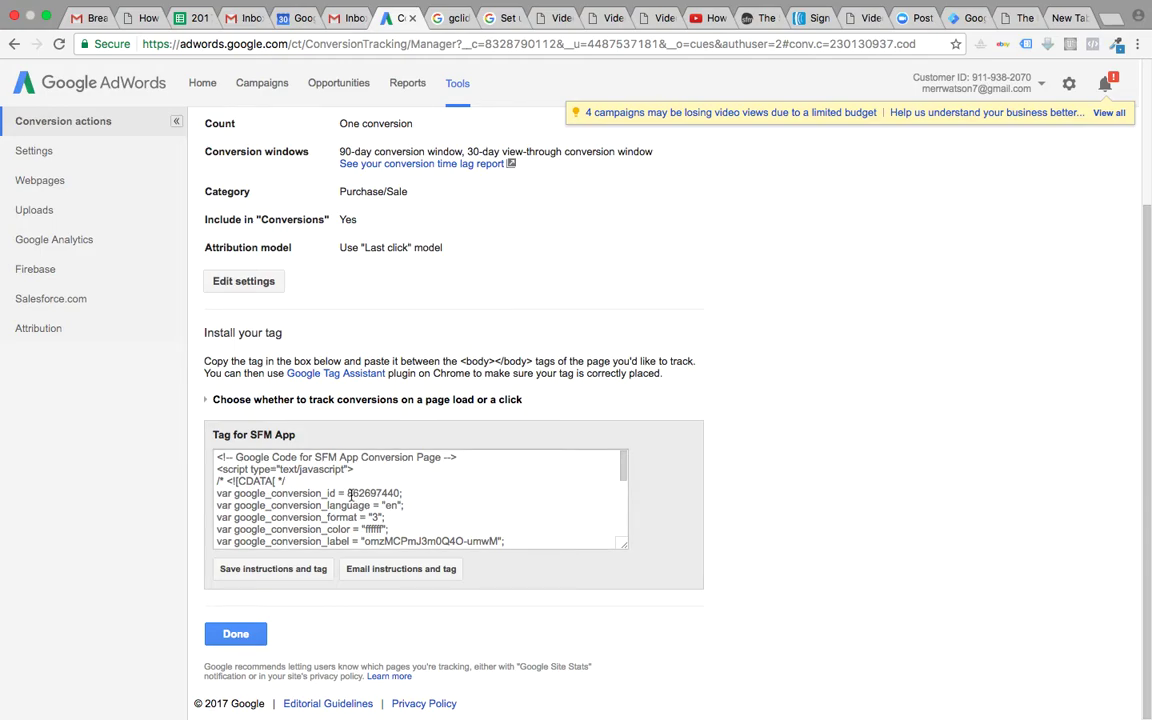
left_click_drag(349, 493, 399, 493)
key("super+c")
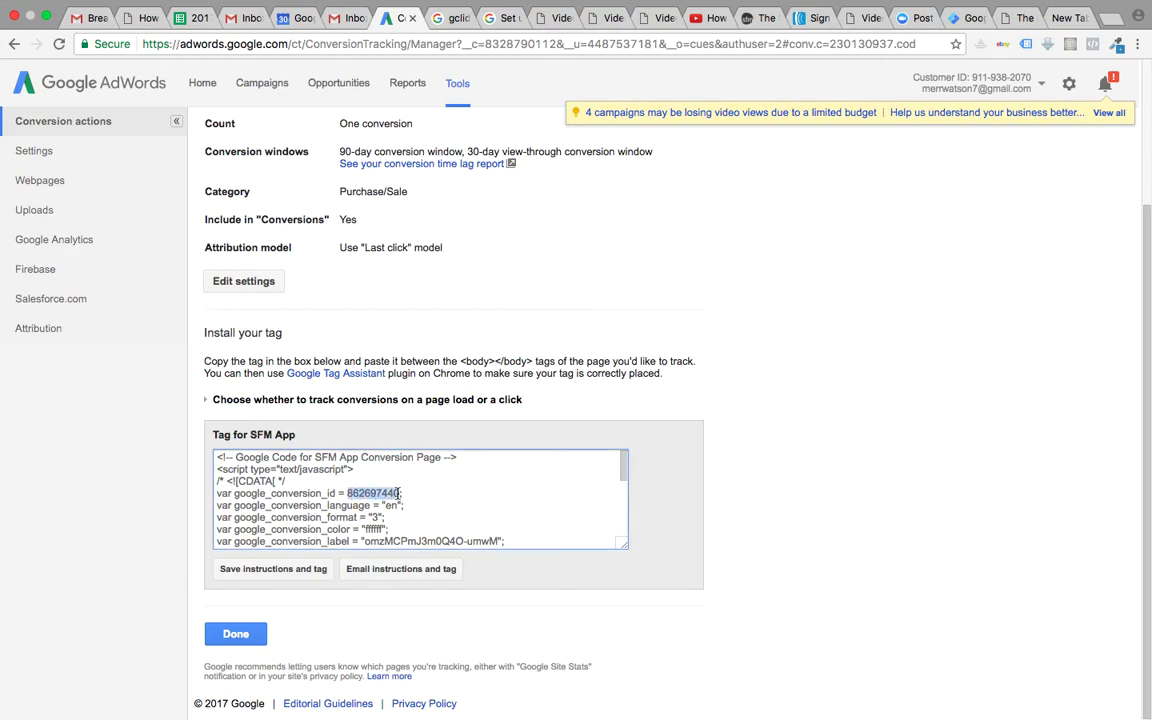
key("super+a")
left_click(470, 494)
- Switch to the open Google Tag Manager tab, dismiss the container installation code and open the container's list of tags
left_click(966, 20)
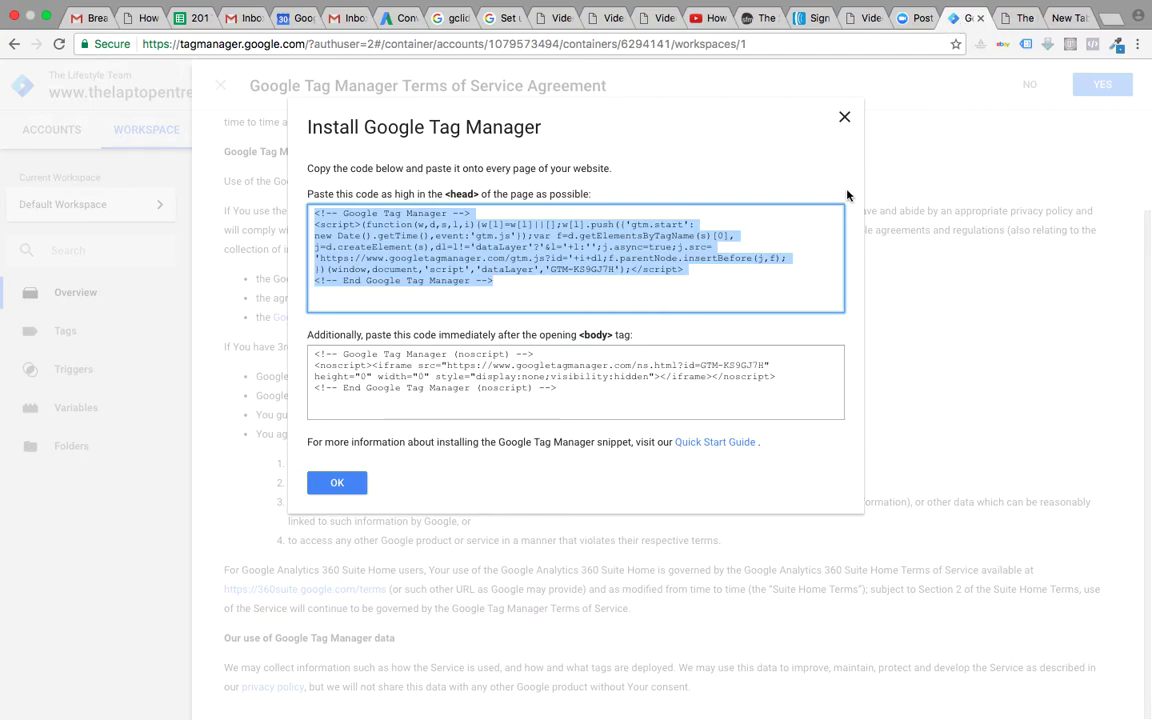
left_click(332, 483)
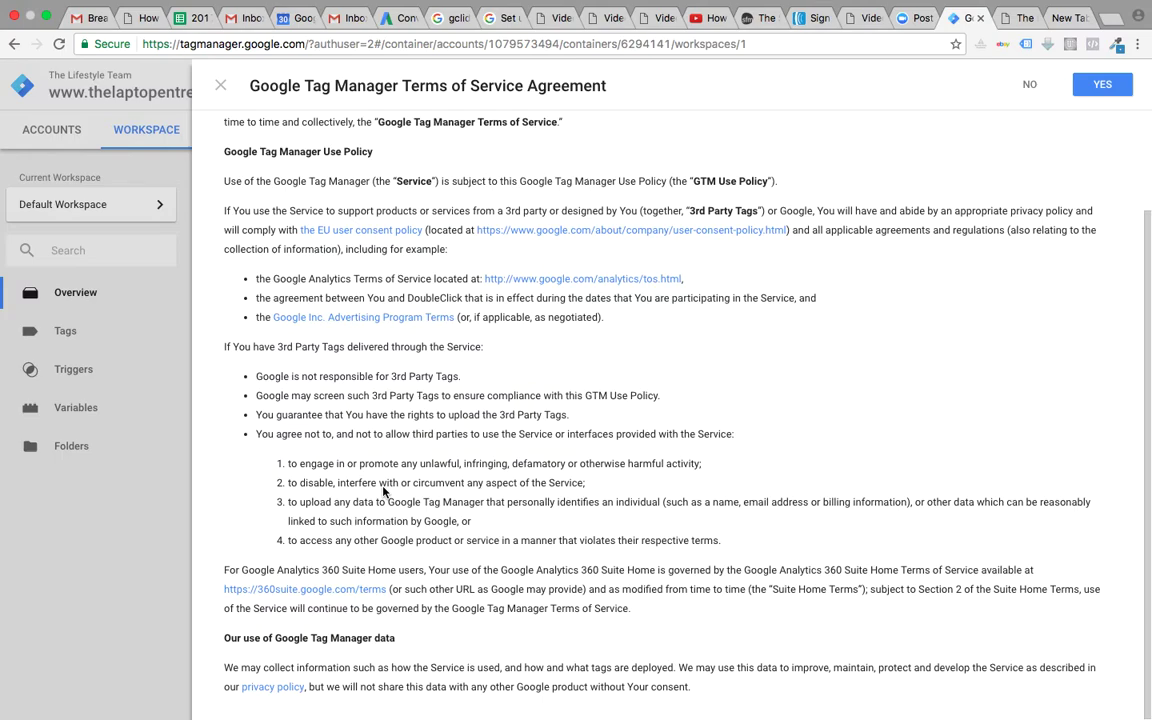
left_click(65, 331)
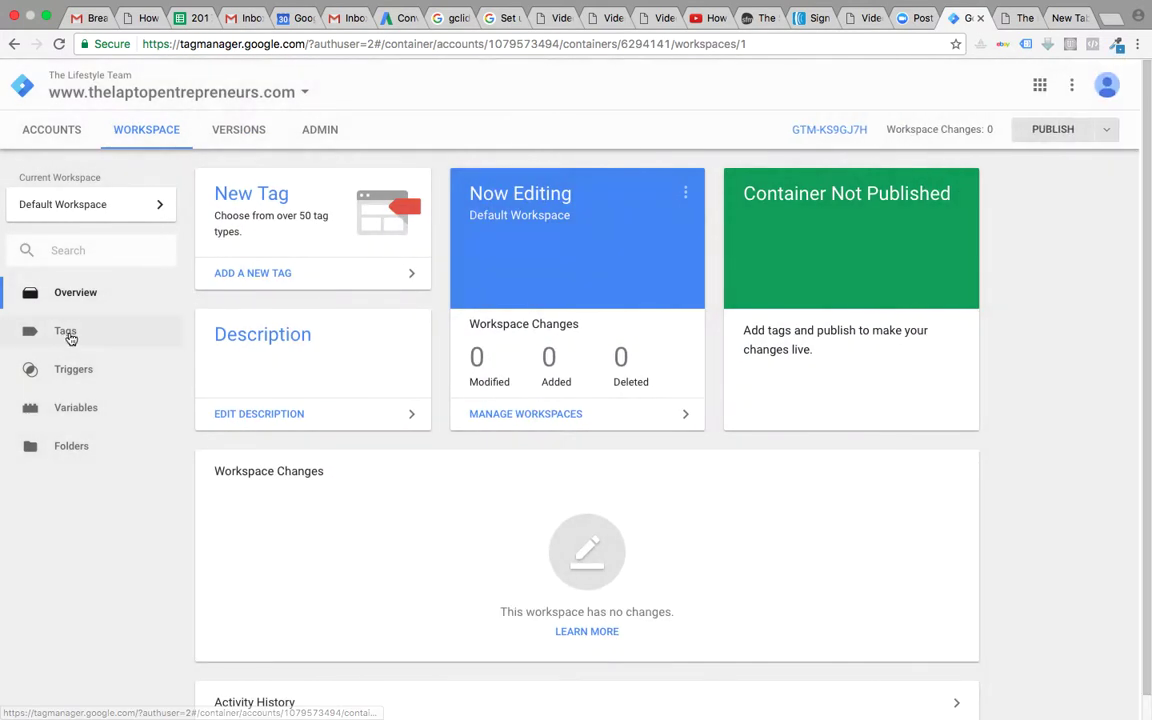
left_click(72, 334)
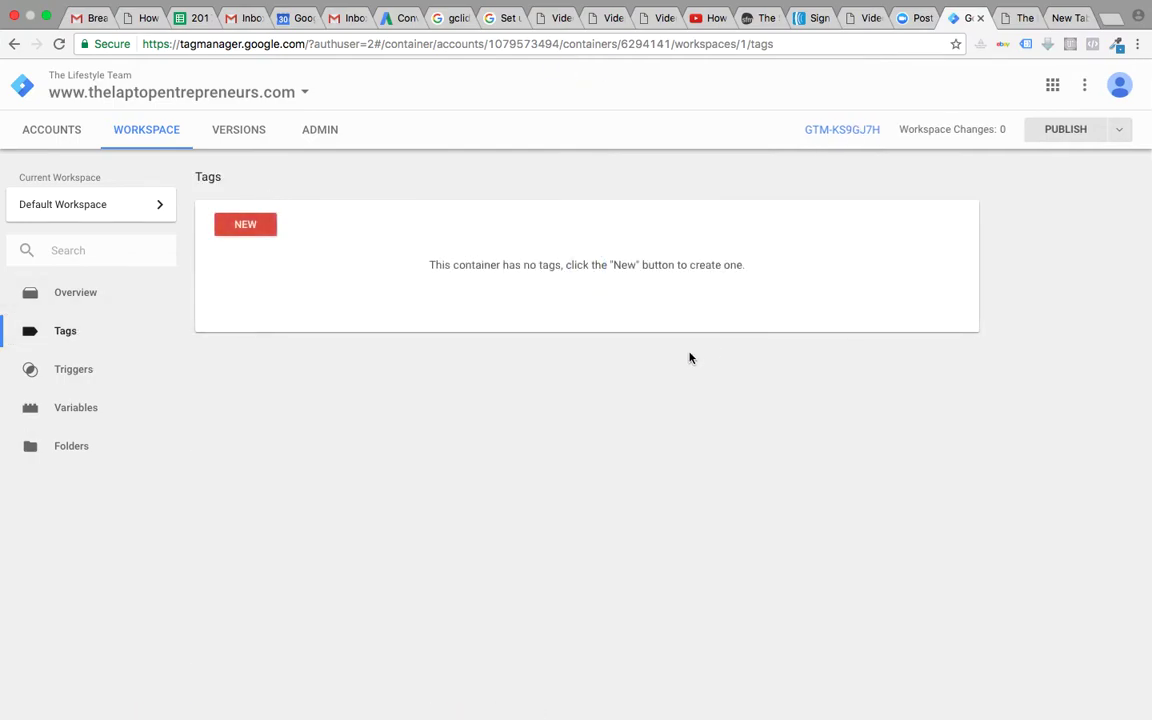
- Create a new AdWords Conversion Tracking tag and paste the copied conversion ID into its Conversion ID
left_click(265, 225)
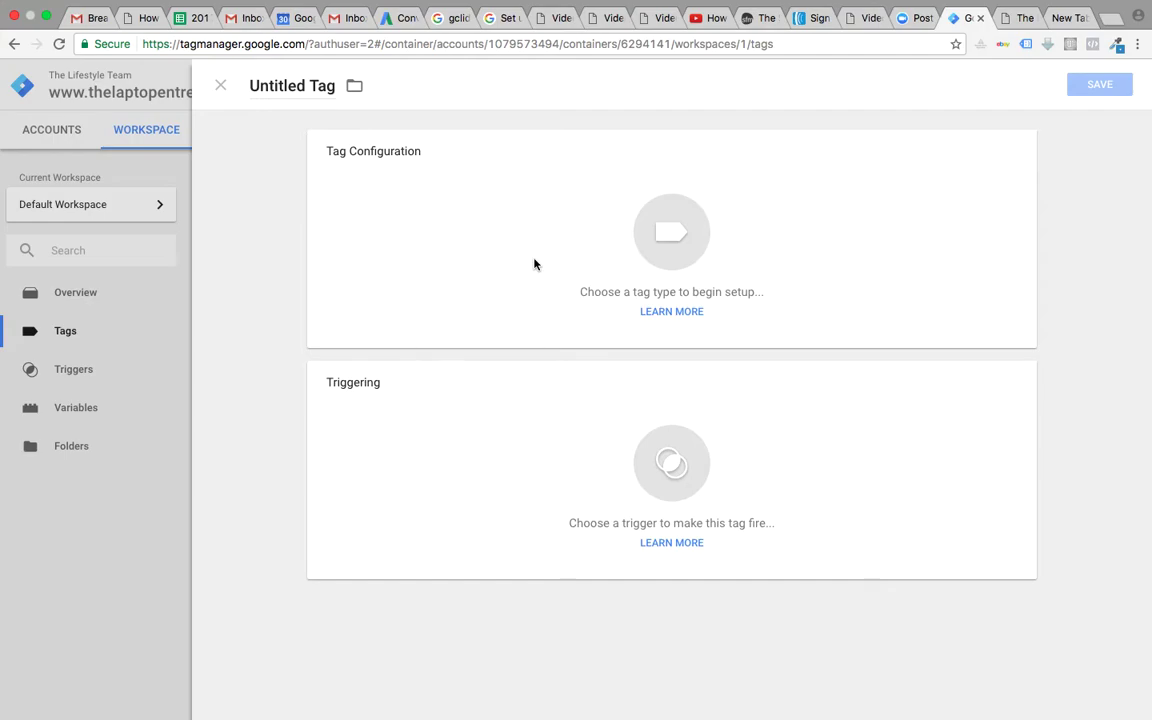
left_click(659, 250)
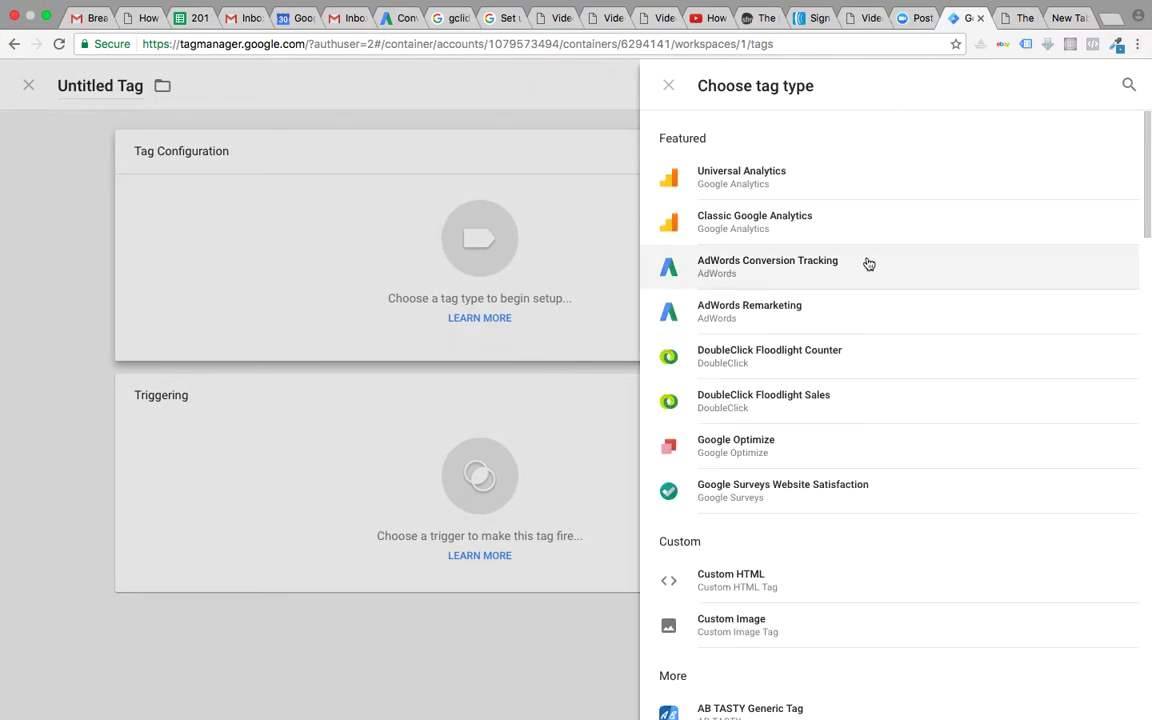
left_click(961, 261)
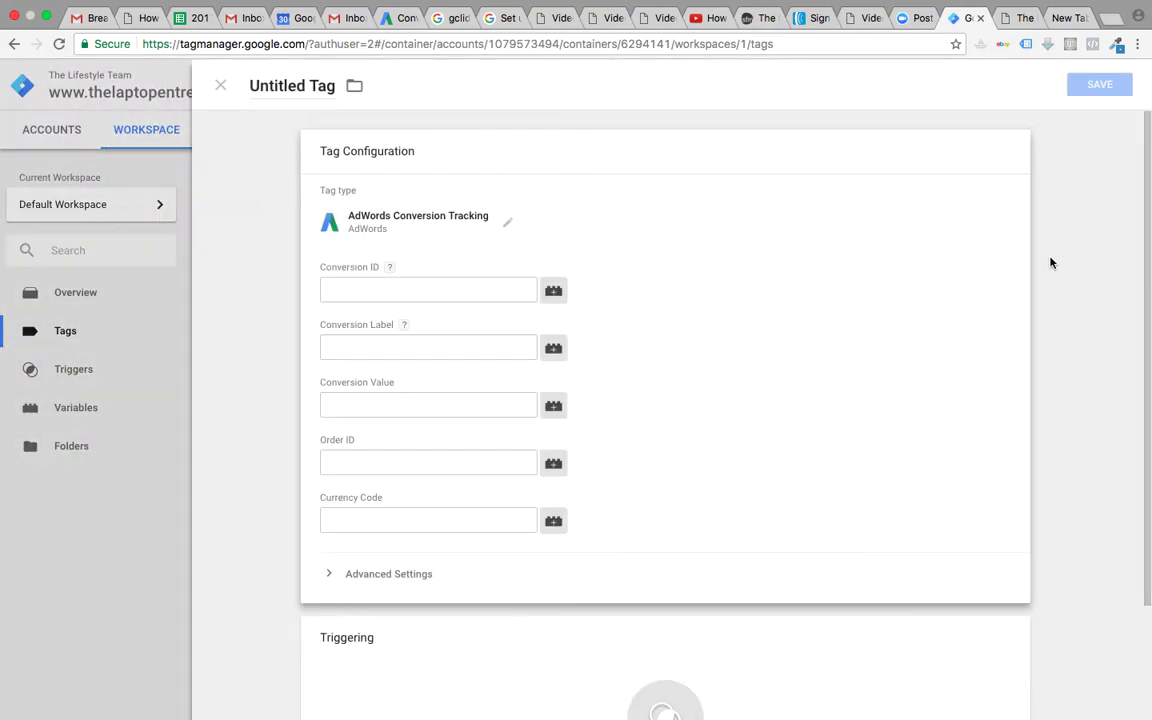
left_click(475, 290)
key("super+v")
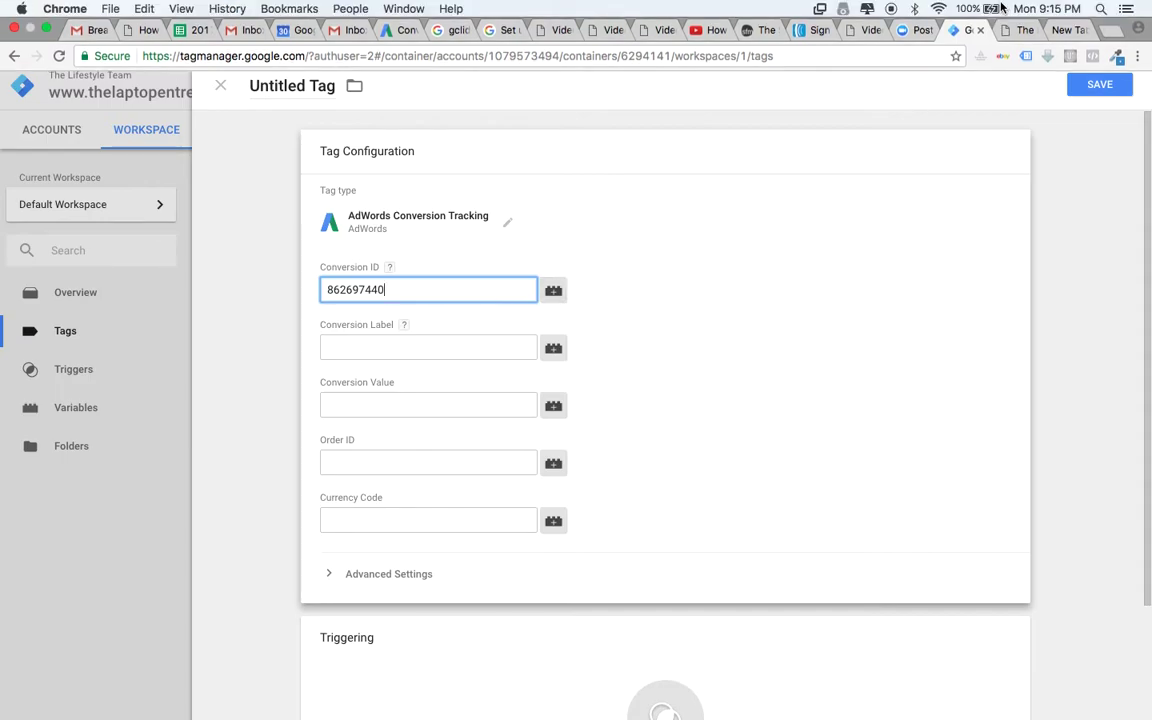
- Copy the google_conversion_label value from the SFM App tag code in AdWords and paste it as the Tag Manager tag's Conversion Label
left_click(402, 35)
left_click(440, 498)
scroll(442, 496, "down", 1)
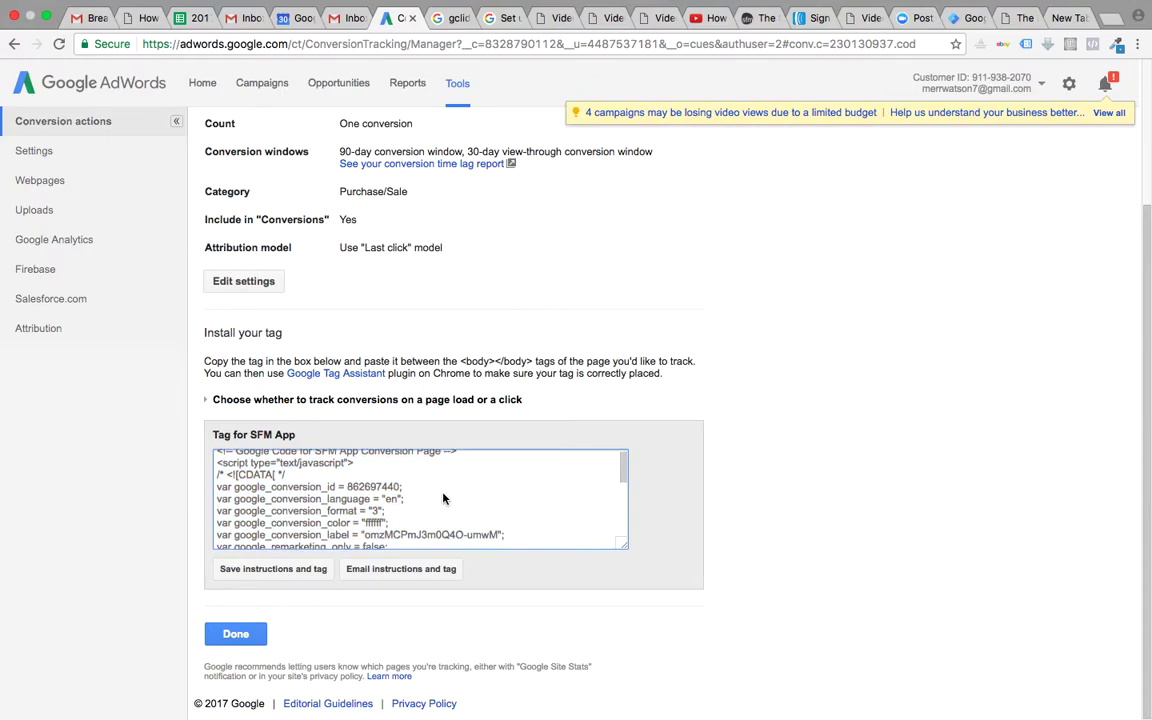
left_click_drag(366, 528, 497, 528)
key("super+c")
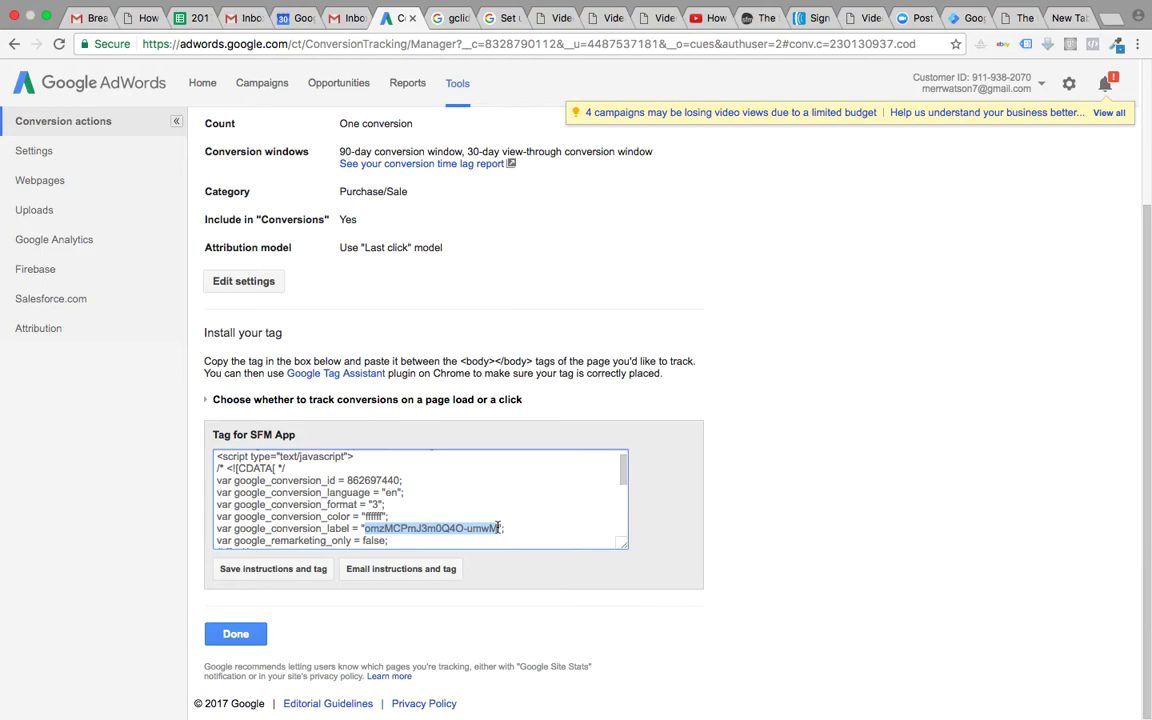
key("super+a")
left_click(957, 18)
left_click(356, 350)
key("super+v")
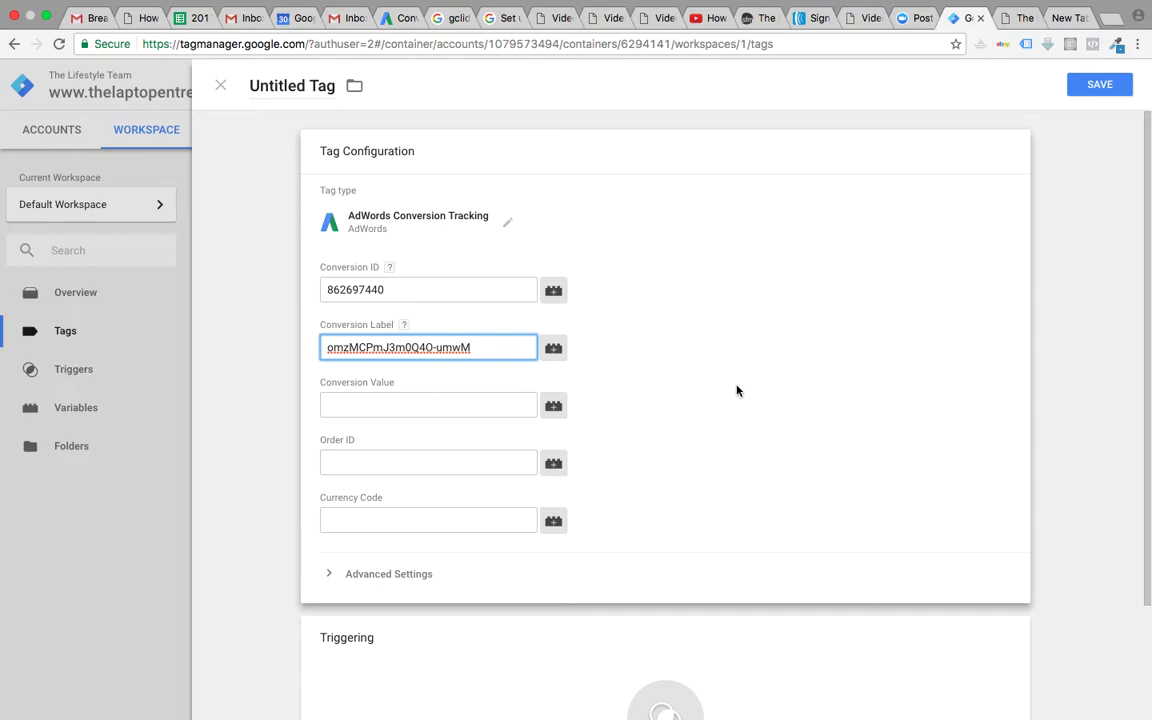
- Expand the conversion tag's Advanced Settings and review its firing priority, schedule and firing options
left_click(737, 390)
left_click(478, 404)
left_click(475, 465)
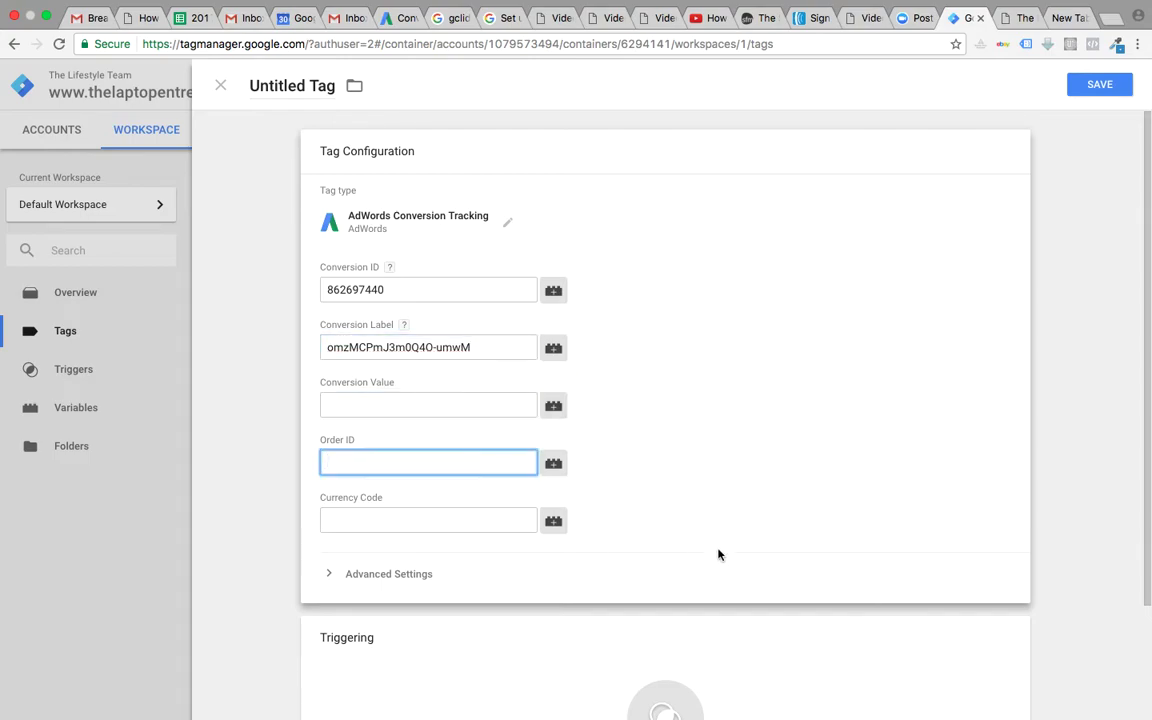
left_click(416, 576)
scroll(794, 477, "down", 2)
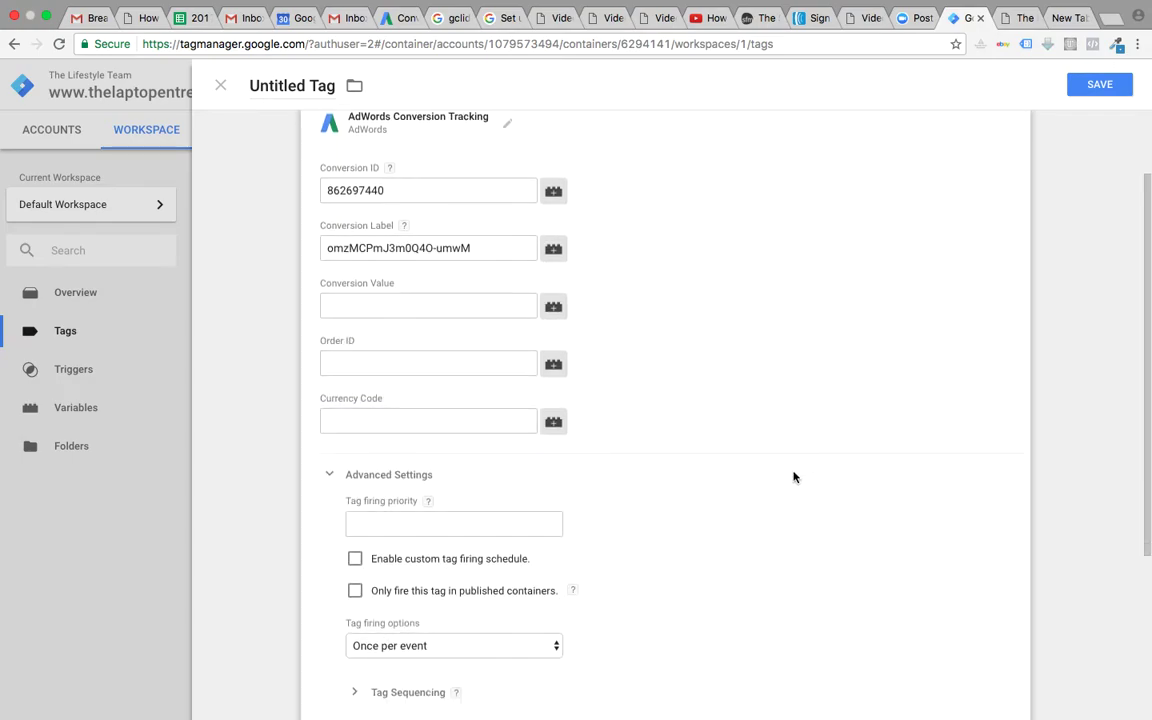
scroll(794, 477, "down", 3)
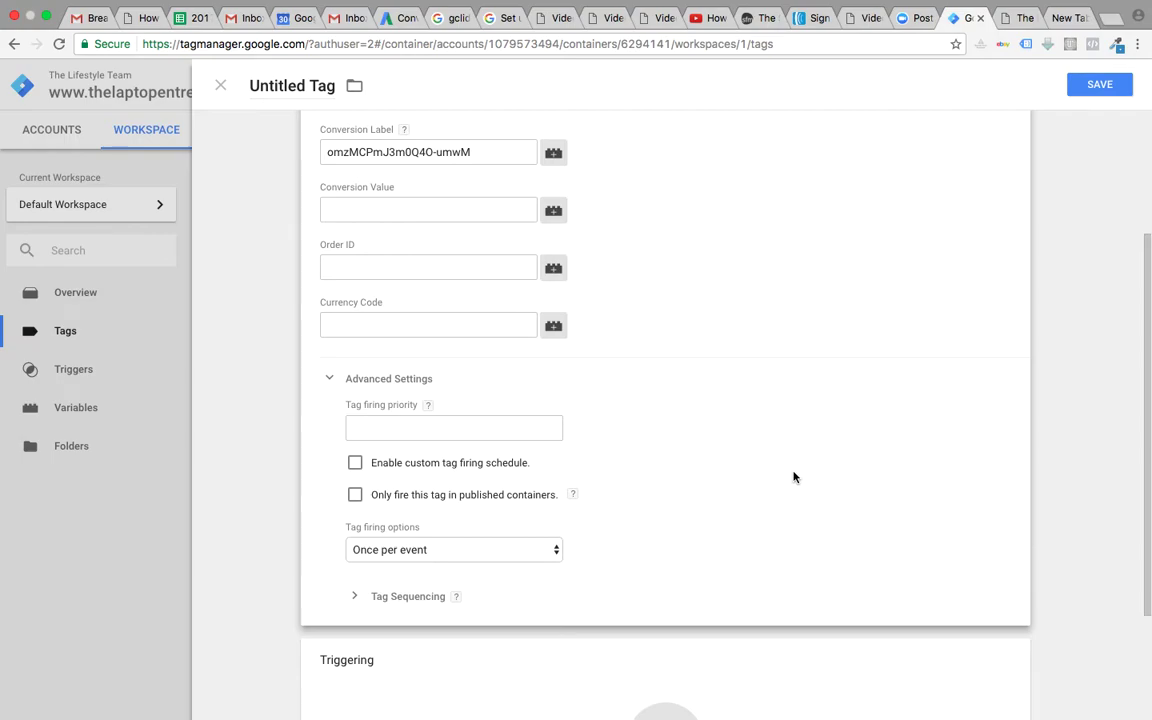
- Try to save the conversion tag with the All Pages page view trigger added
left_click(1099, 84)
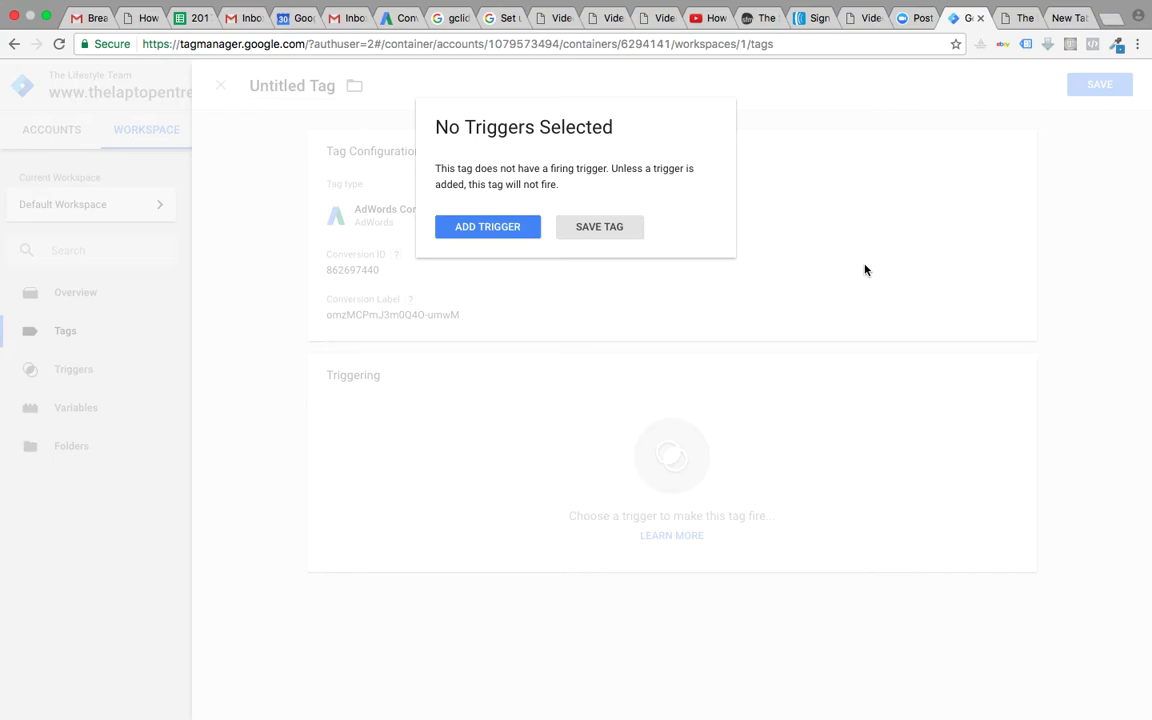
left_click(496, 234)
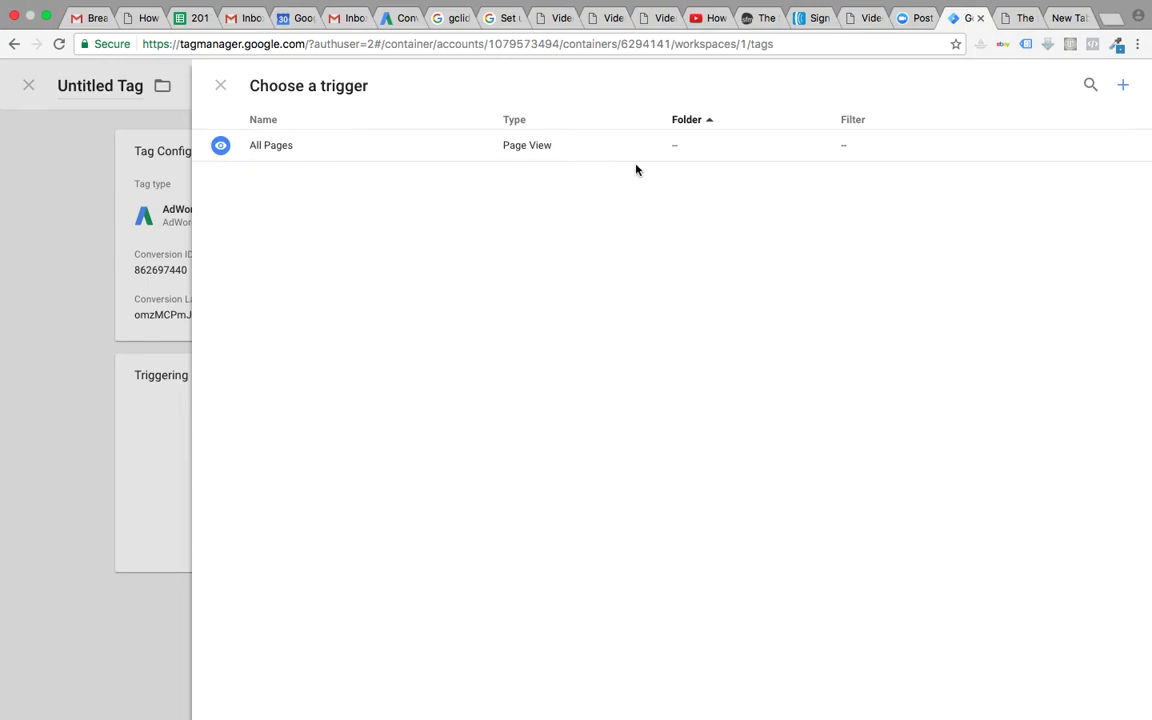
left_click(514, 152)
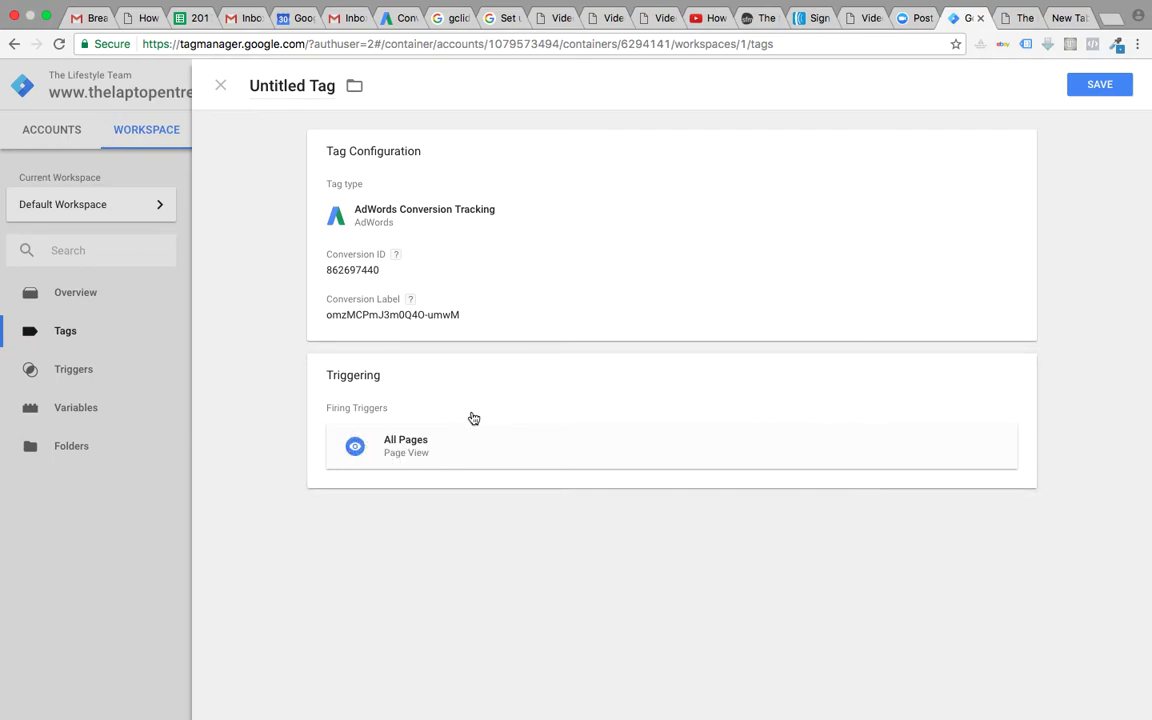
- Remove the All Pages firing trigger and discard the untitled tag
left_click(1009, 380)
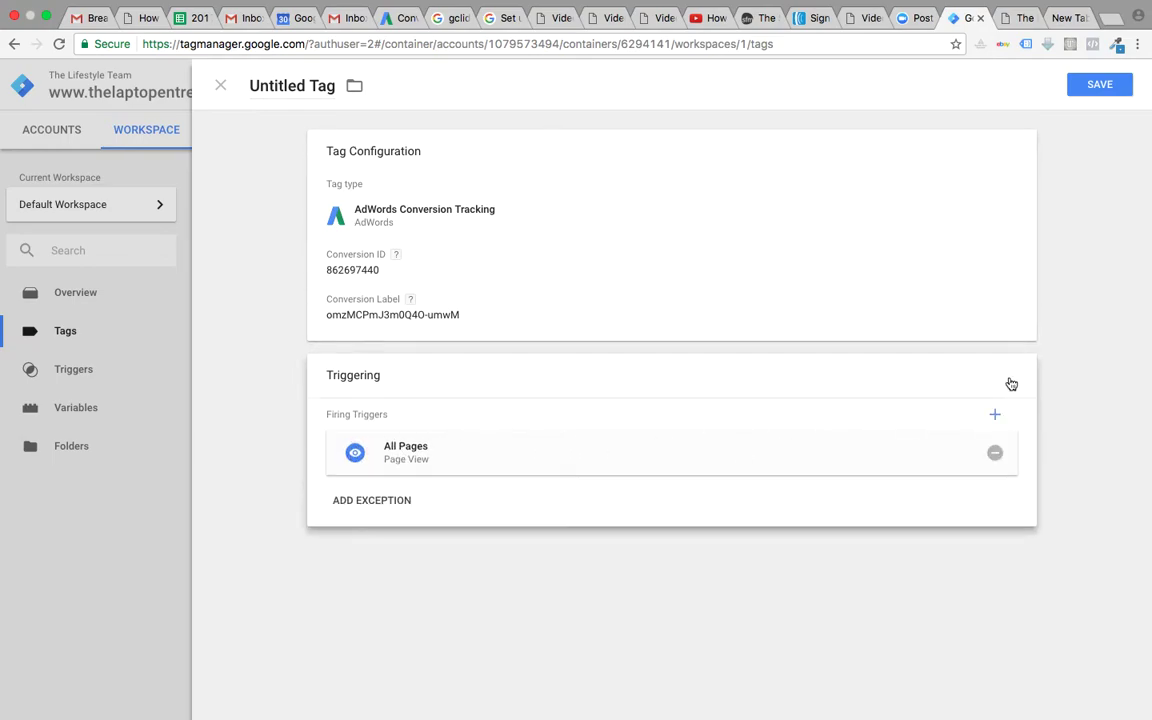
left_click(995, 455)
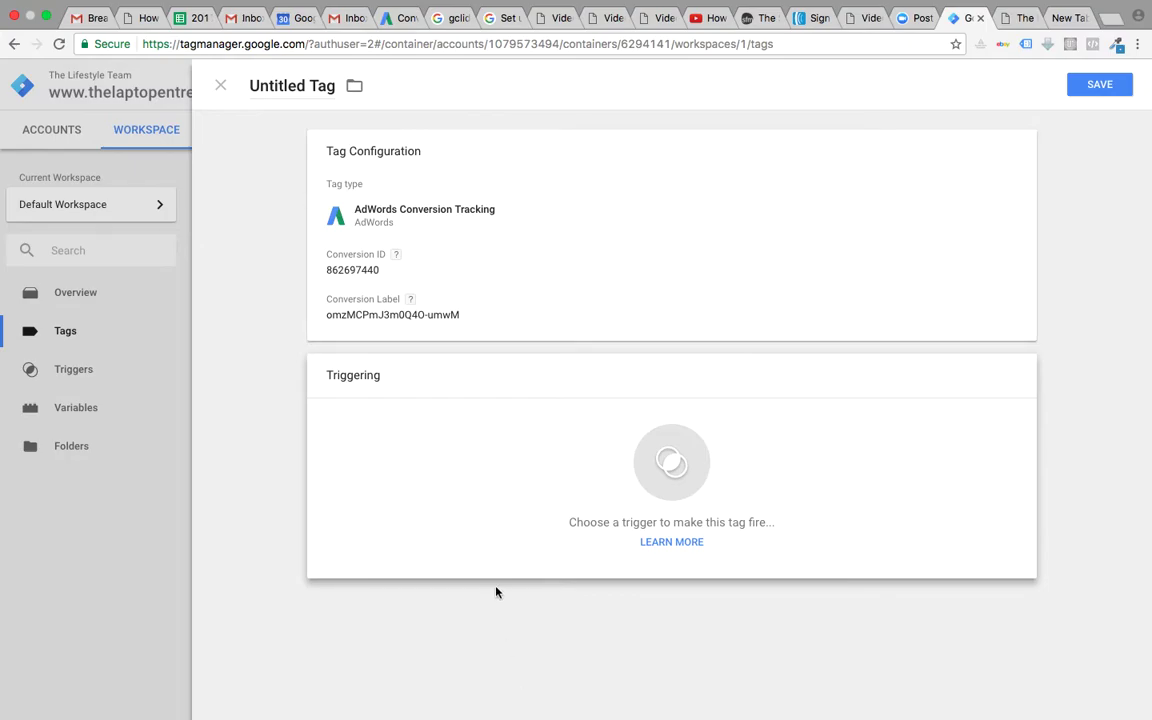
key("Escape")
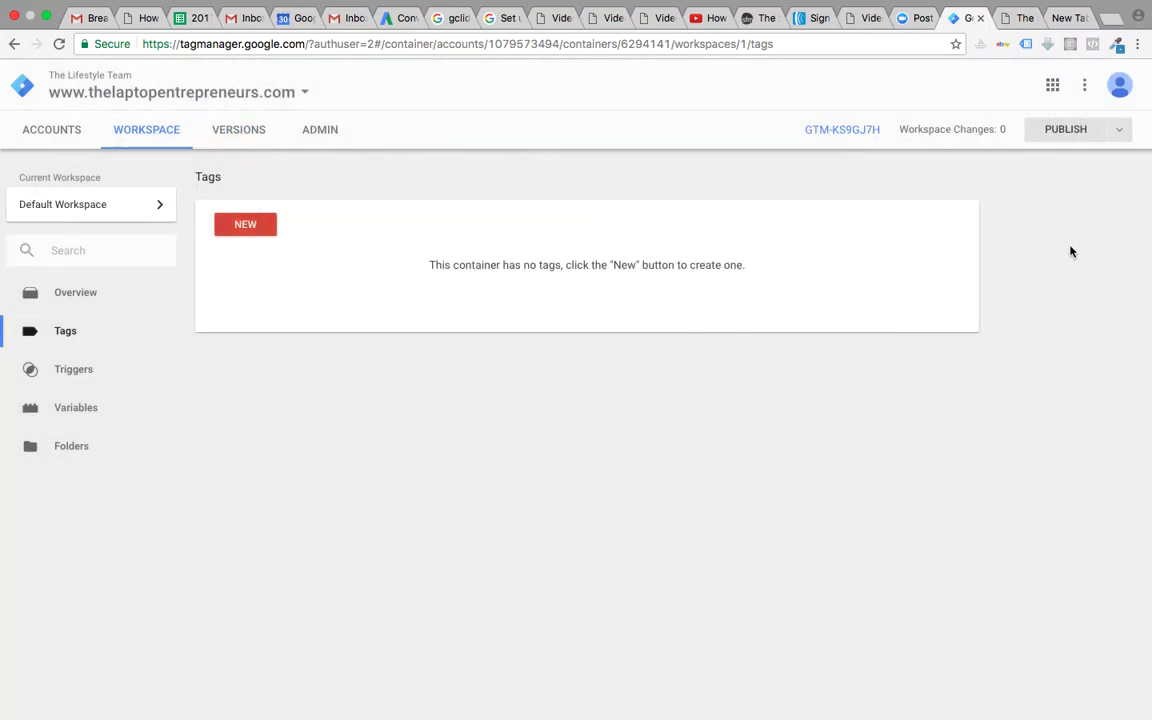
- Switch to Skype, show the current call's chat and copy the path /signup/app-sfm/receipt from it
left_click(45, 17)
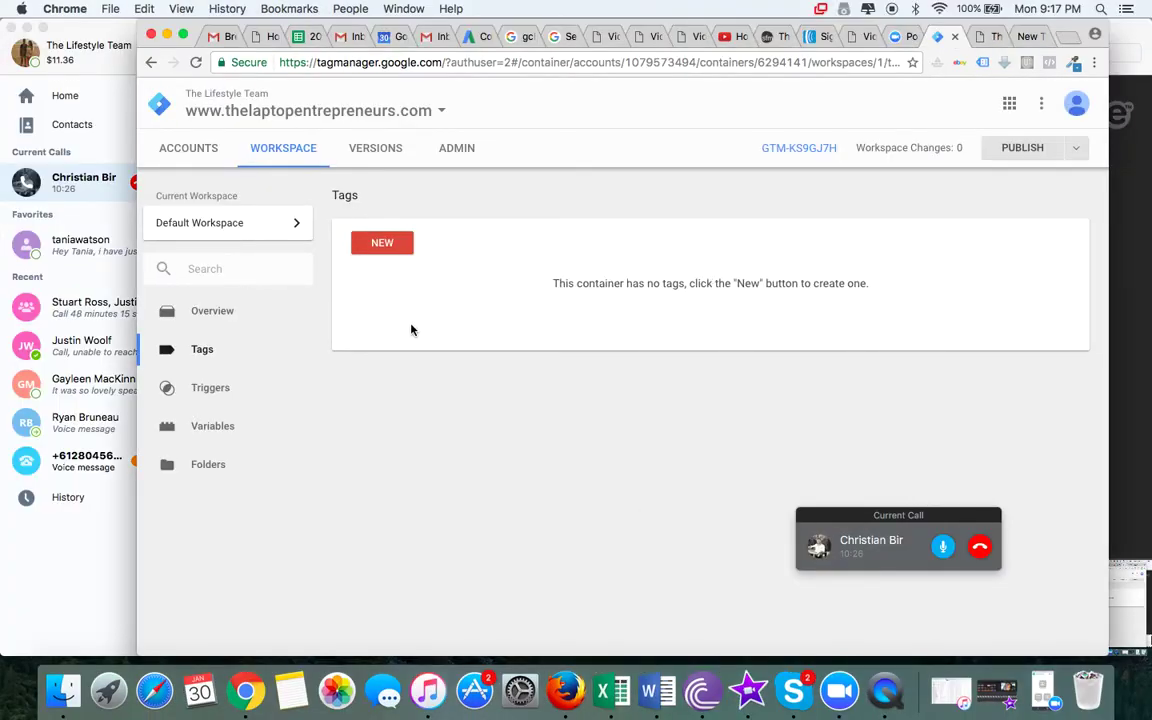
left_click(85, 545)
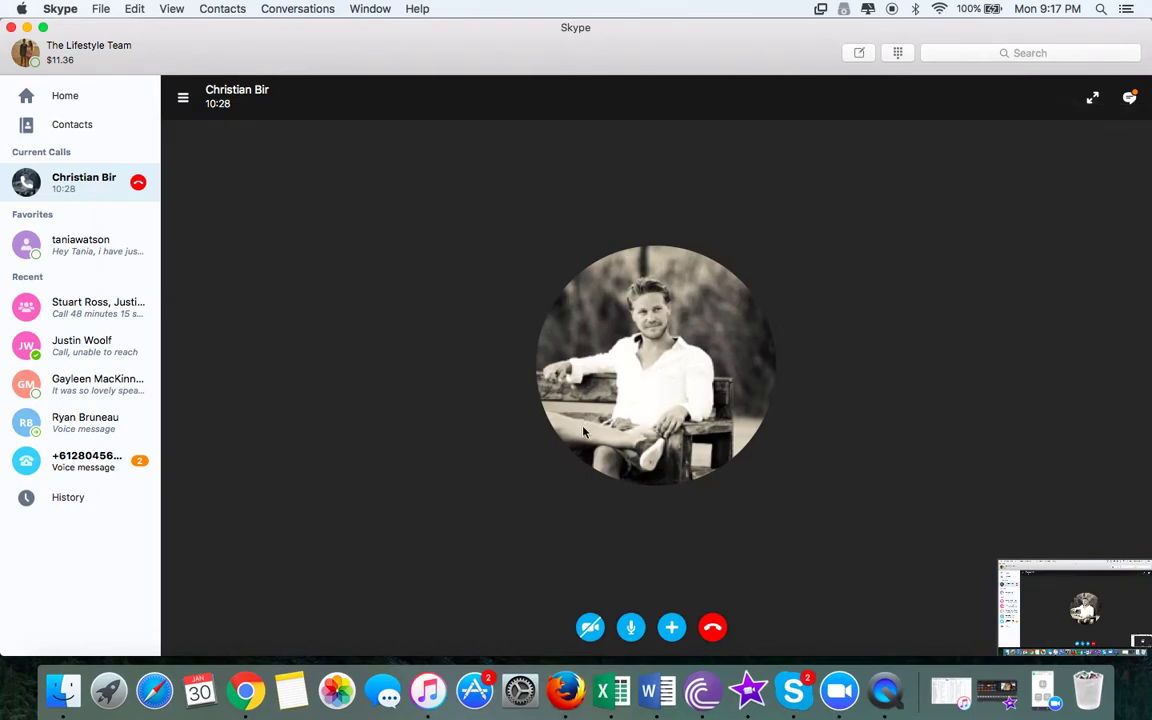
left_click(672, 627)
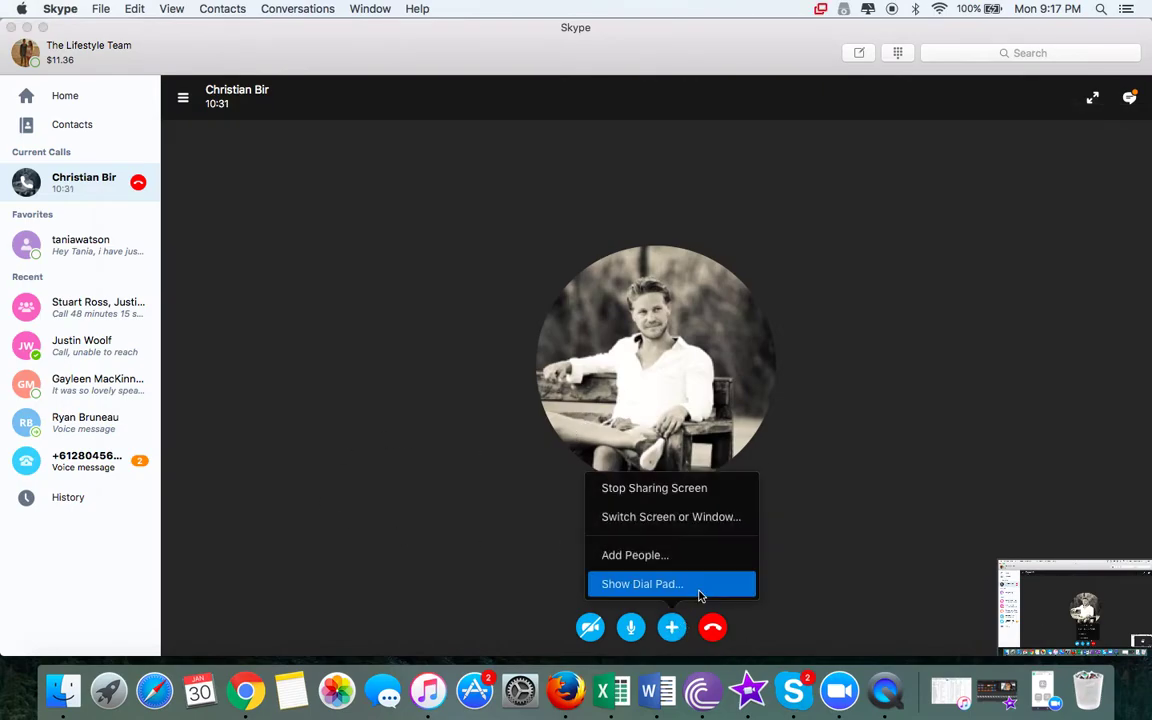
left_click(795, 588)
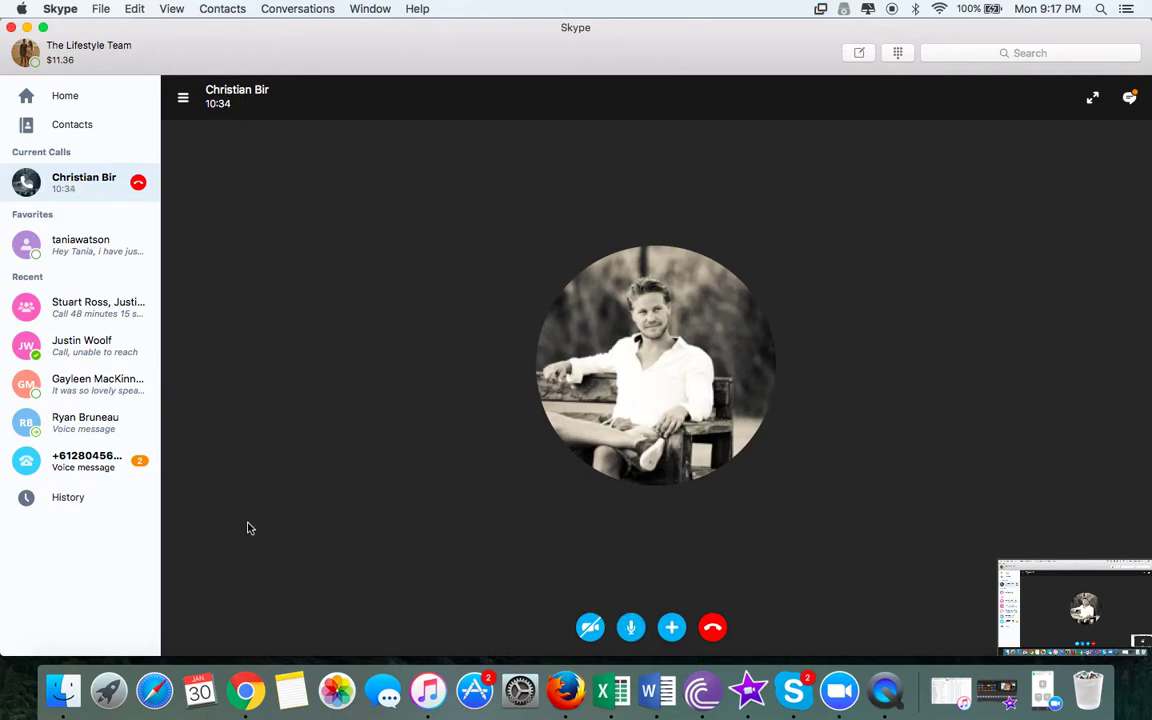
left_click(1129, 97)
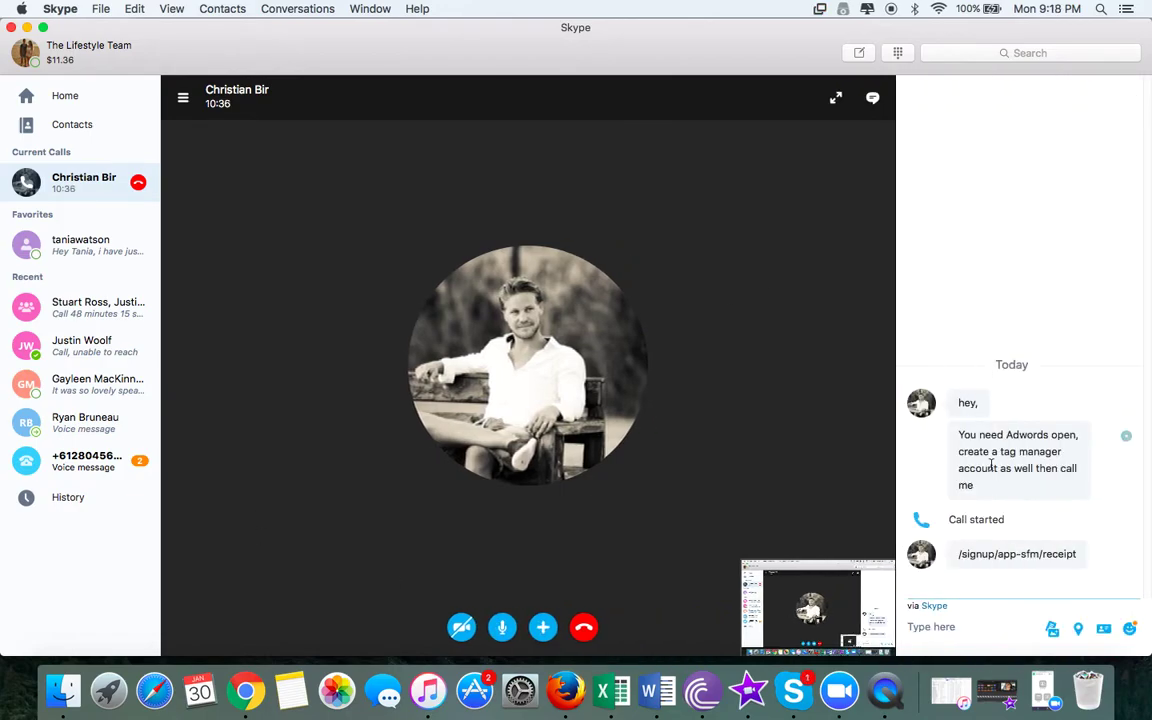
triple_click(1030, 553)
key("super+c")
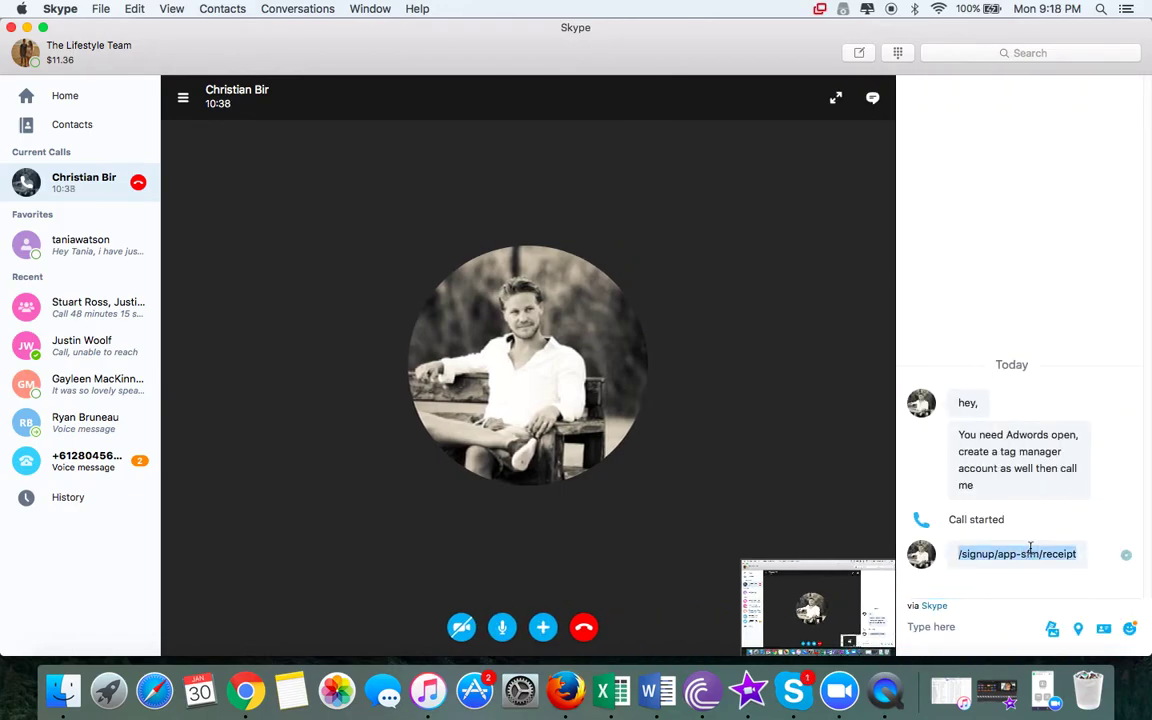
- Switch back to Google Tag Manager in Chrome and create a new trigger of type Page View
left_click(245, 690)
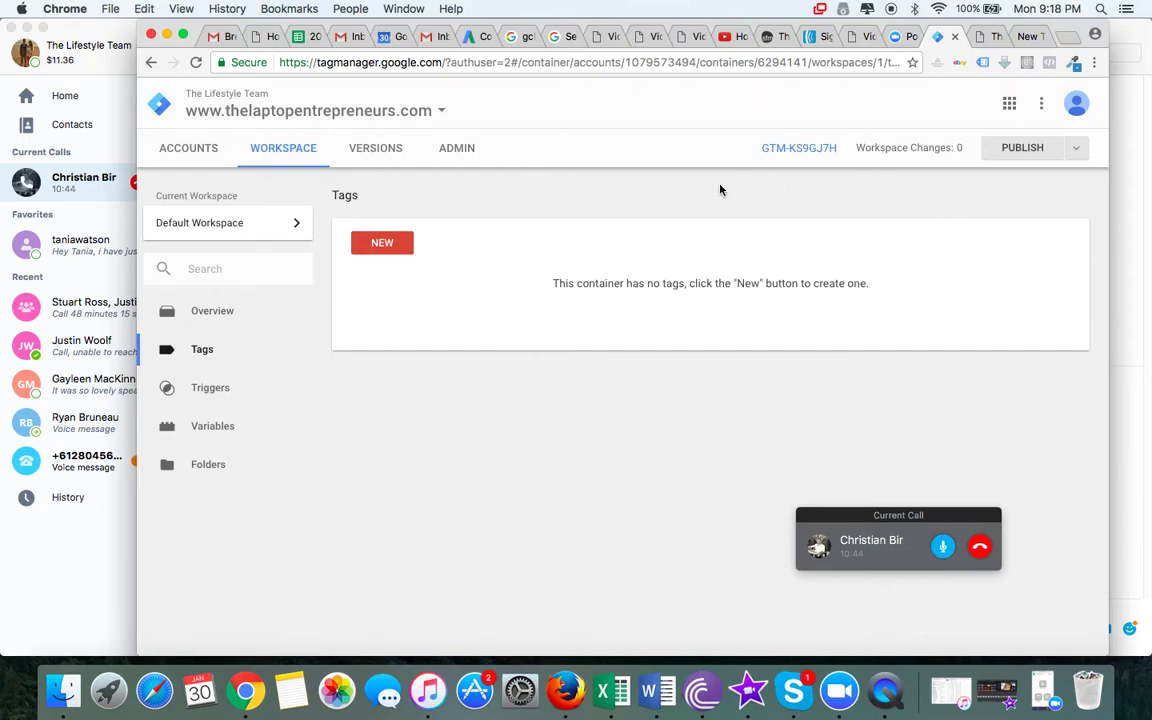
left_click(209, 358)
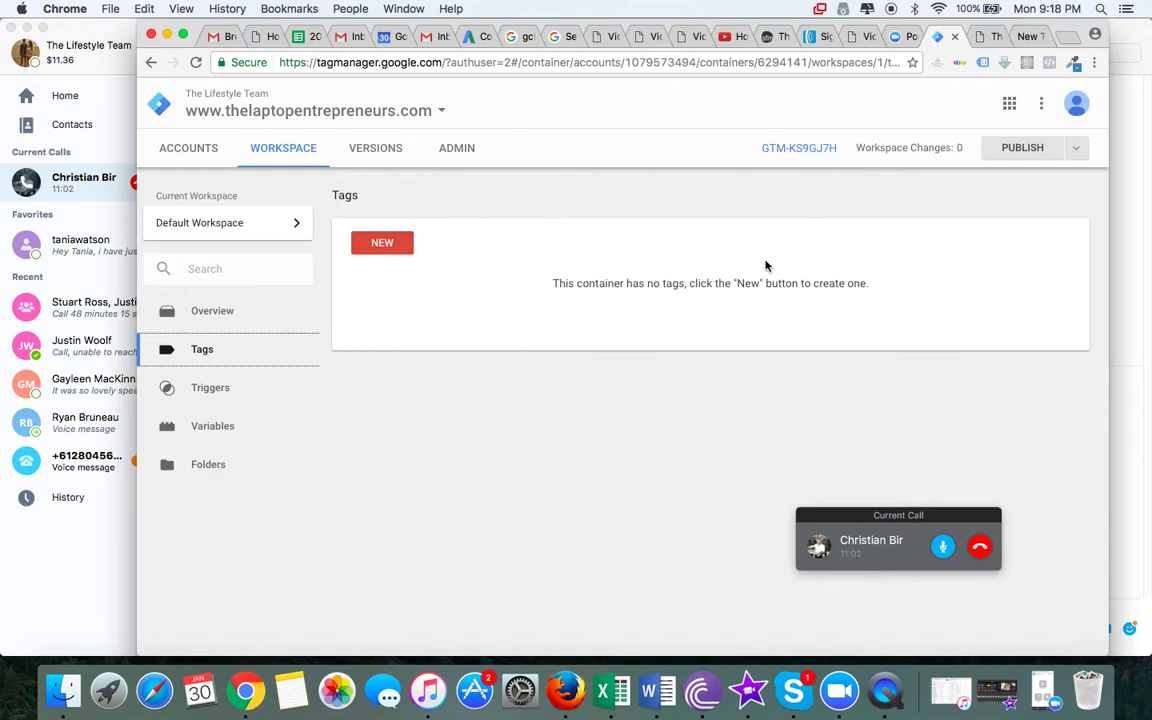
left_click(224, 390)
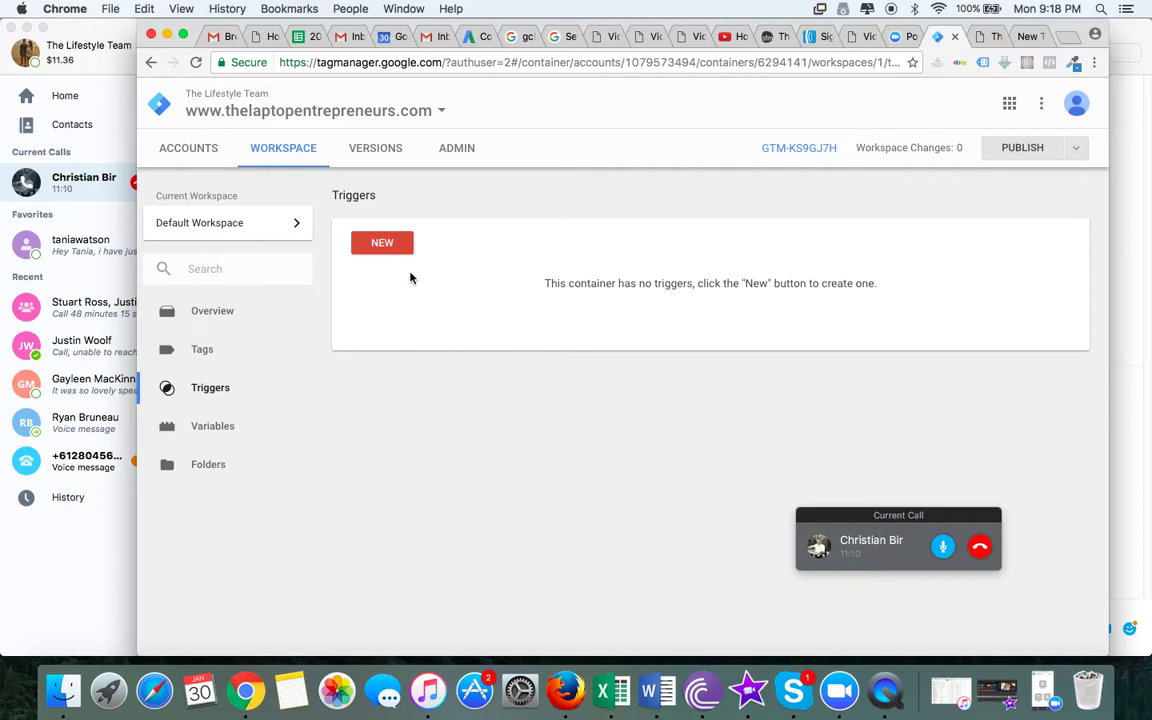
left_click(393, 251)
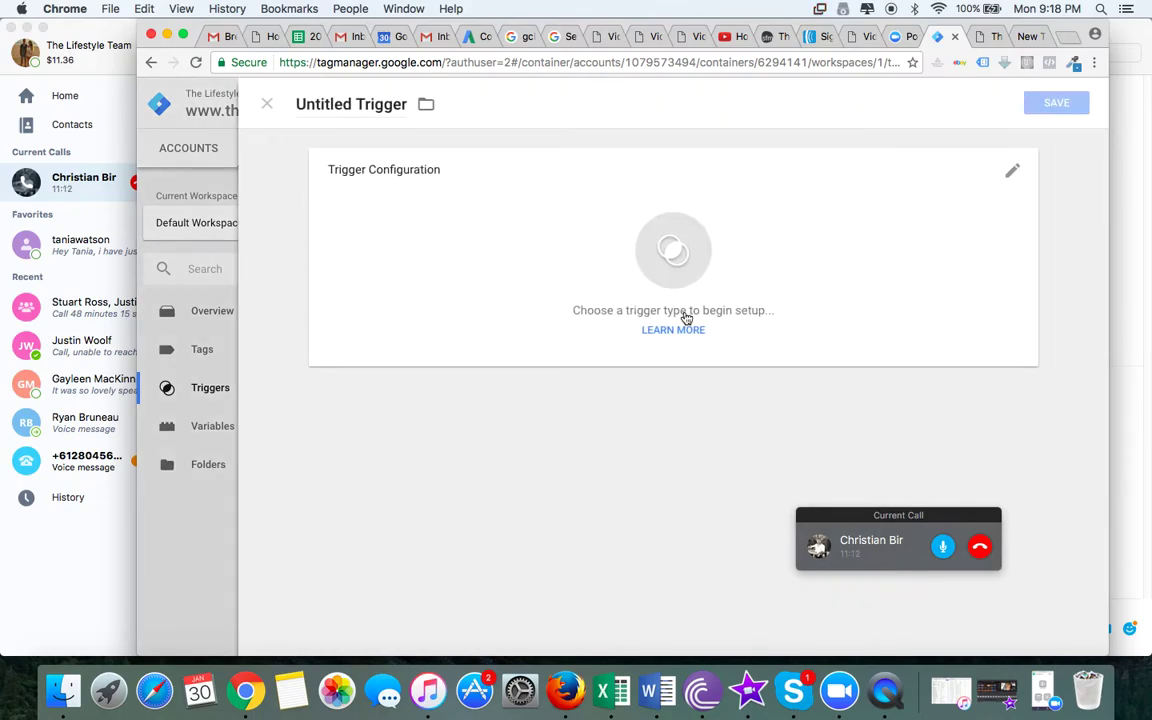
left_click(761, 244)
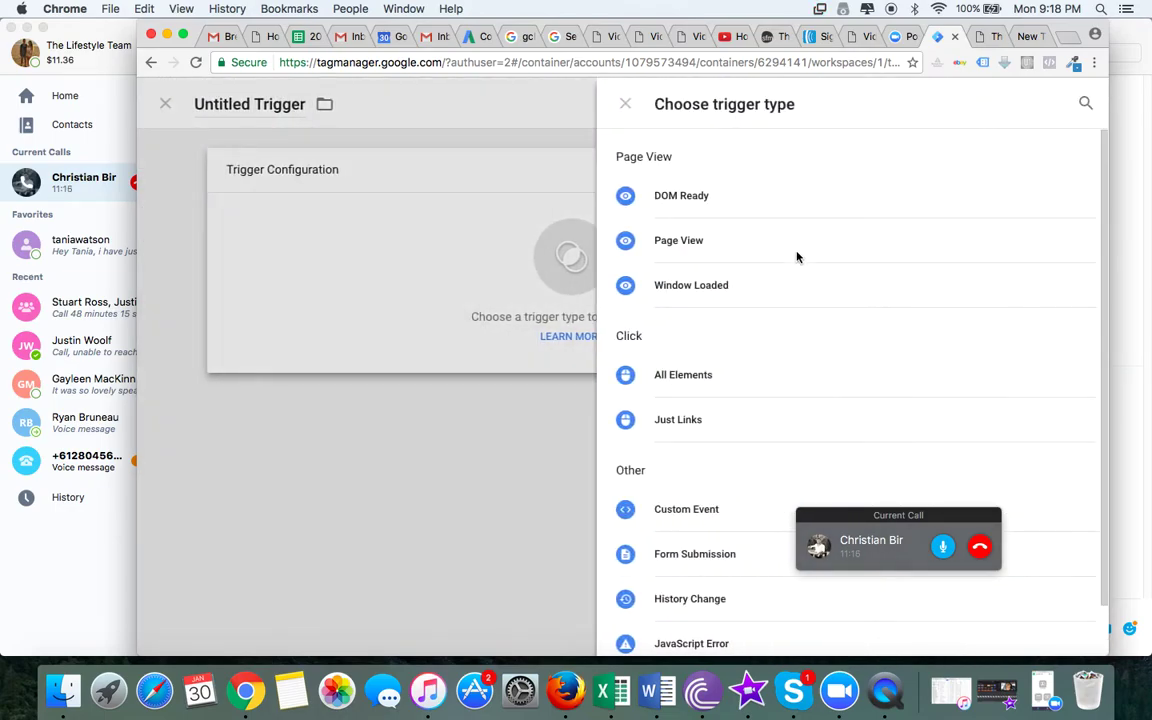
left_click(707, 244)
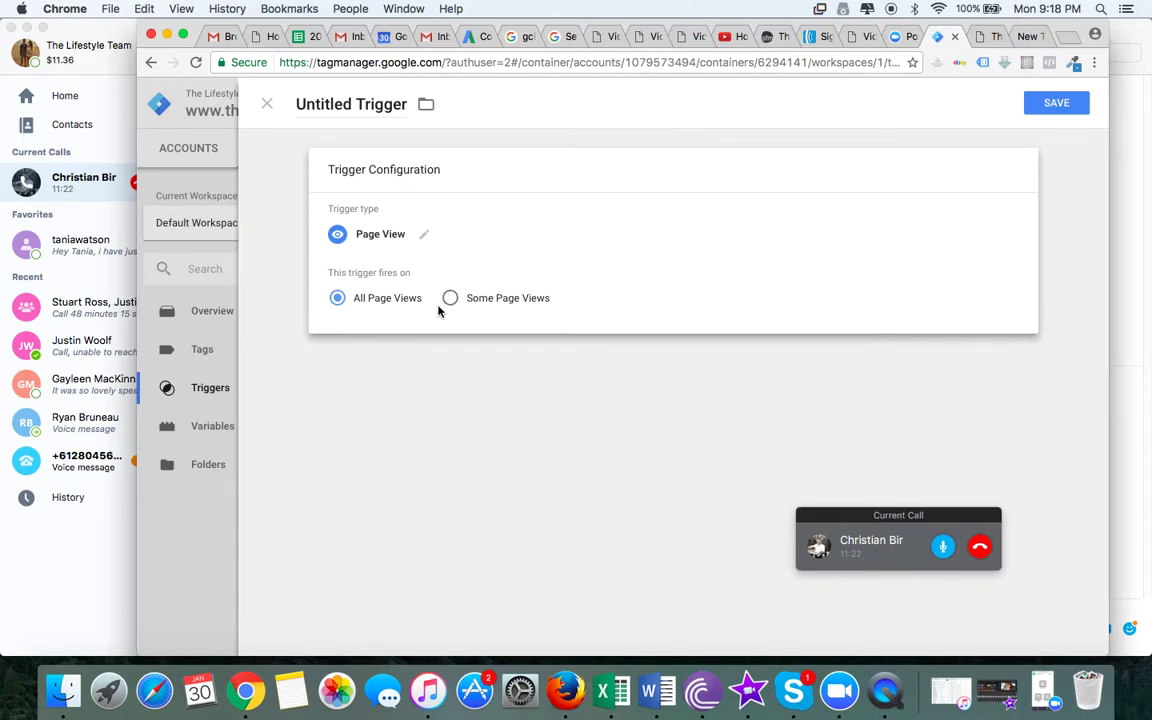
- Make the trigger fire on Some Page Views where Page URL contains /signup/app-sfm/receipt
left_click(451, 300)
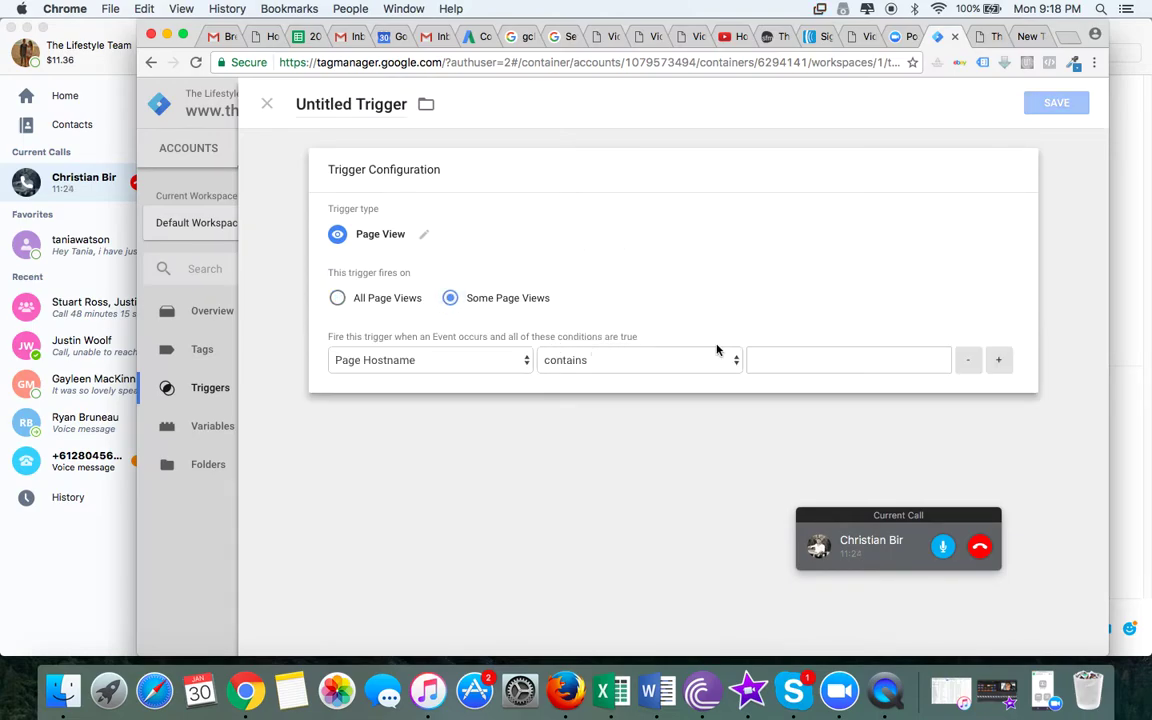
left_click(780, 357)
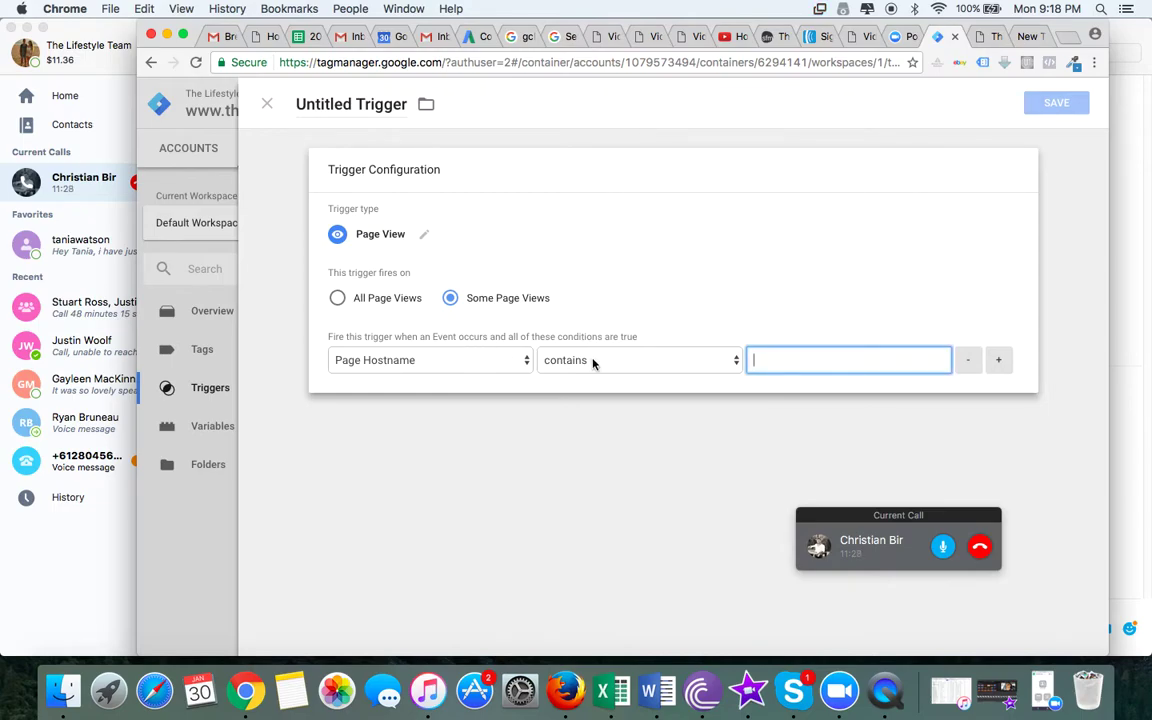
key("super+v")
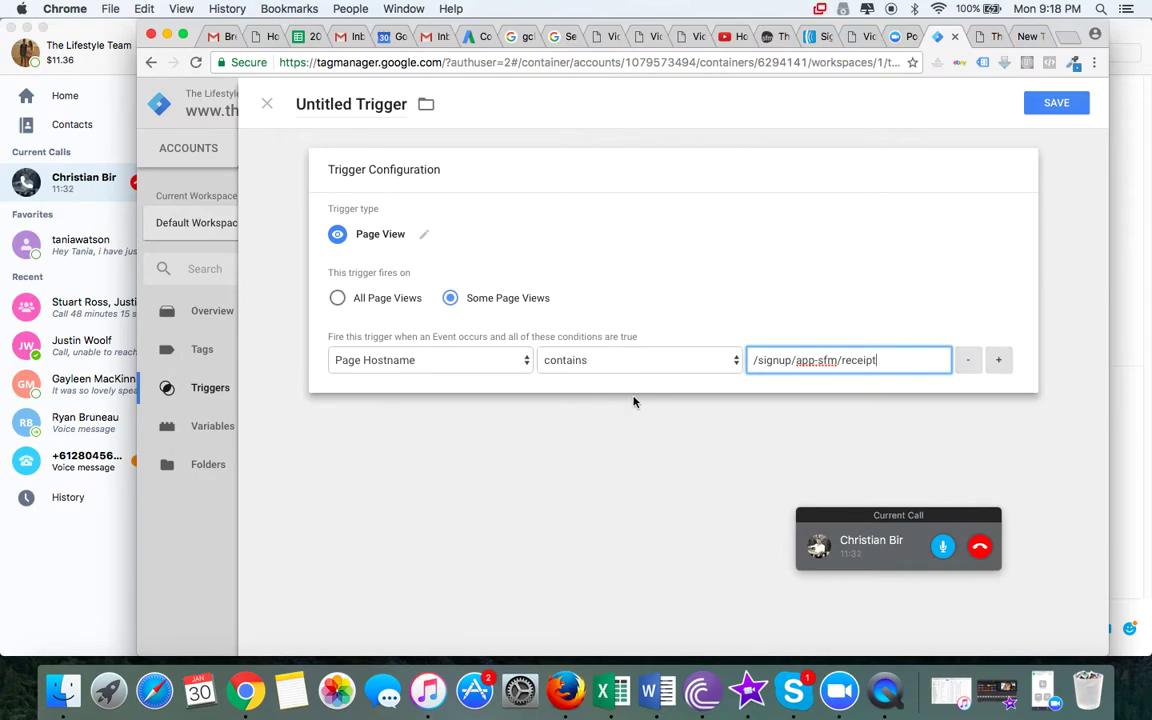
left_click(515, 361)
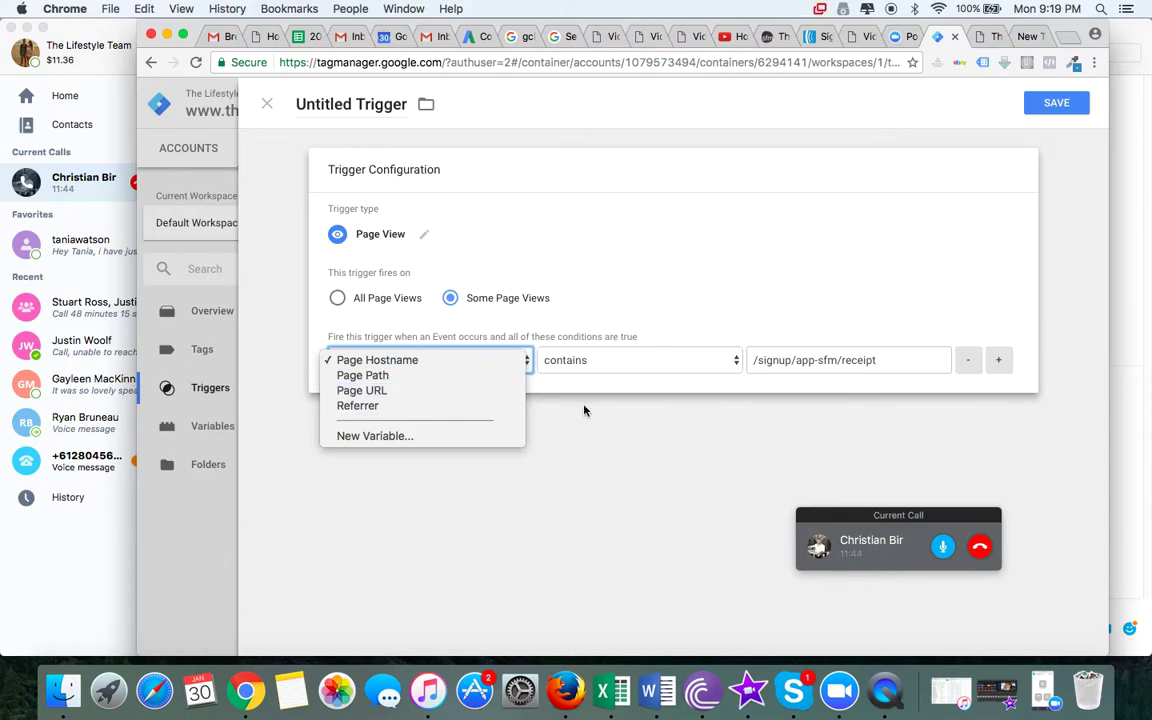
left_click(450, 394)
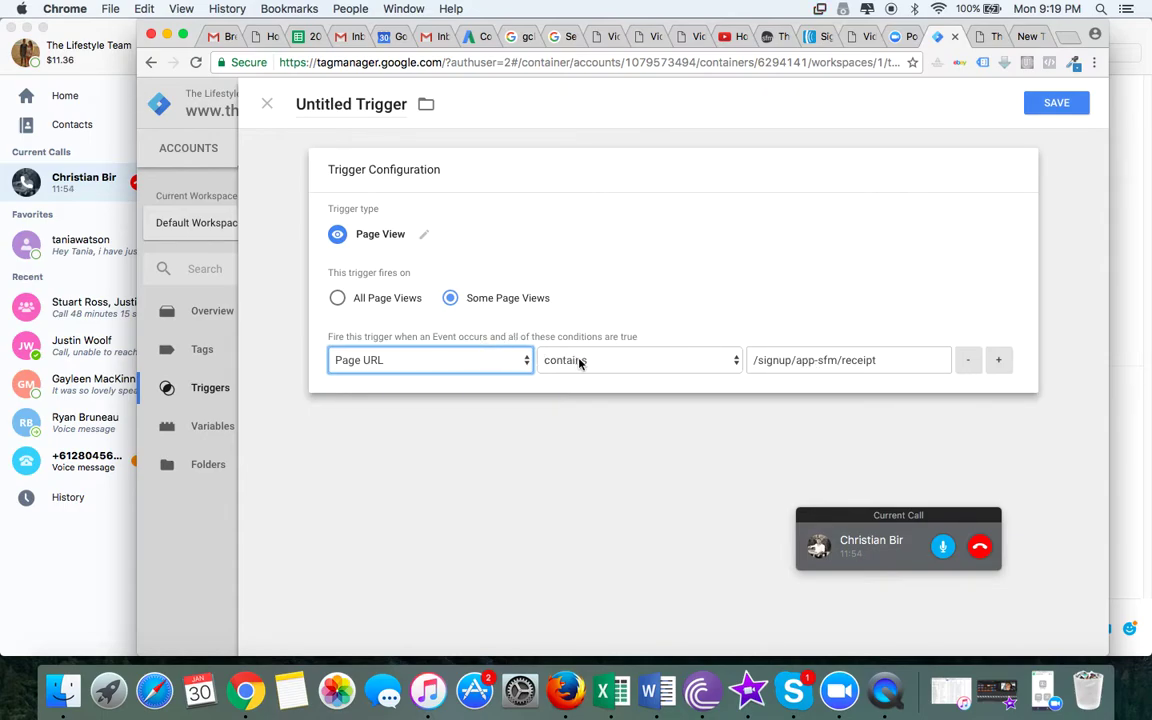
- Review the available trigger types and return to the Page View trigger configuration
left_click(424, 235)
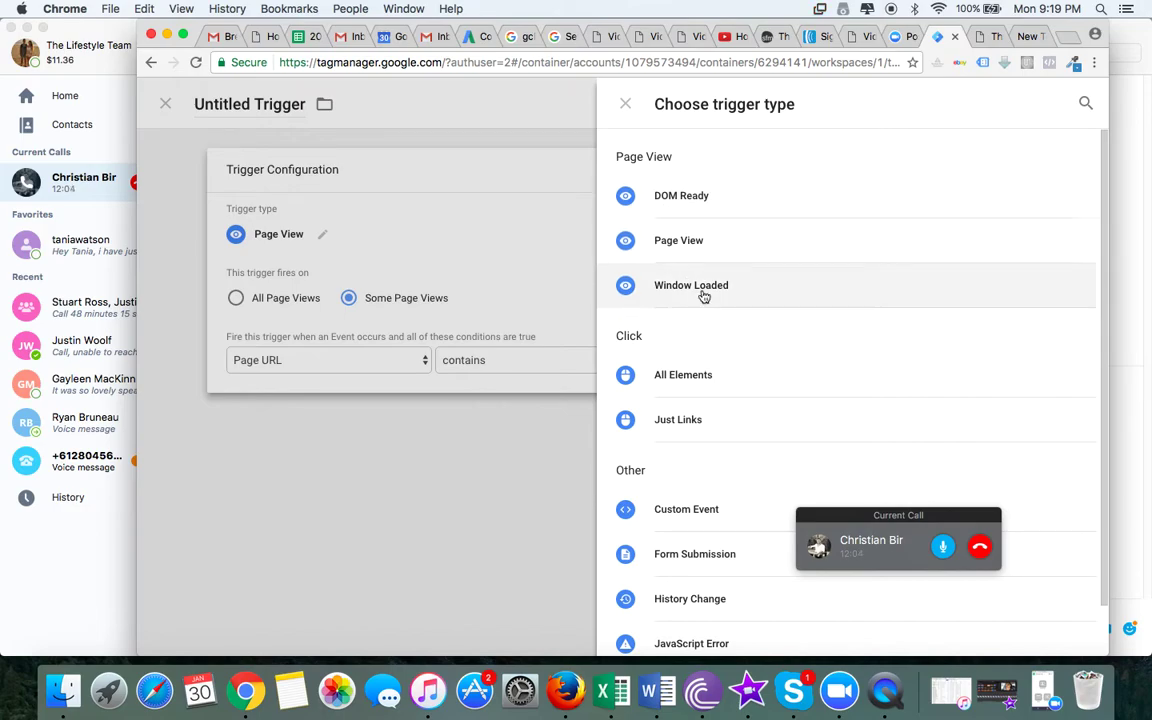
scroll(715, 342, "down", 2)
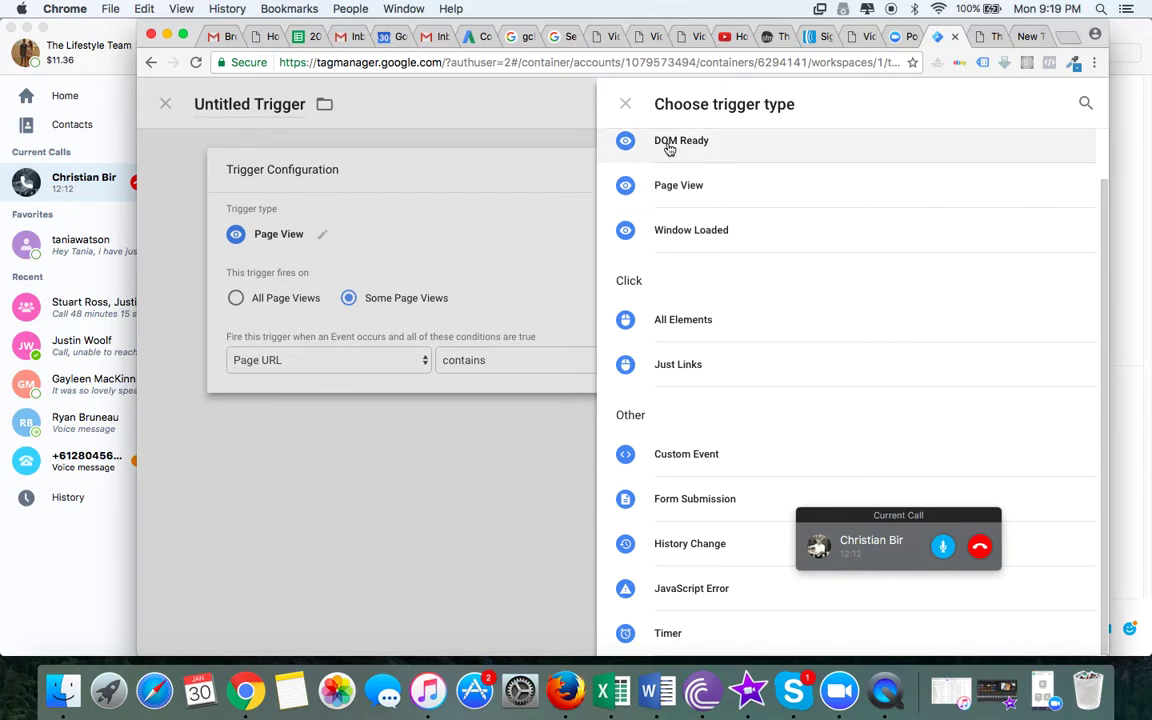
left_click(626, 105)
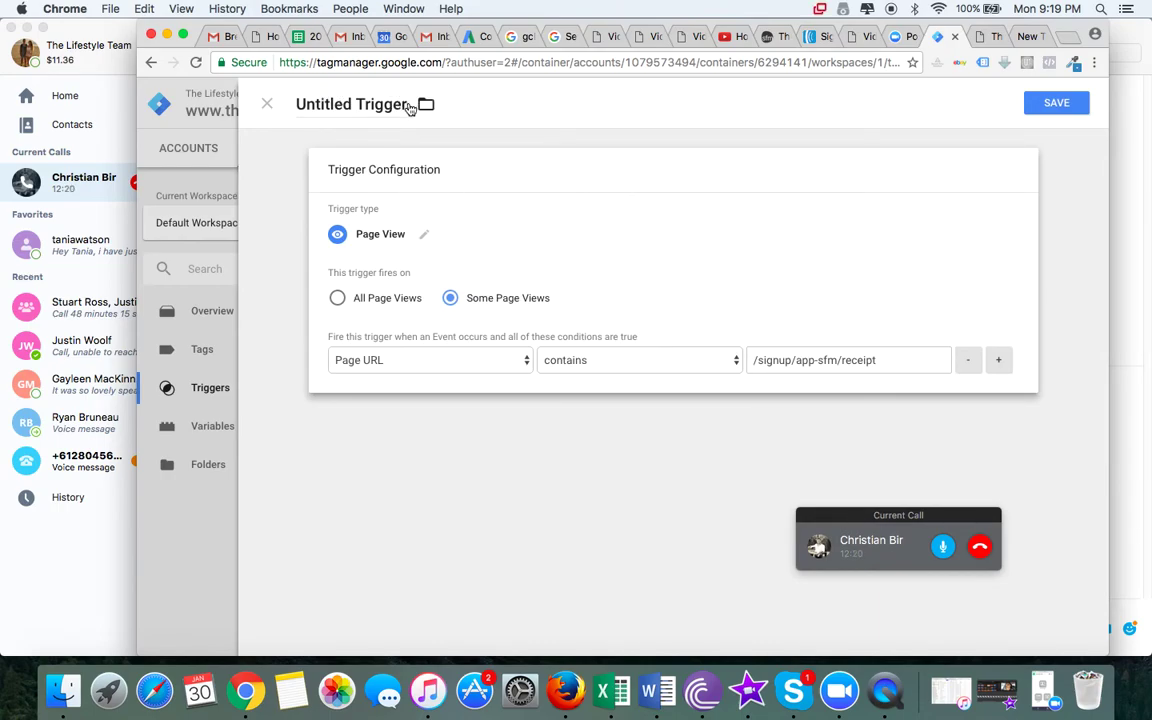
- Name the trigger SFM App and save it
left_click_drag(406, 105, 304, 100)
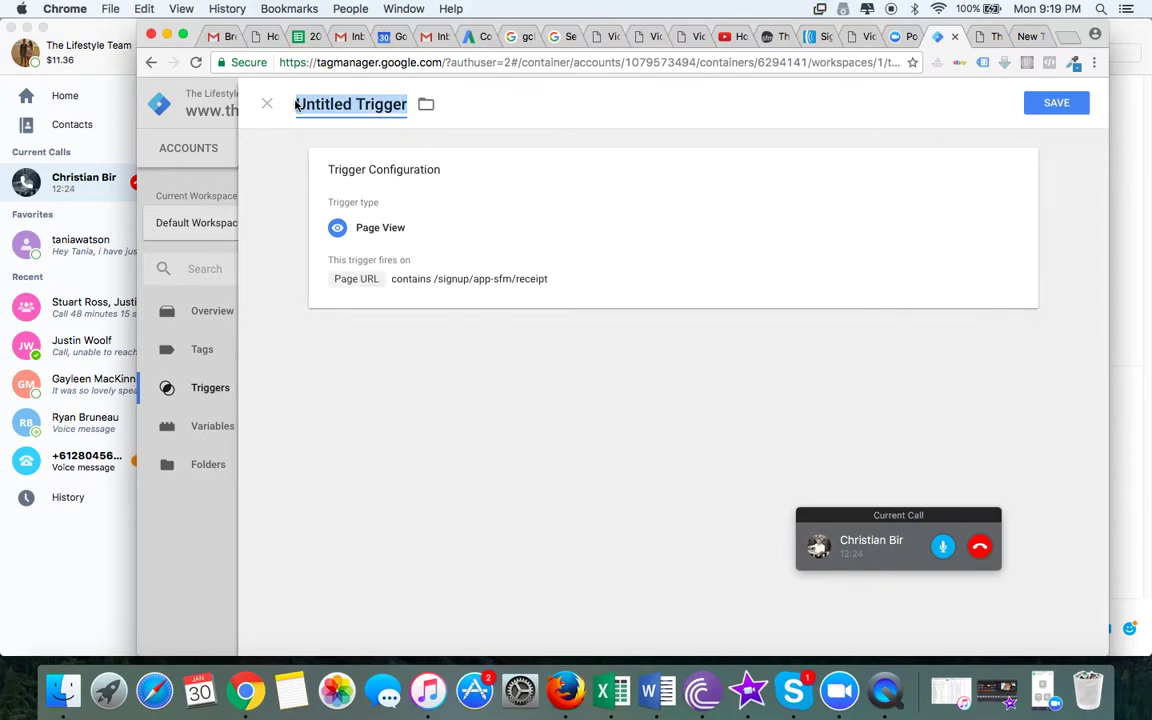
type("SFM App ")
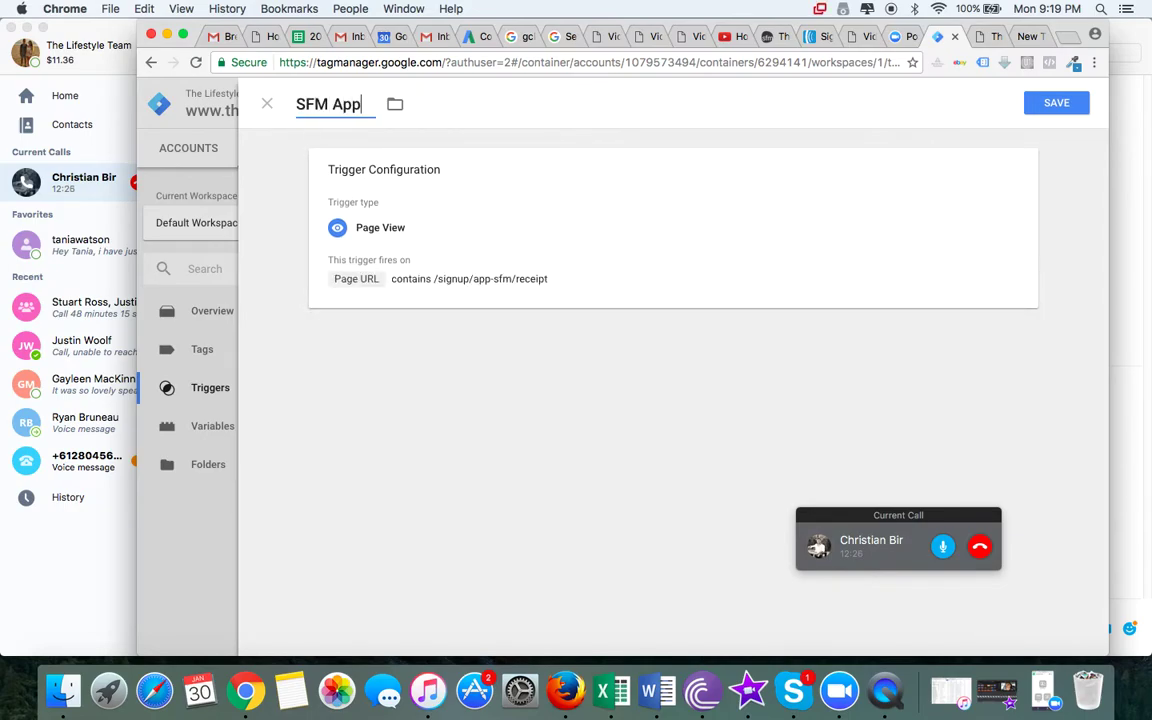
type("Rec")
key("BackSpace")
key("BackSpace")
key("BackSpace")
left_click(1047, 113)
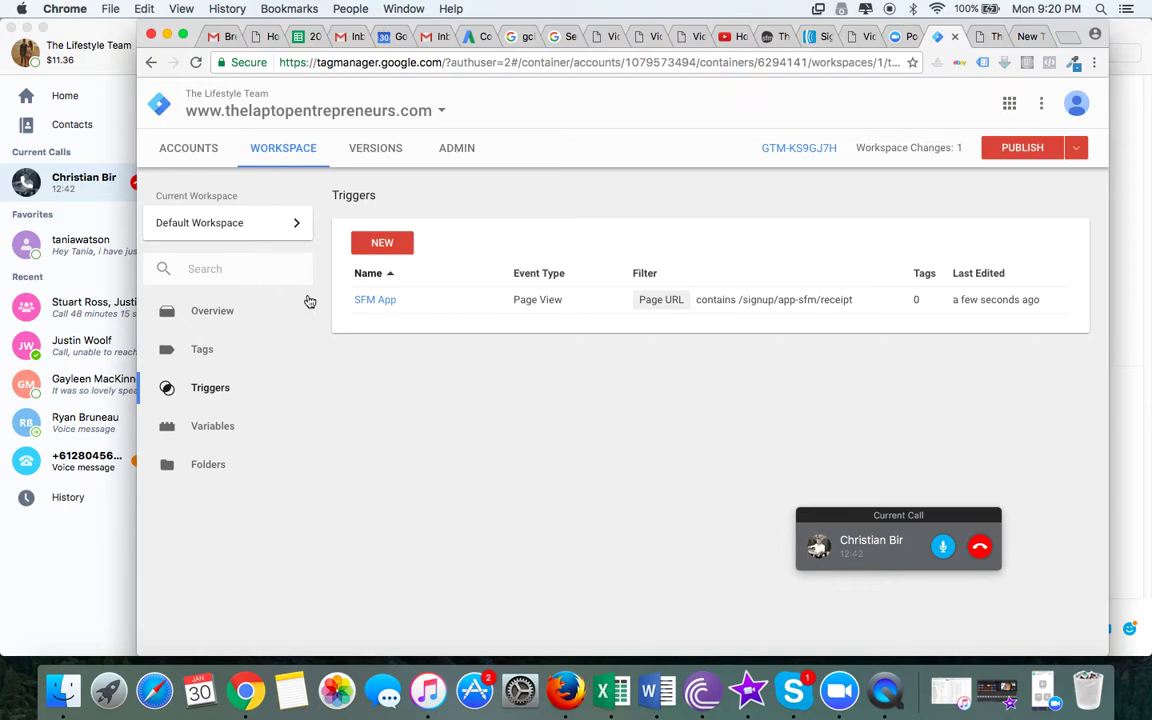
- Create a new tag named SFM App with the AdWords Conversion Tracking tag type
left_click(204, 352)
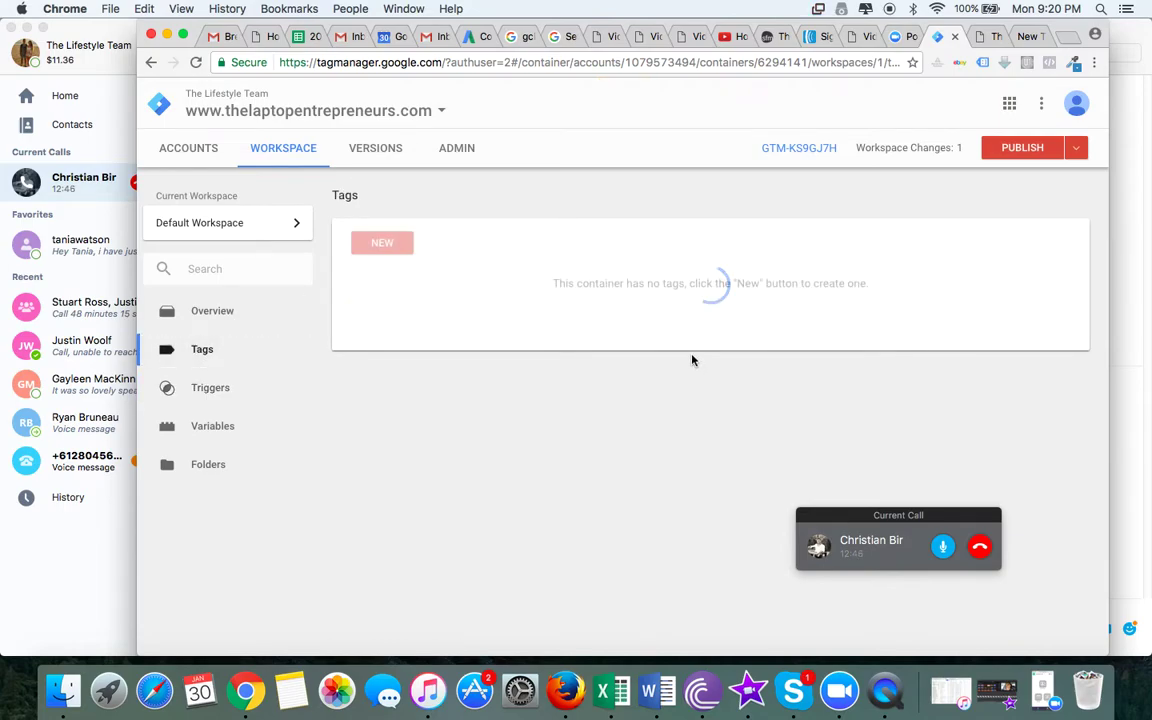
left_click(365, 242)
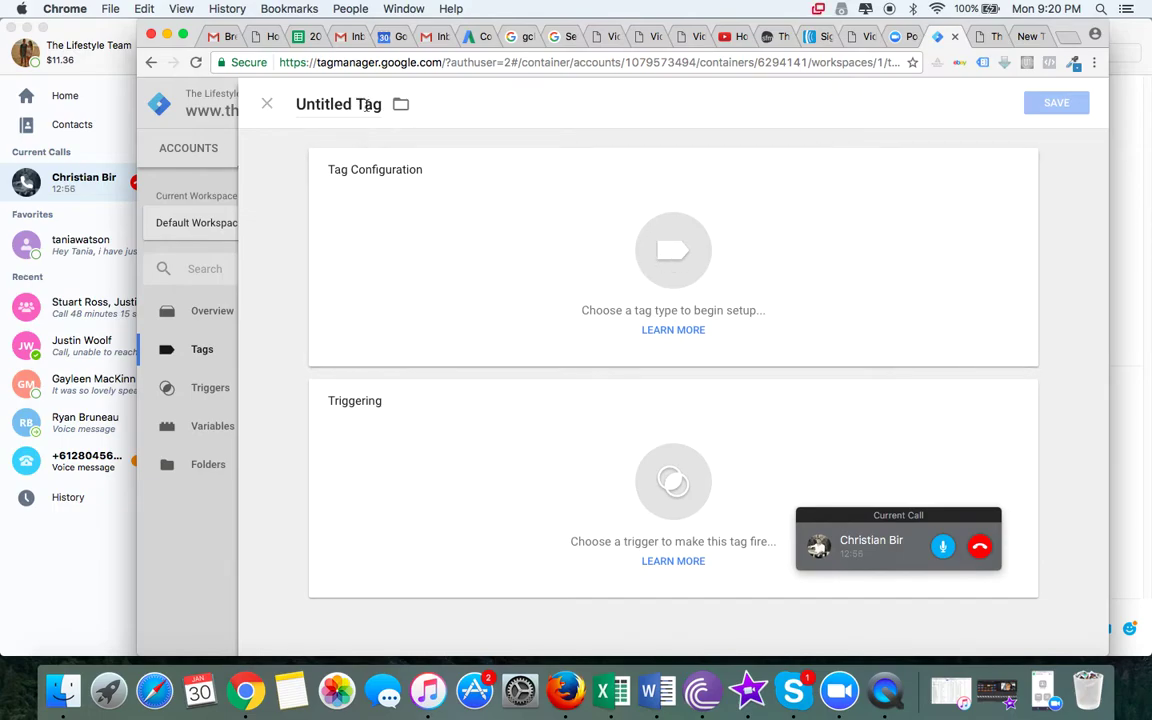
left_click_drag(380, 104, 297, 104)
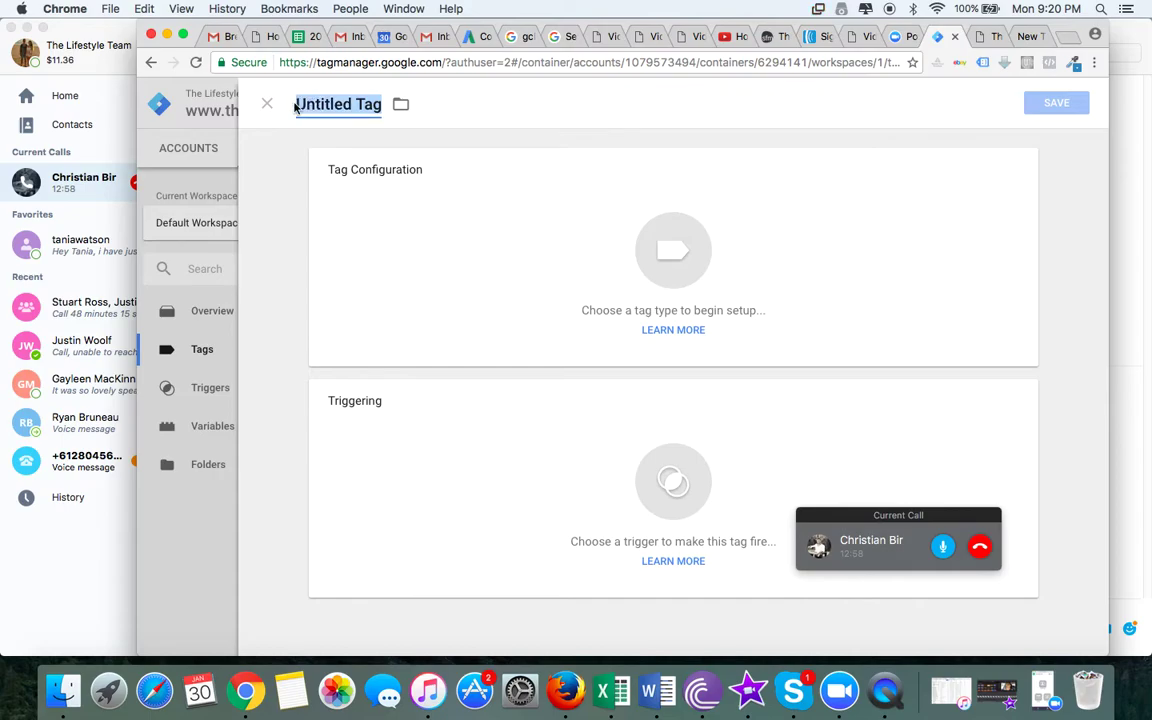
type("SFM App")
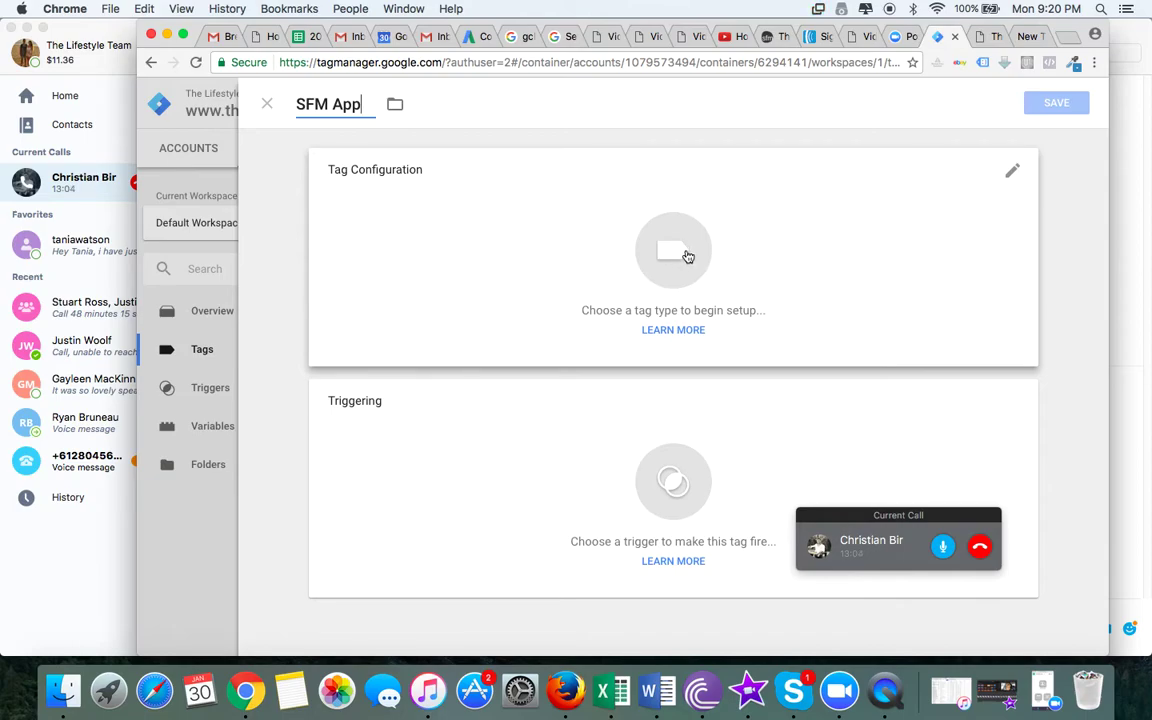
left_click(677, 252)
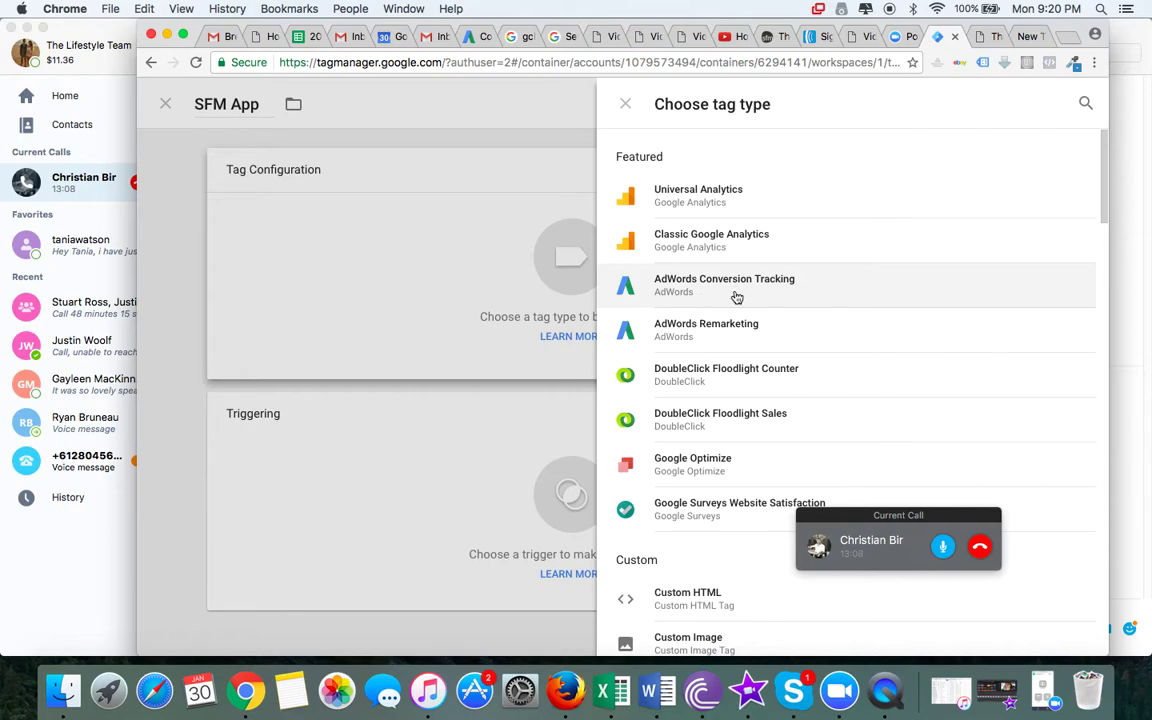
left_click(700, 290)
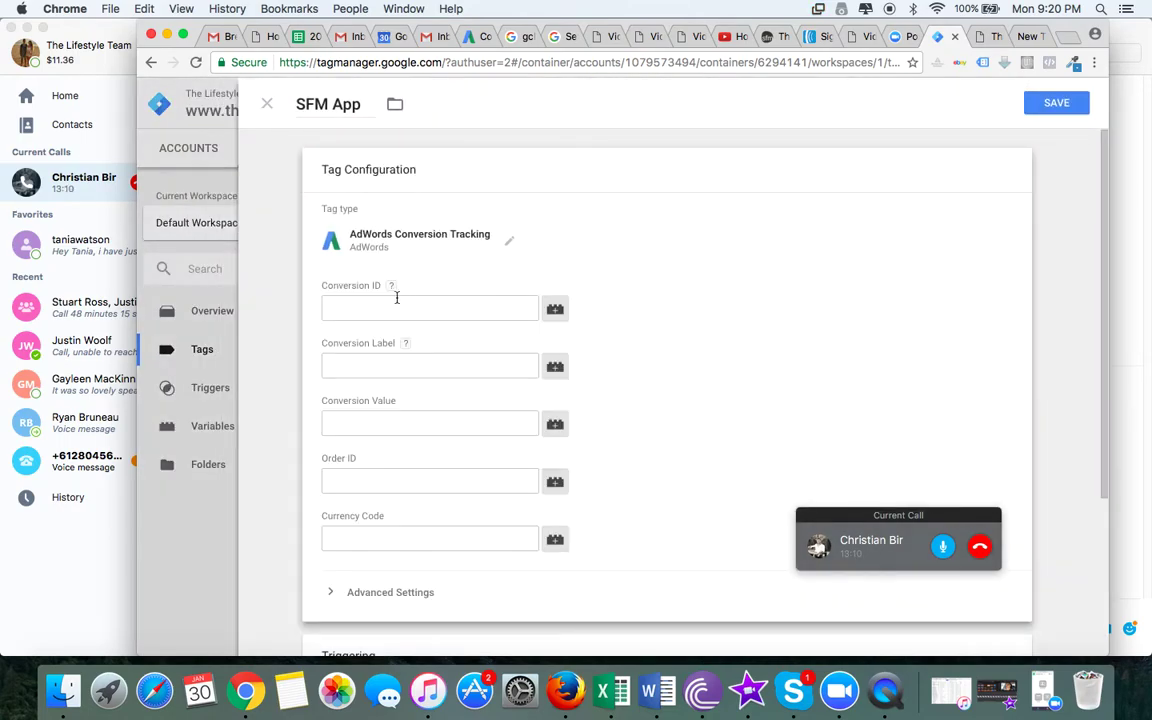
- Copy the google_conversion_id value from the SFM App tag code in AdWords into the new tag's Conversion ID
left_click(468, 38)
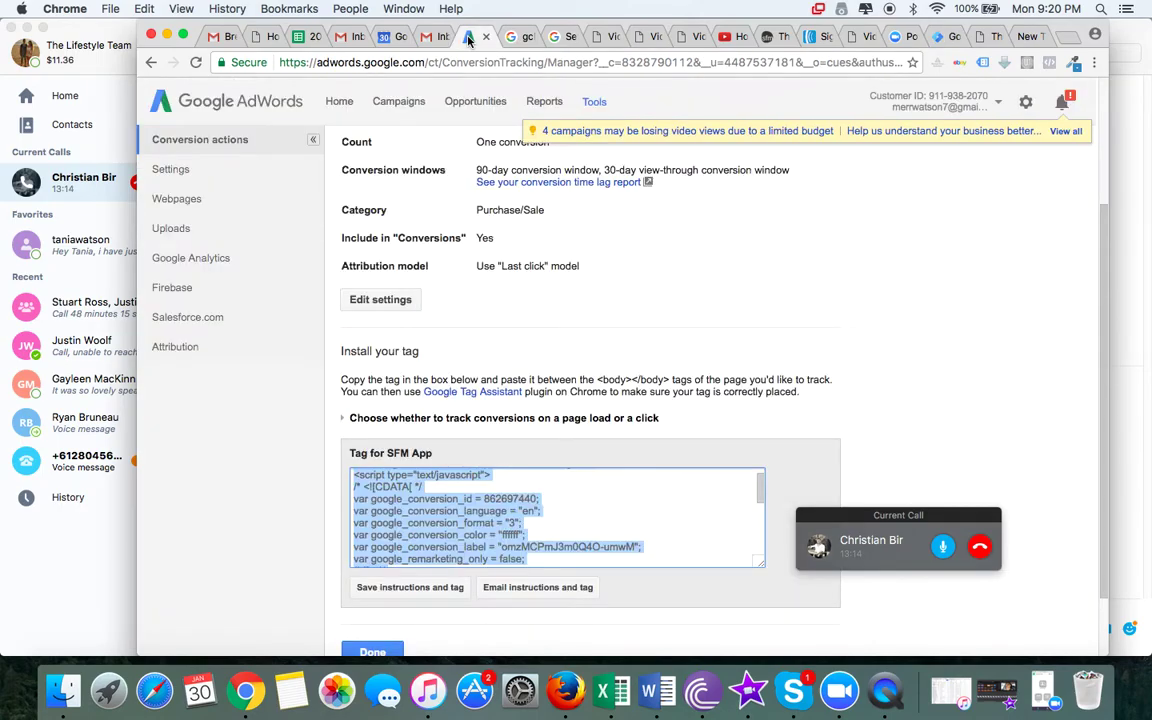
left_click(487, 498)
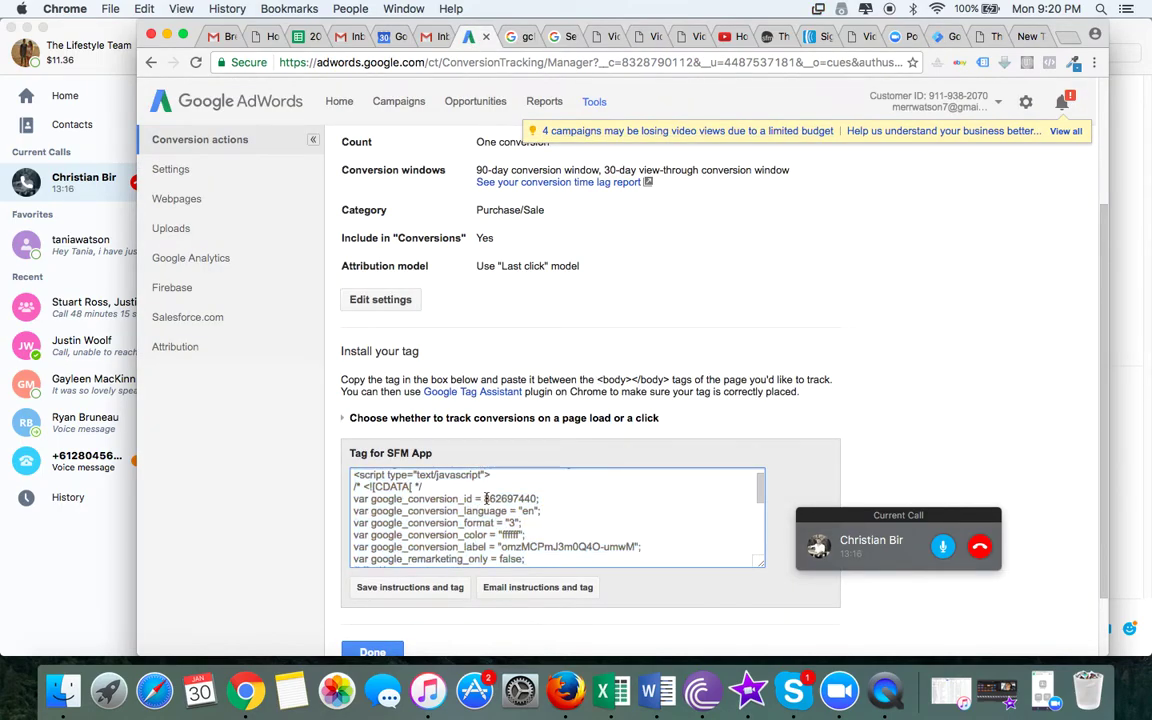
left_click_drag(486, 498, 534, 497)
key("super+c")
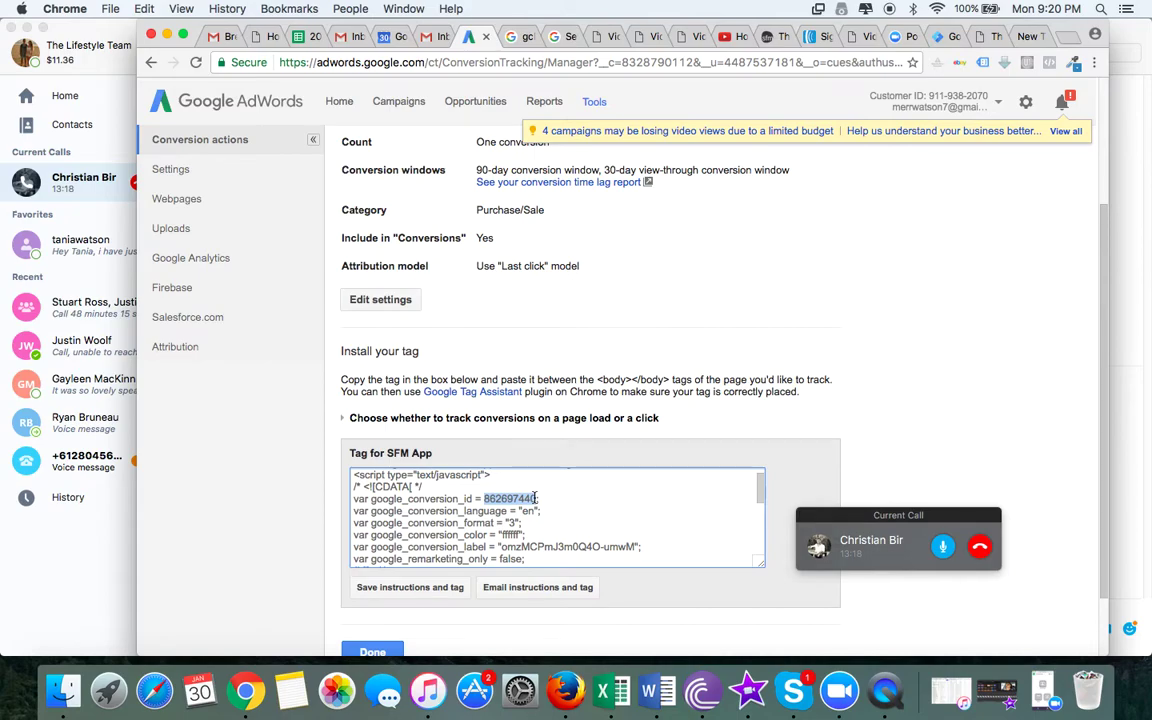
key("super+a")
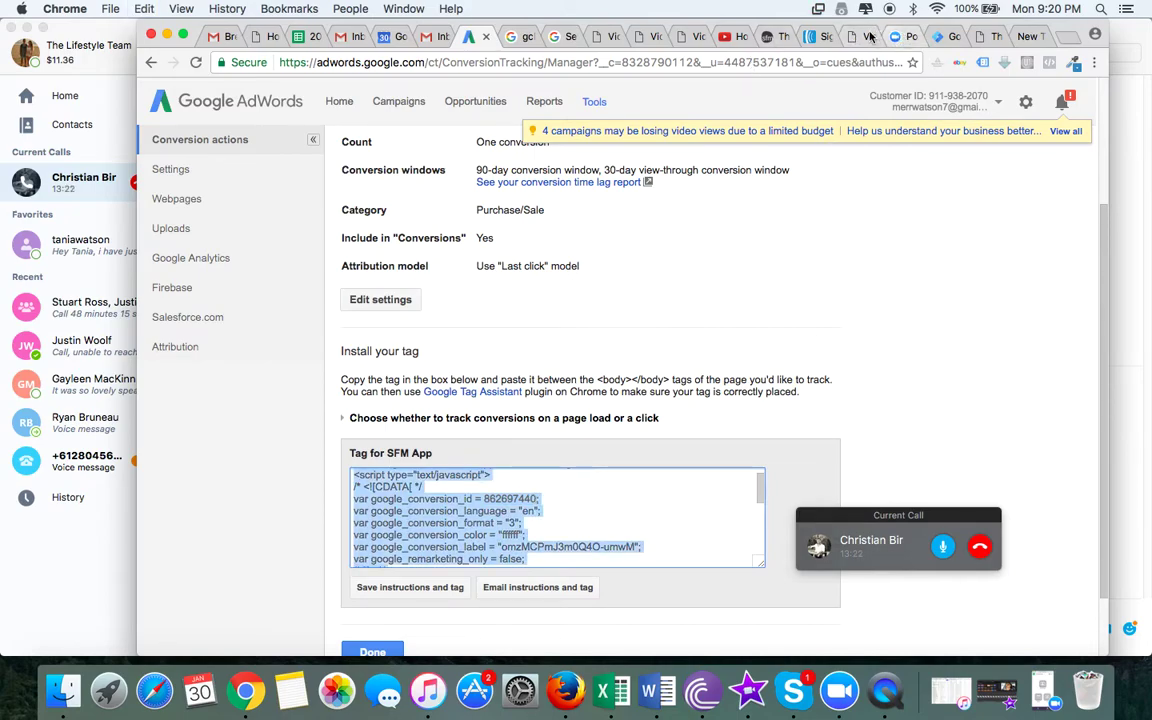
left_click(943, 38)
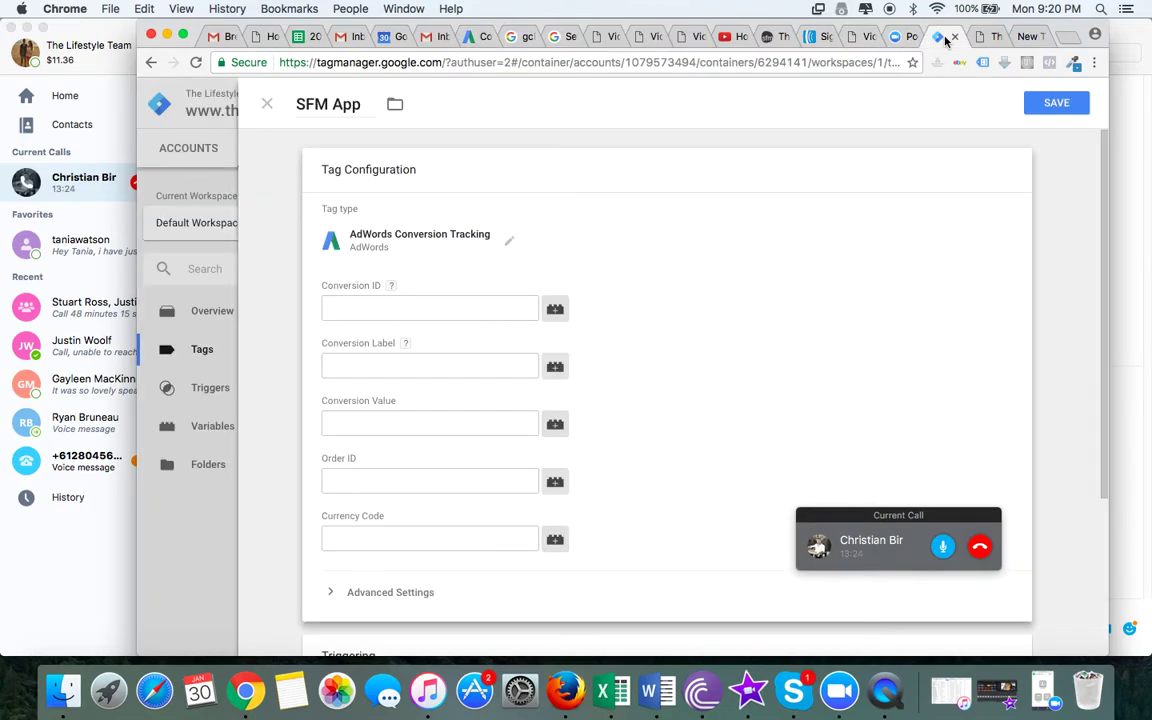
left_click(433, 312)
key("super+v")
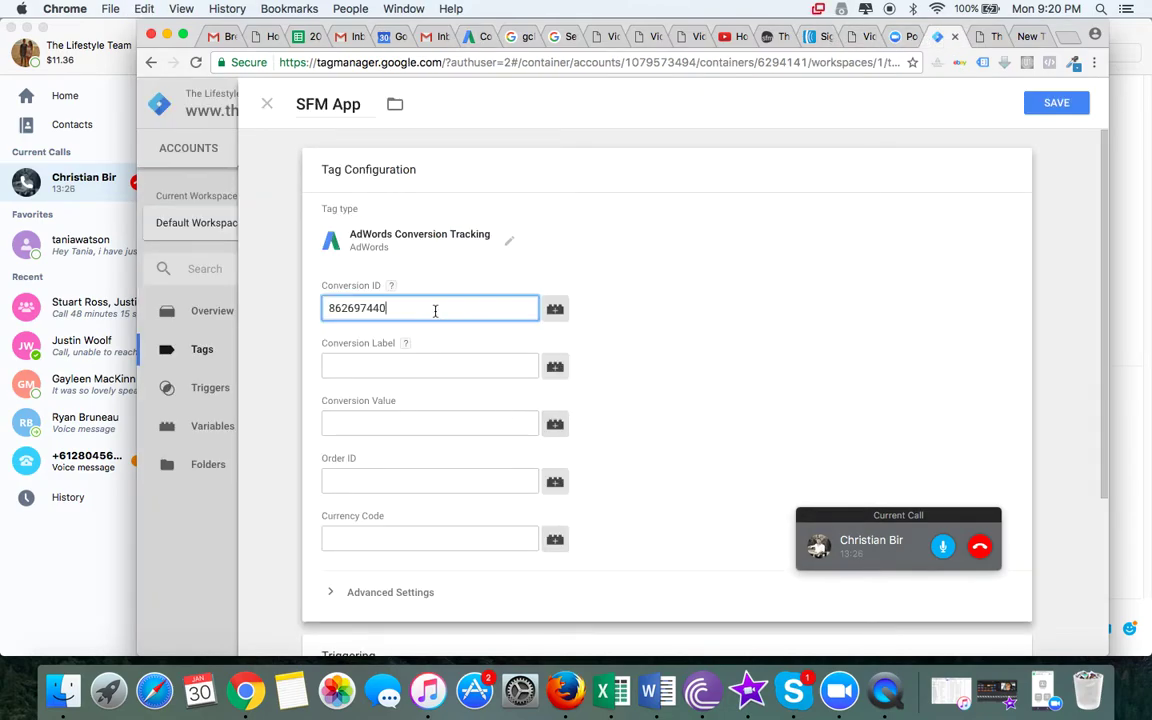
- Copy the google_conversion_label value from the AdWords tag code into the new tag's Conversion Label
left_click(470, 37)
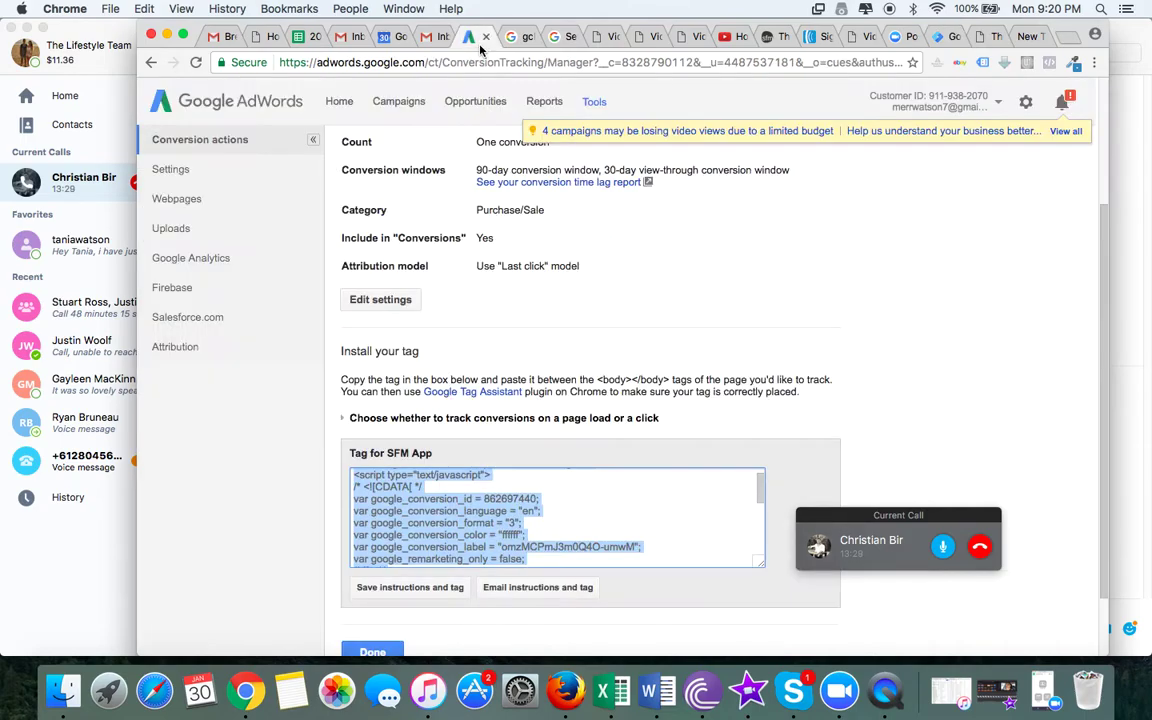
left_click(531, 545)
left_click_drag(503, 547, 631, 545)
key("super+c")
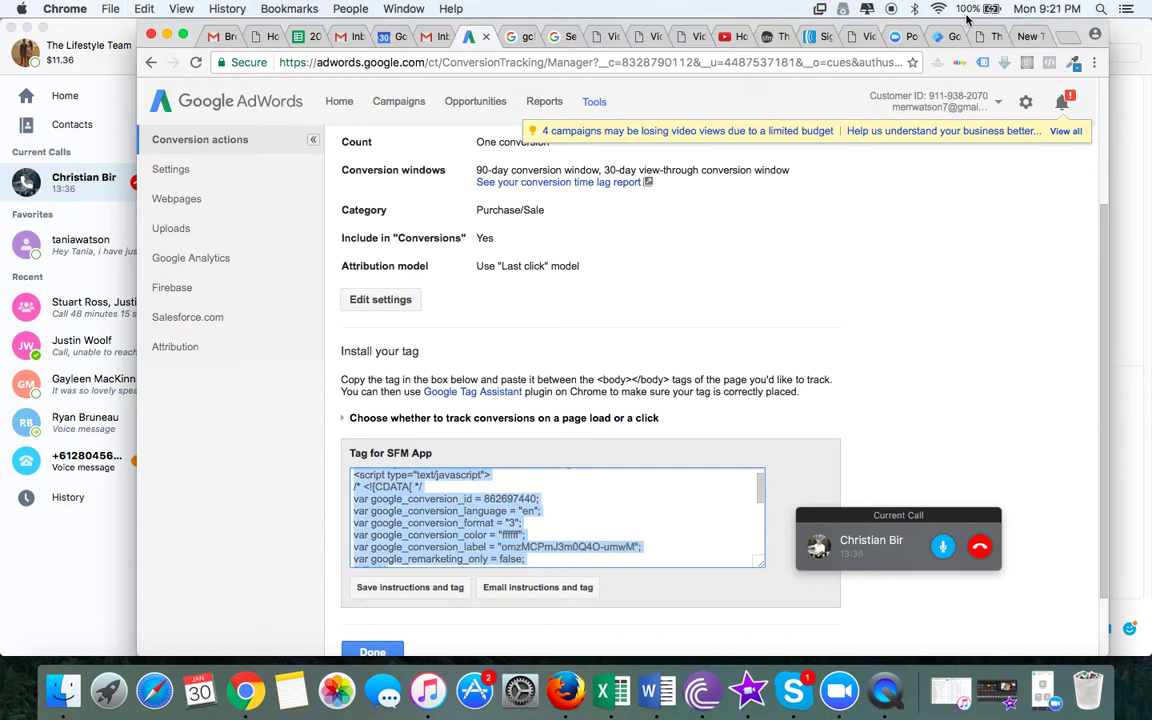
left_click(937, 37)
left_click(374, 364)
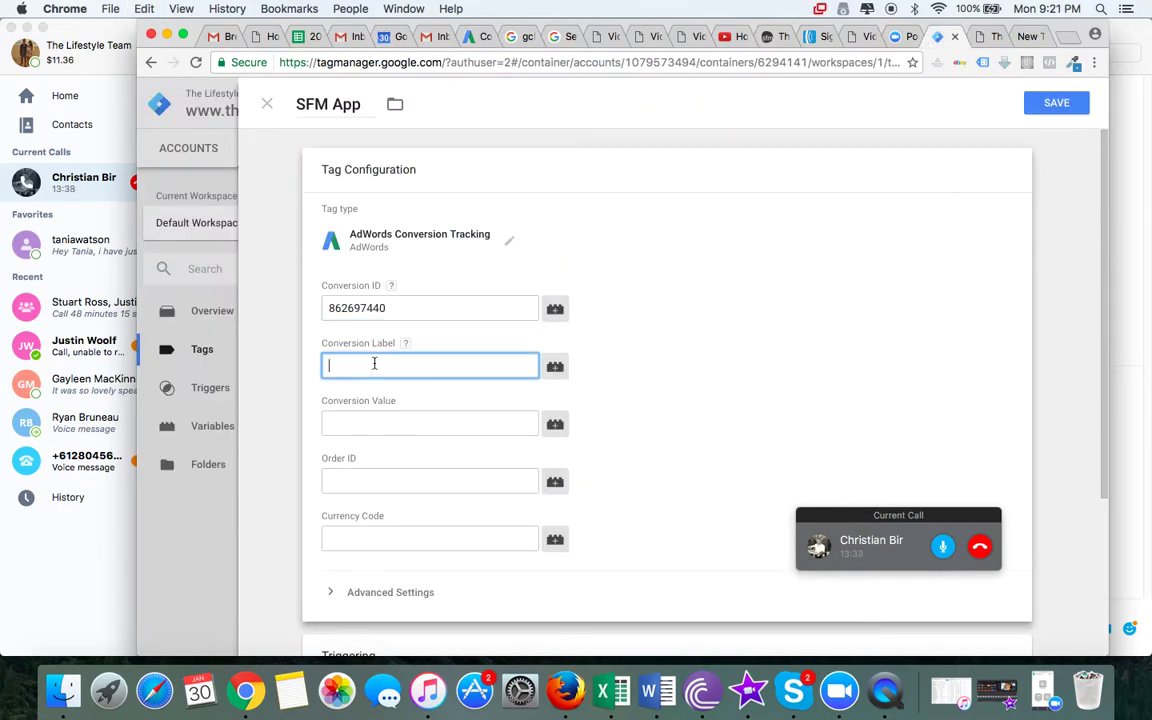
key("super+v")
- Assign the SFM App page view trigger to the SFM App conversion tracking tag and save the tag
scroll(643, 455, "down", 2)
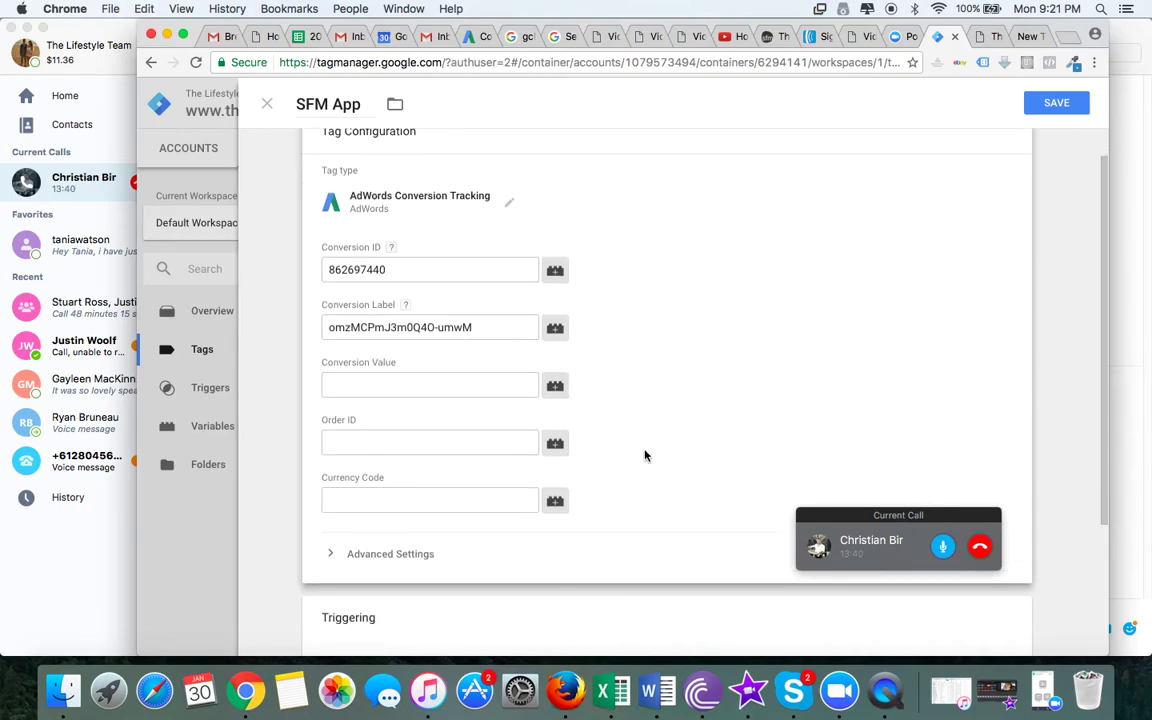
left_click(1064, 106)
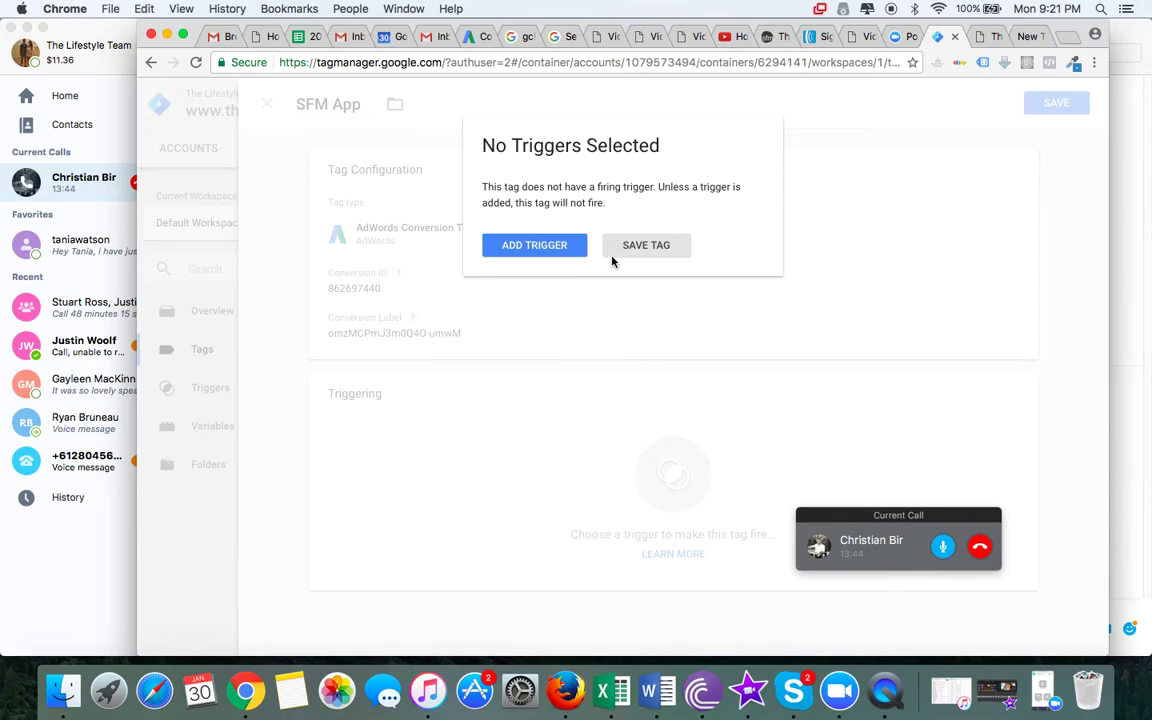
left_click(564, 256)
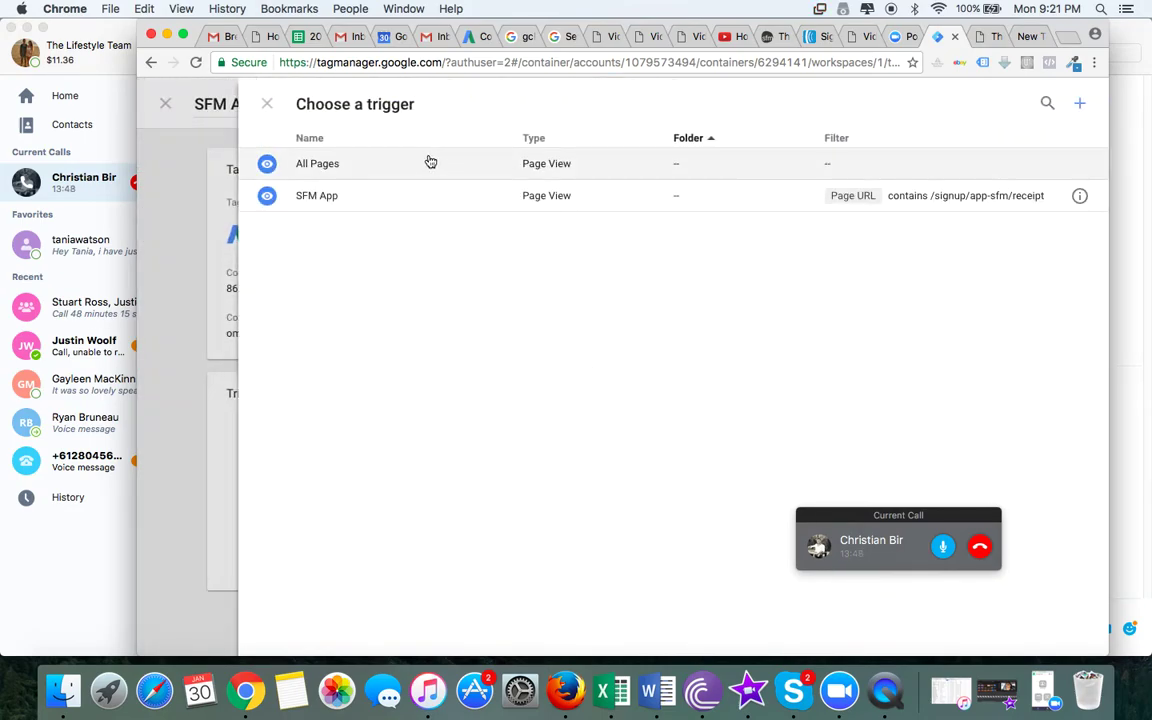
left_click(350, 195)
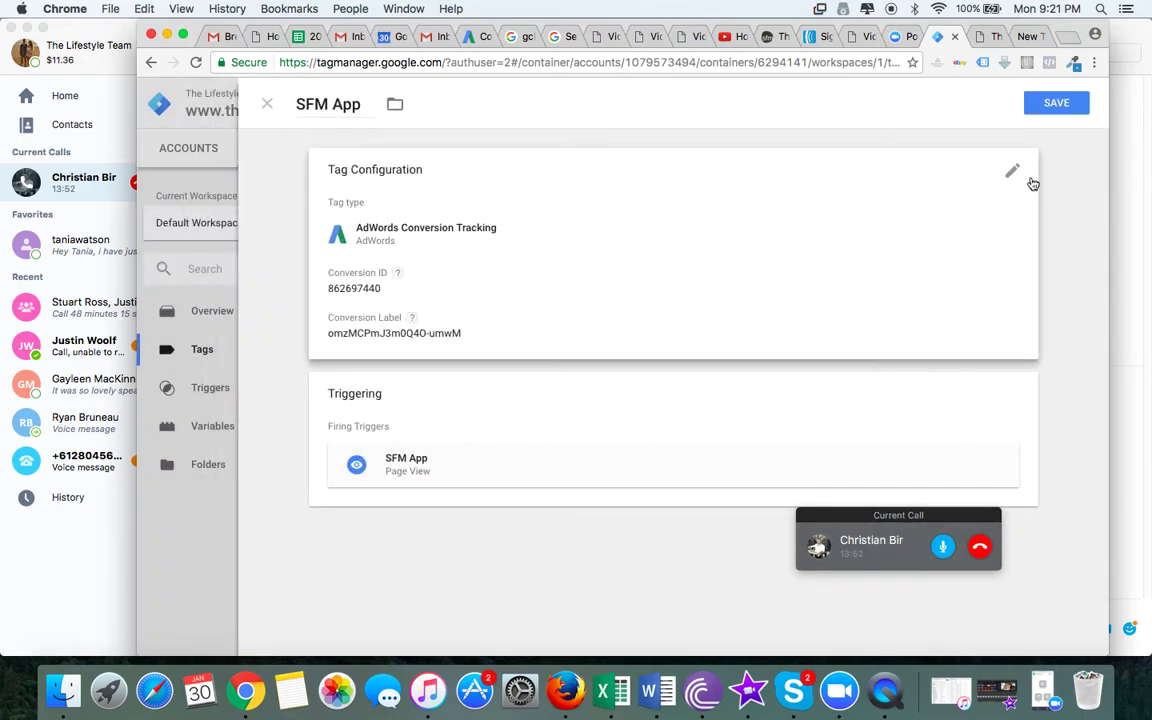
left_click(1052, 108)
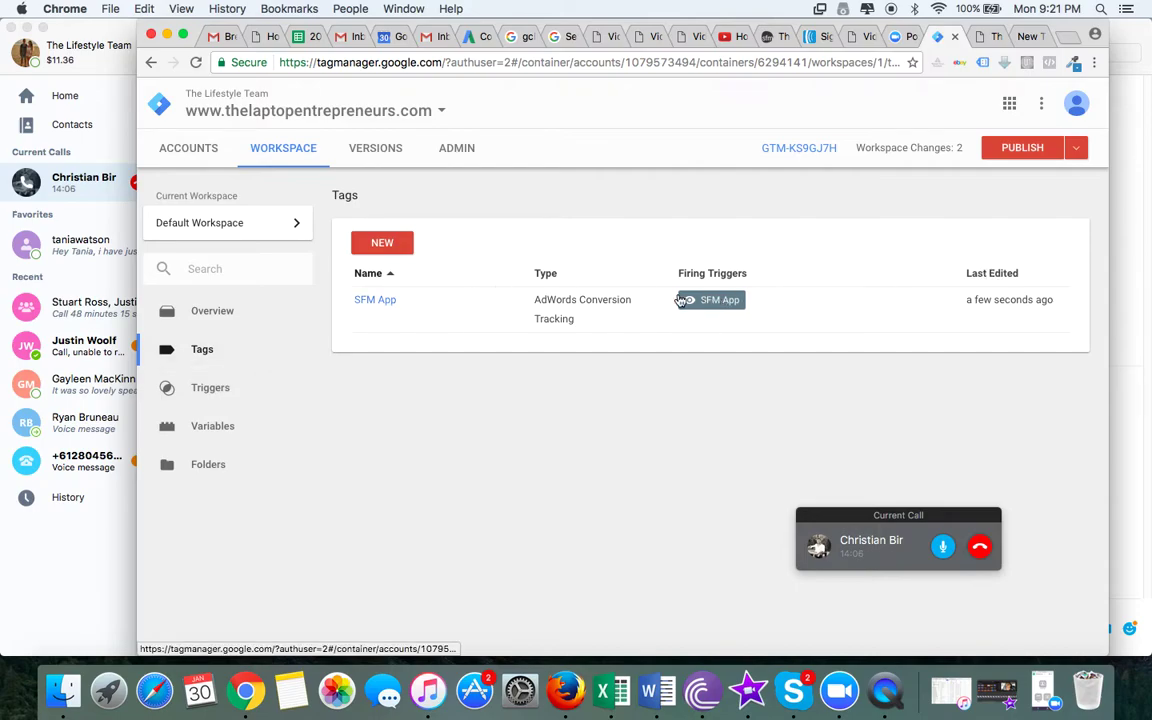
- Create a new tag named SFM App Remarketing with the AdWords Remarketing tag type
left_click(380, 243)
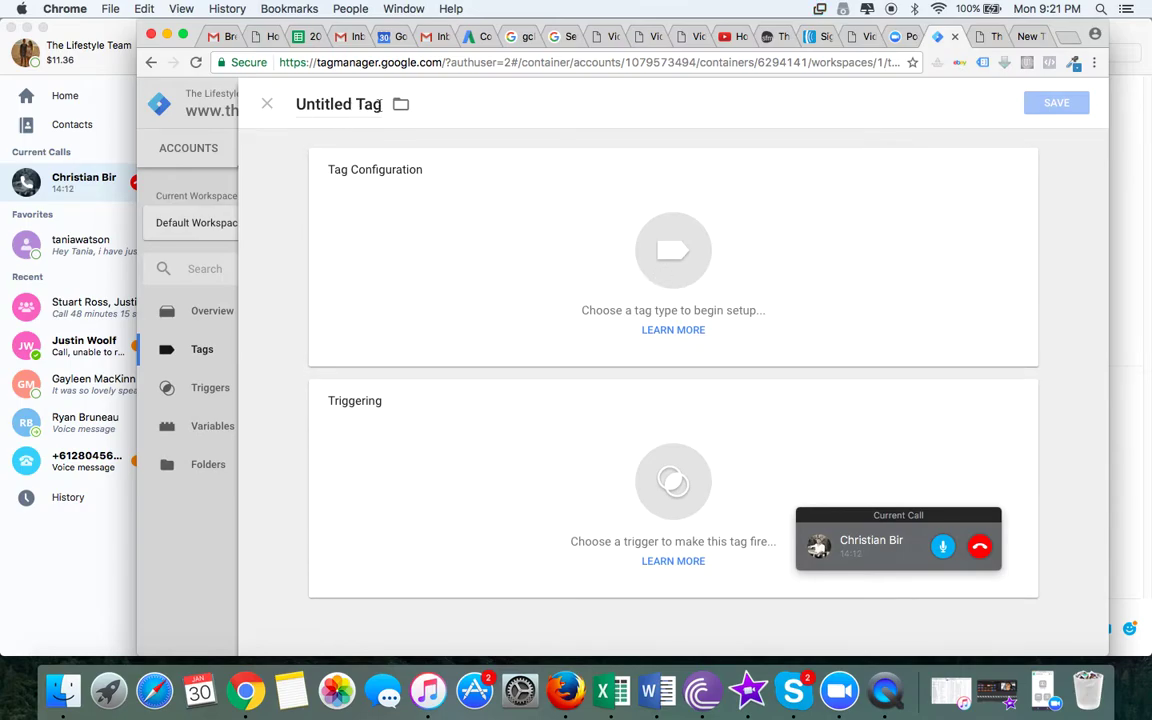
left_click_drag(381, 104, 268, 95)
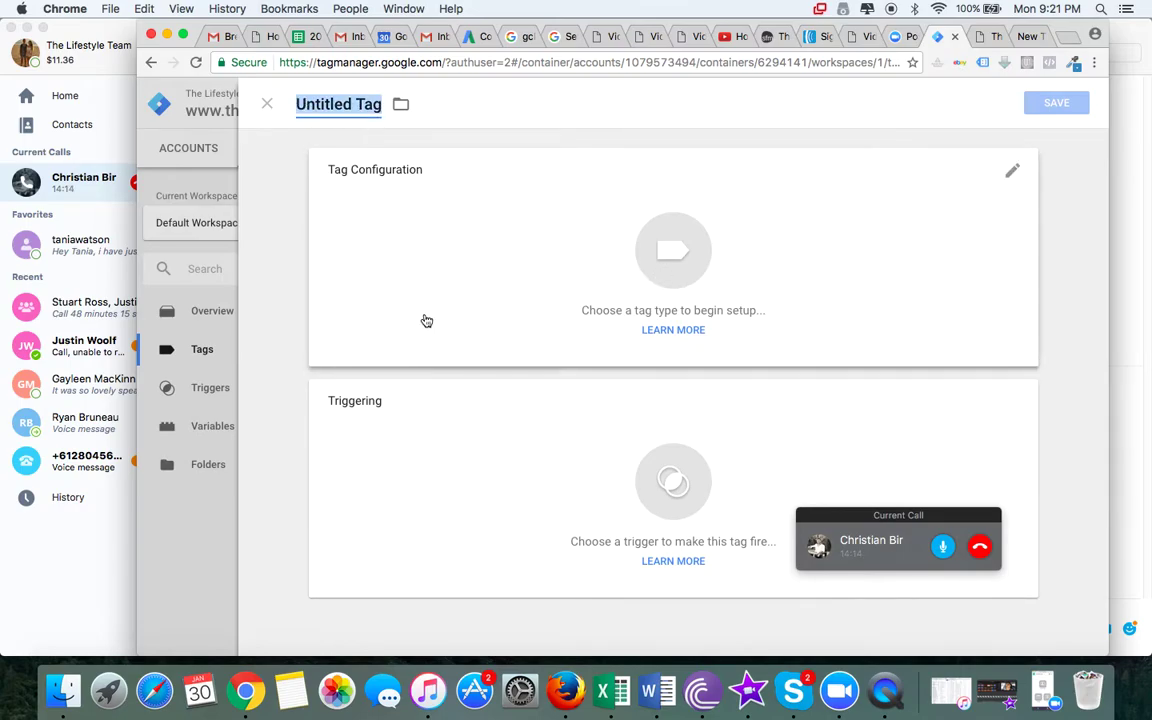
type("SFM")
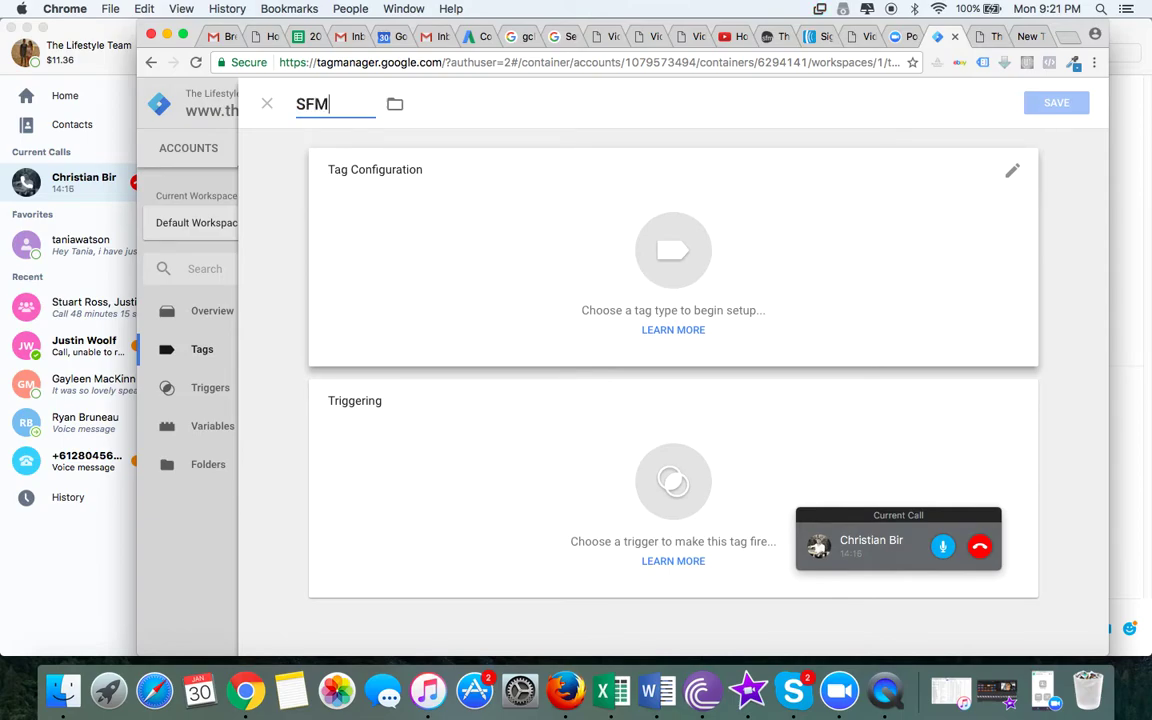
type(" App Remarketing")
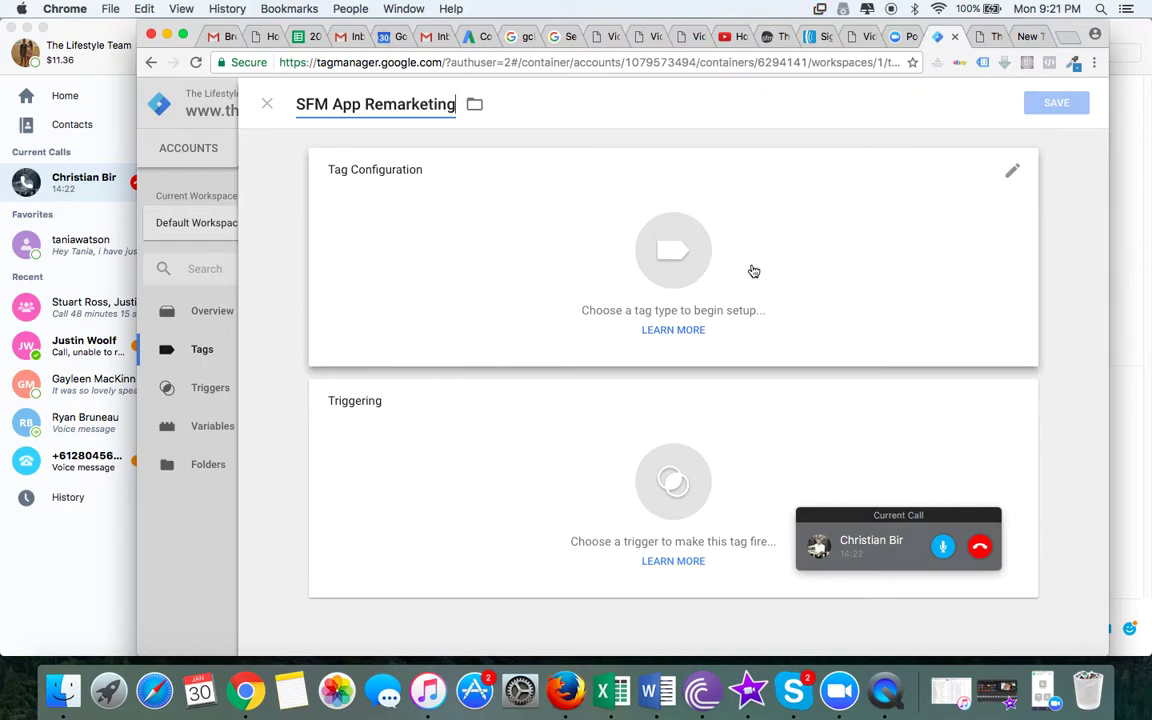
left_click(884, 311)
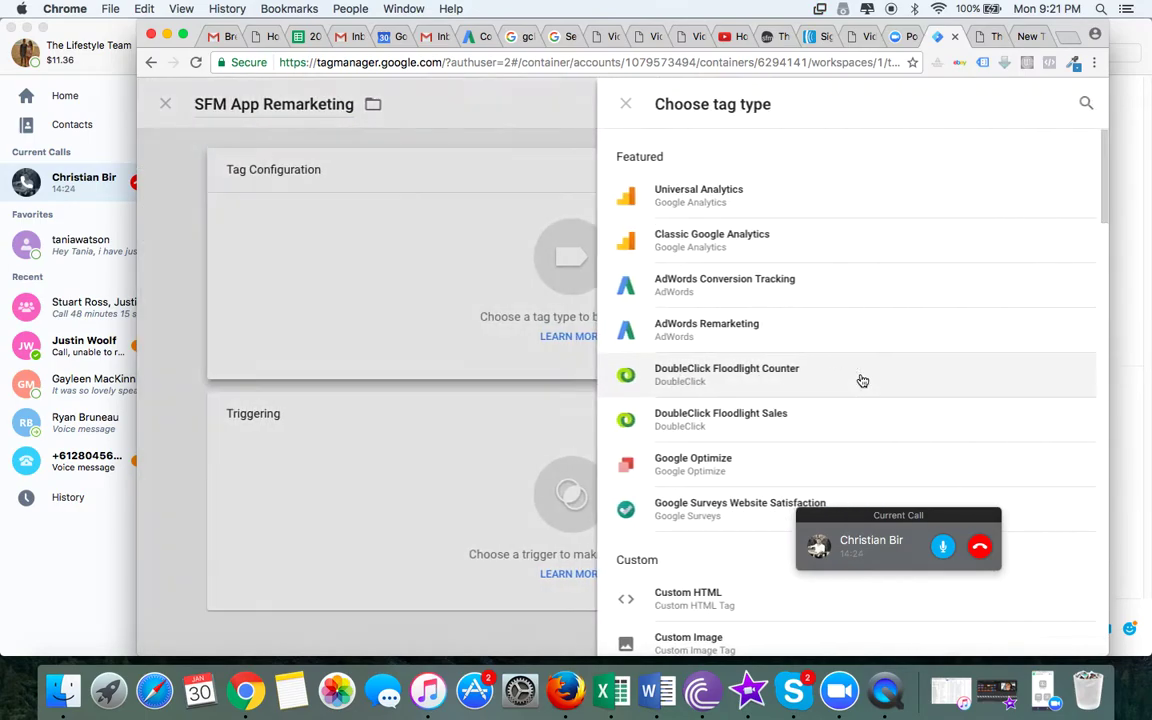
left_click(710, 323)
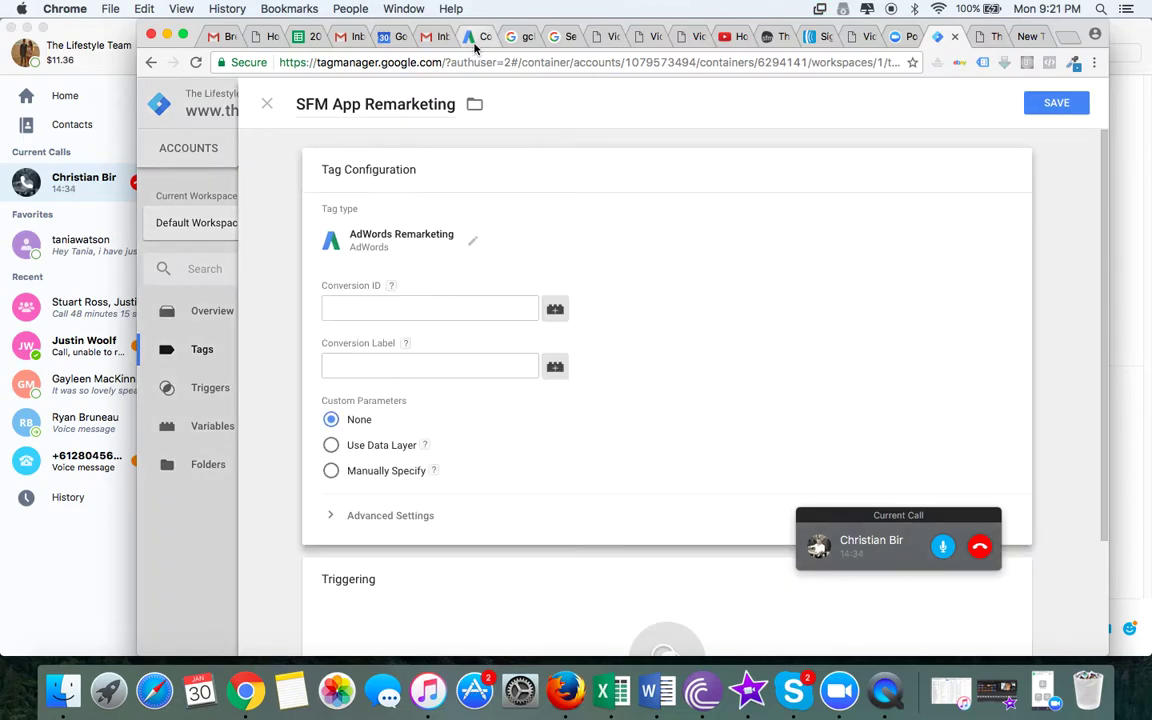
- Switch to AdWords and finish viewing the SFM App conversion action to return to the list of conversion actions
left_click(476, 42)
left_click(690, 264)
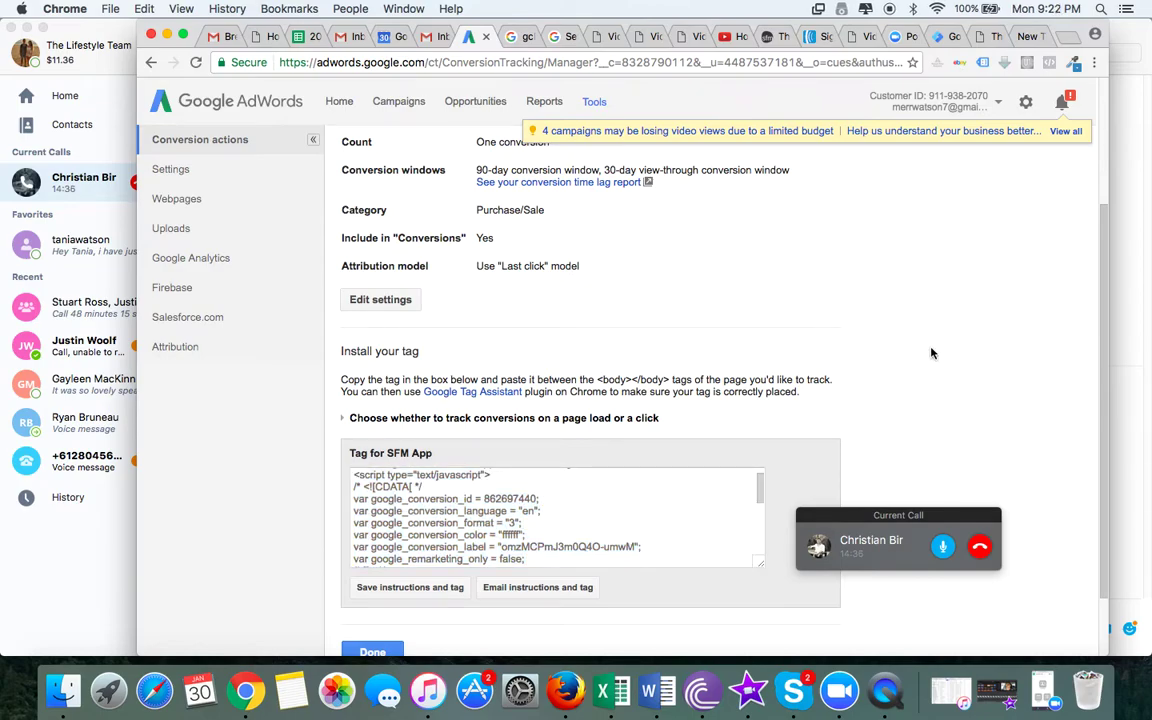
scroll(525, 270, "up", 1)
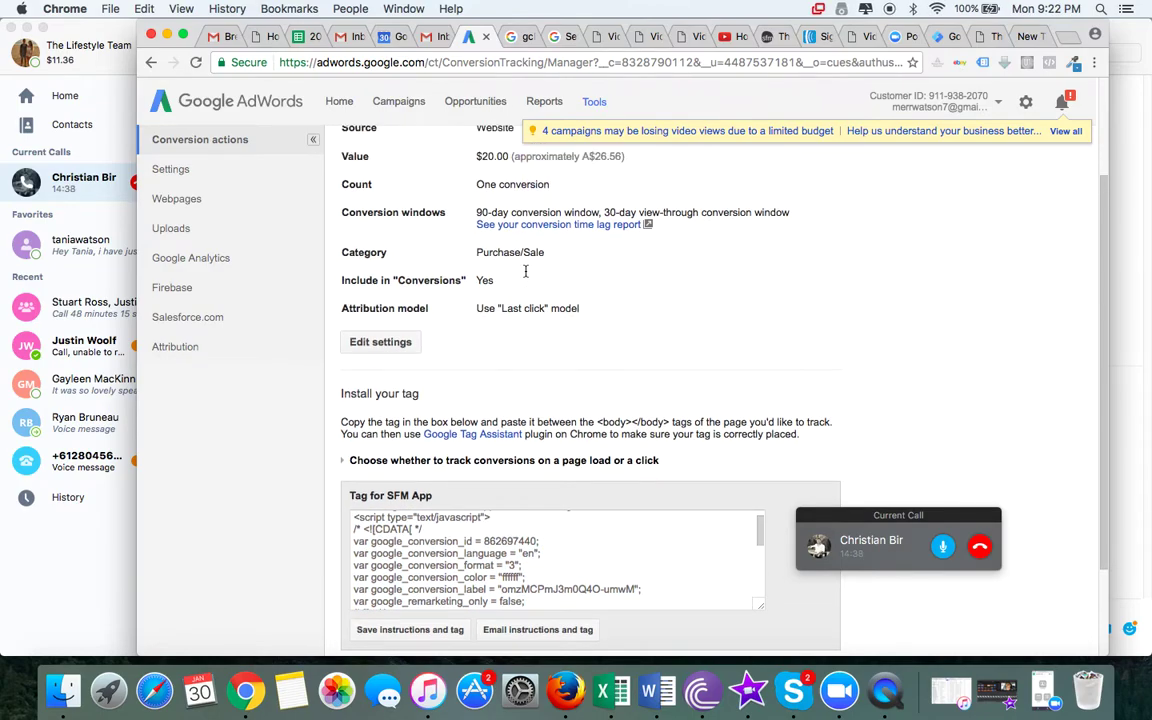
scroll(525, 270, "down", 3)
left_click(373, 569)
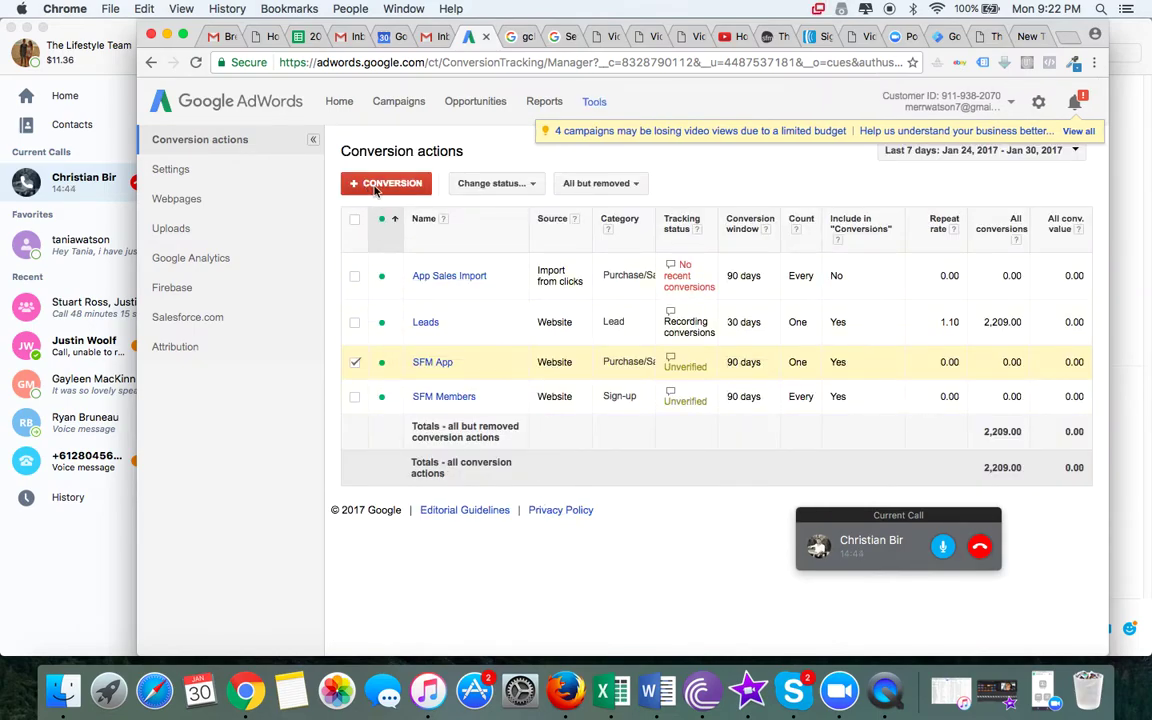
- Open the shared library's Audiences page in the AdWords campaigns area and display the remarketing tag code for websites
left_click(402, 101)
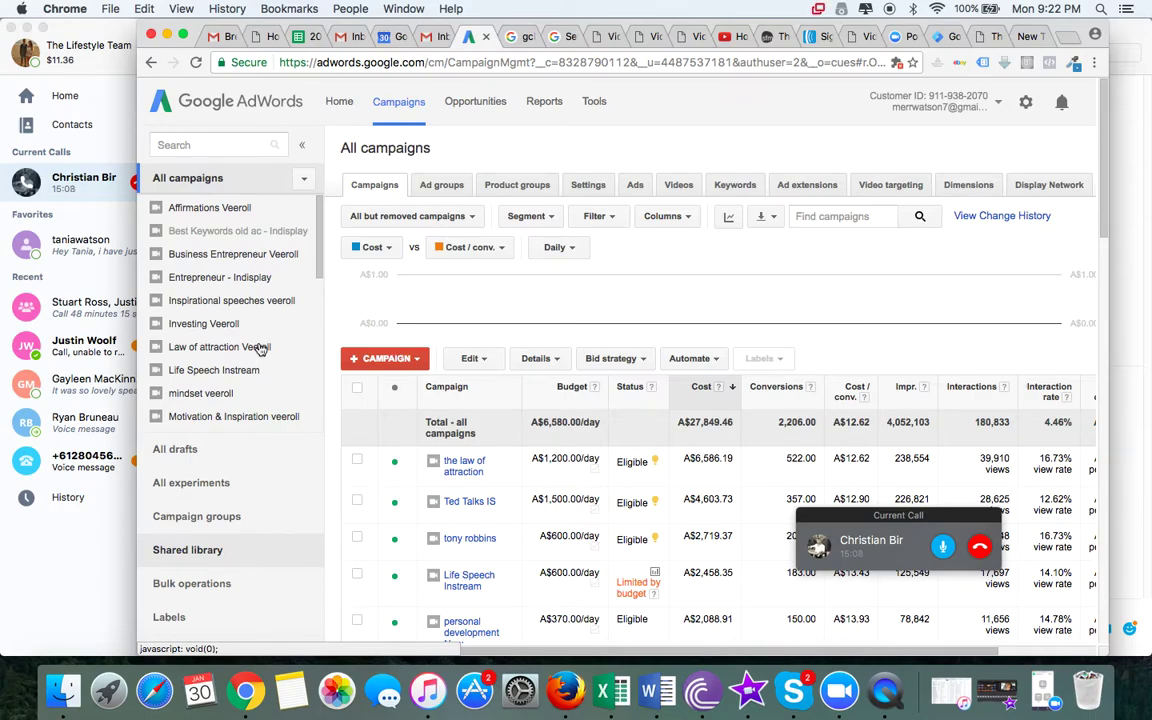
left_click(203, 548)
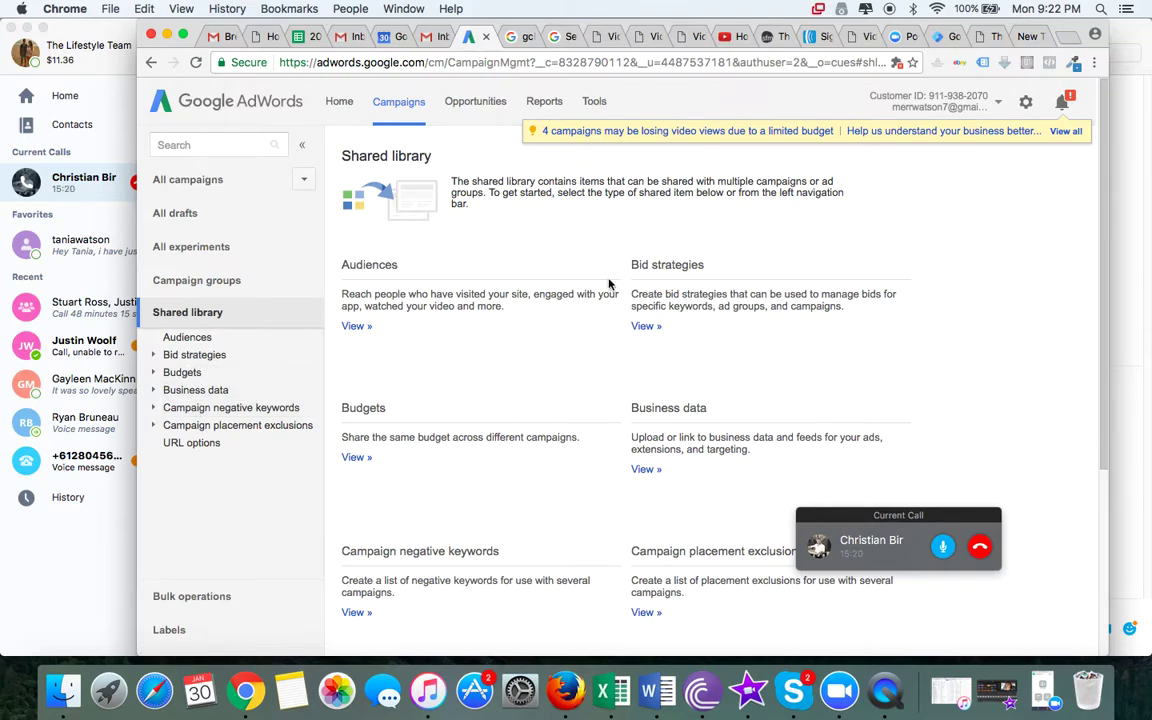
left_click(356, 326)
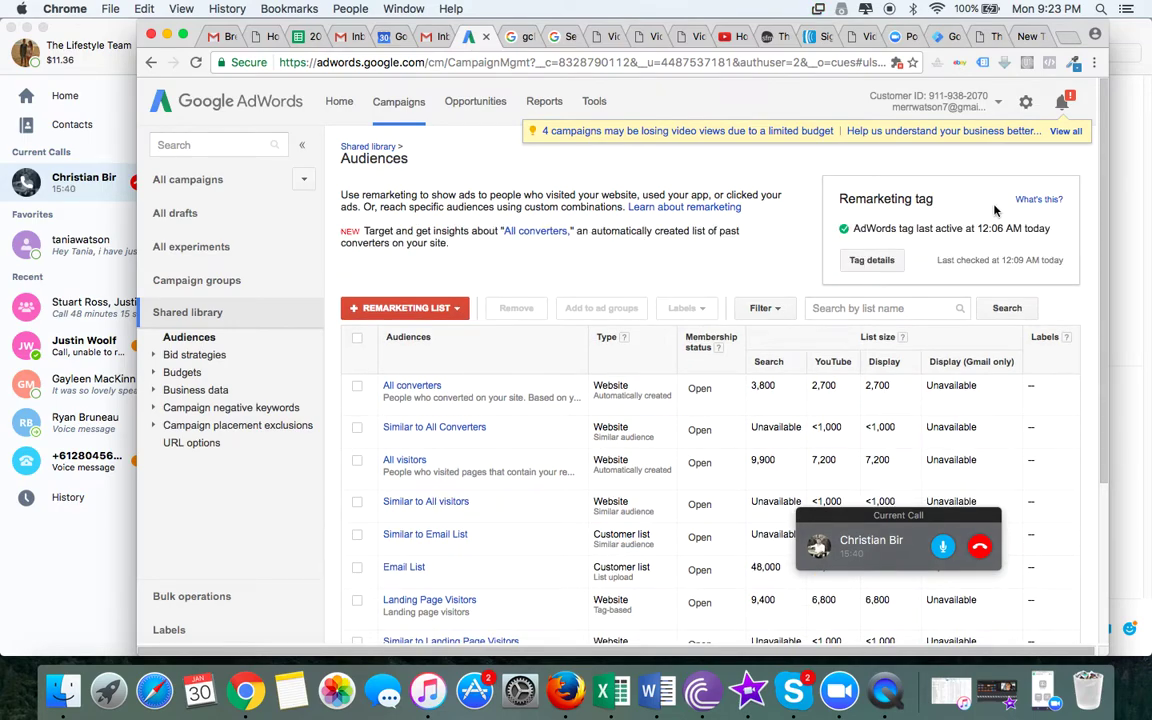
left_click(880, 260)
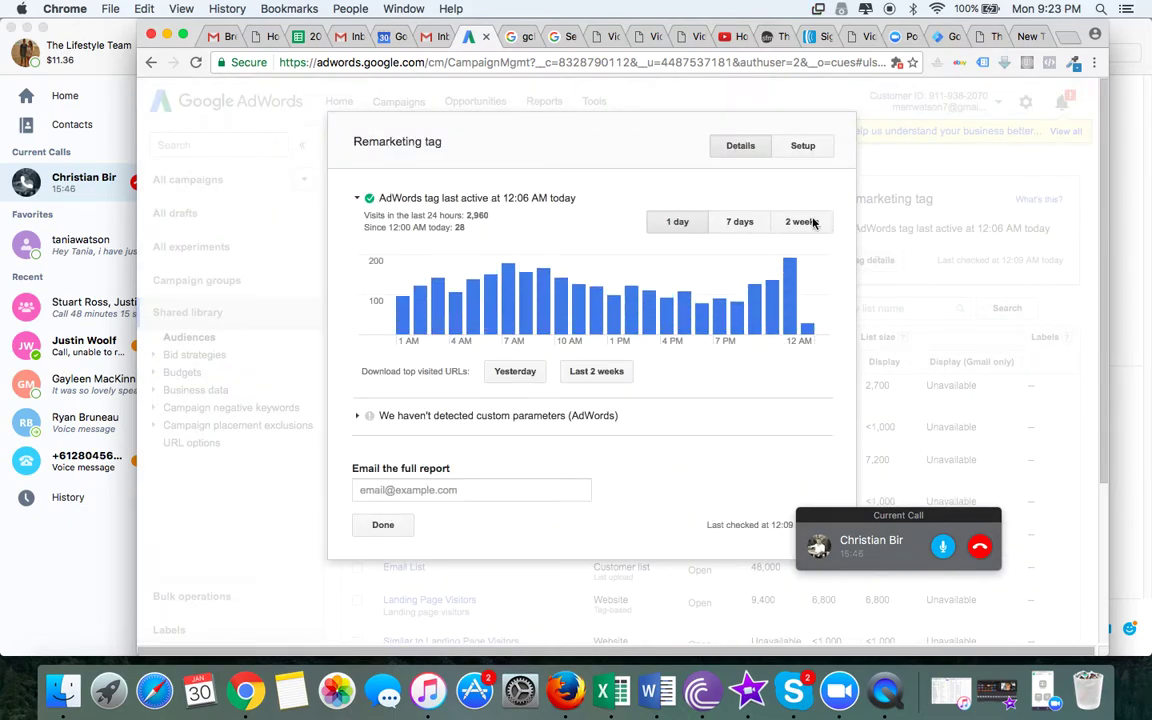
left_click(800, 149)
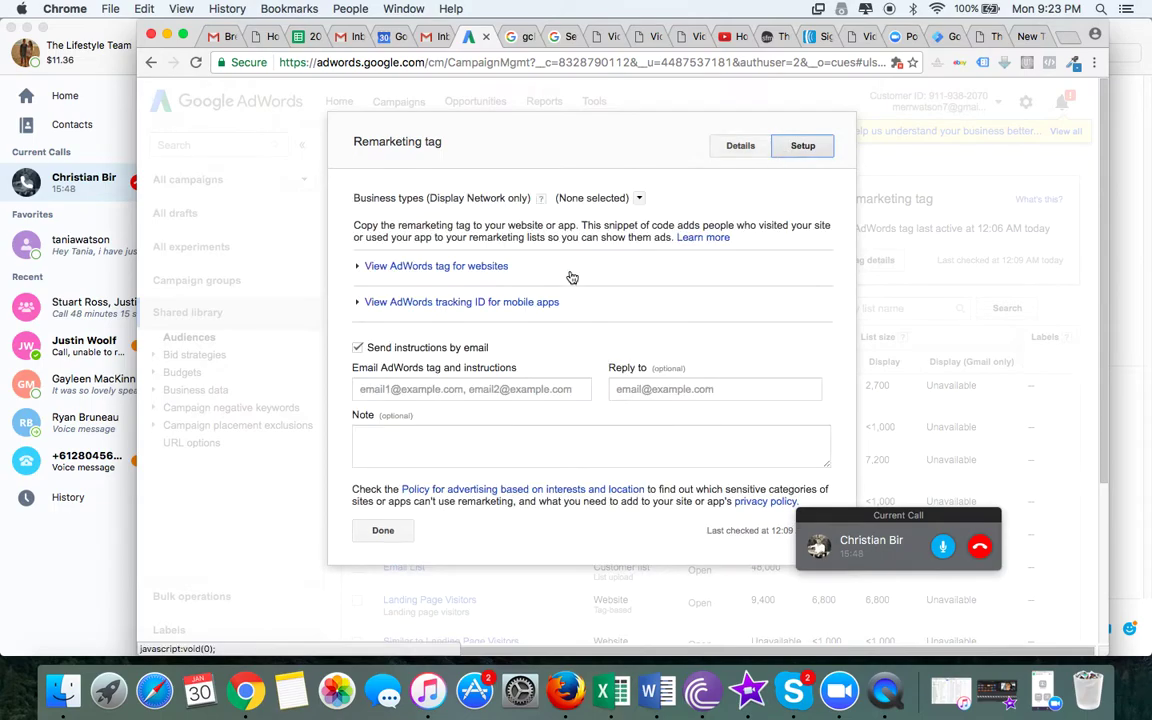
left_click(476, 266)
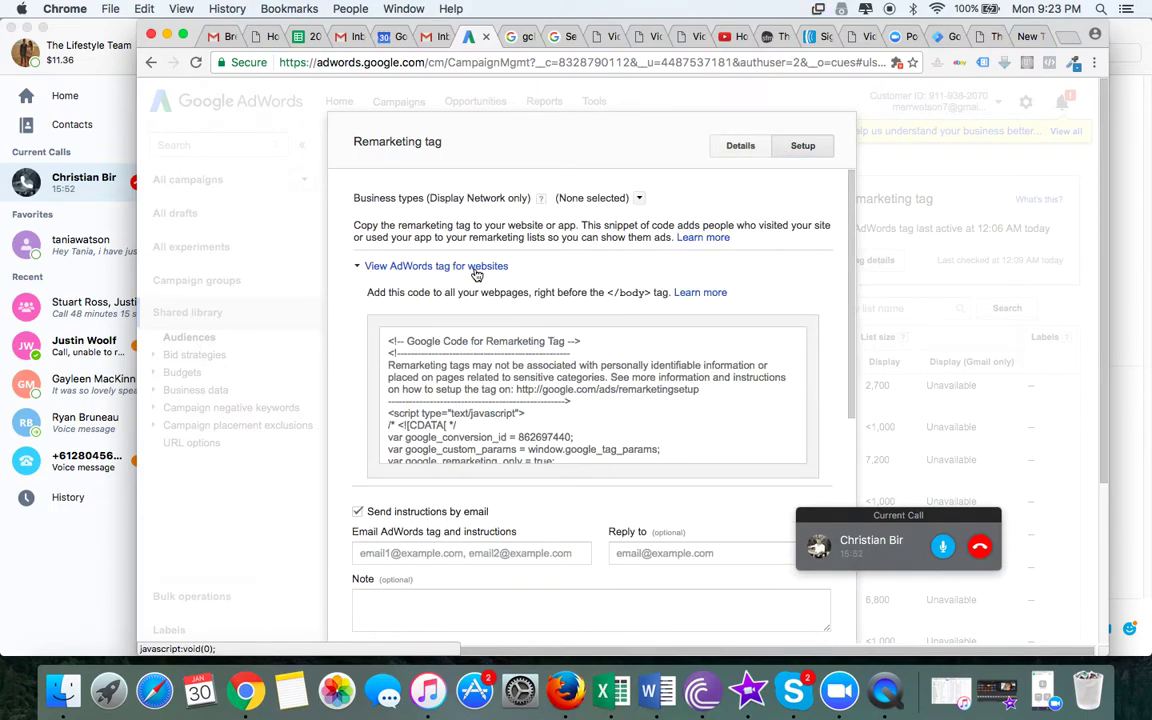
- Copy the google_conversion_id value from the AdWords remarketing code into the SFM App Remarketing tag's Conversion ID
left_click(520, 433)
left_click_drag(532, 433, 560, 433)
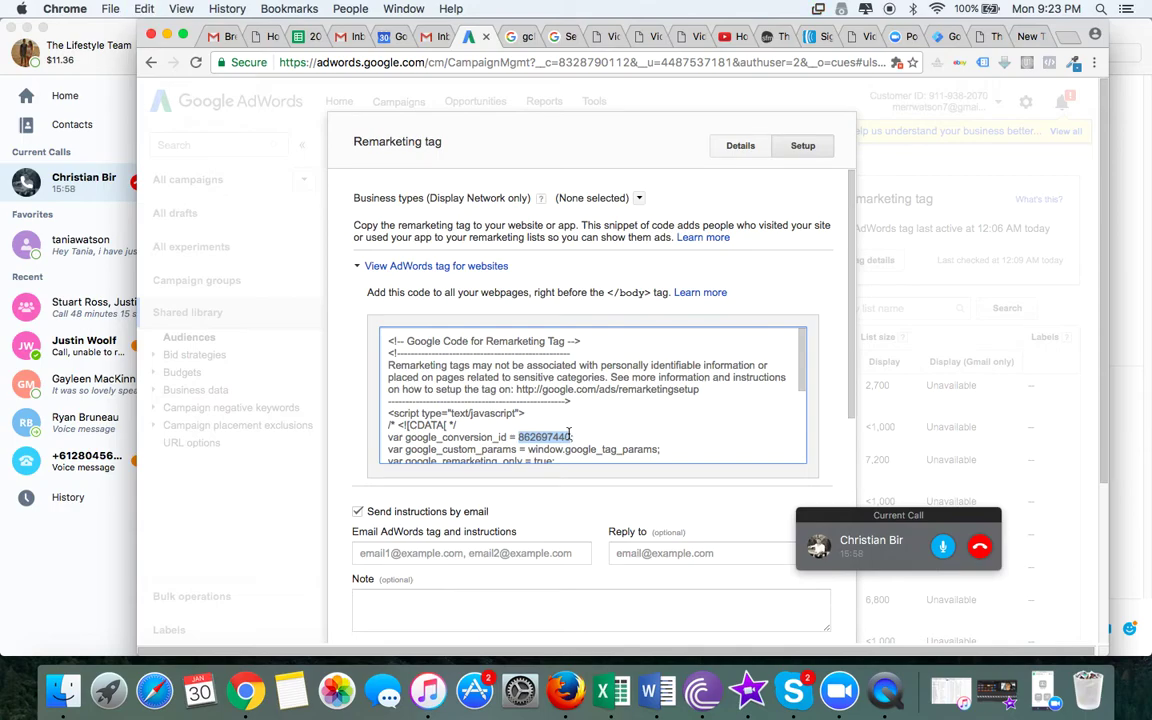
key("super+a")
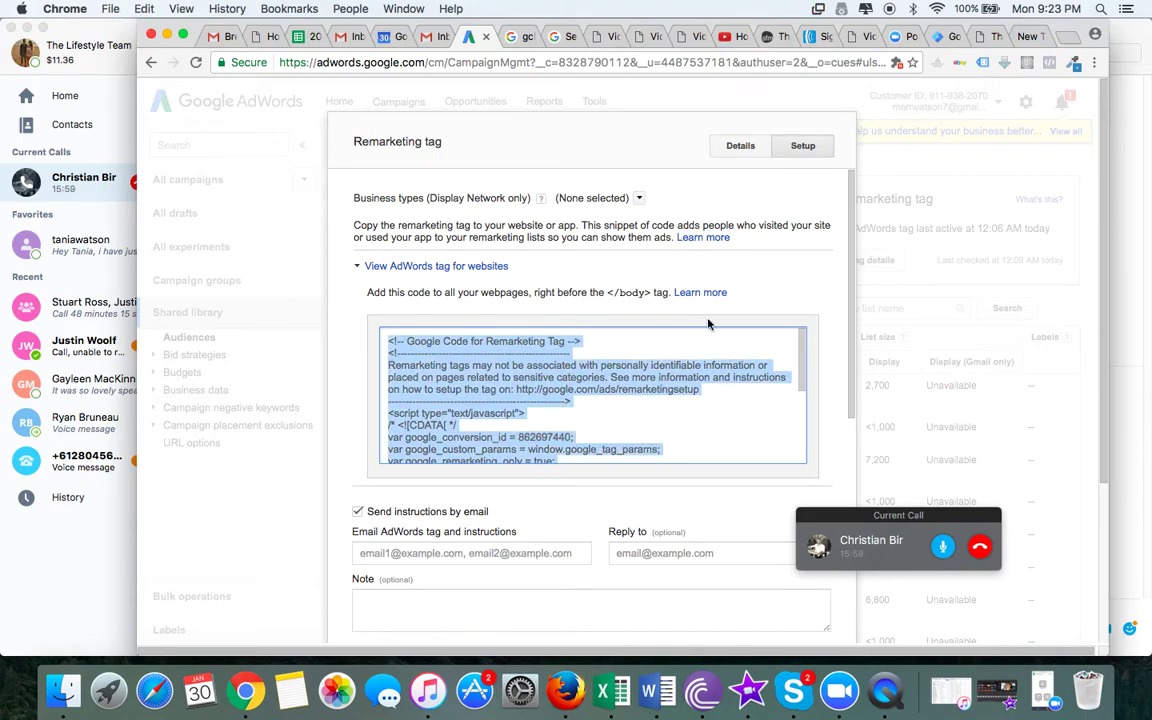
left_click(939, 44)
left_click(456, 310)
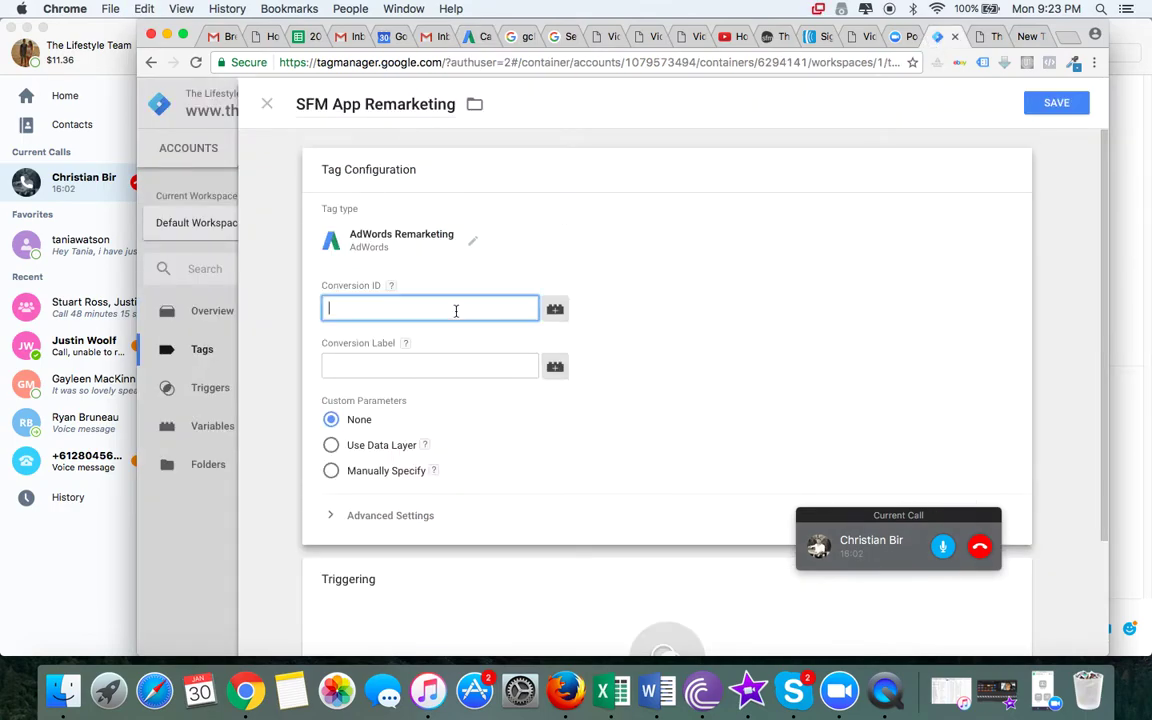
type("862697440")
- Check the rest of the AdWords remarketing code for a conversion label, then return to the SFM App Remarketing tag
left_click(470, 36)
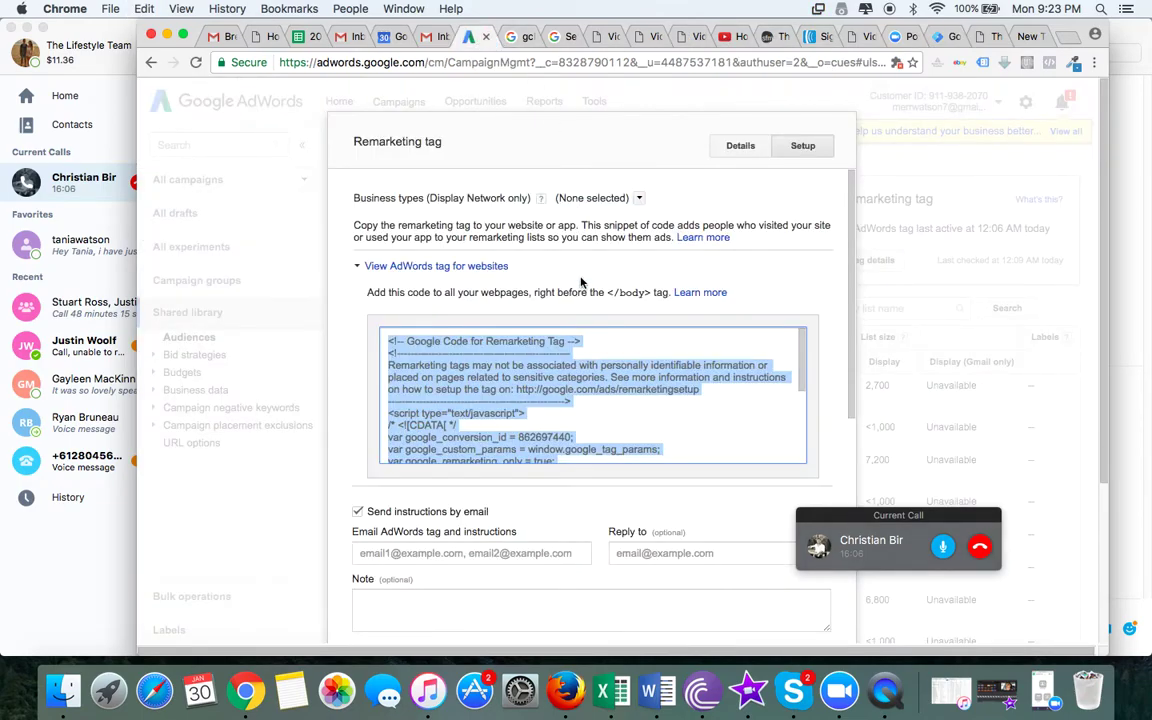
left_click(551, 382)
scroll(552, 382, "down", 5)
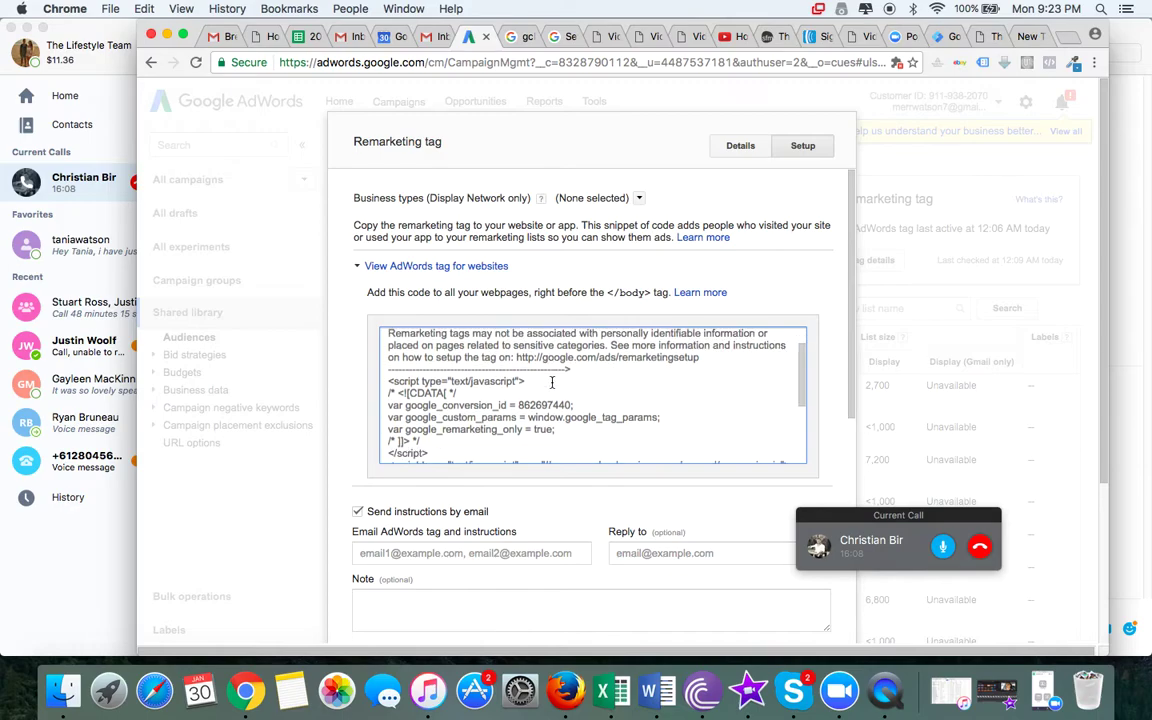
scroll(552, 382, "down", 3)
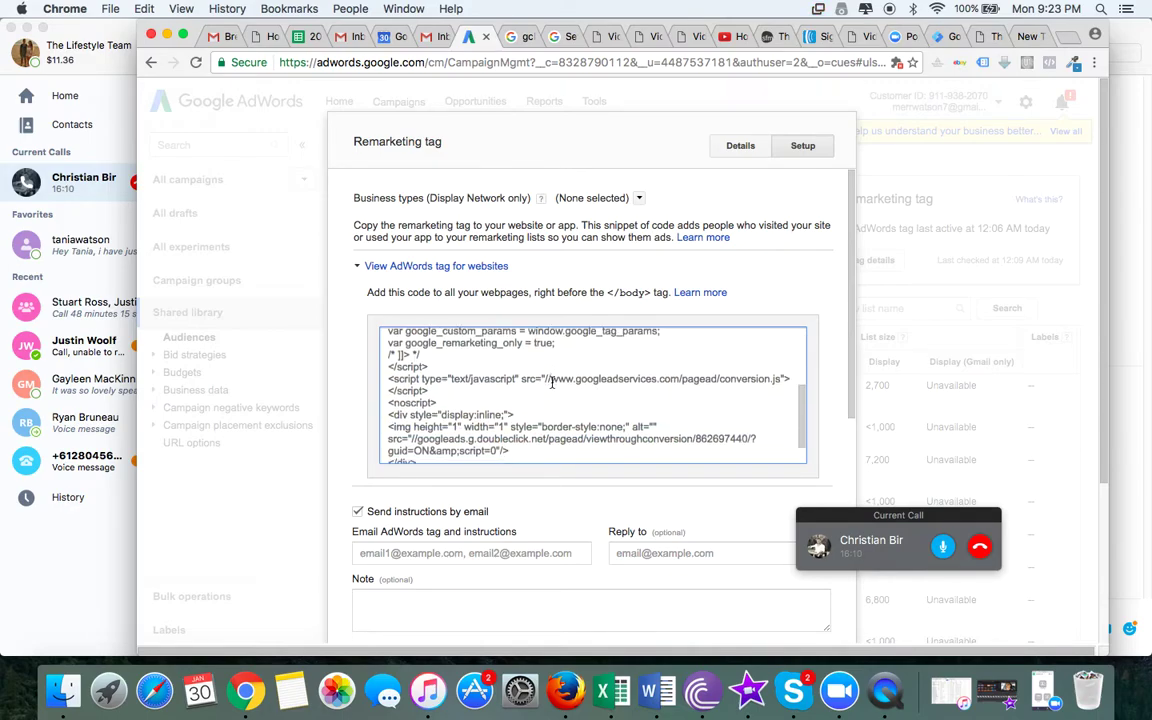
left_click(945, 36)
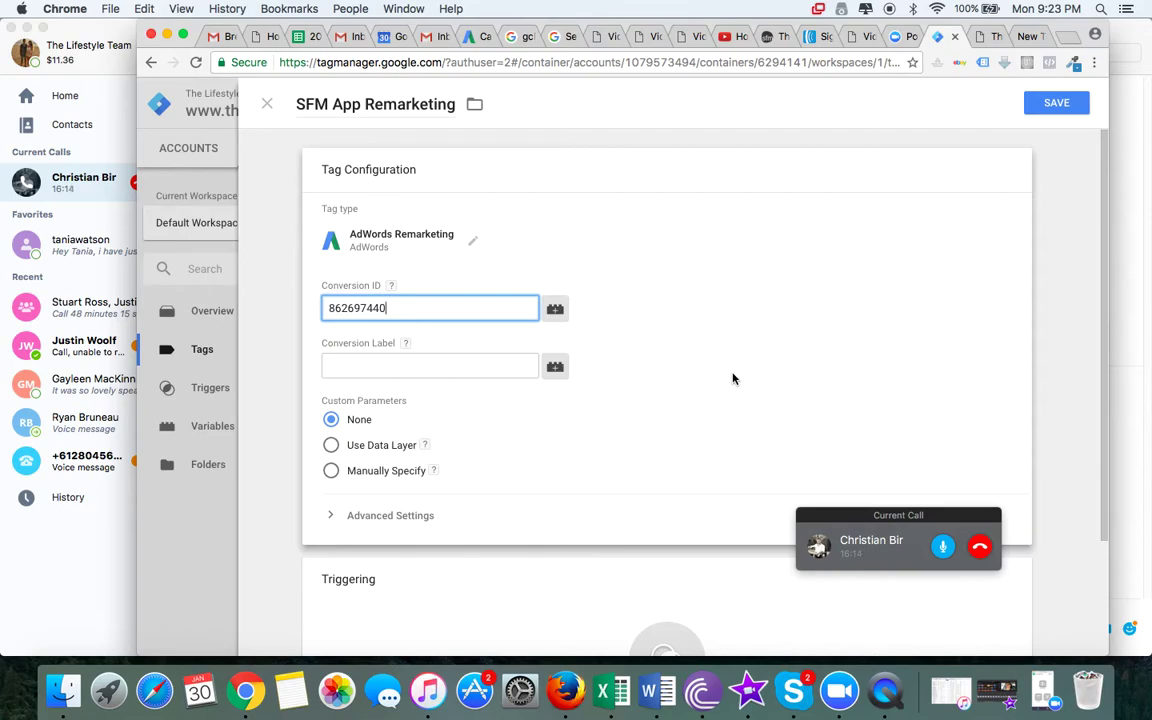
- Assign the SFM App trigger to the SFM App Remarketing tag and save the tag
scroll(684, 407, "down", 3)
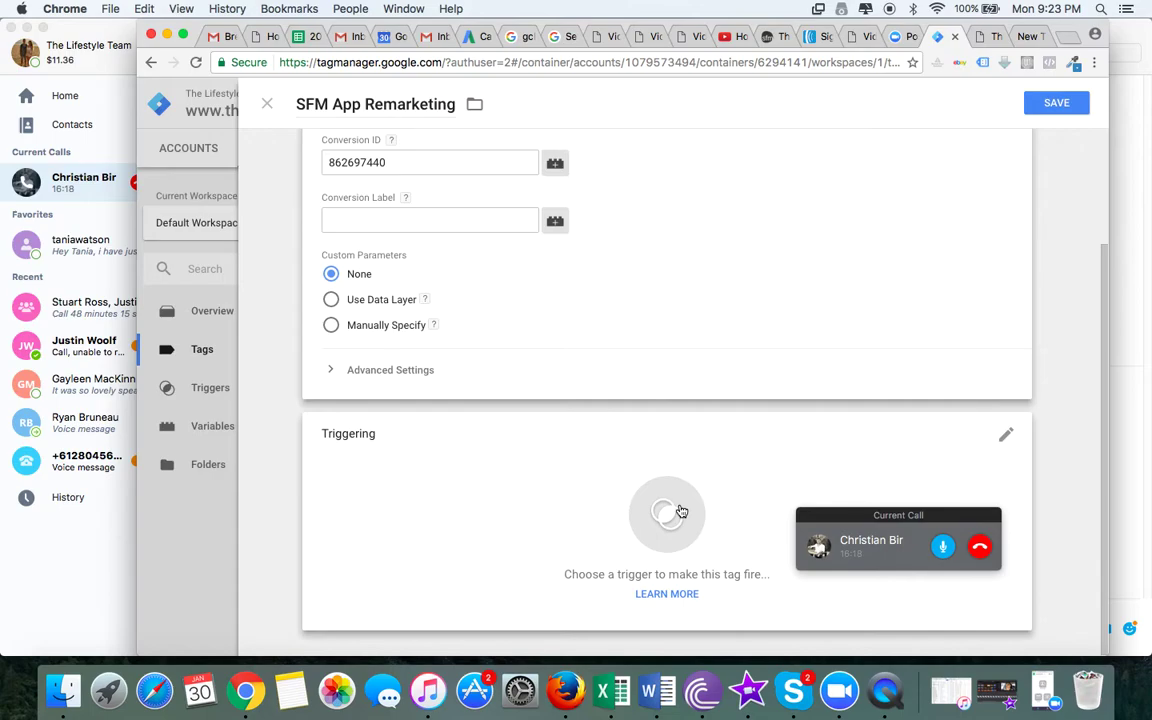
left_click(678, 508)
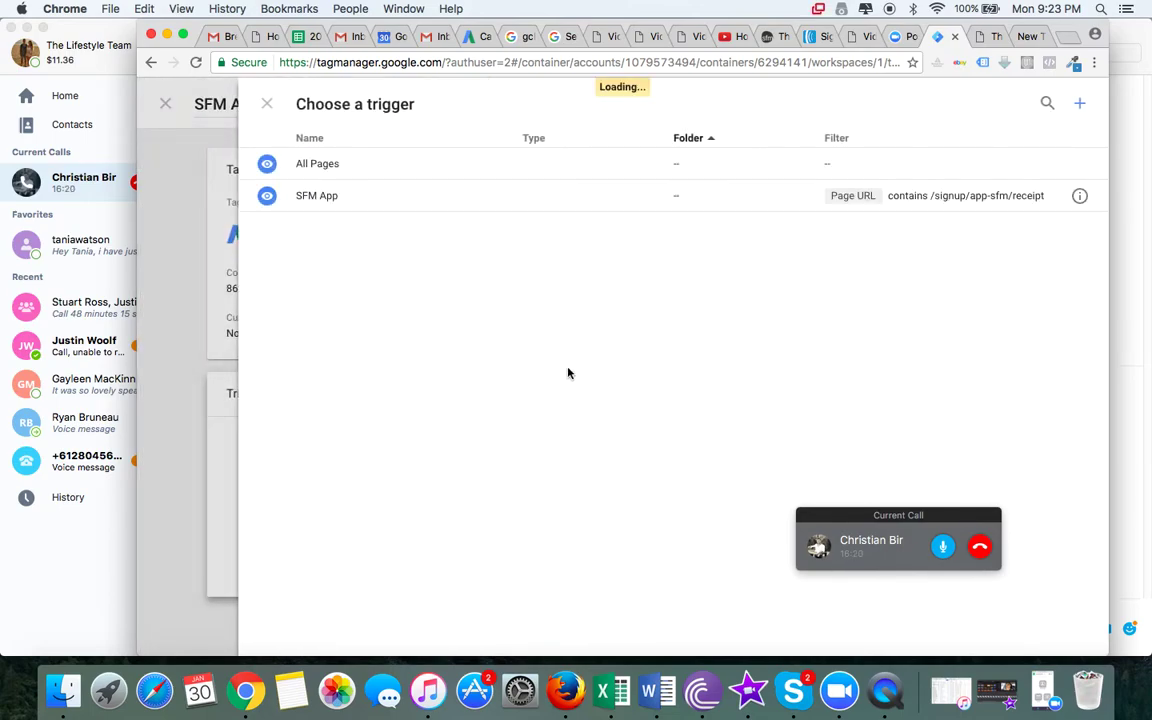
left_click(334, 206)
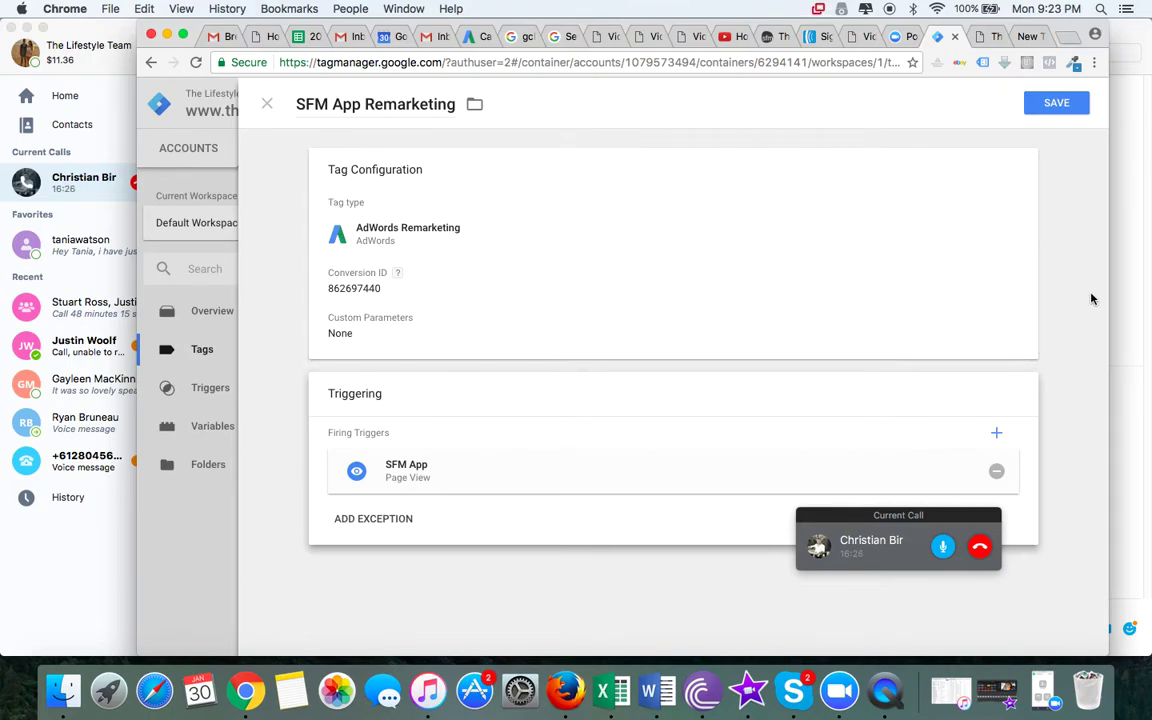
left_click(1062, 103)
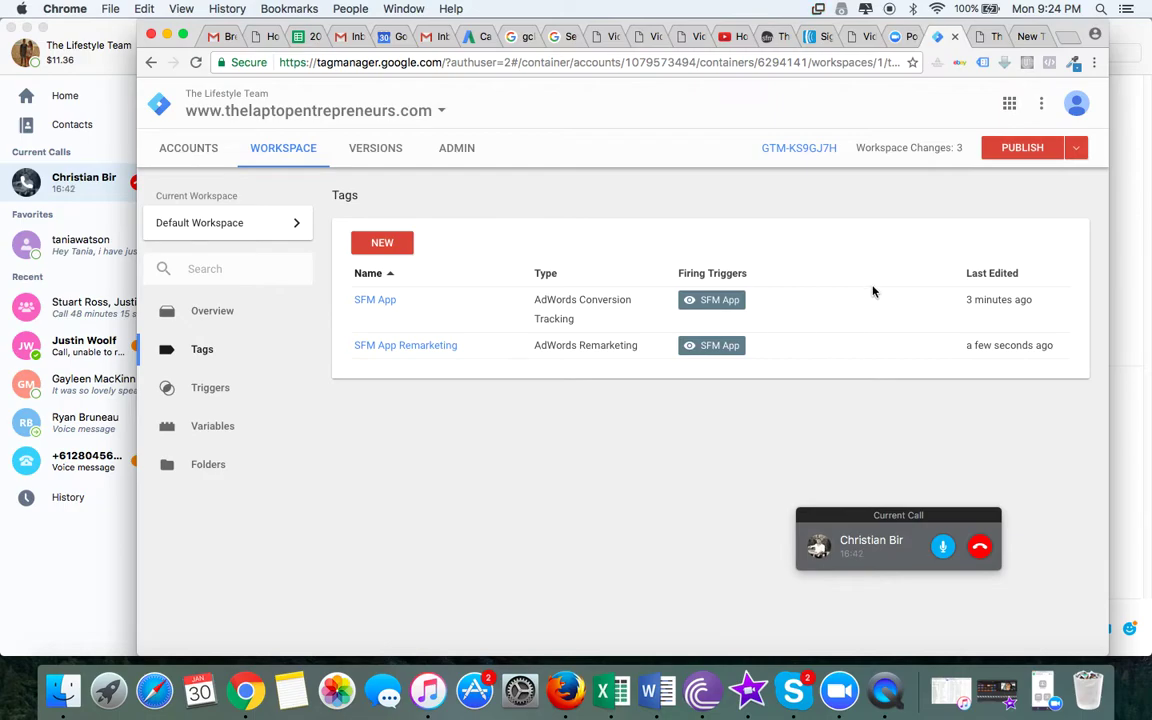
- Open Facebook Business Manager at business.facebook.com in the blank browser tab
left_click(1025, 38)
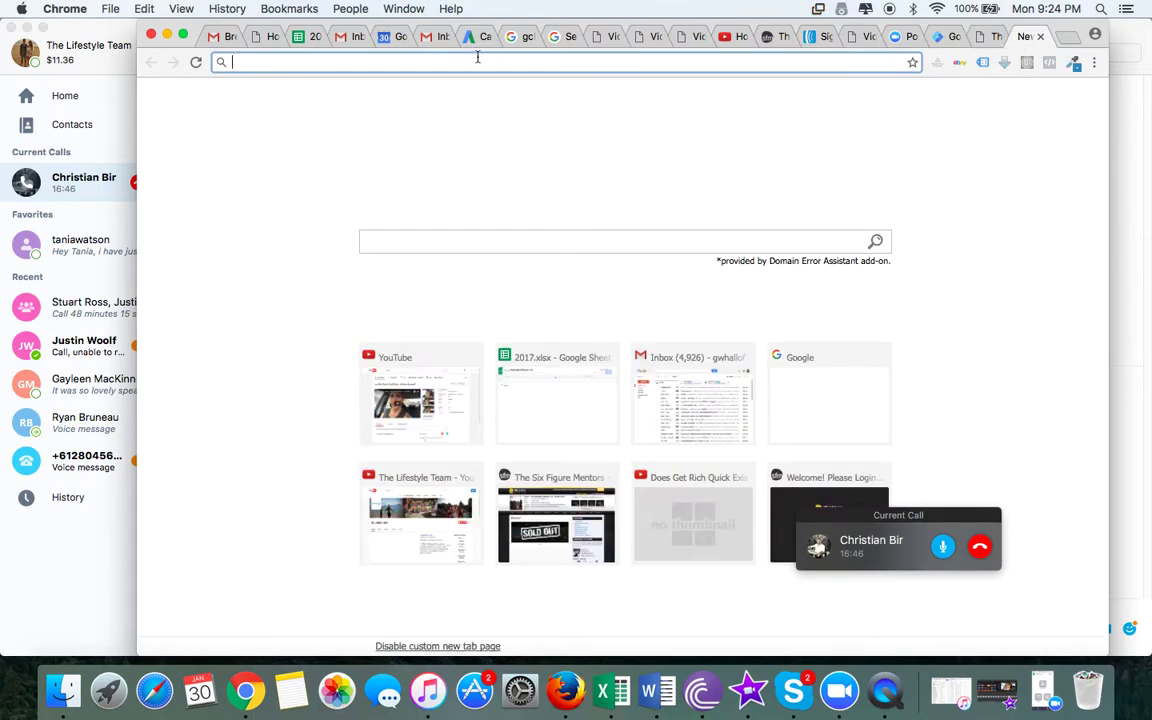
type("face")
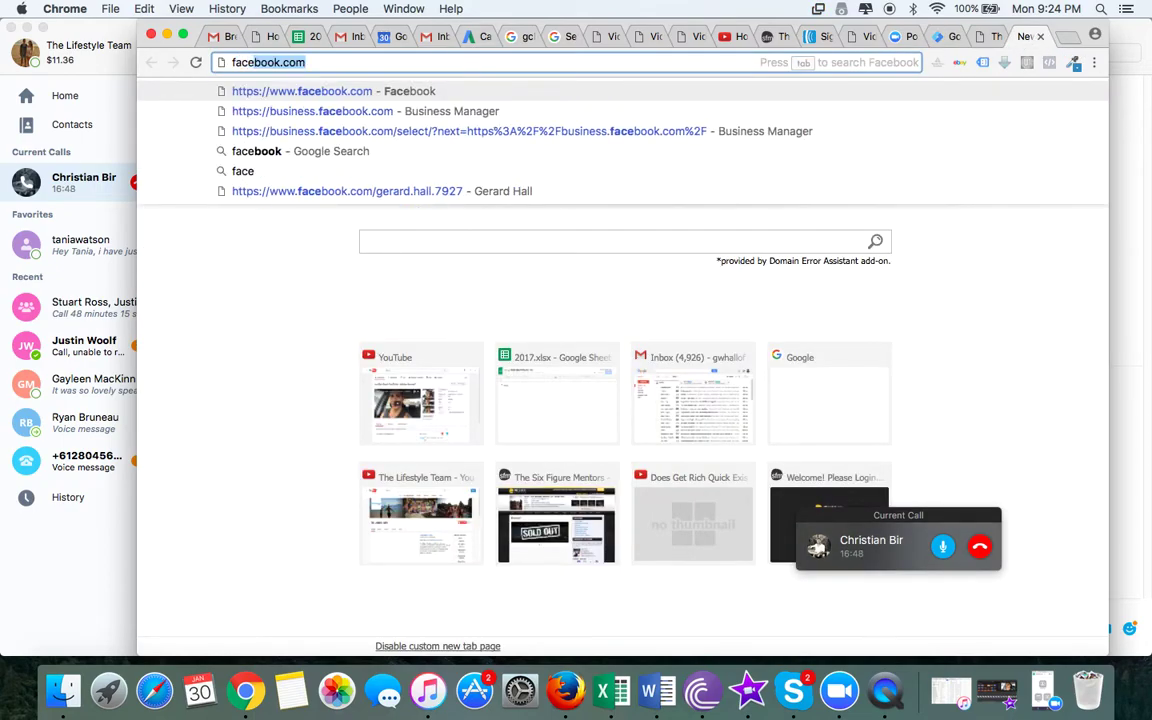
type("book")
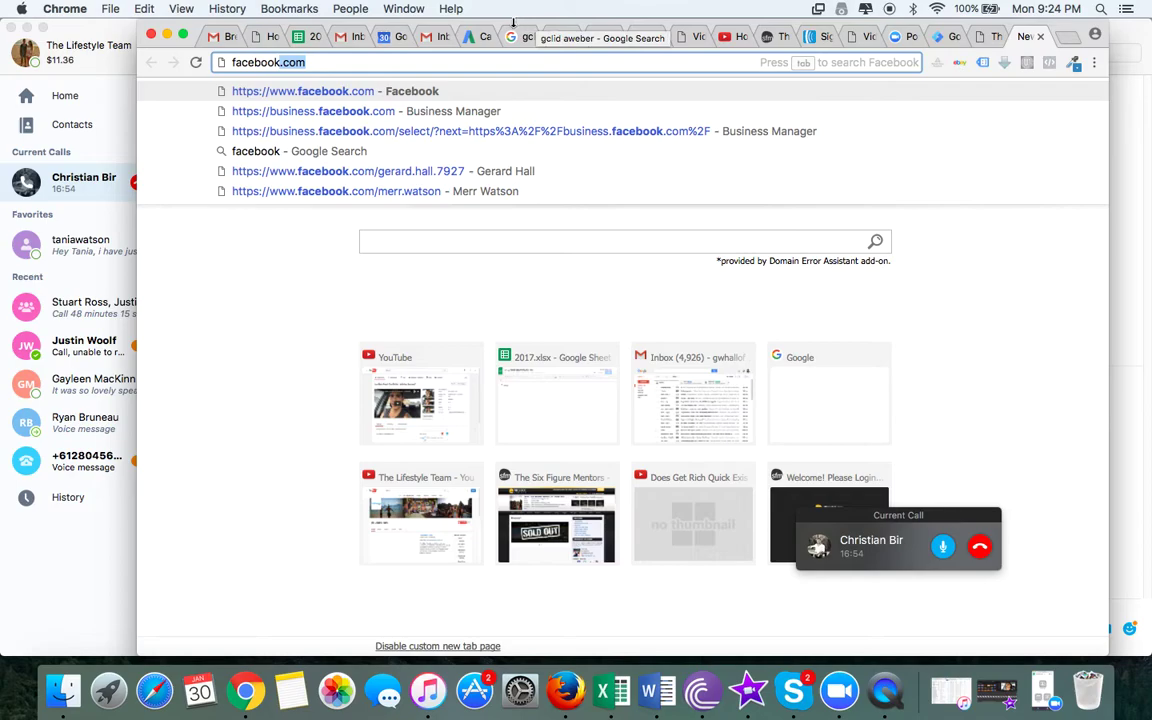
left_click(420, 111)
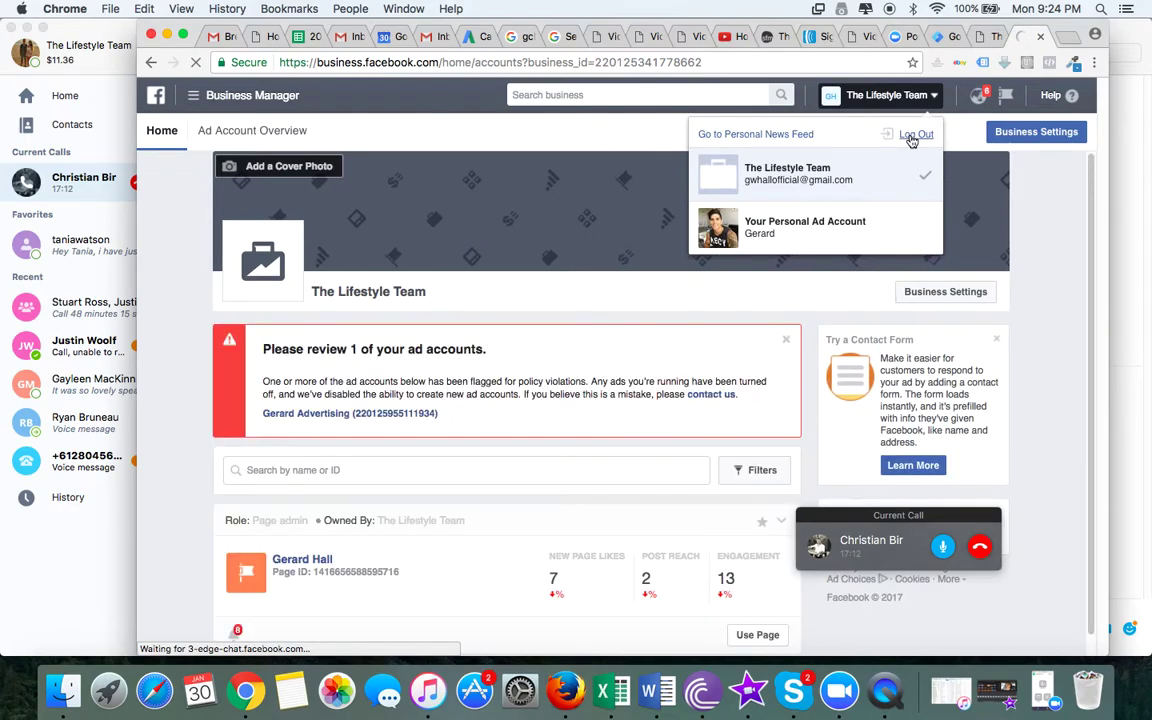
- Log out, log back in with the saved Lifestyle account's e-mail and password, and open the Lifestyle By Design Business Manager
left_click(912, 136)
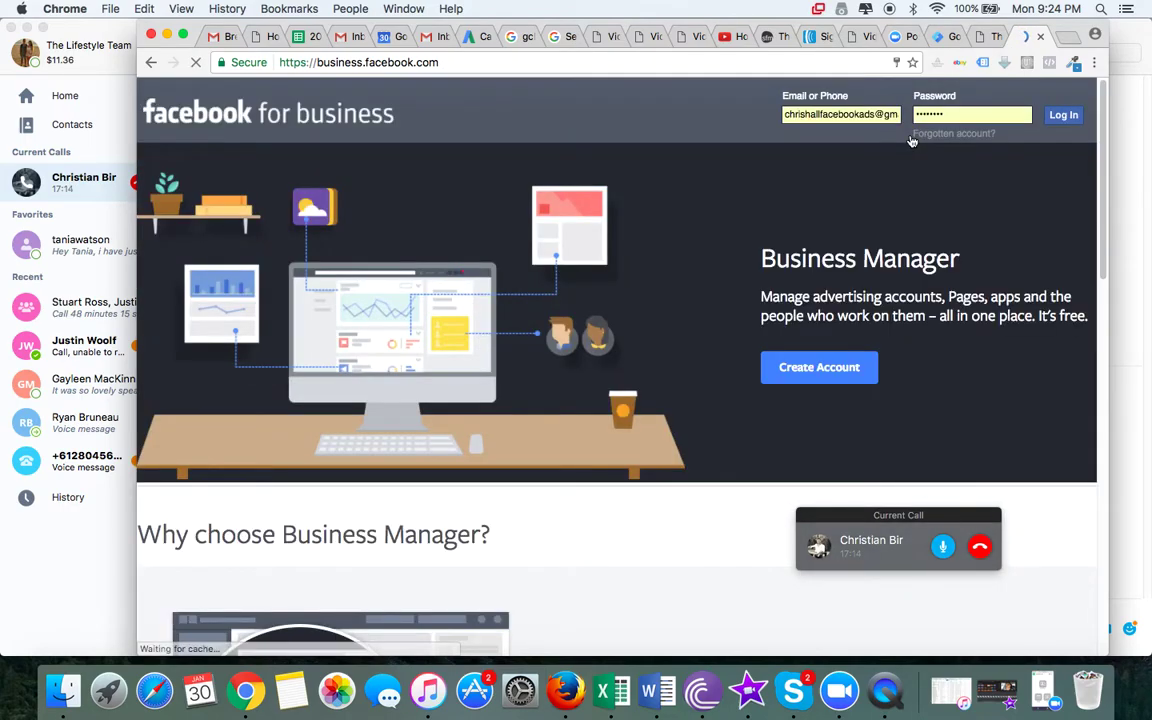
left_click(845, 114)
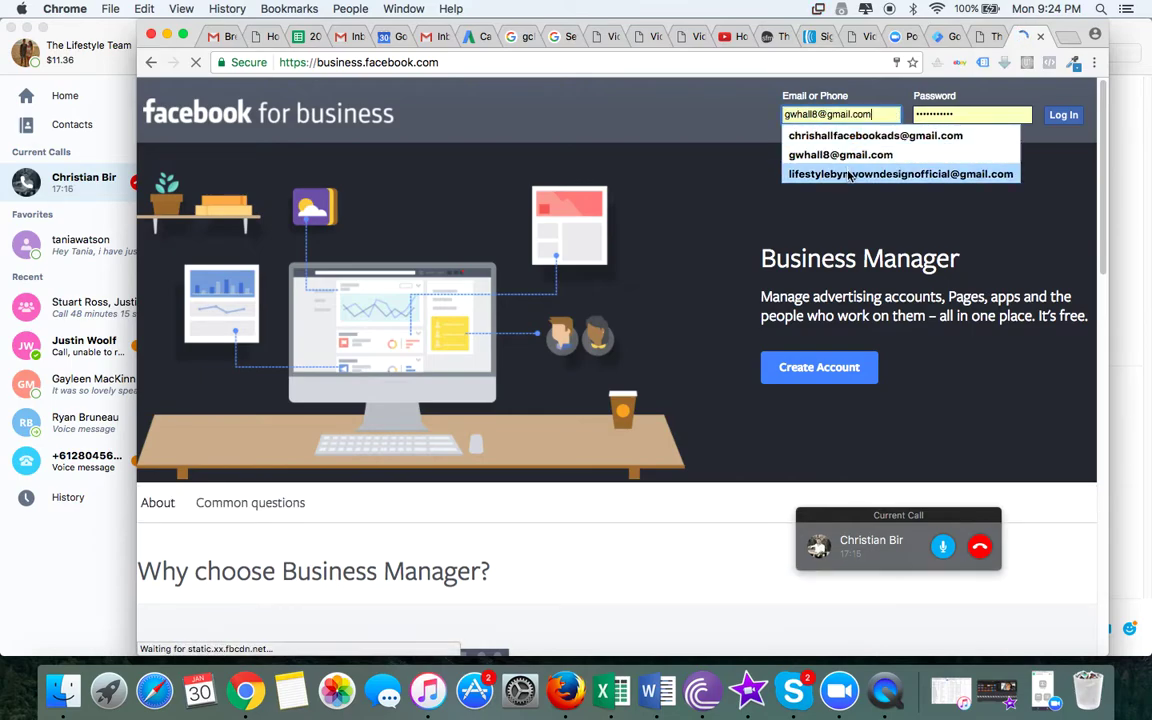
left_click(880, 174)
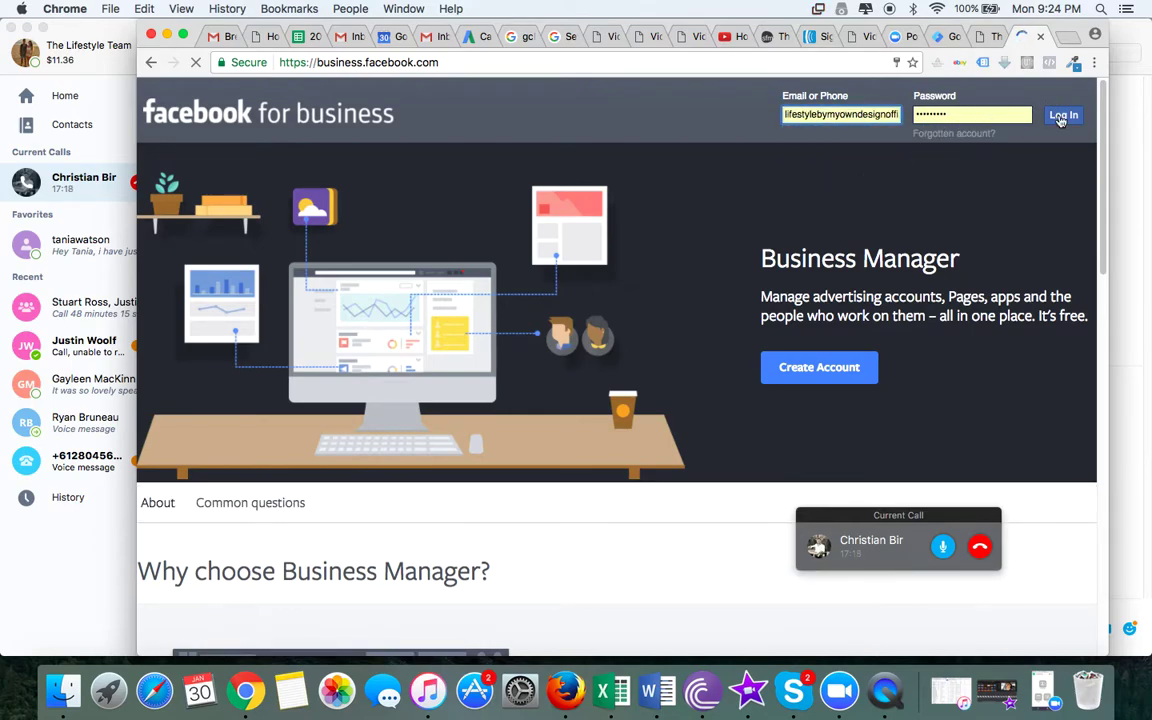
key("Return")
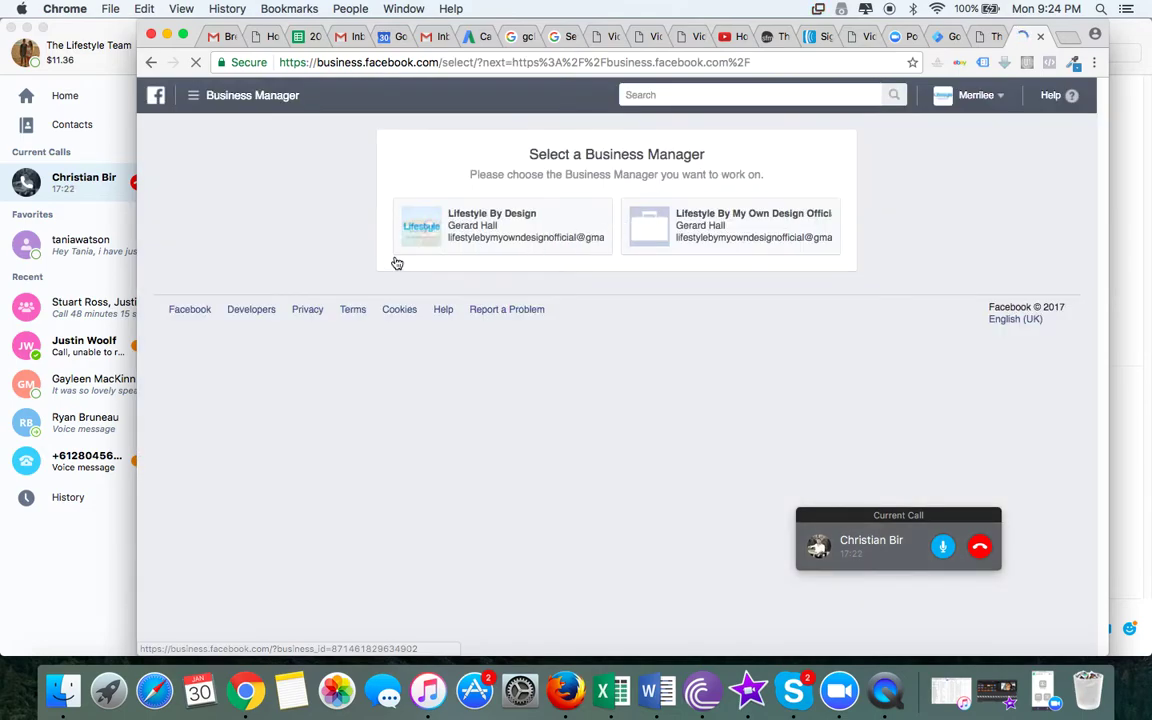
left_click(484, 235)
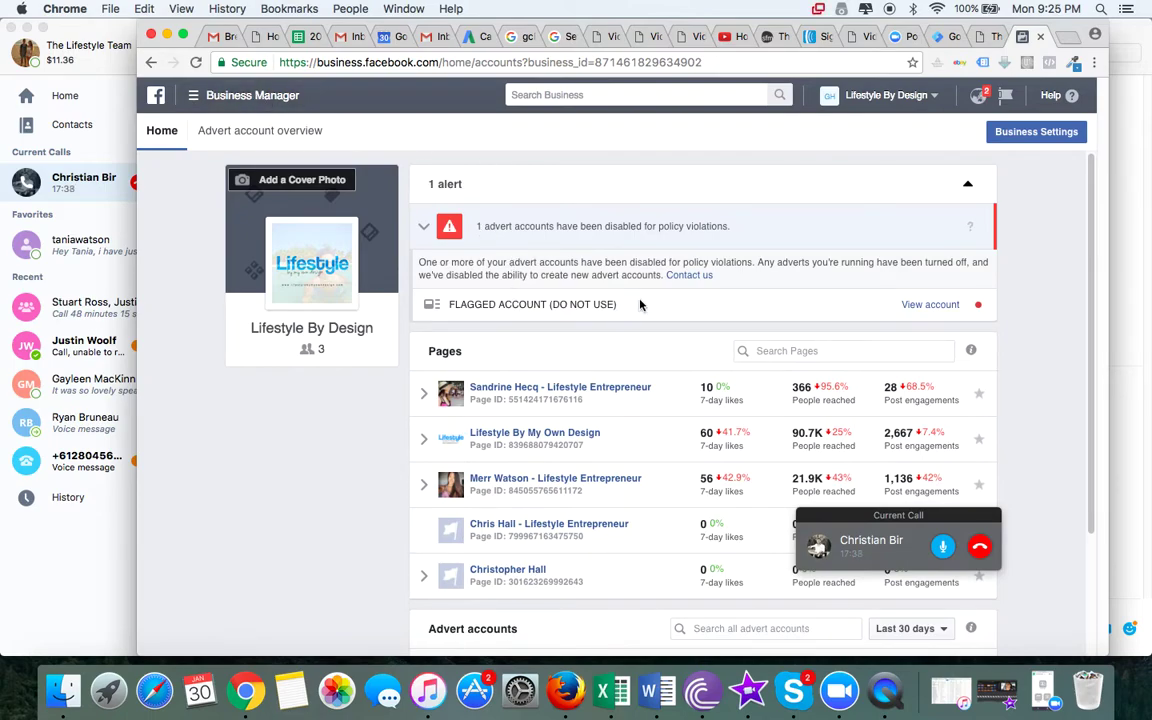
- Check the full list of Business Manager tools and the Lifestyle By Design advert accounts for Facebook pixel access
mouse_move(245, 98)
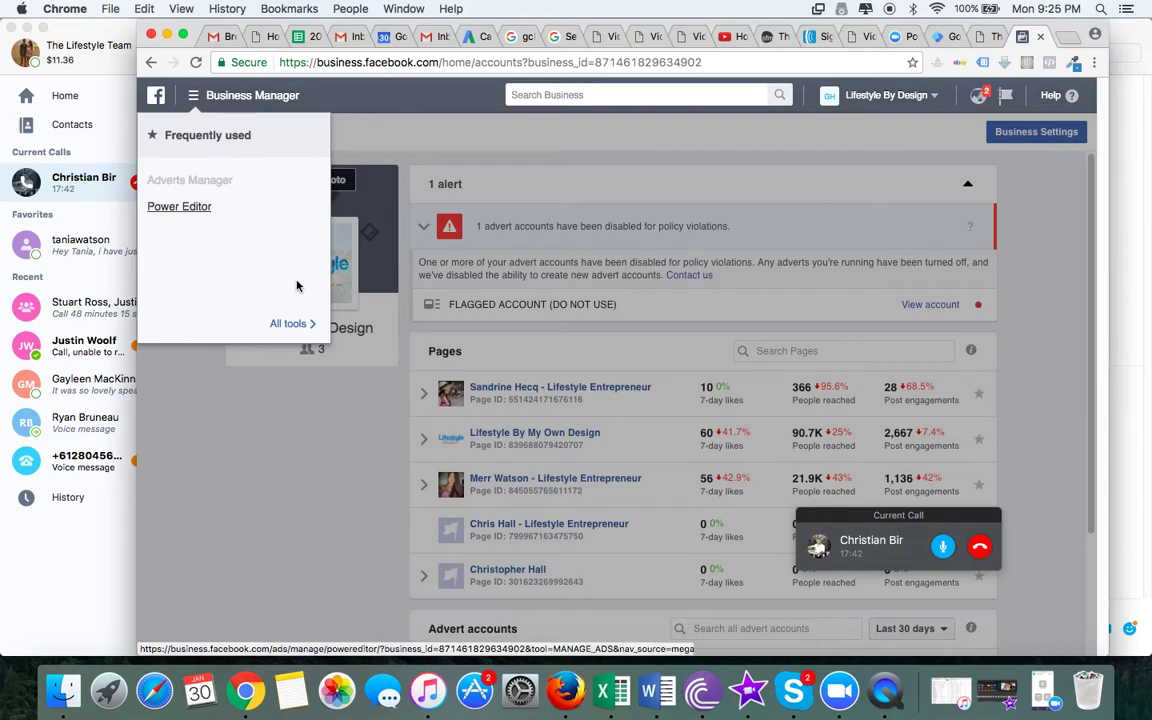
left_click(288, 324)
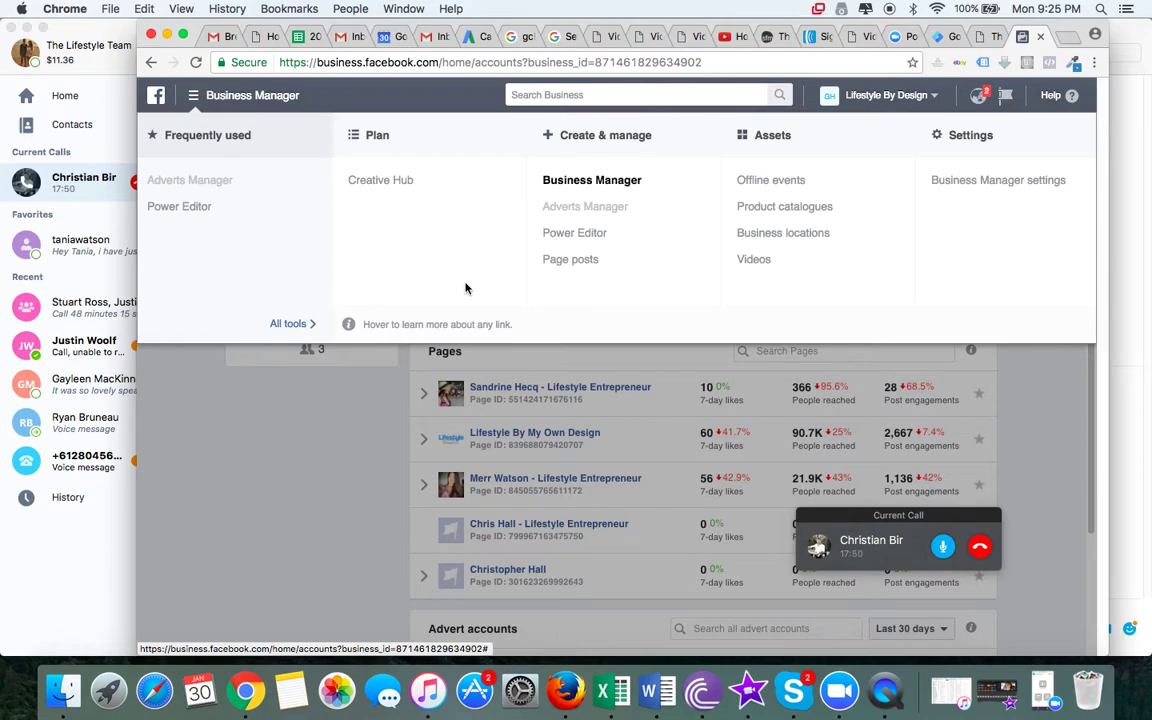
left_click(214, 460)
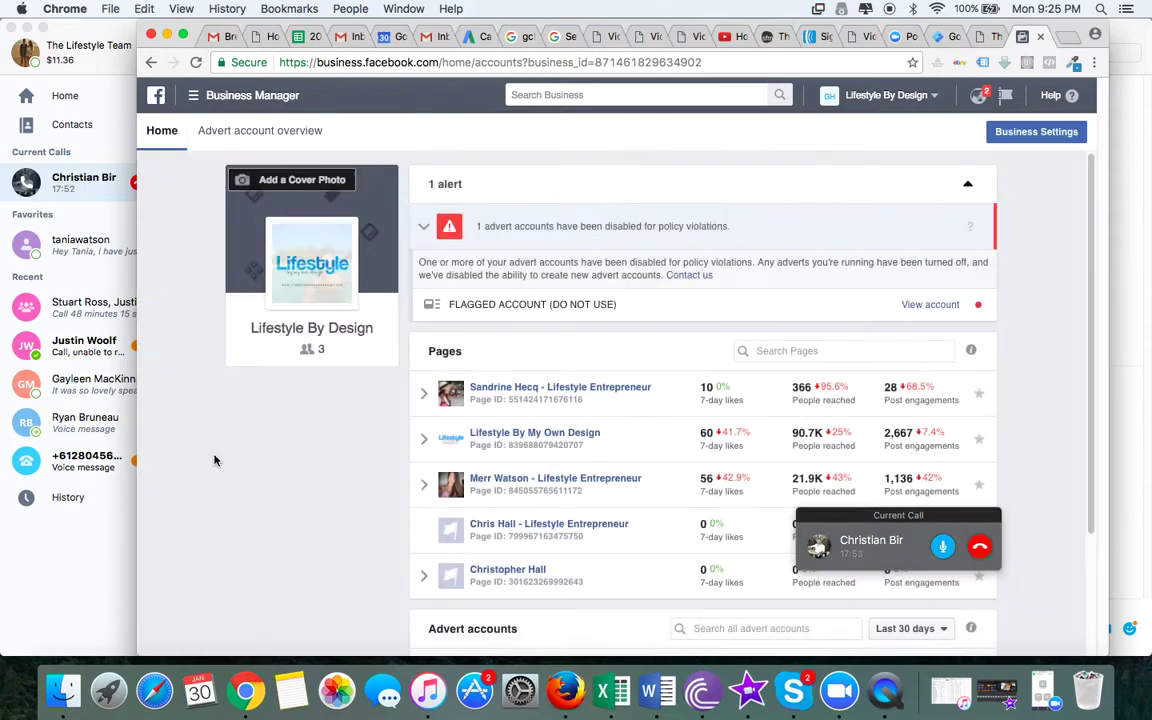
scroll(1018, 335, "down", 3)
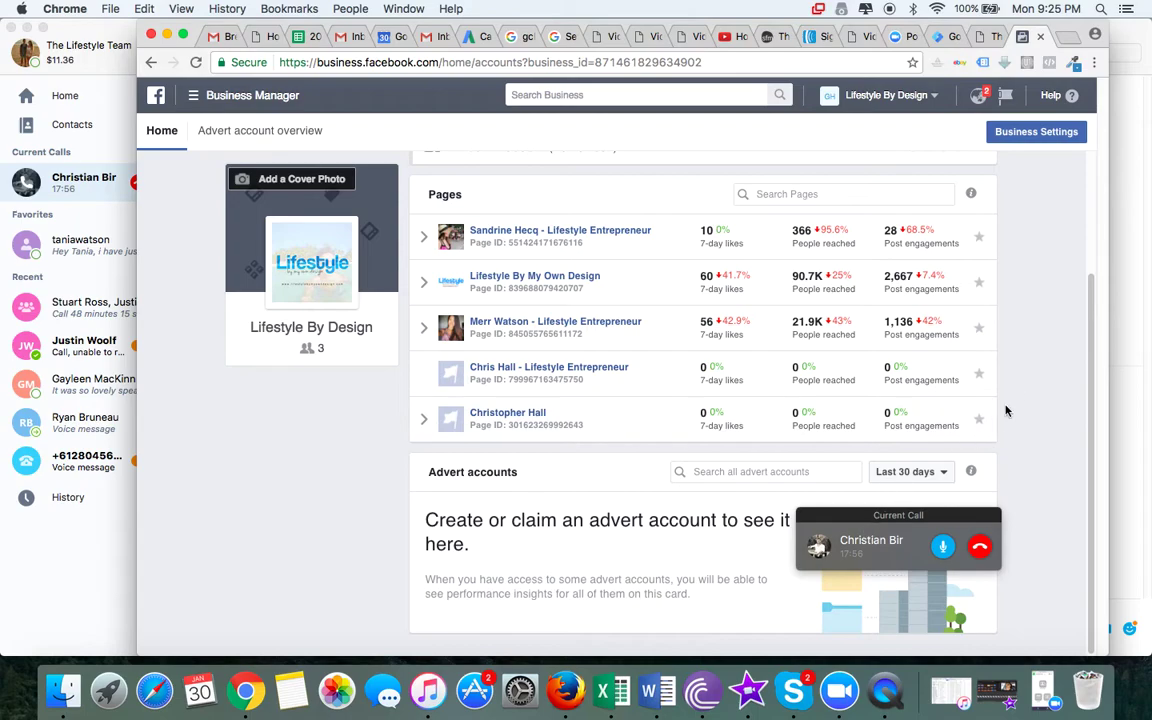
- Switch from Lifestyle By Design to the personal advert account and open its custom conversions
left_click(937, 98)
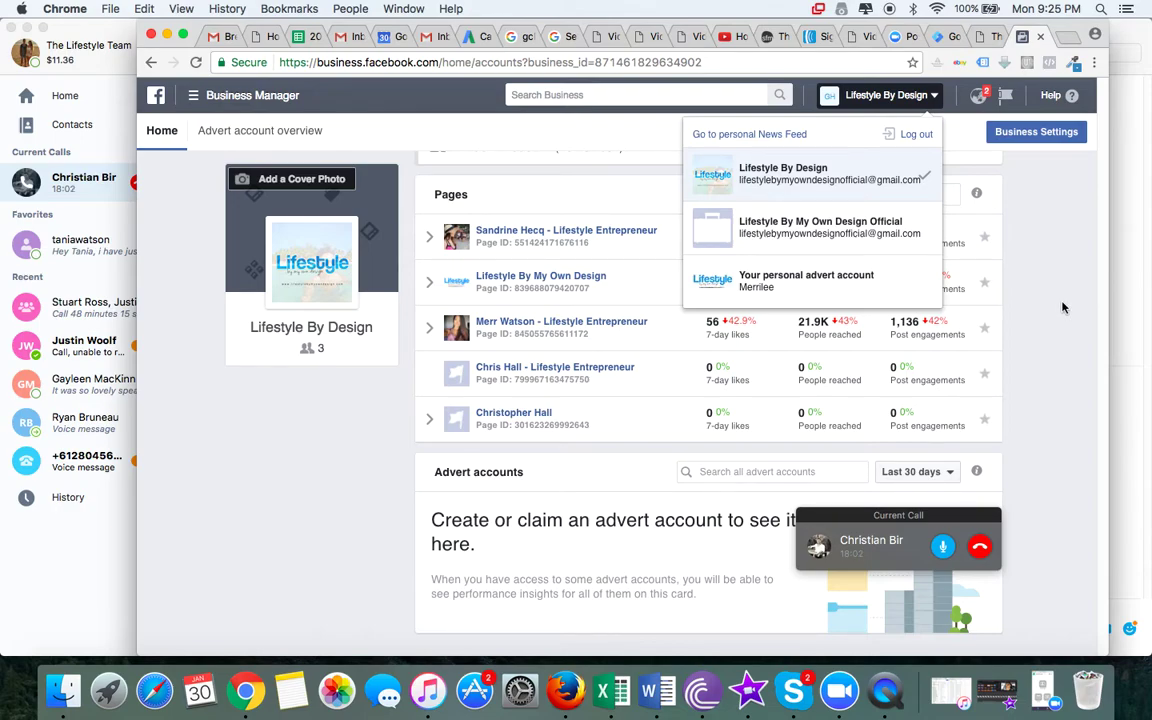
left_click(818, 285)
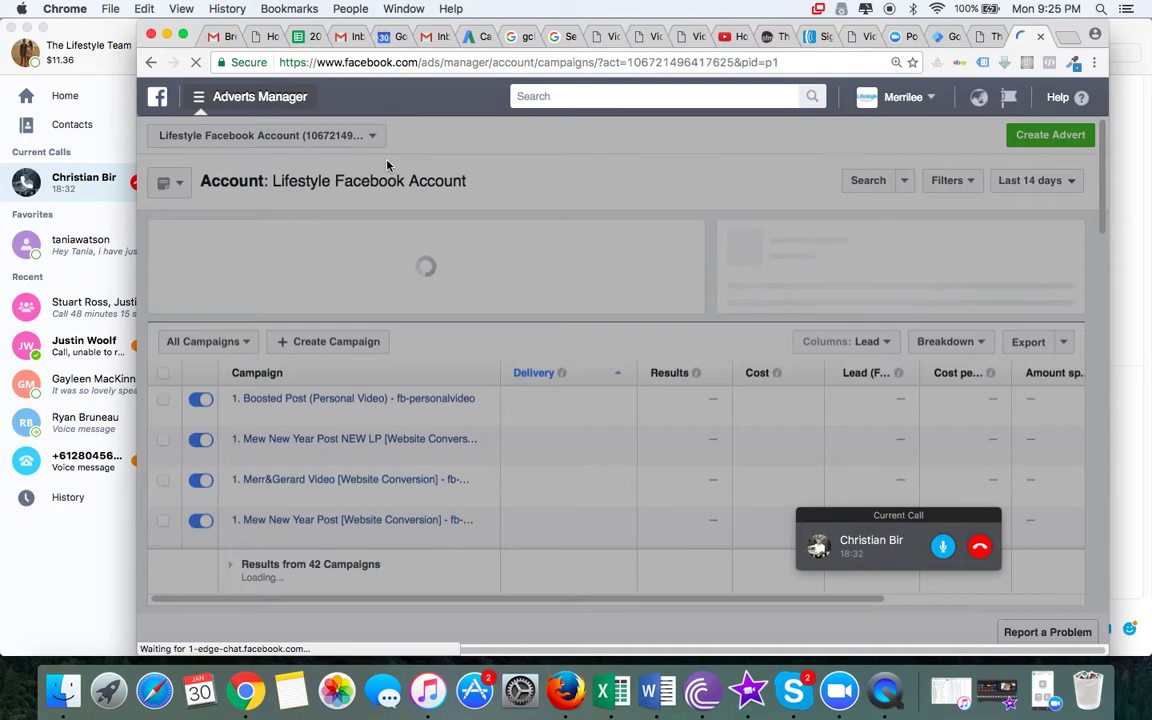
left_click(250, 96)
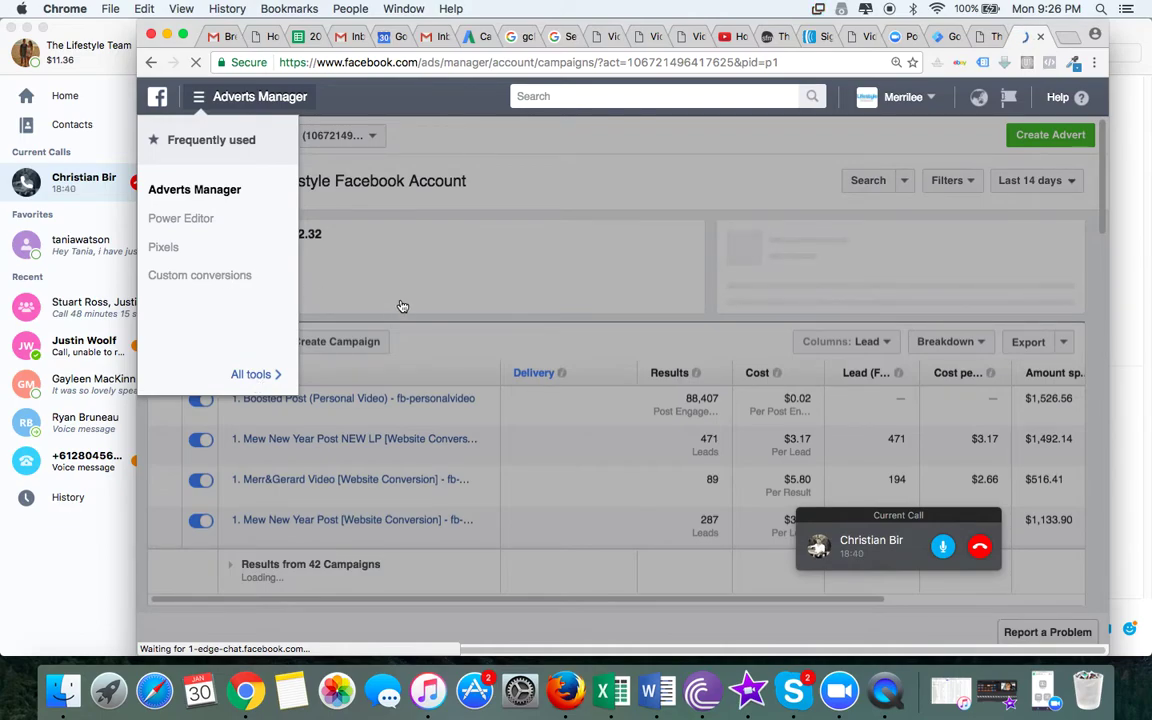
left_click(236, 278)
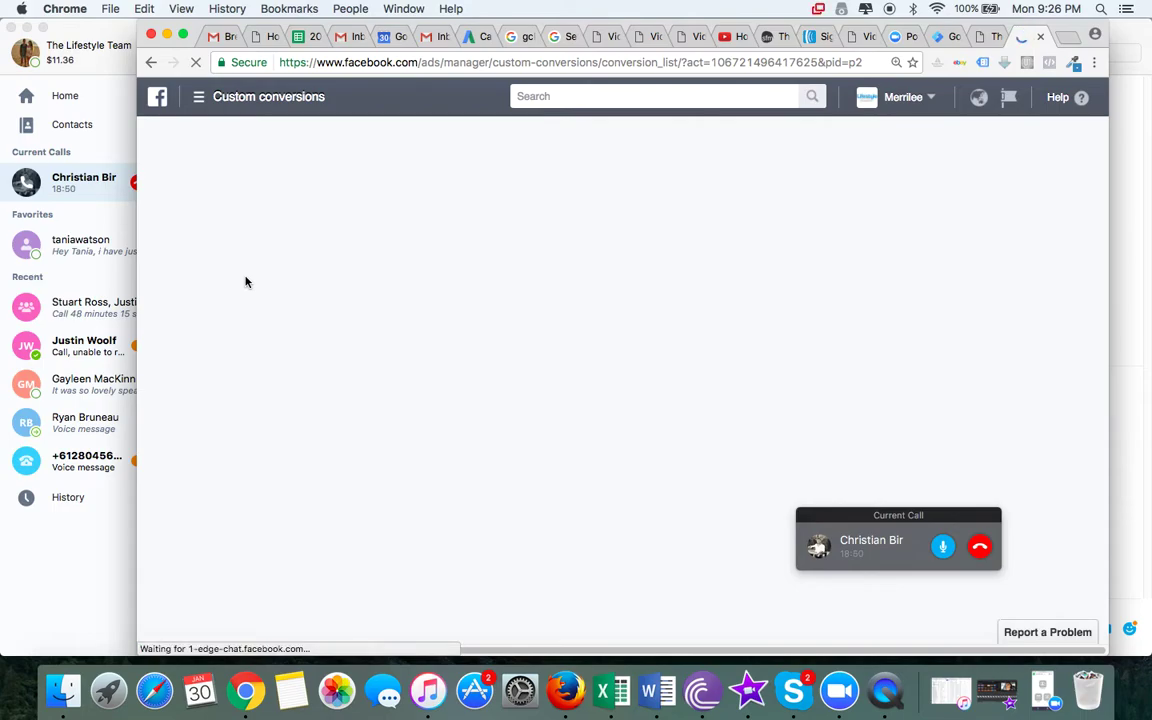
- Close the Zoom browser tab, return to Facebook Adverts Manager and open the Pixels page
left_click(908, 38)
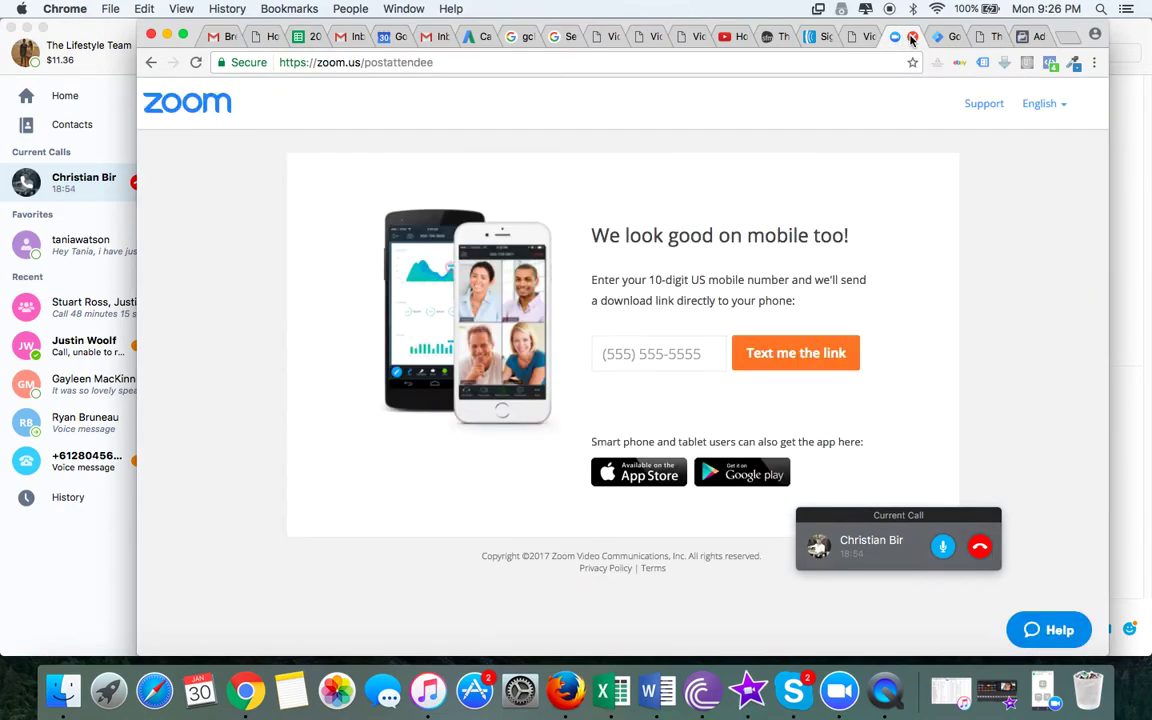
left_click(912, 37)
left_click(1030, 37)
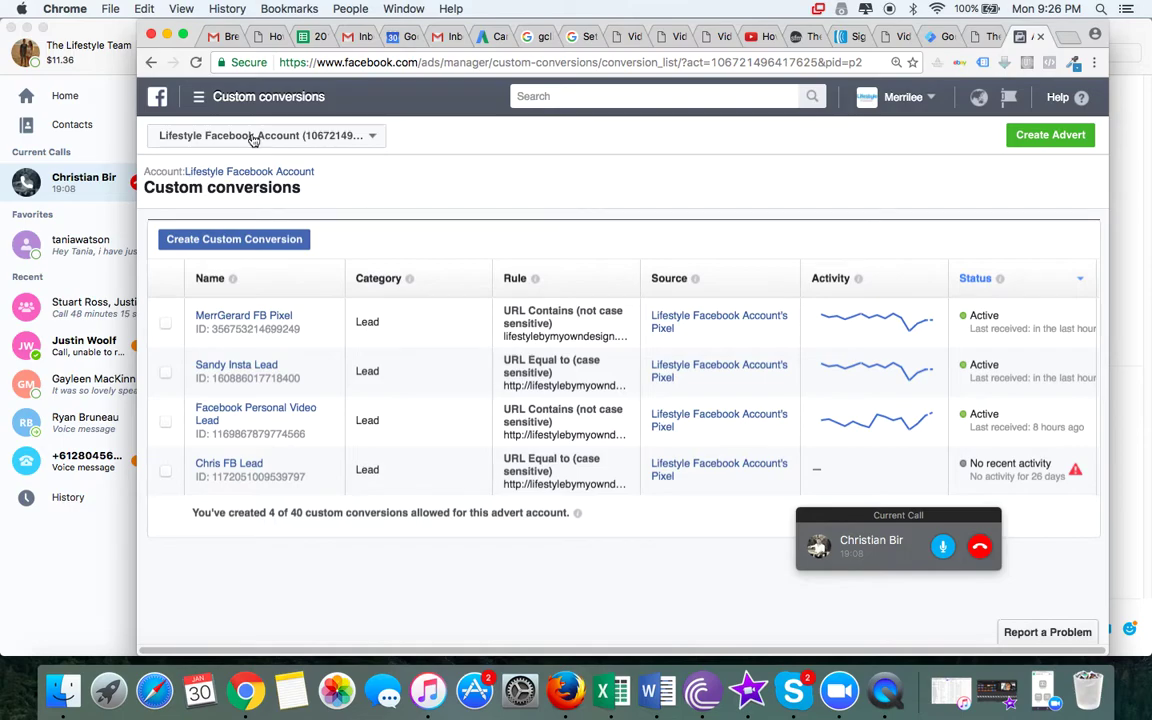
left_click(218, 98)
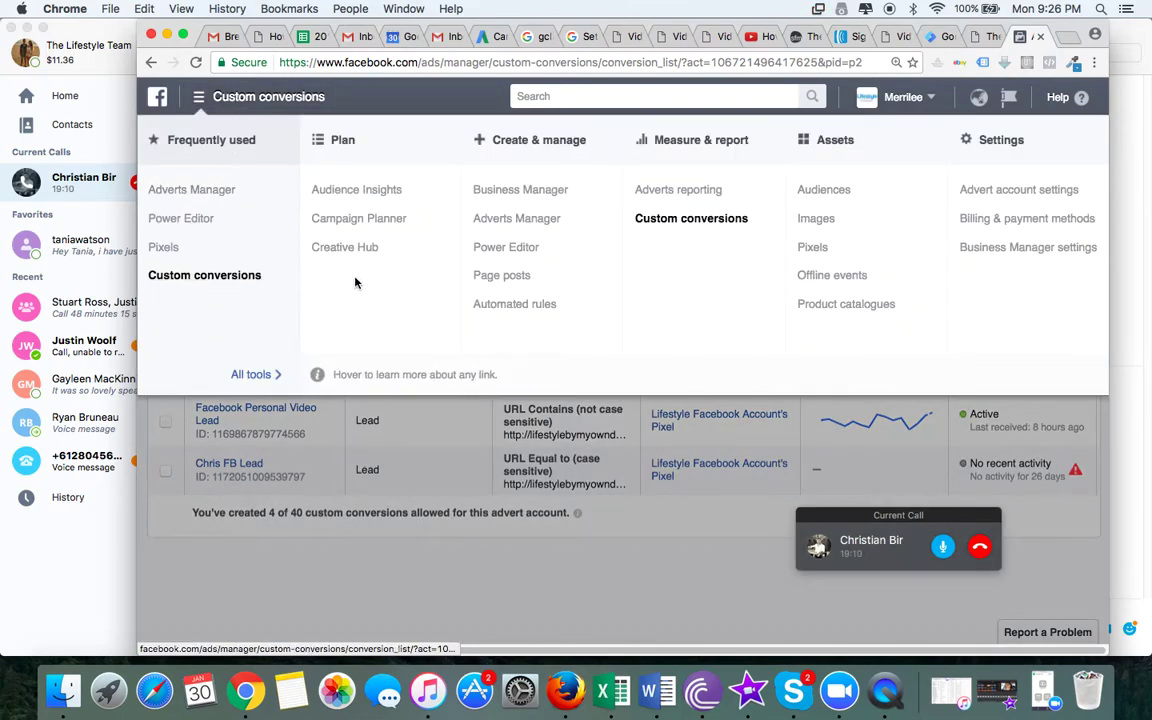
left_click(811, 249)
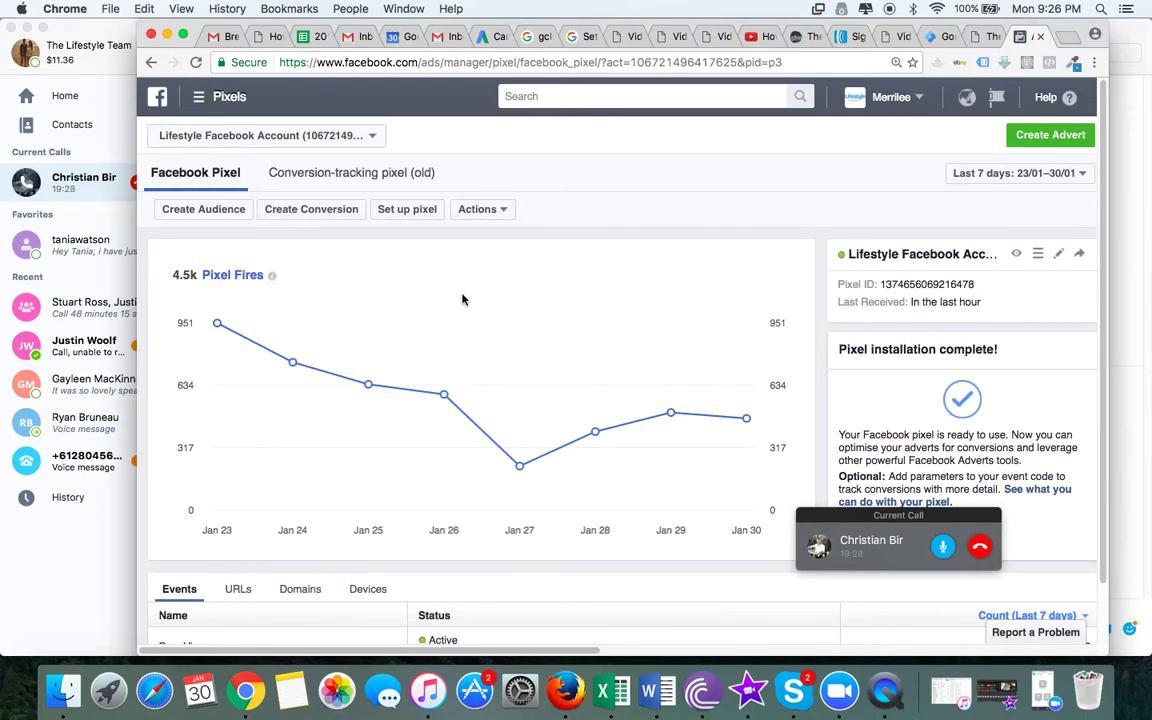
left_click(404, 209)
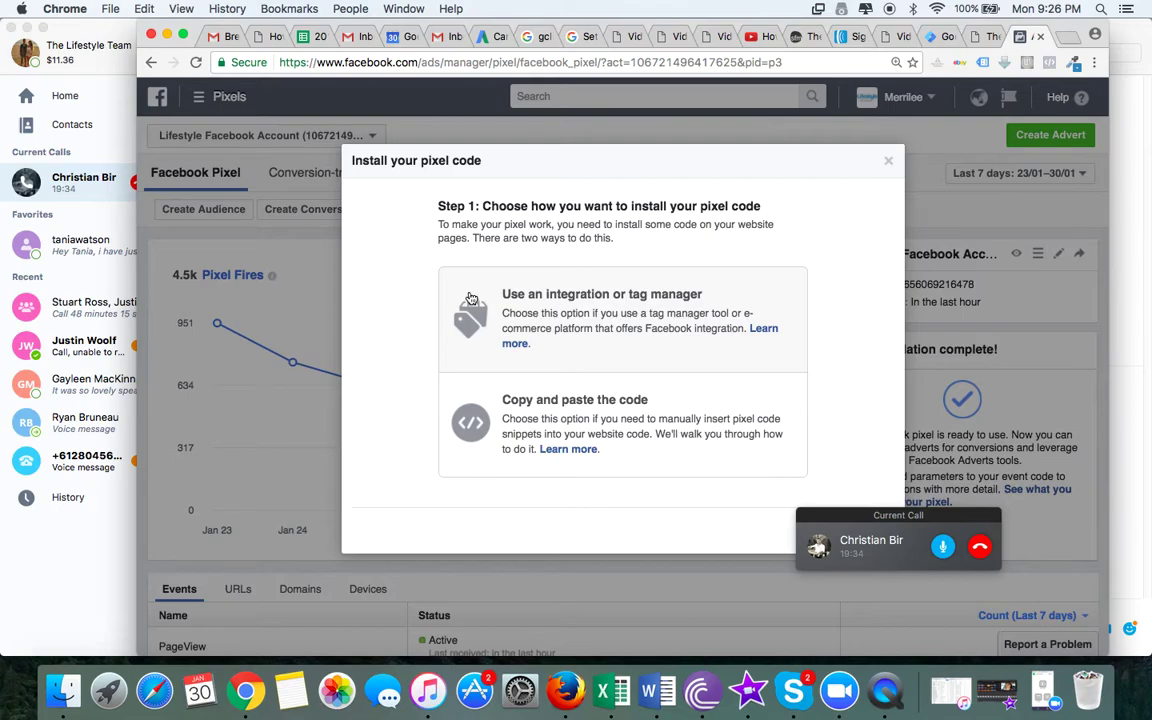
left_click(483, 281)
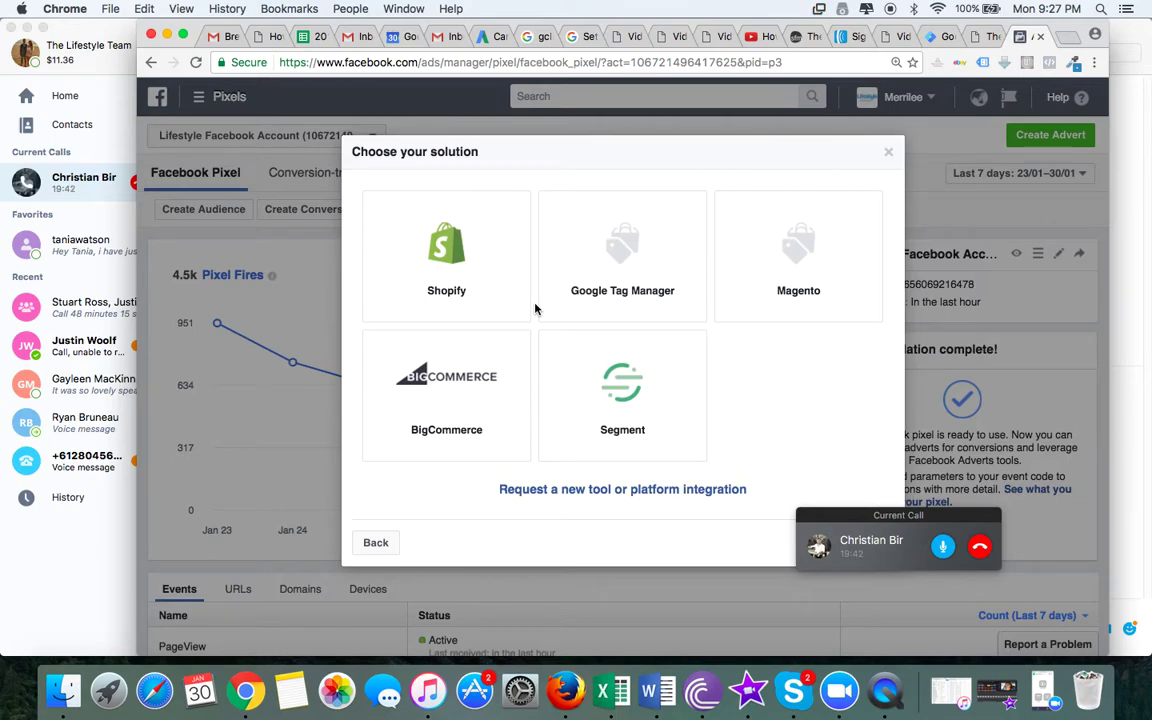
left_click(888, 151)
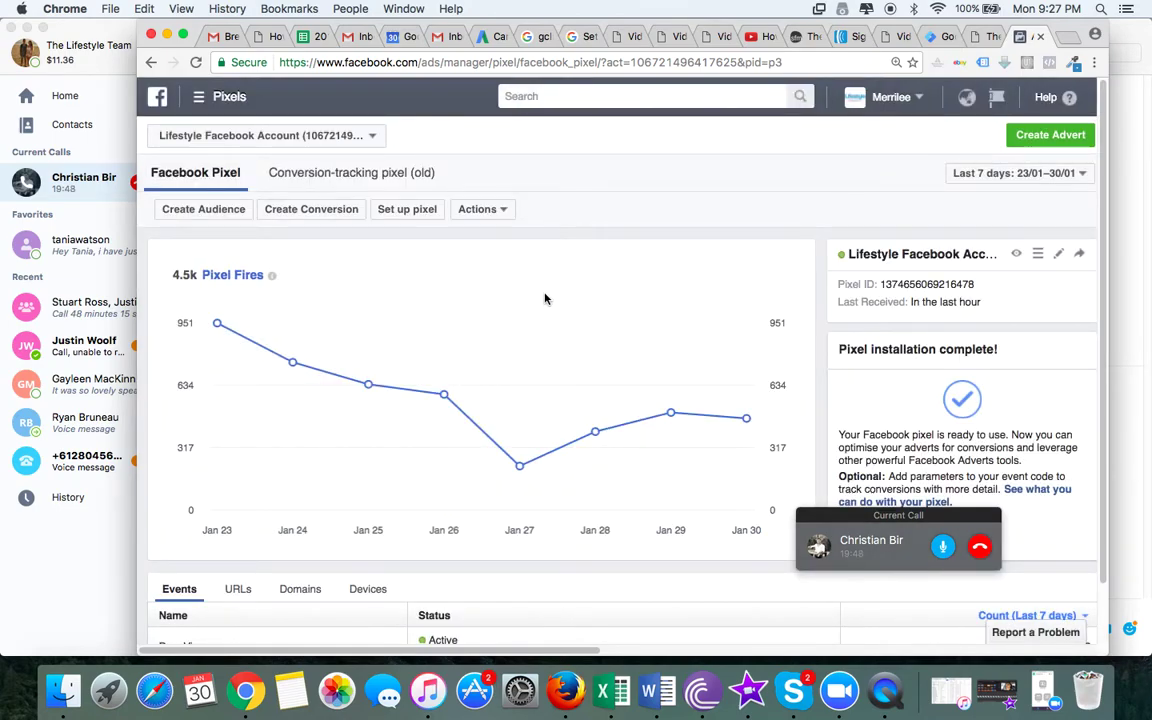
- Open the manual pixel installation instructions and copy the entire Facebook pixel base code
left_click(420, 213)
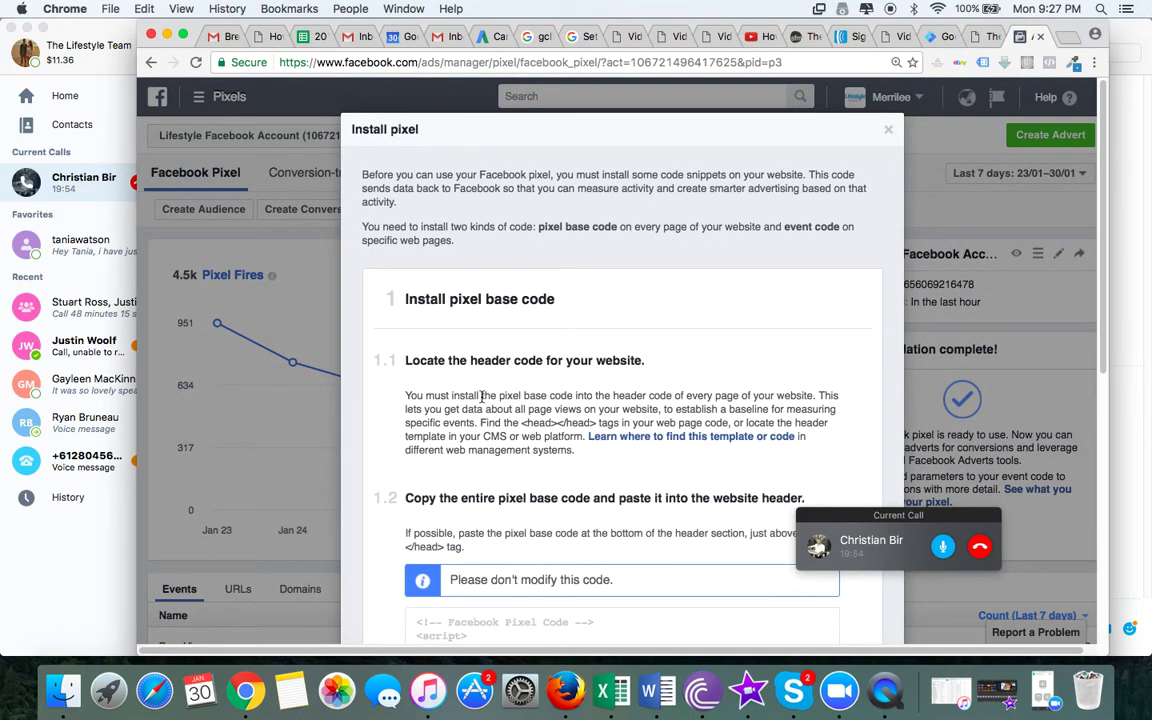
scroll(540, 475, "down", 5)
left_click(540, 475)
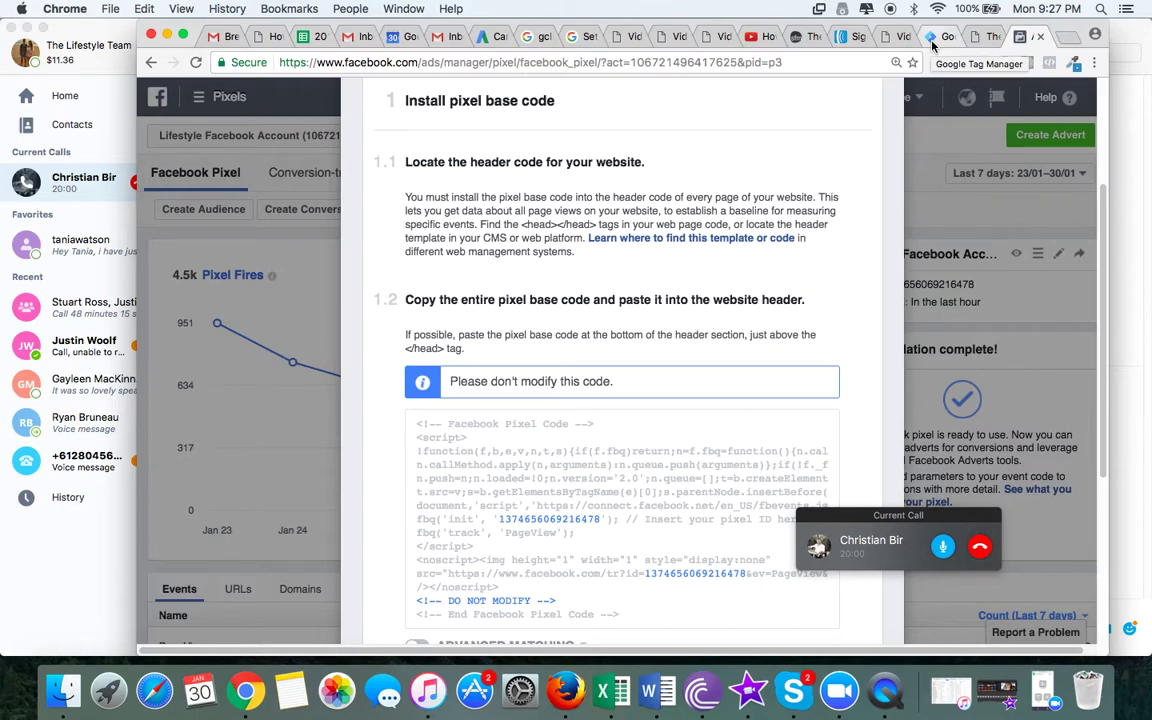
left_click(810, 44)
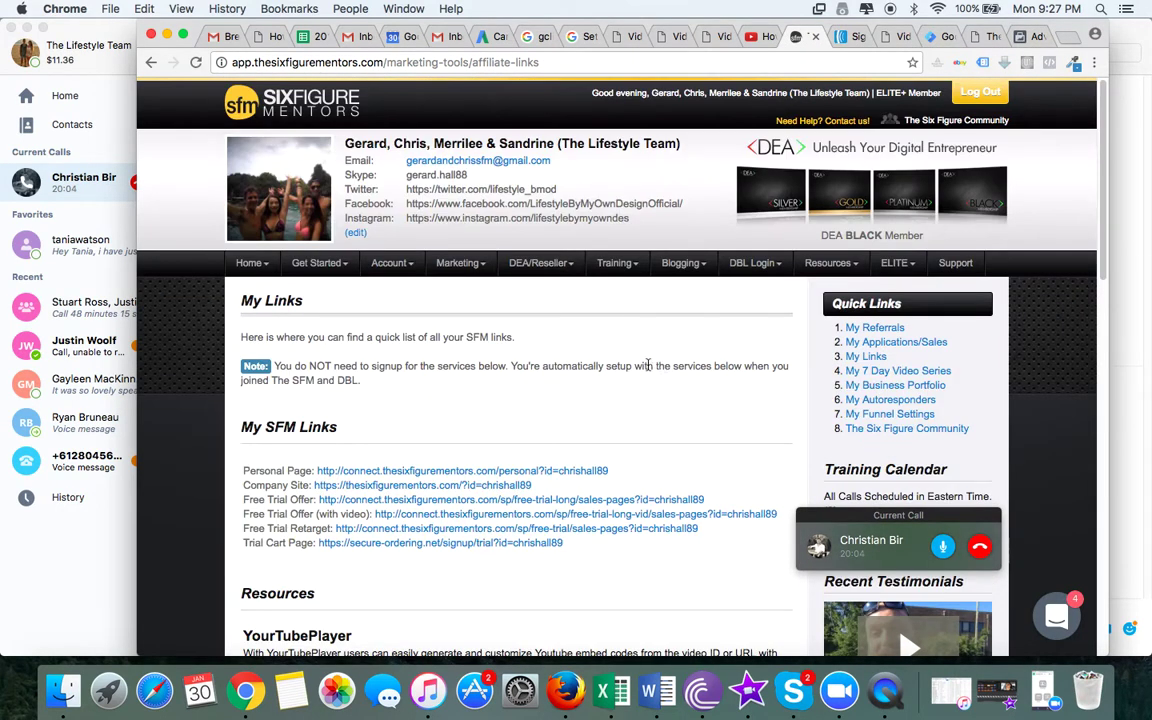
mouse_move(462, 264)
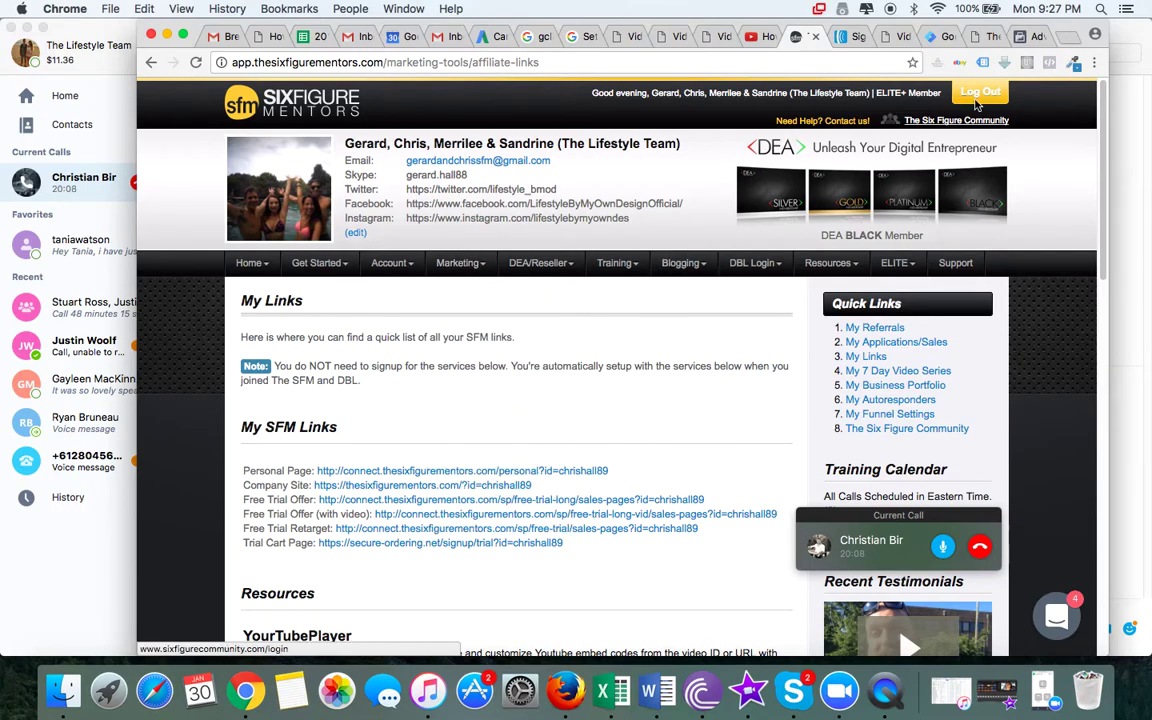
- Switch to Google Tag Manager and create a new tag with the Custom HTML type
left_click(938, 36)
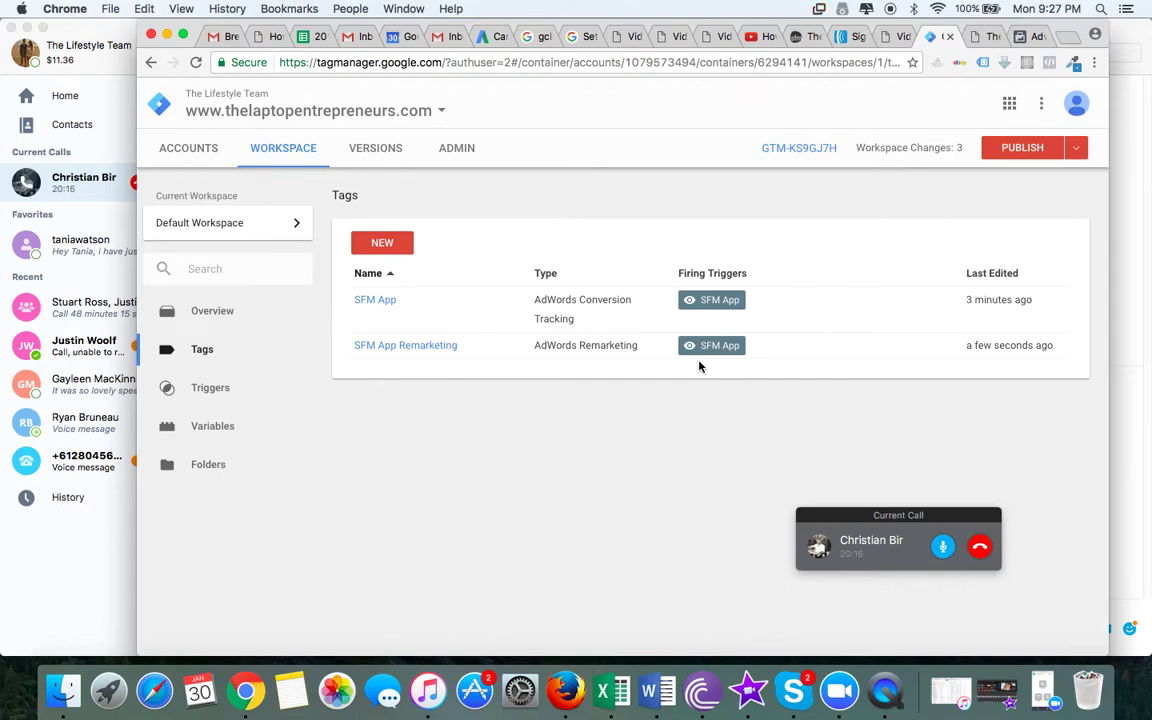
left_click(375, 250)
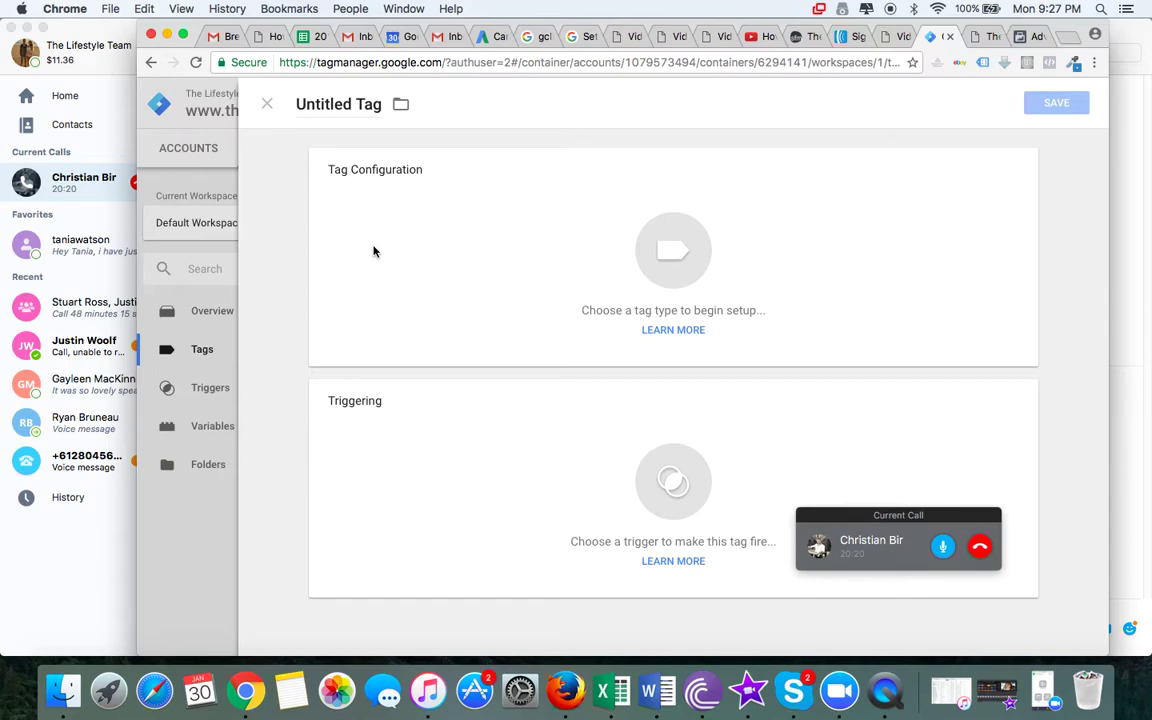
left_click(687, 263)
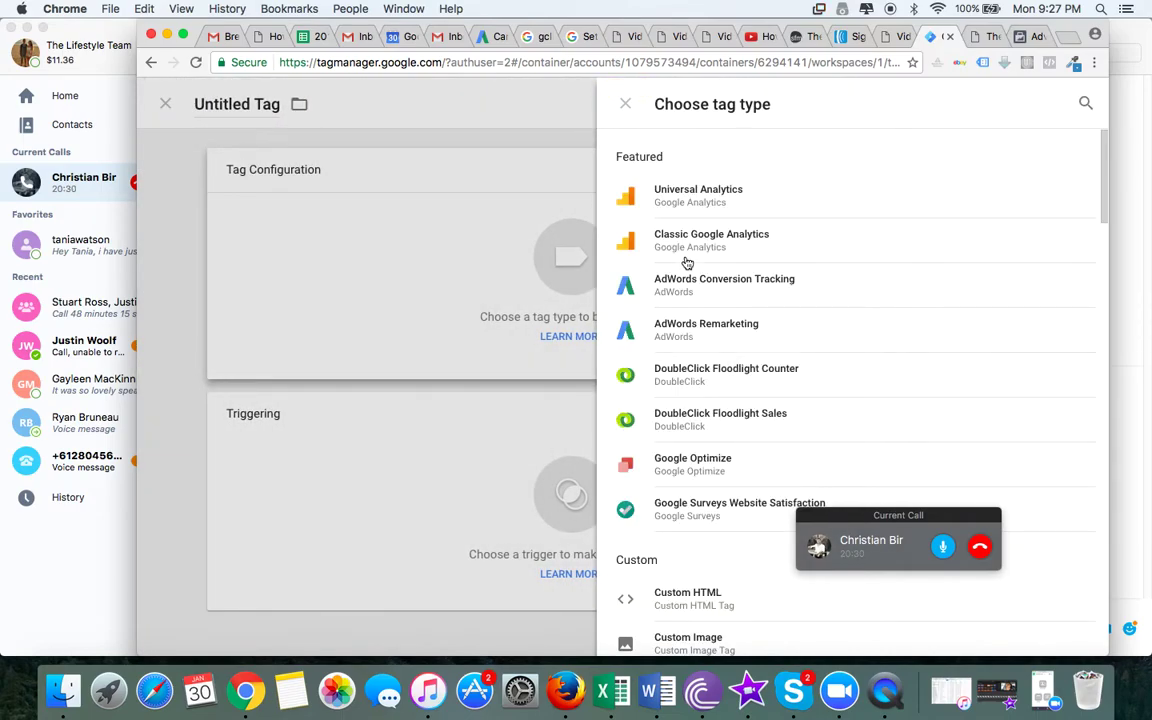
scroll(720, 400, "down", 2)
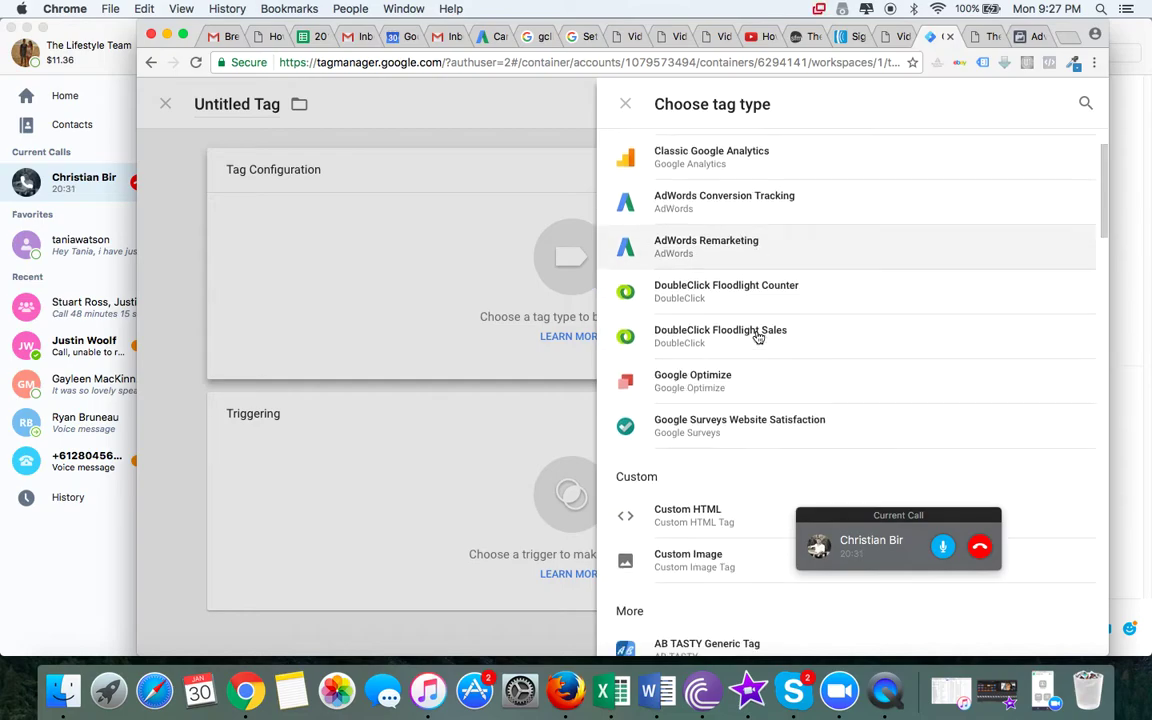
left_click(733, 533)
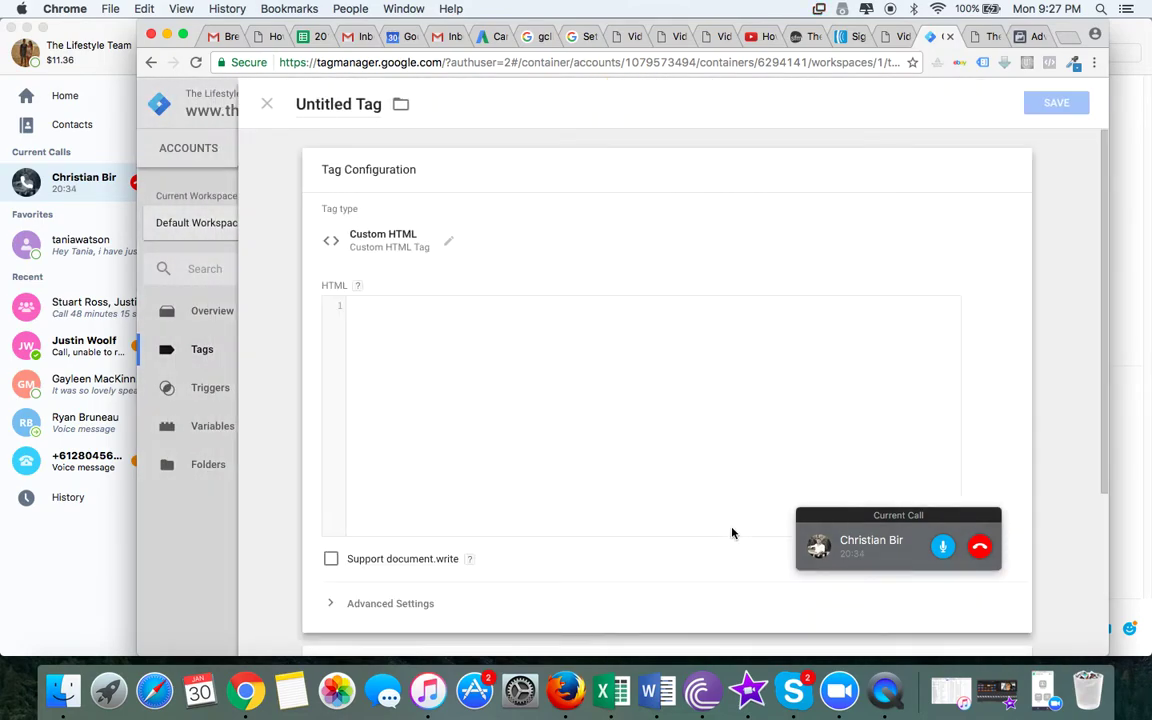
- Paste the copied Facebook pixel base code into the new tag's HTML
left_click(480, 378)
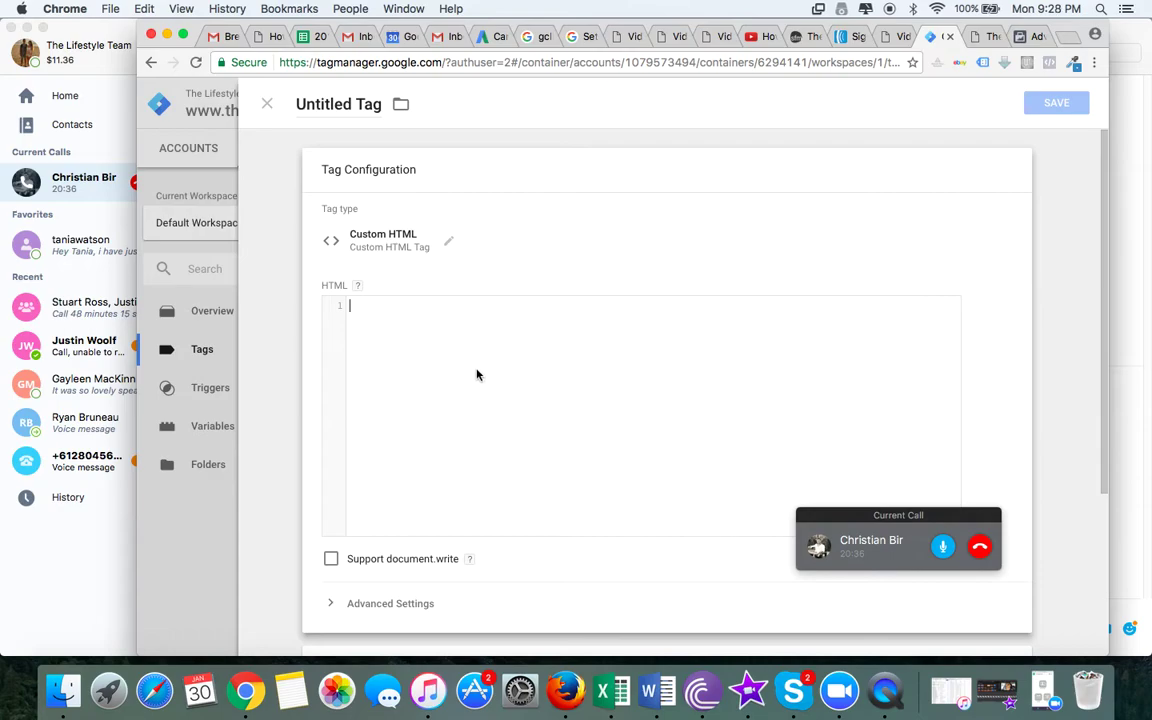
right_click(393, 329)
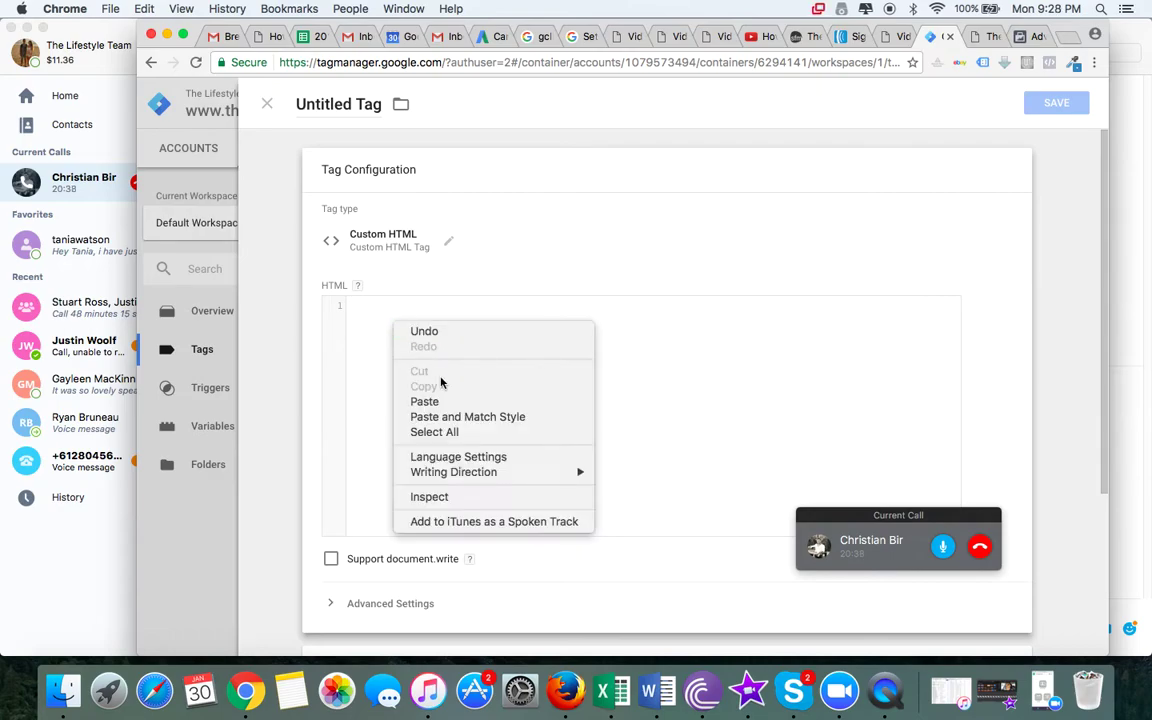
left_click(445, 400)
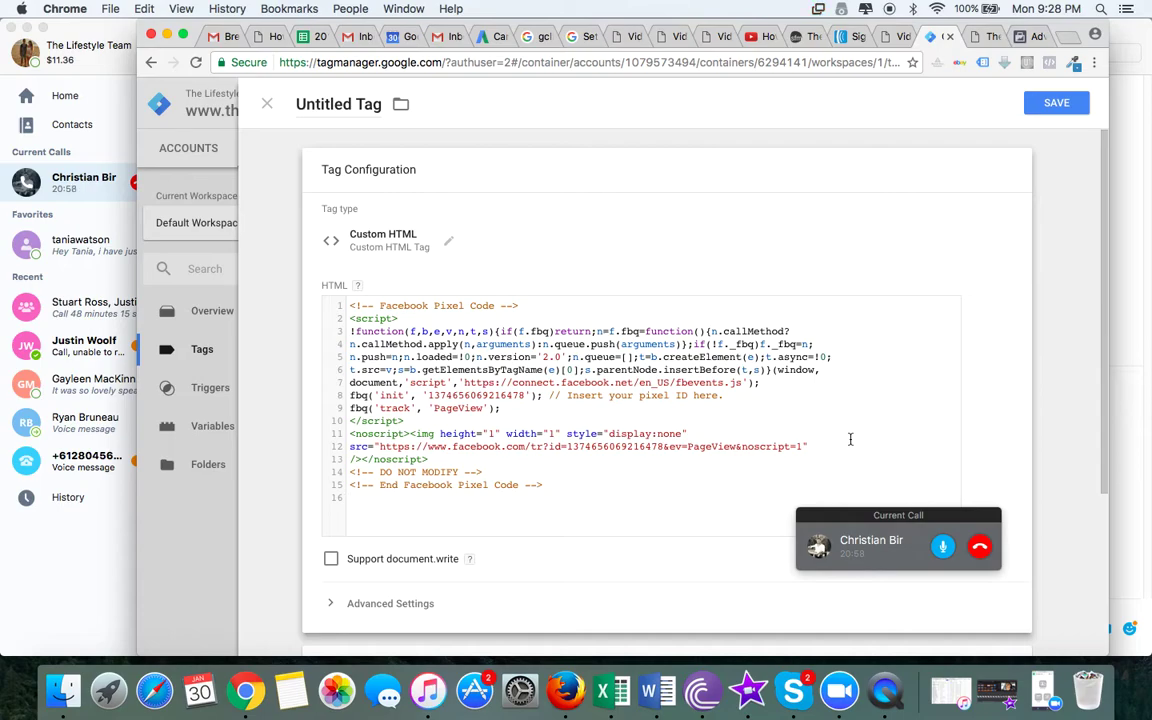
- Assign the SFM App page view trigger to the Facebook pixel tag
scroll(921, 437, "down", 5)
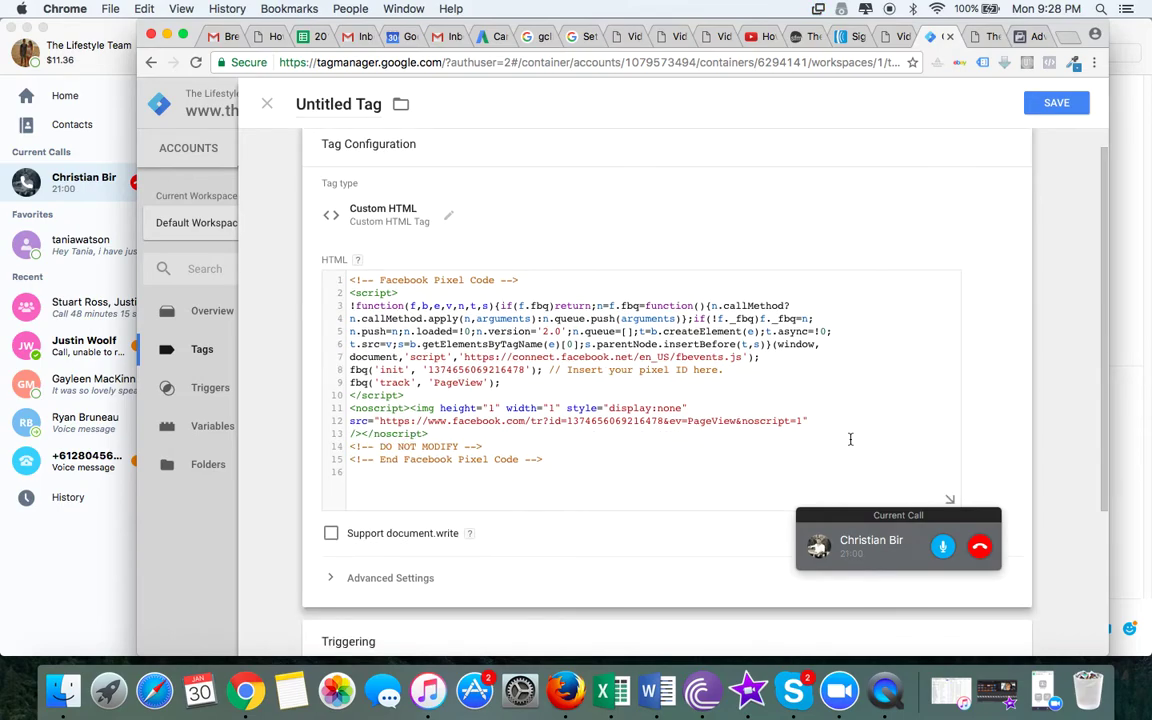
left_click(675, 513)
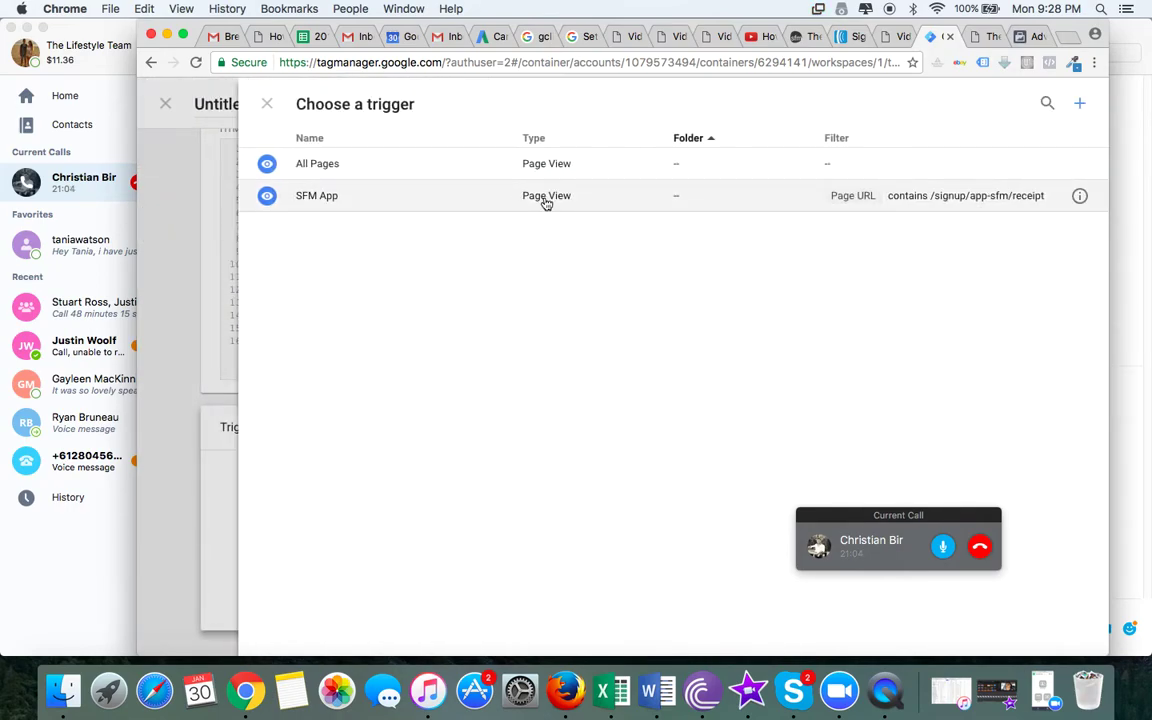
left_click(404, 195)
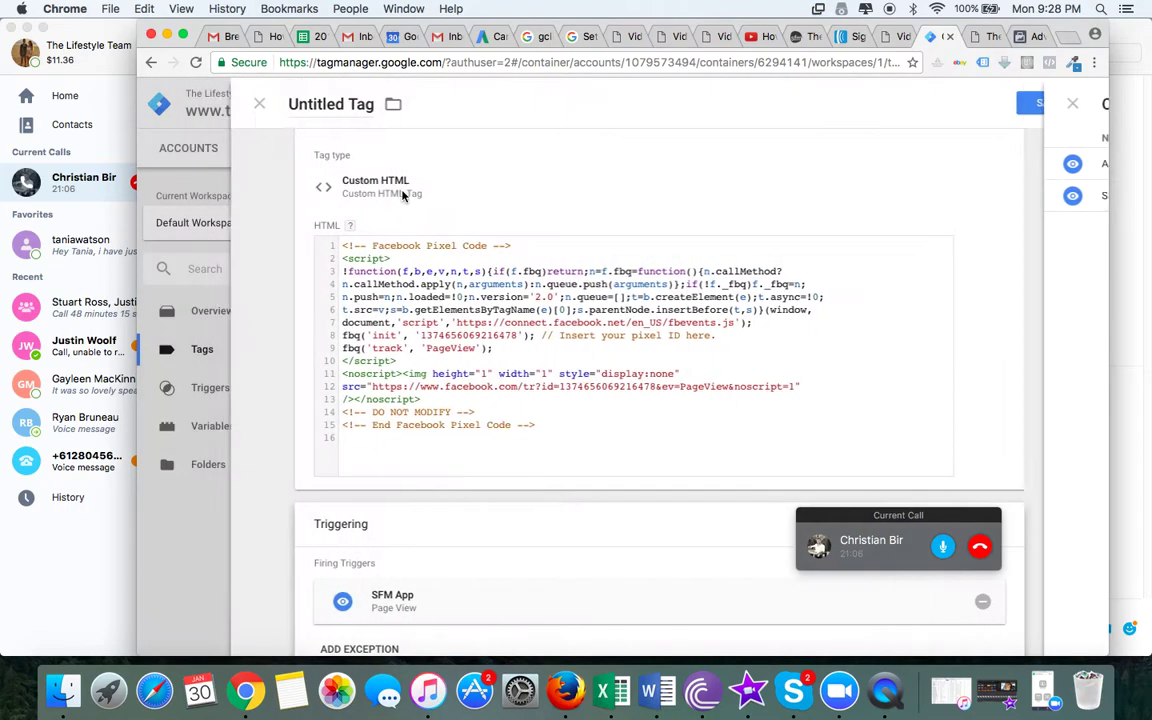
- Name the Custom HTML tag "Facebook App"
left_click(312, 100)
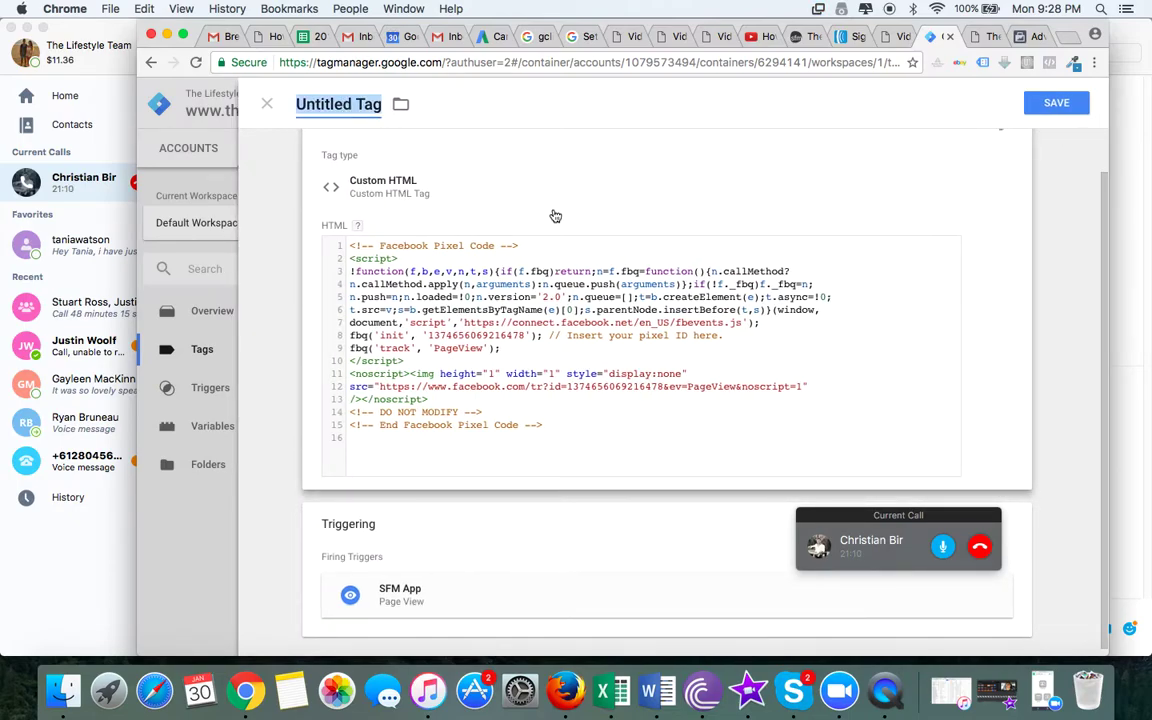
type("Facebook App")
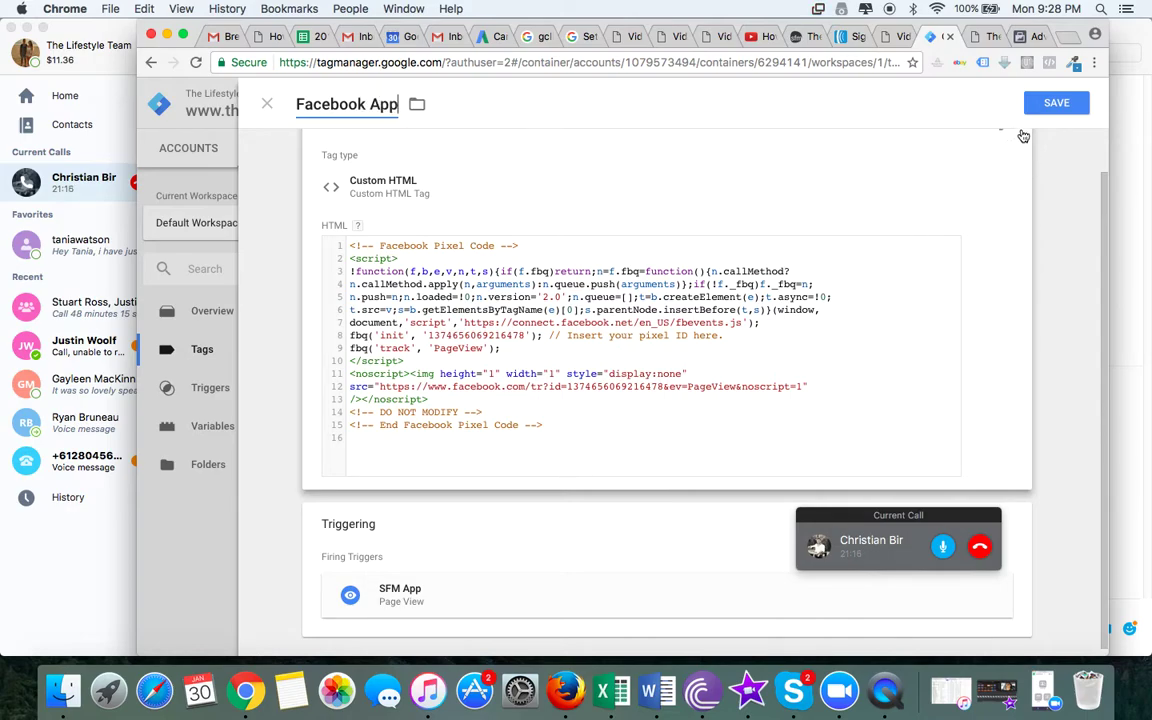
scroll(1126, 77, "down", 1)
left_click(1122, 81)
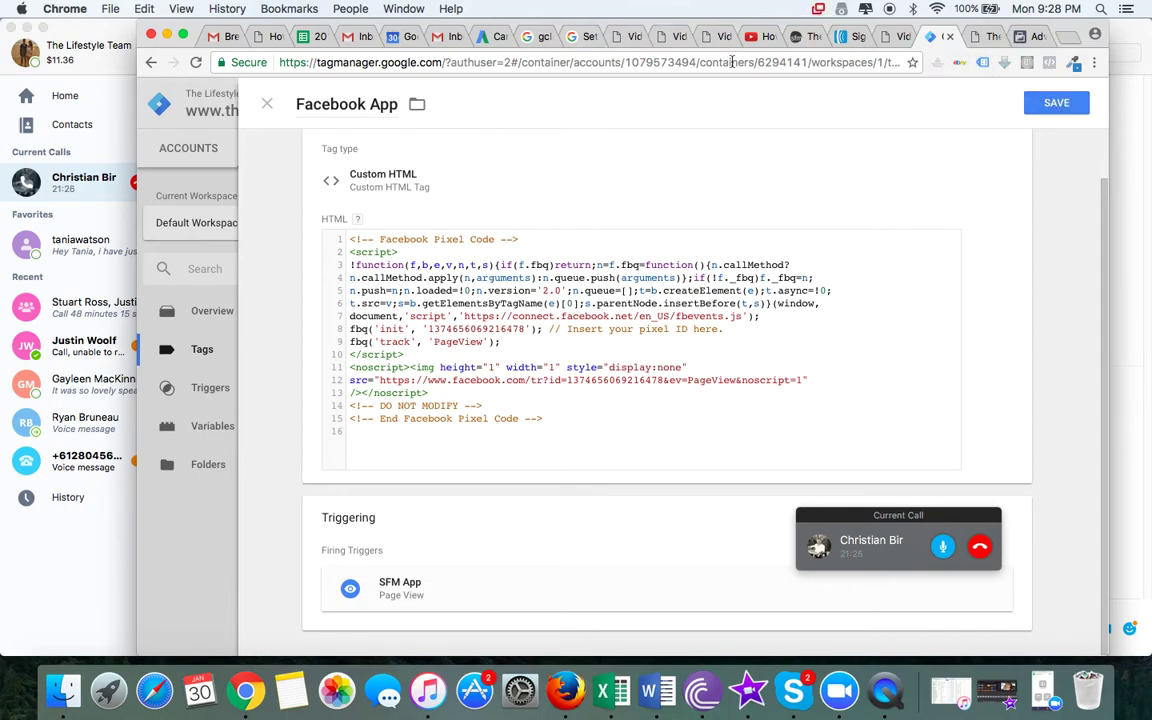
- Switch to the Facebook Pixels page and close the pixel base code installation instructions
left_click(1028, 36)
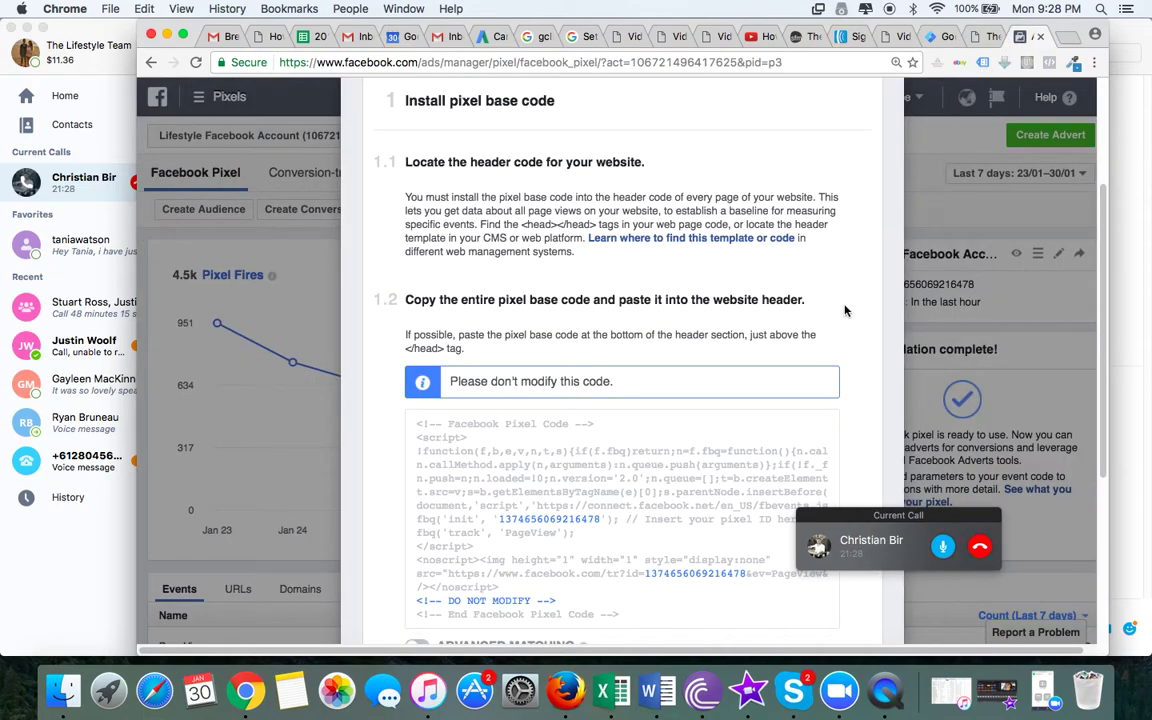
scroll(760, 360, "down", 5)
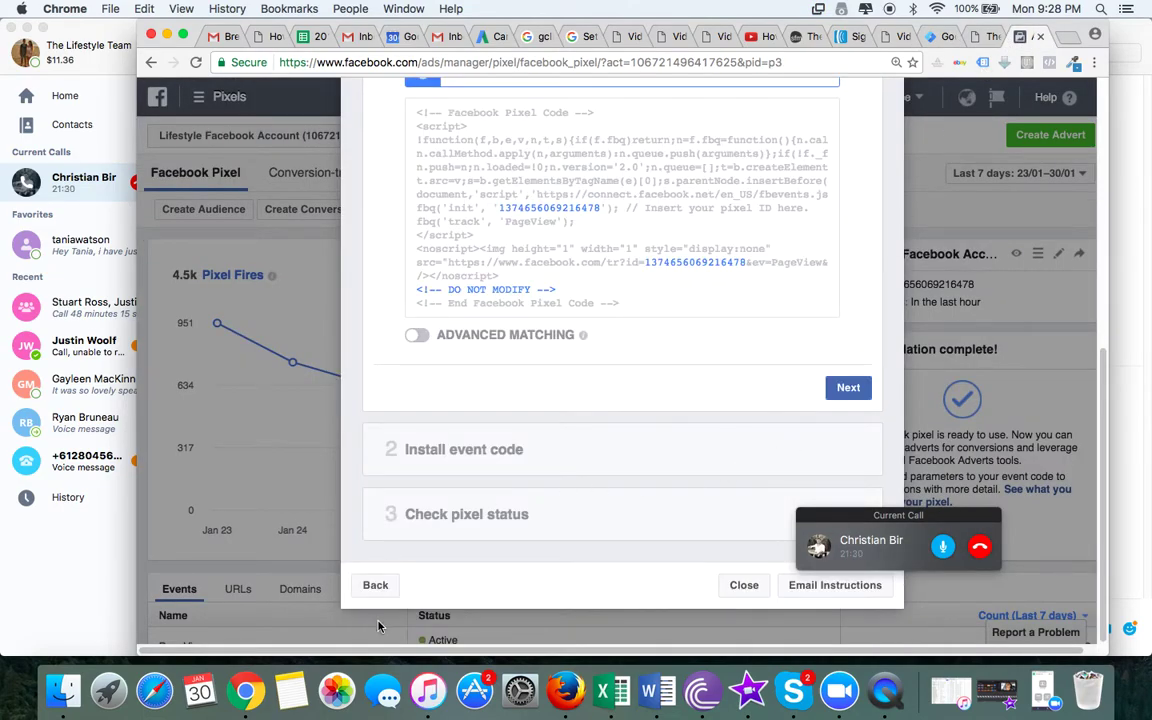
left_click(744, 585)
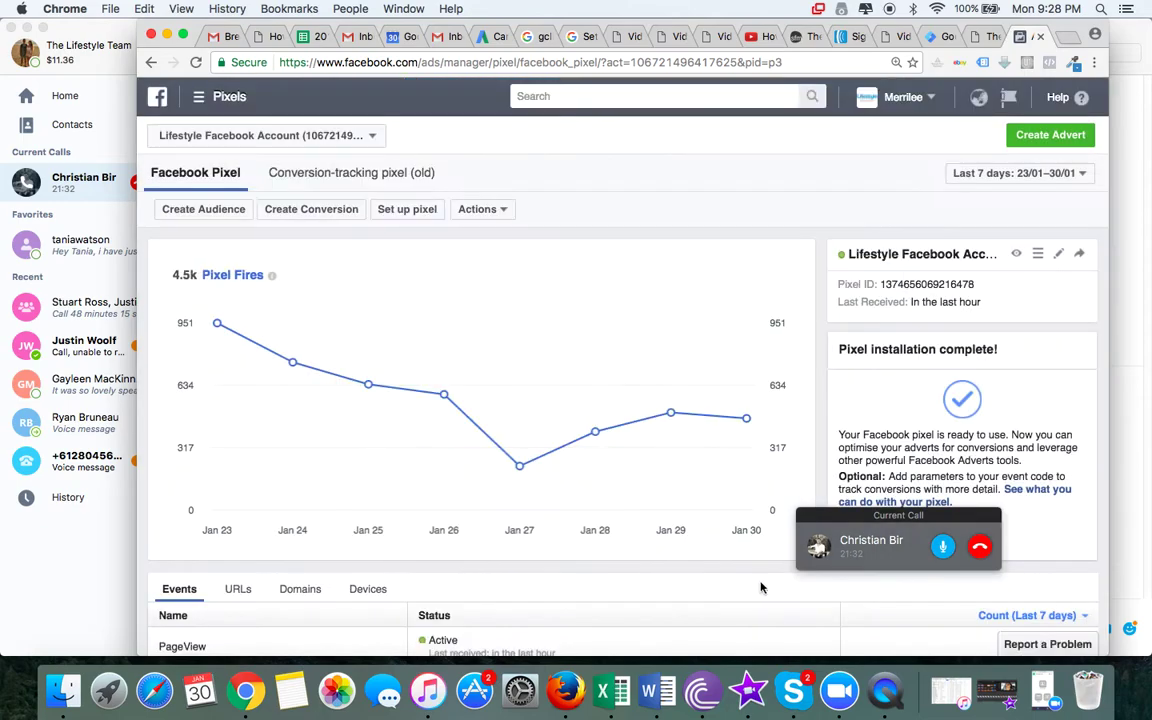
left_click_drag(879, 515, 955, 573)
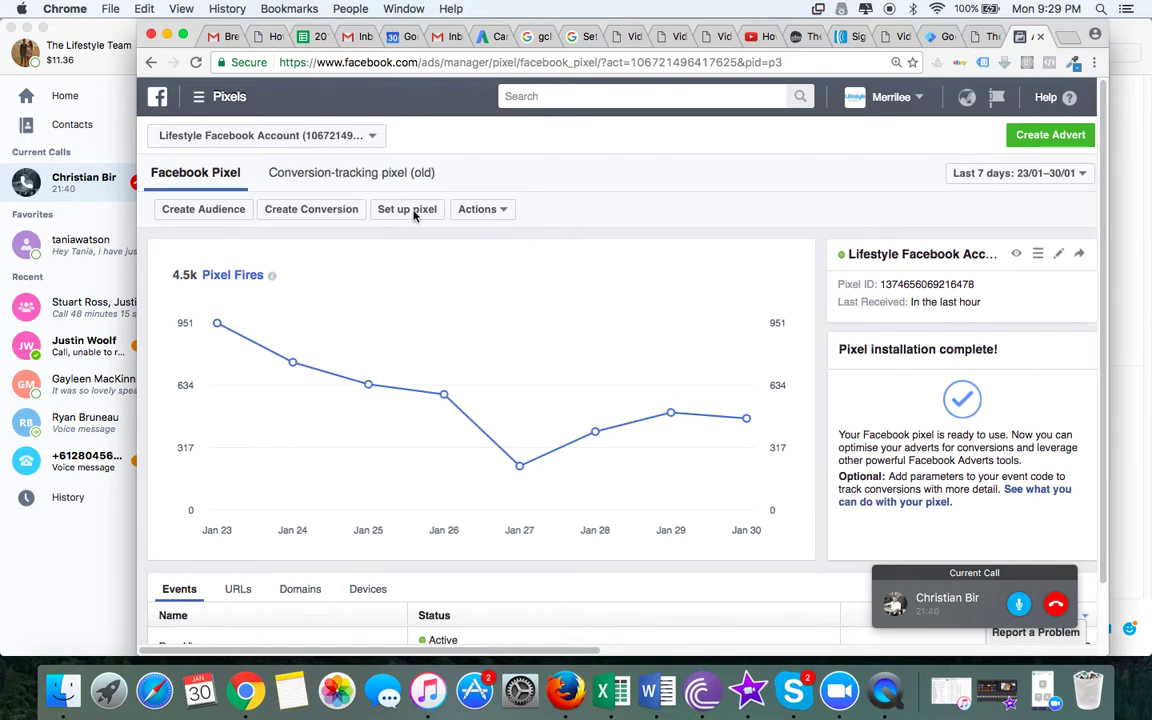
- Open the Custom conversions page for the Lifestyle Facebook Account
left_click(194, 96)
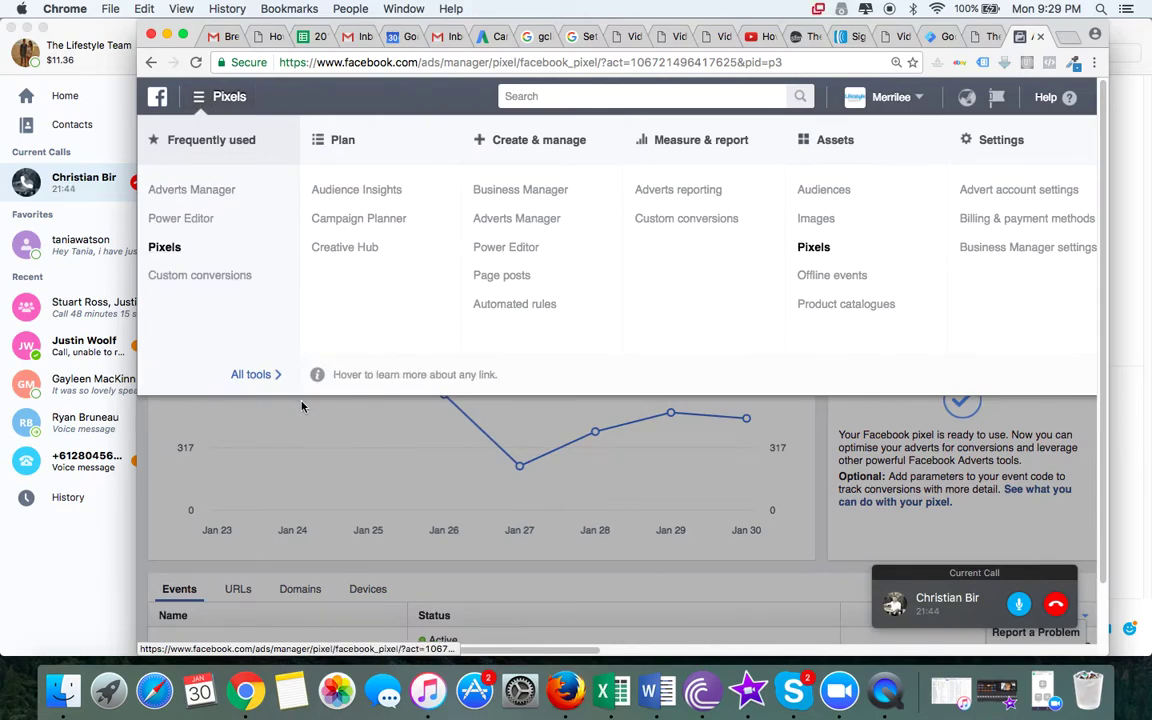
scroll(446, 426, "down", 1)
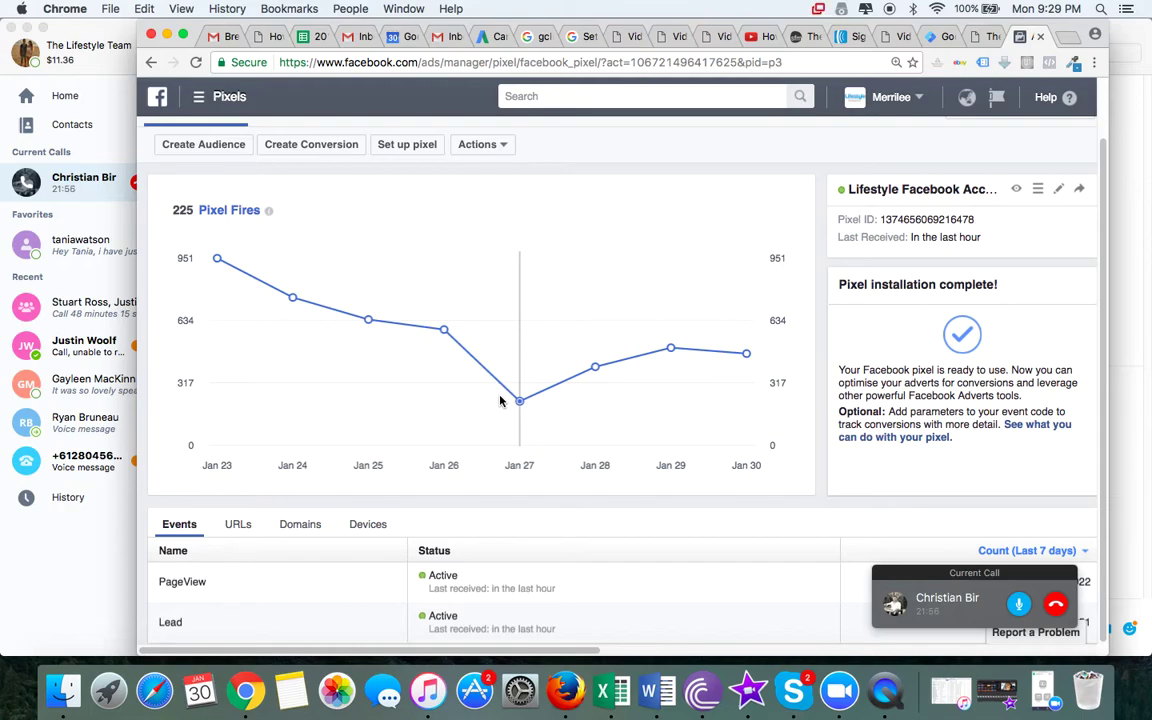
scroll(501, 400, "up", 2)
scroll(501, 400, "down", 2)
scroll(501, 400, "up", 2)
scroll(501, 400, "down", 2)
left_click(199, 278)
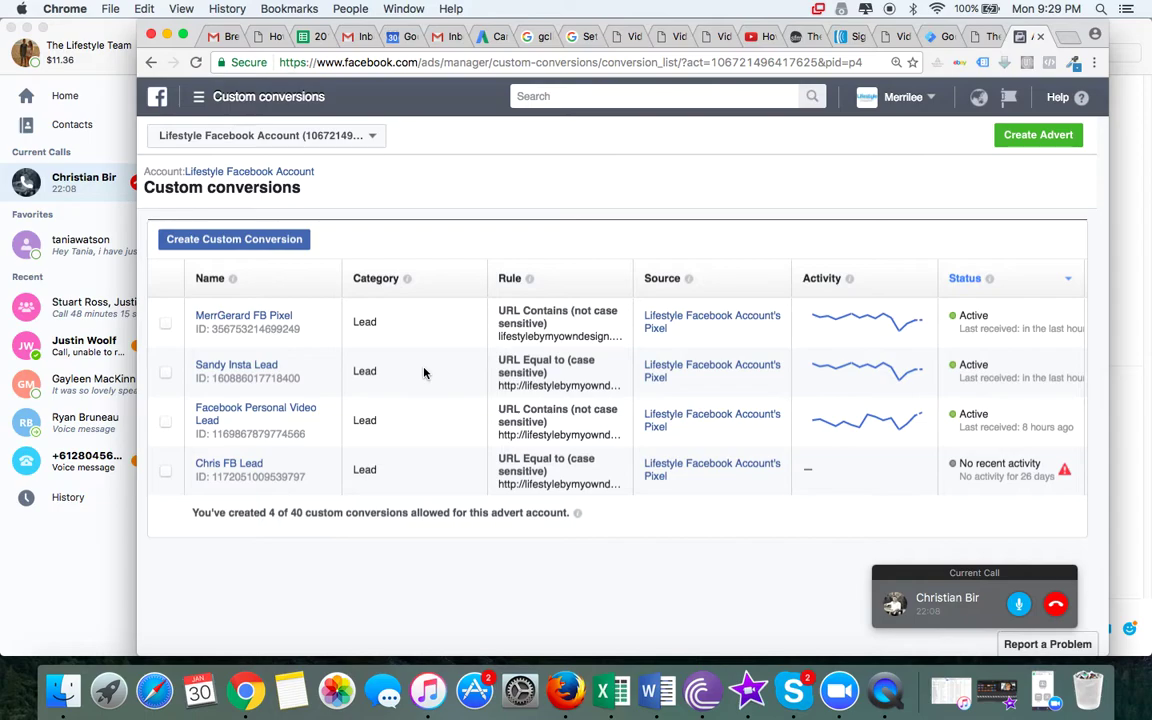
- Begin a new custom conversion and copy the full receipt page URL from the link shared in the Skype chat
left_click(262, 238)
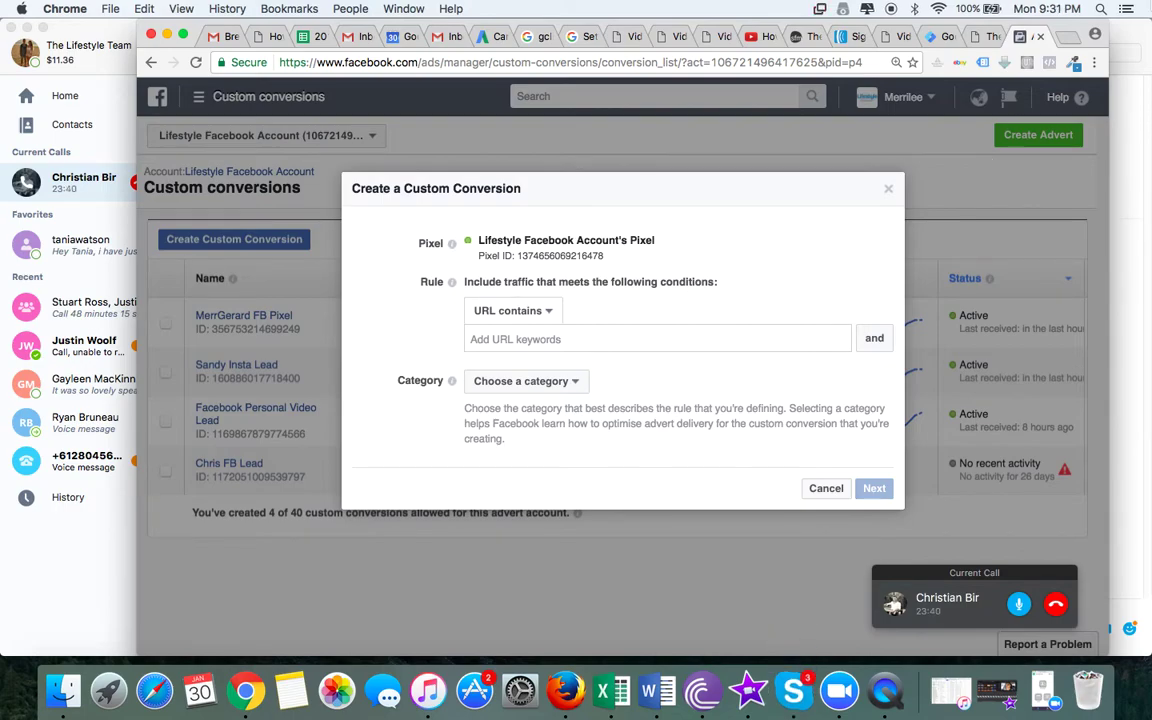
left_click(765, 600)
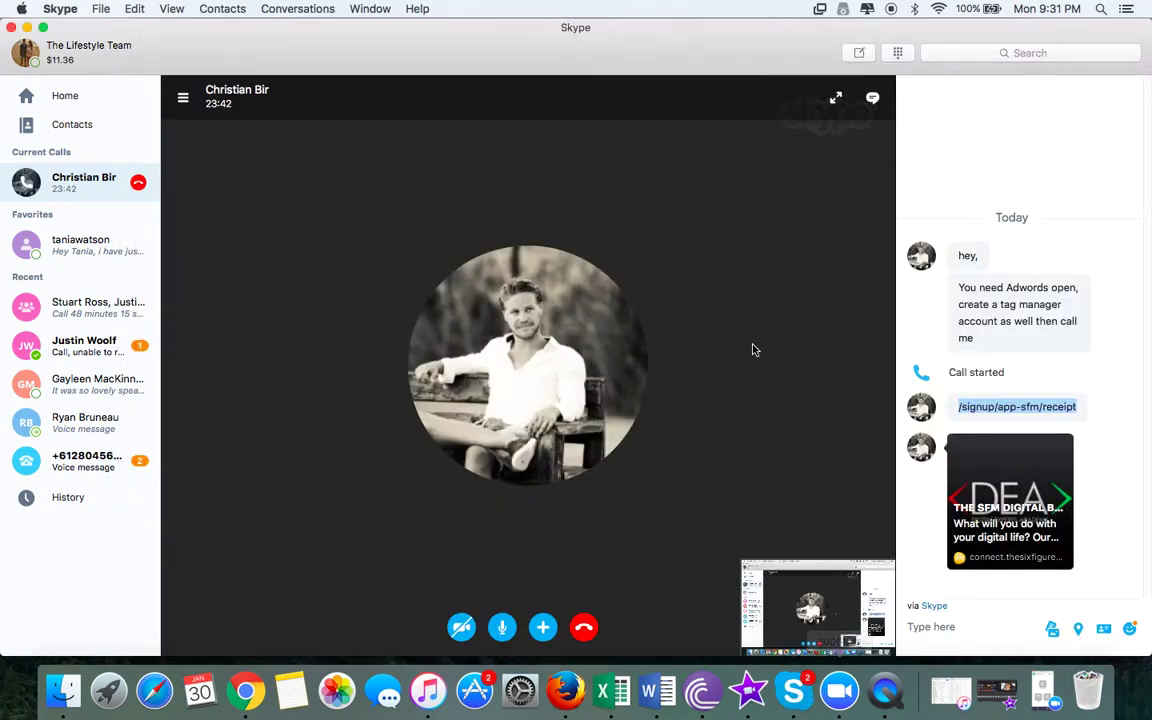
left_click(1010, 528)
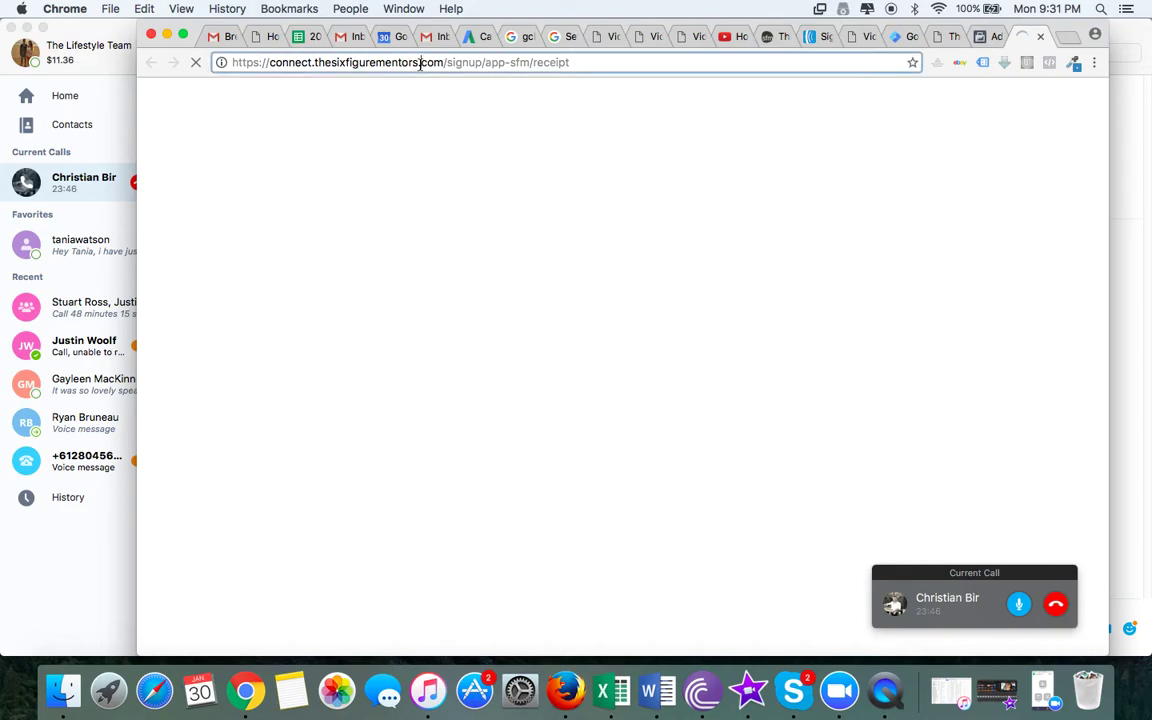
left_click(420, 63)
key("super+c")
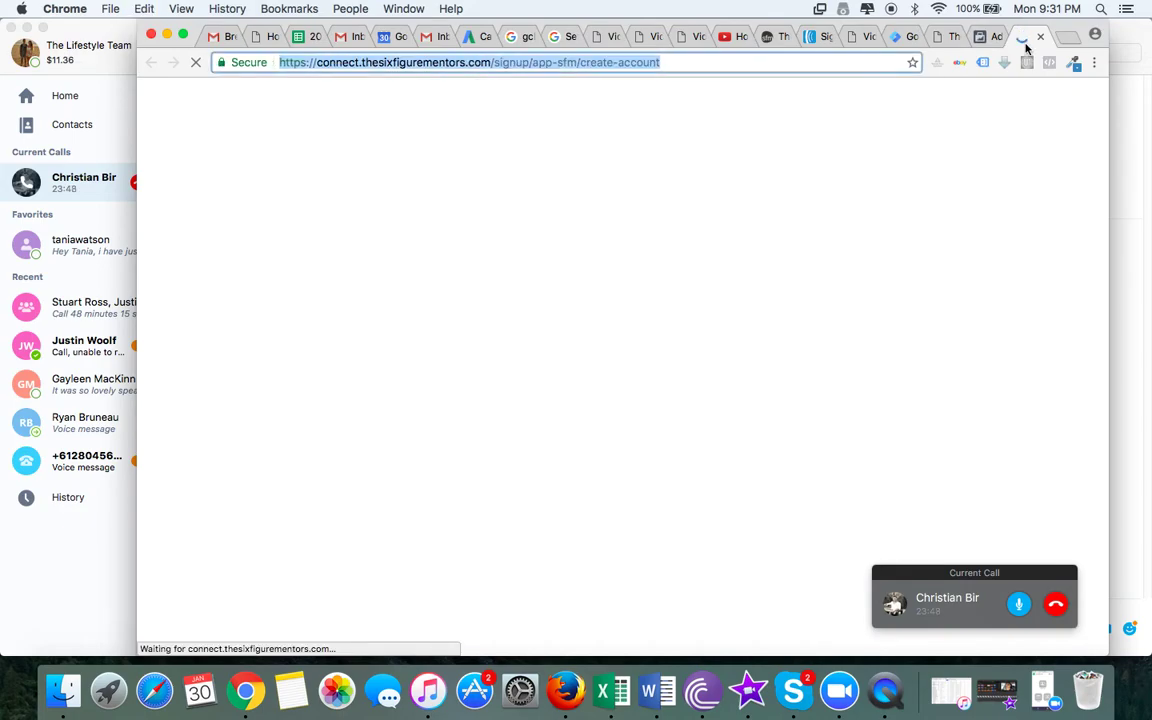
left_click(1039, 37)
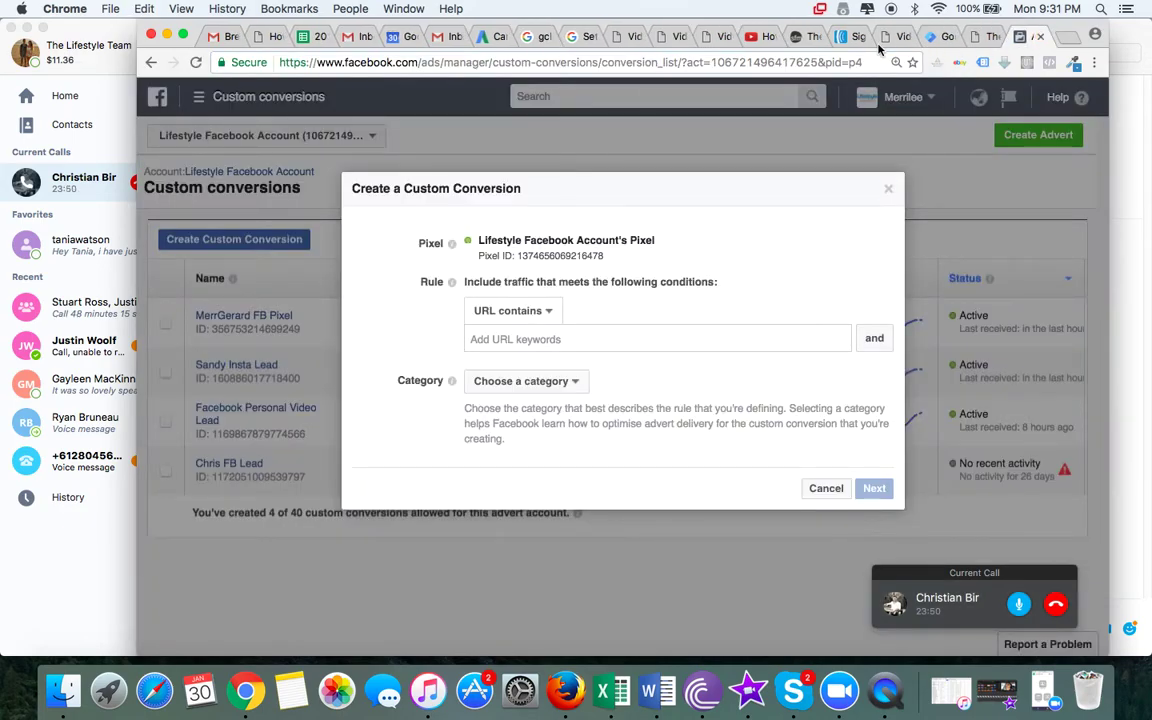
left_click(532, 339)
key("super+v")
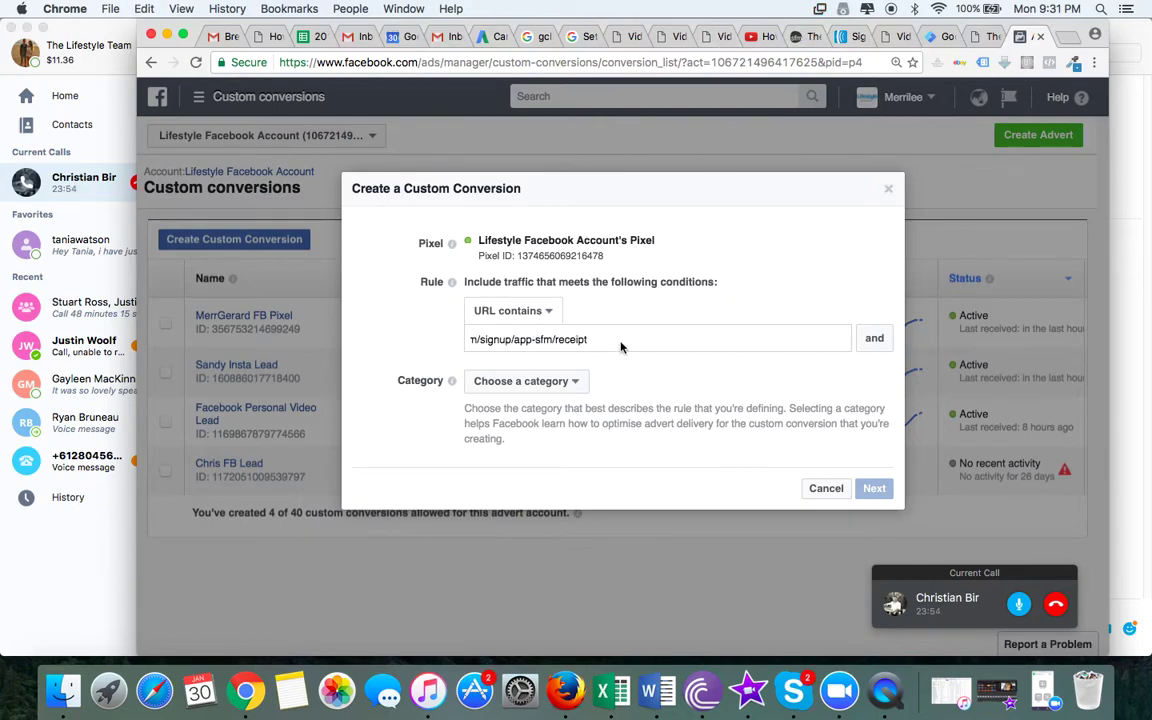
key("Return")
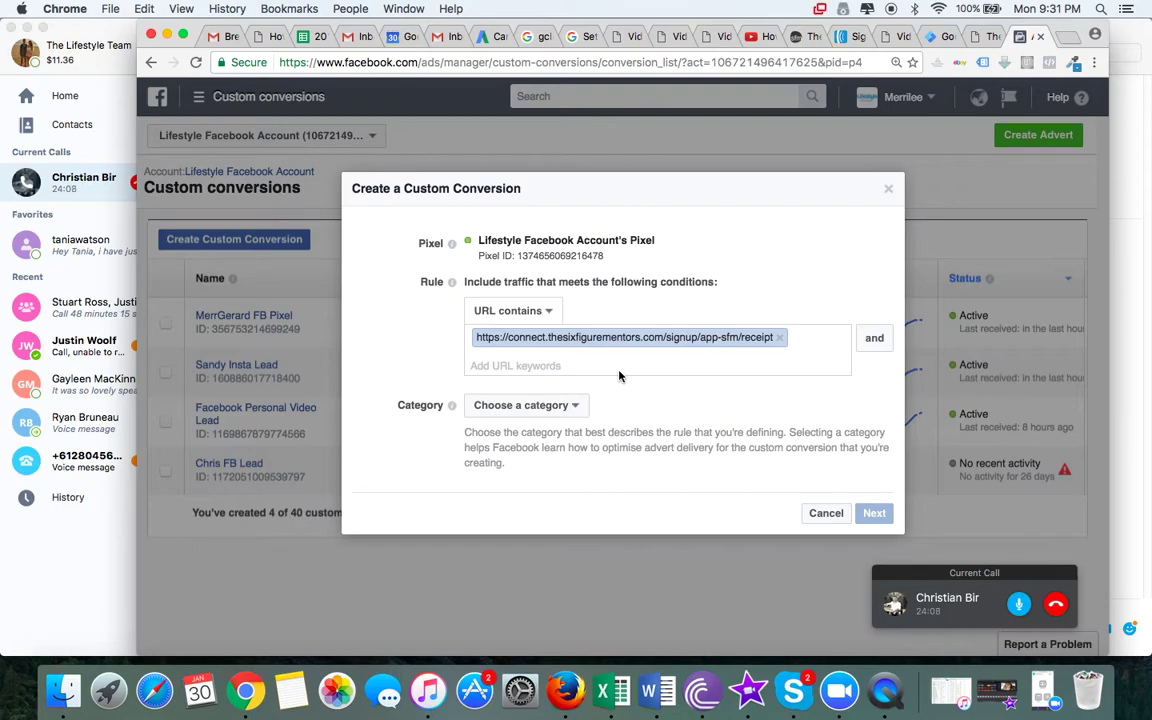
left_click(510, 311)
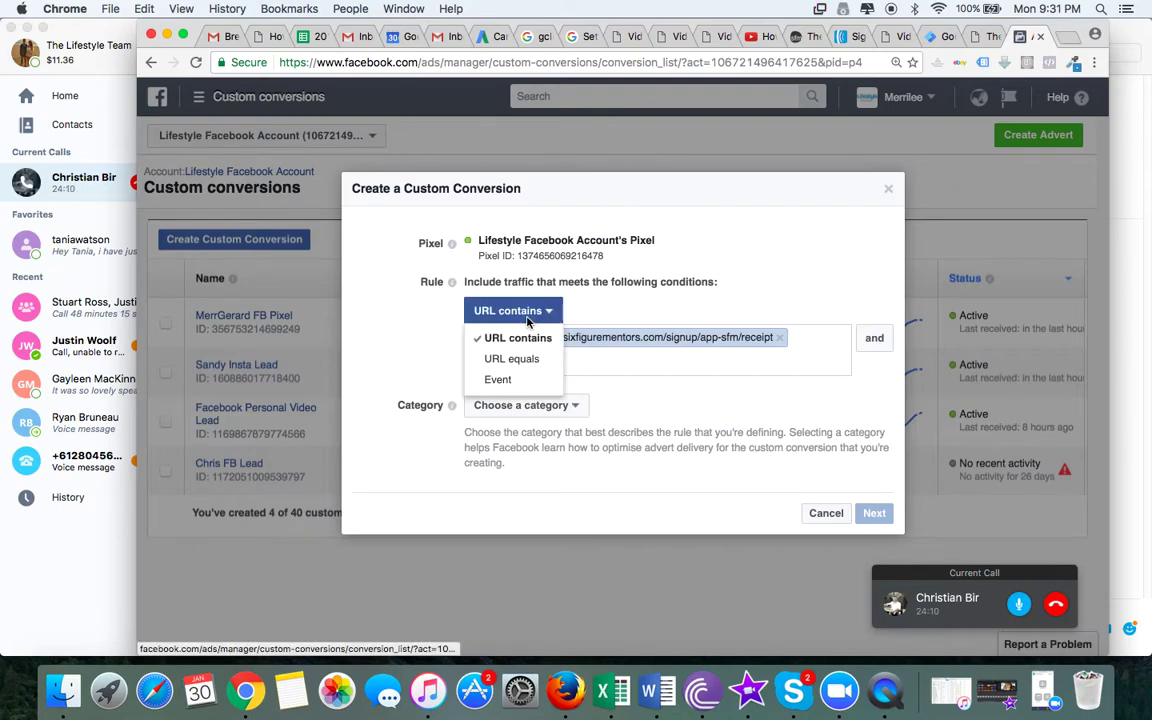
left_click(499, 360)
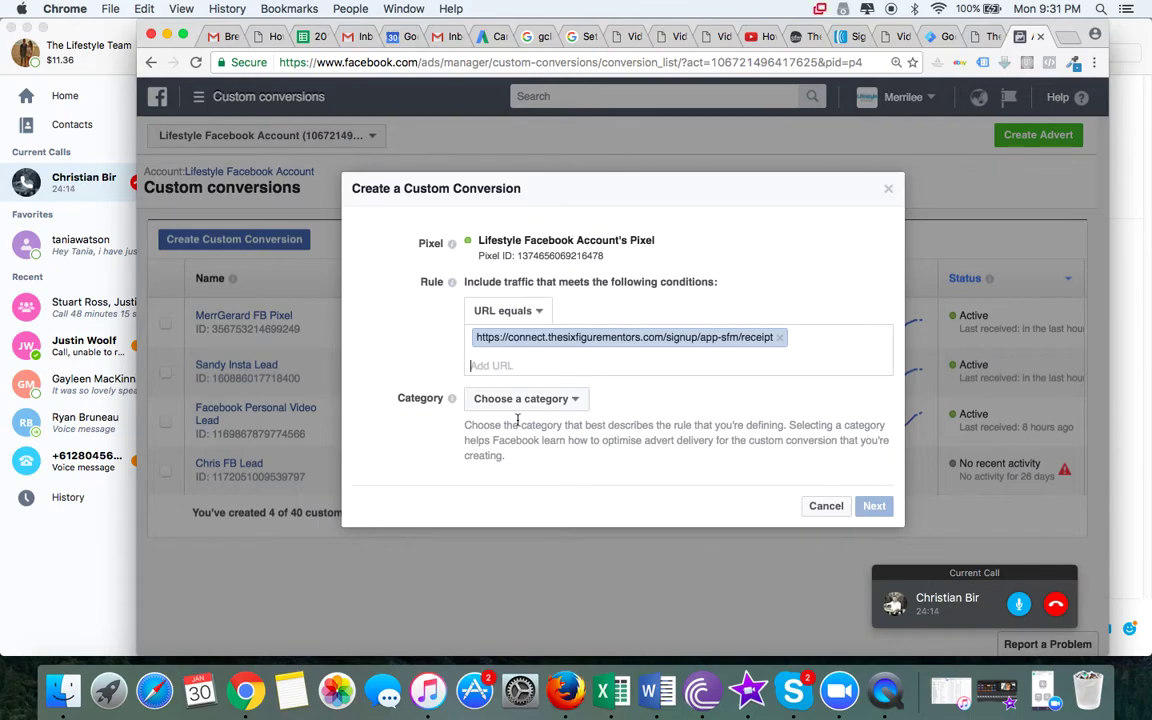
left_click(520, 398)
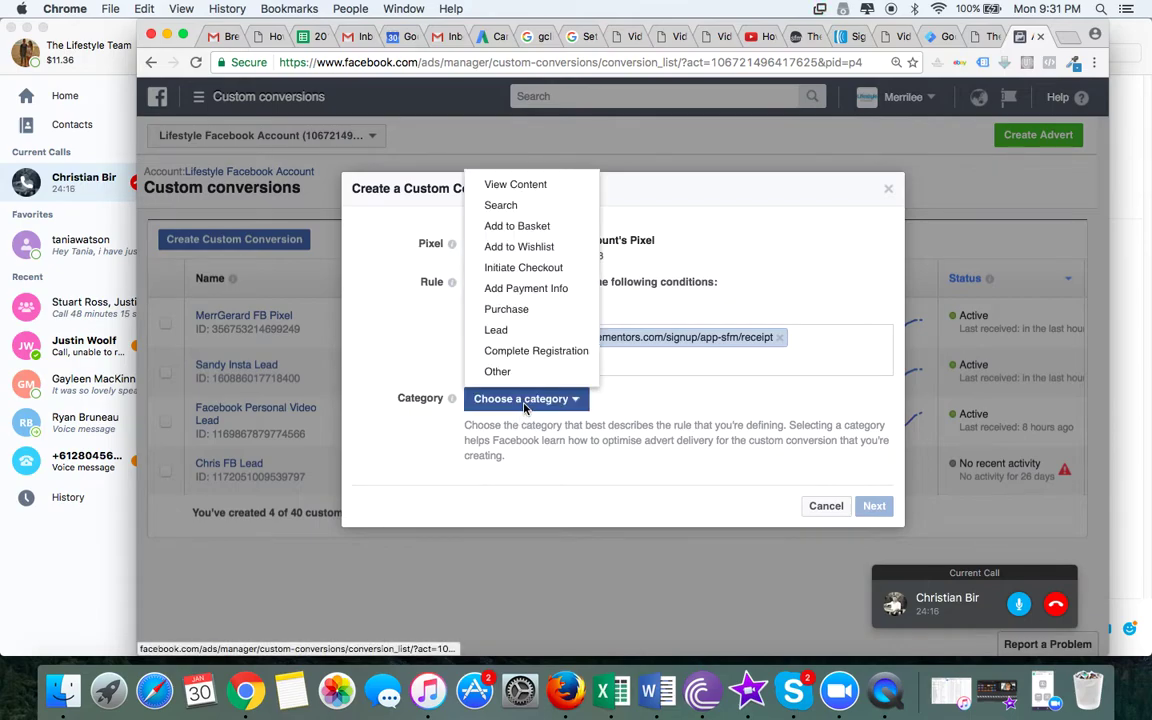
left_click(533, 309)
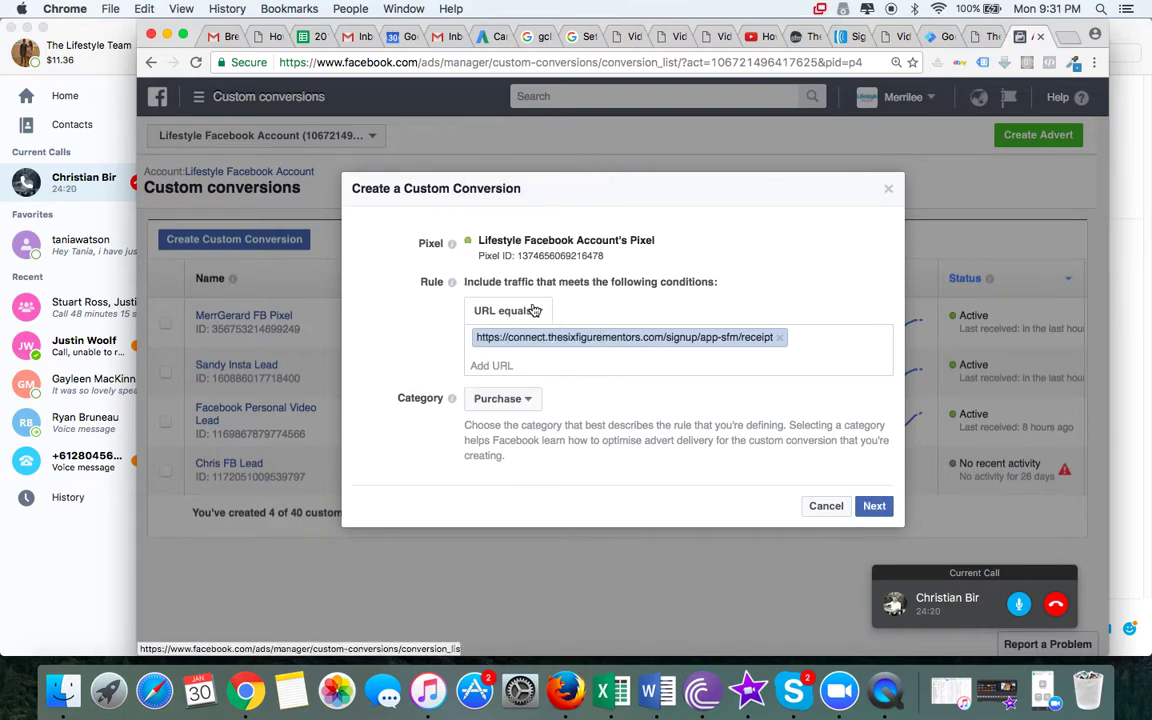
left_click(873, 508)
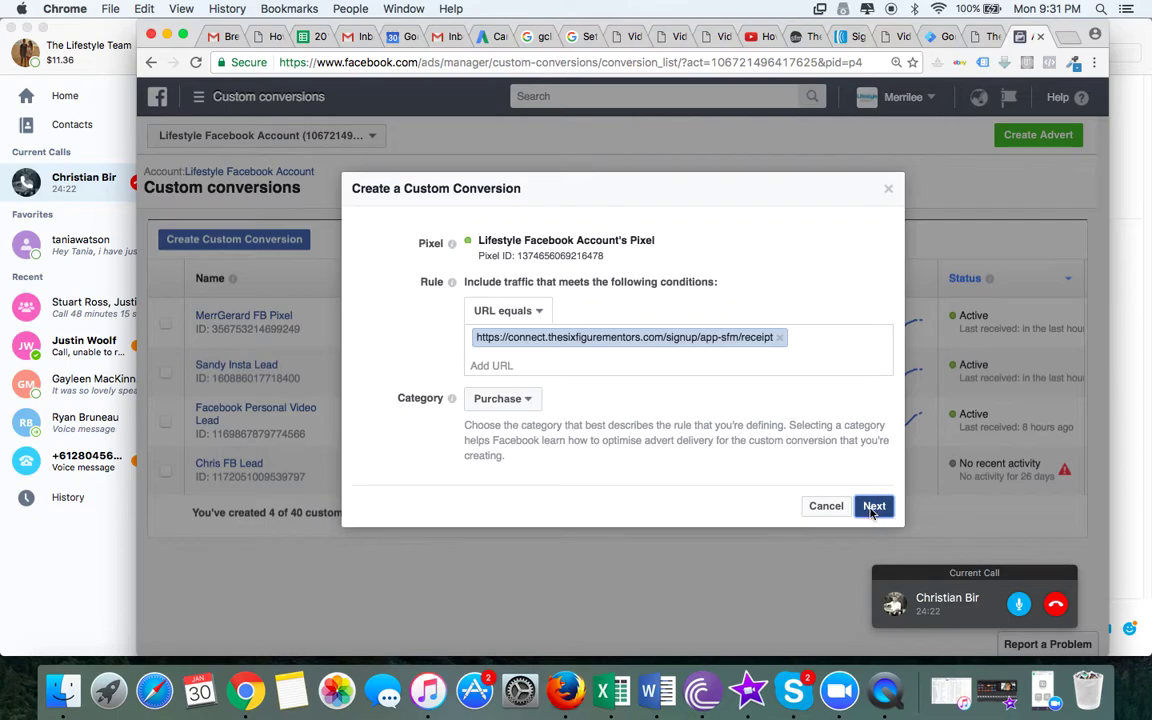
- Name the custom conversion "SFM App", give it a conversion value of 400 and create it
left_click(653, 293)
type("SFM App")
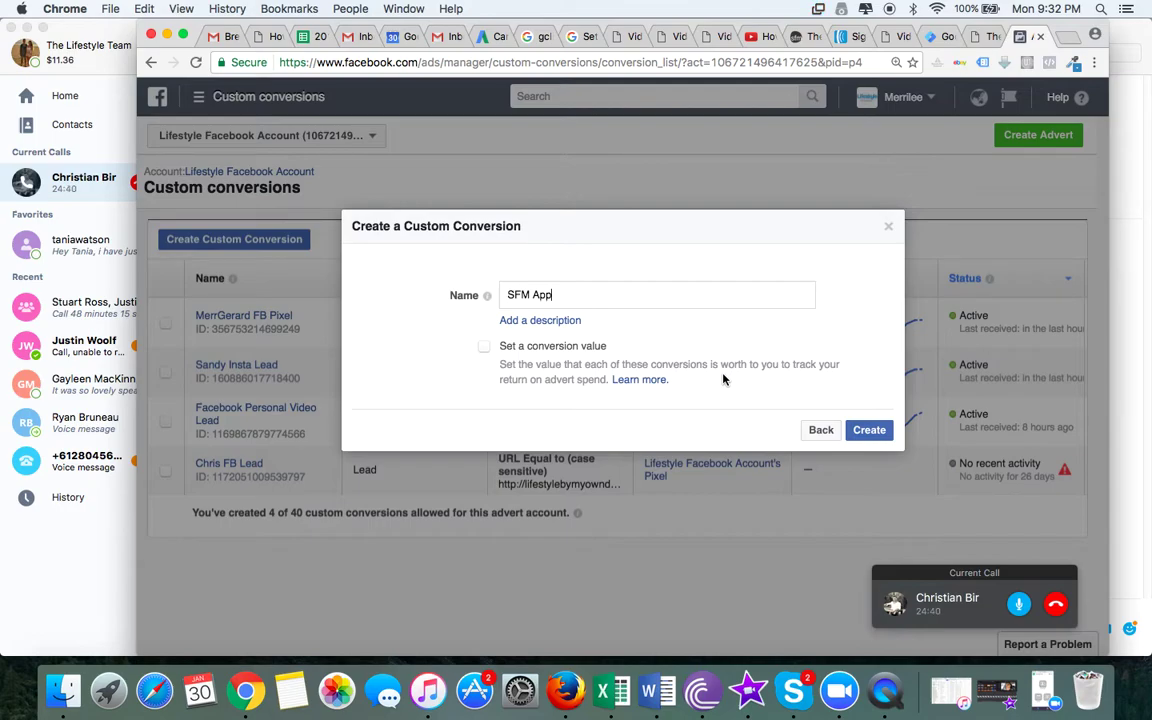
left_click(485, 350)
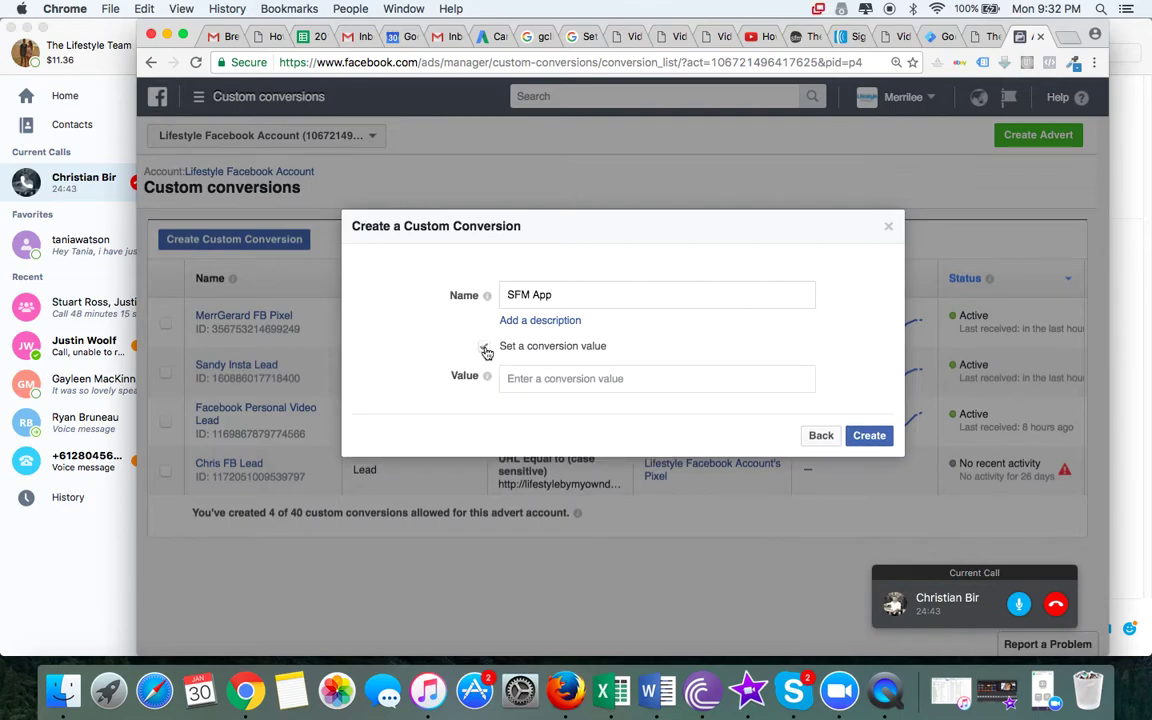
left_click(557, 378)
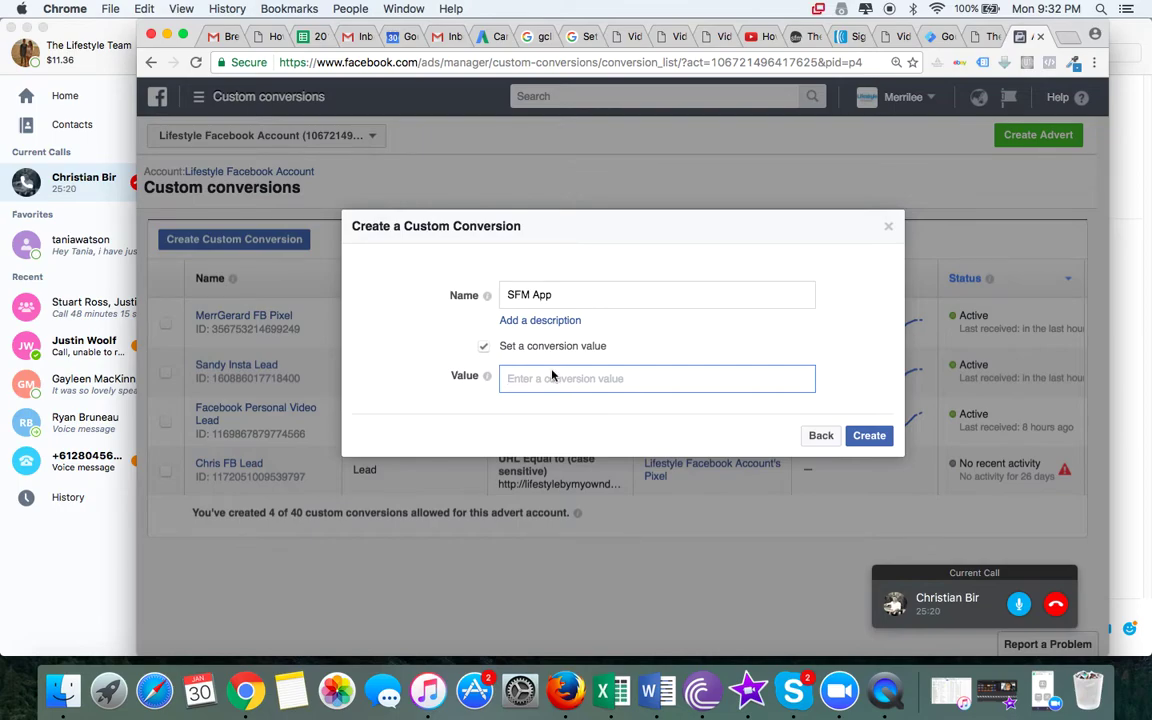
type("400")
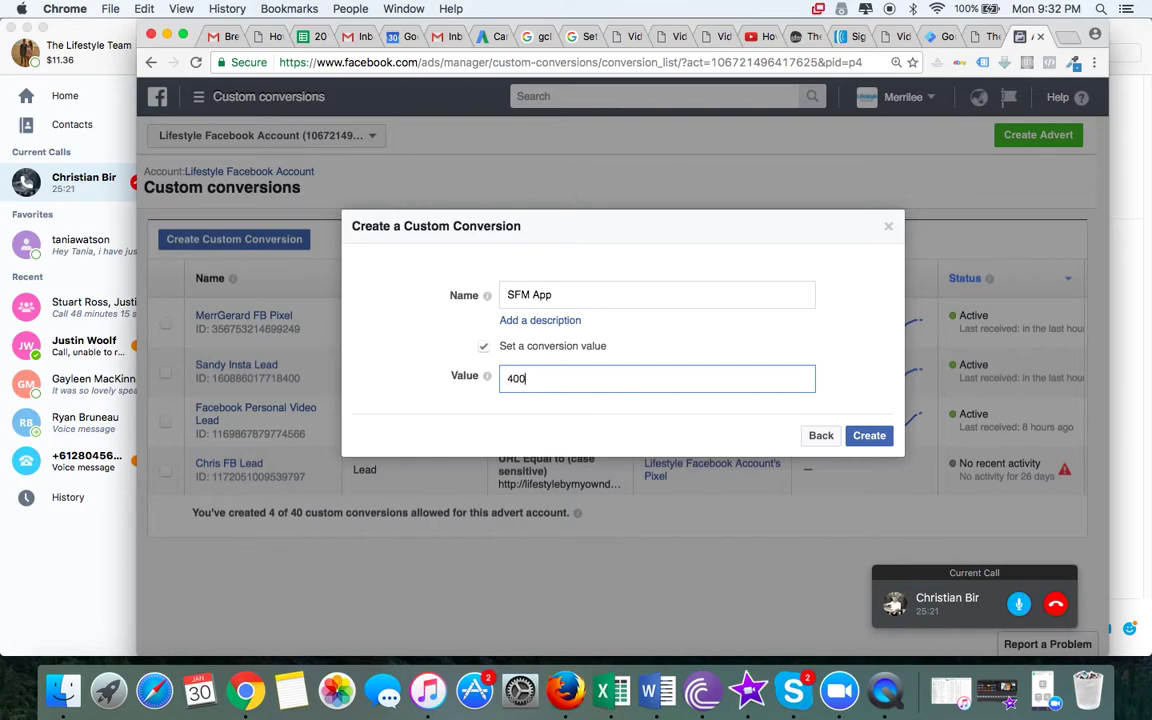
left_click(868, 440)
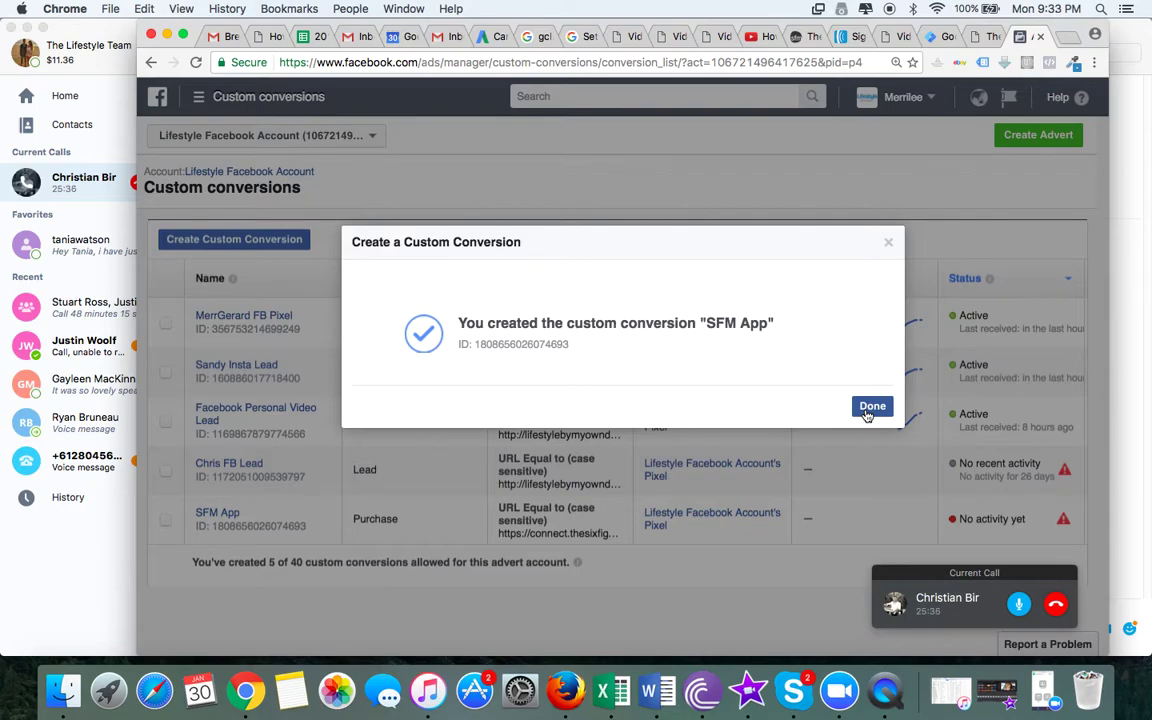
left_click(870, 408)
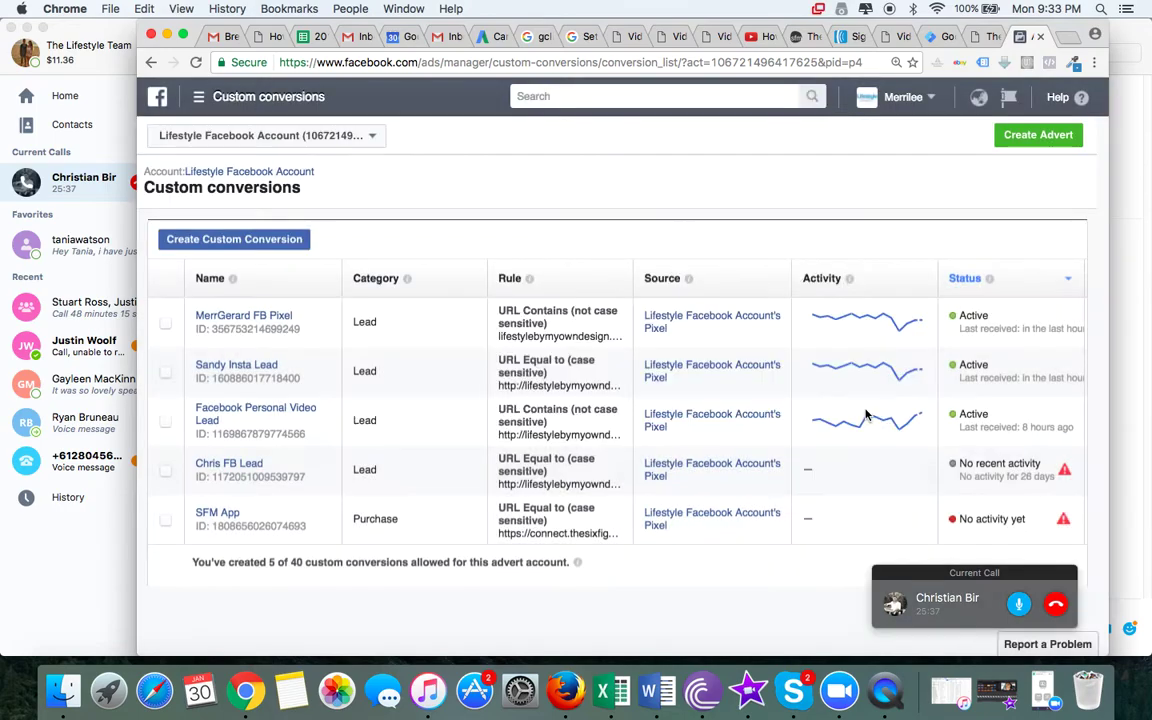
- Return to Google Tag Manager, save the Facebook App tag and publish the workspace changes without a version name or description
left_click(942, 40)
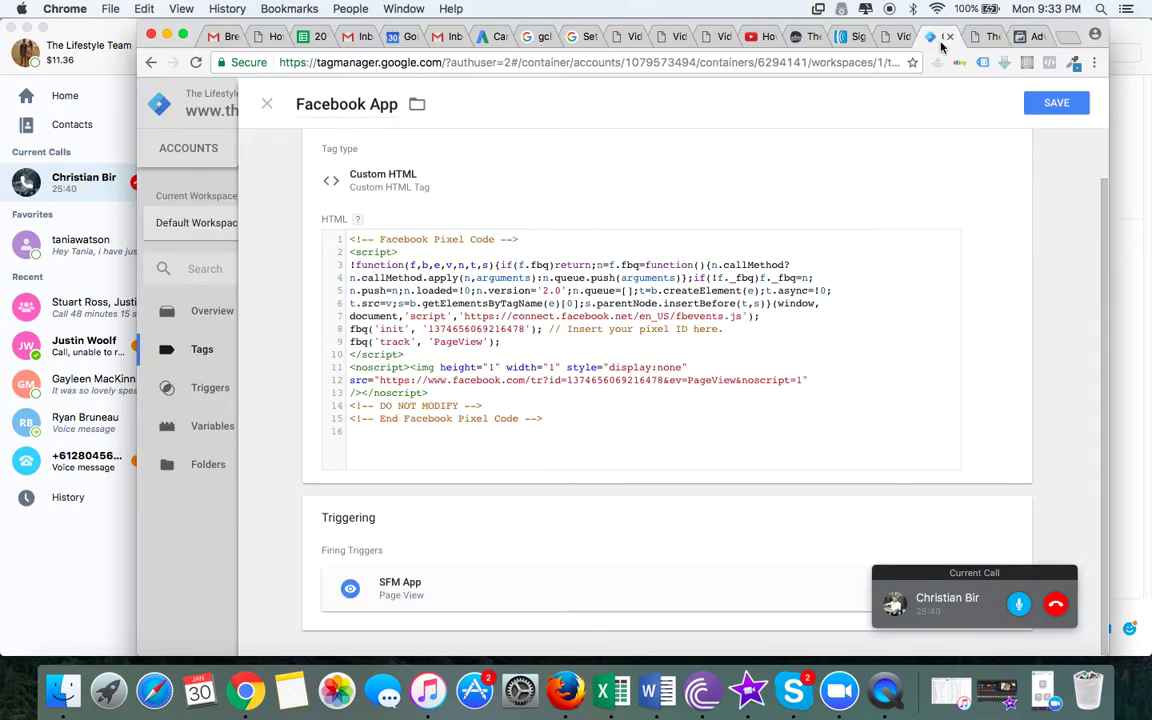
left_click(1057, 104)
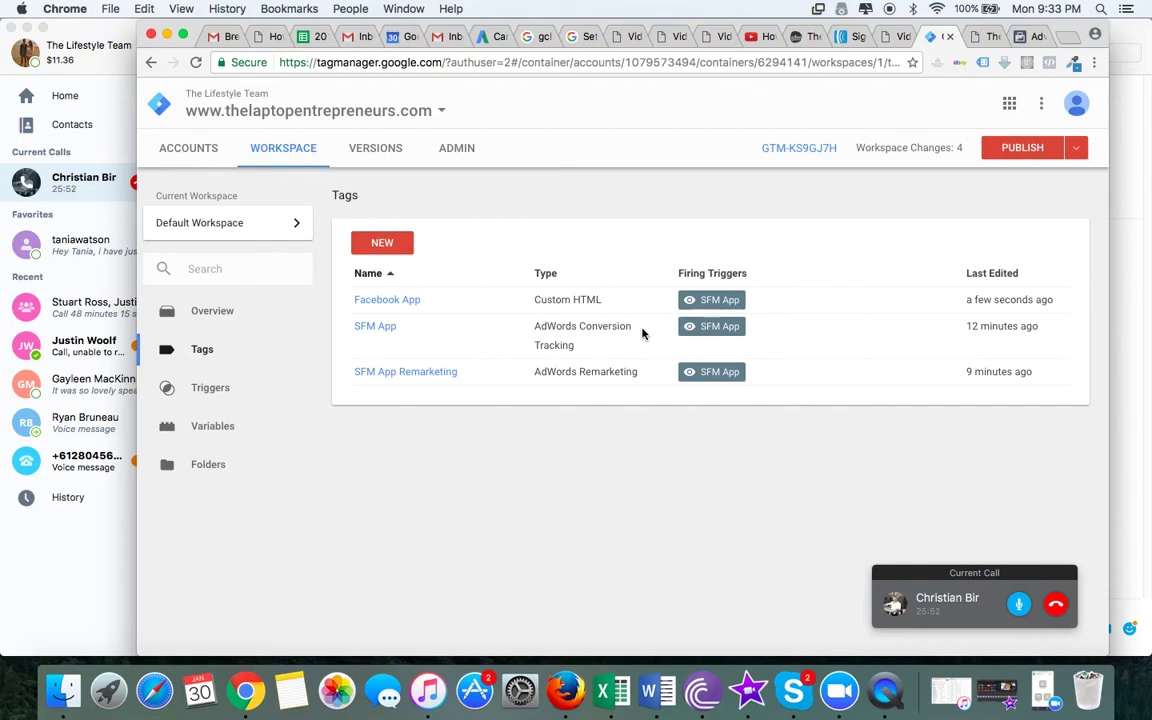
left_click(1022, 147)
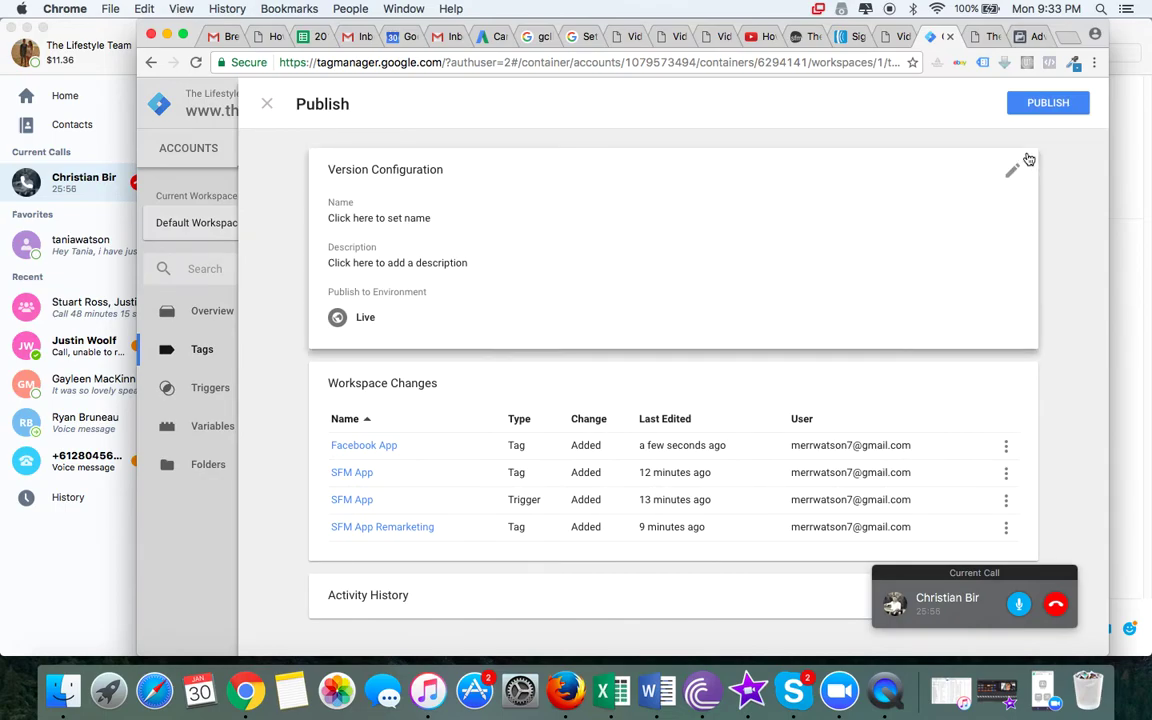
left_click(1045, 103)
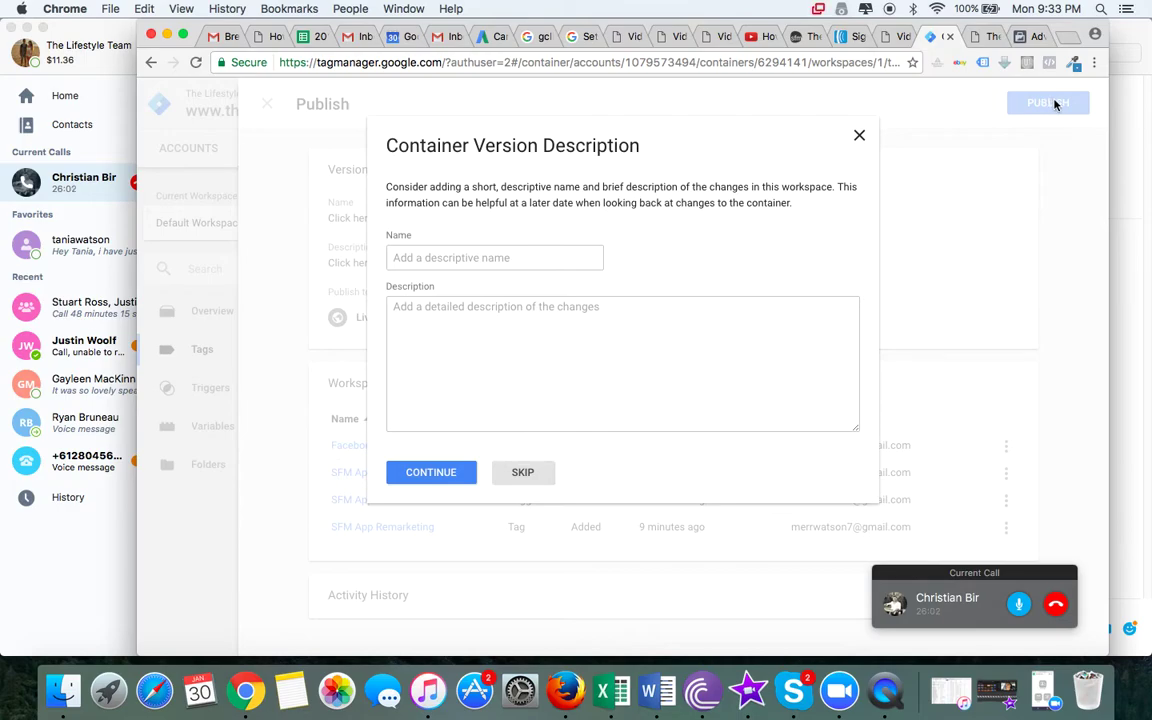
left_click(461, 471)
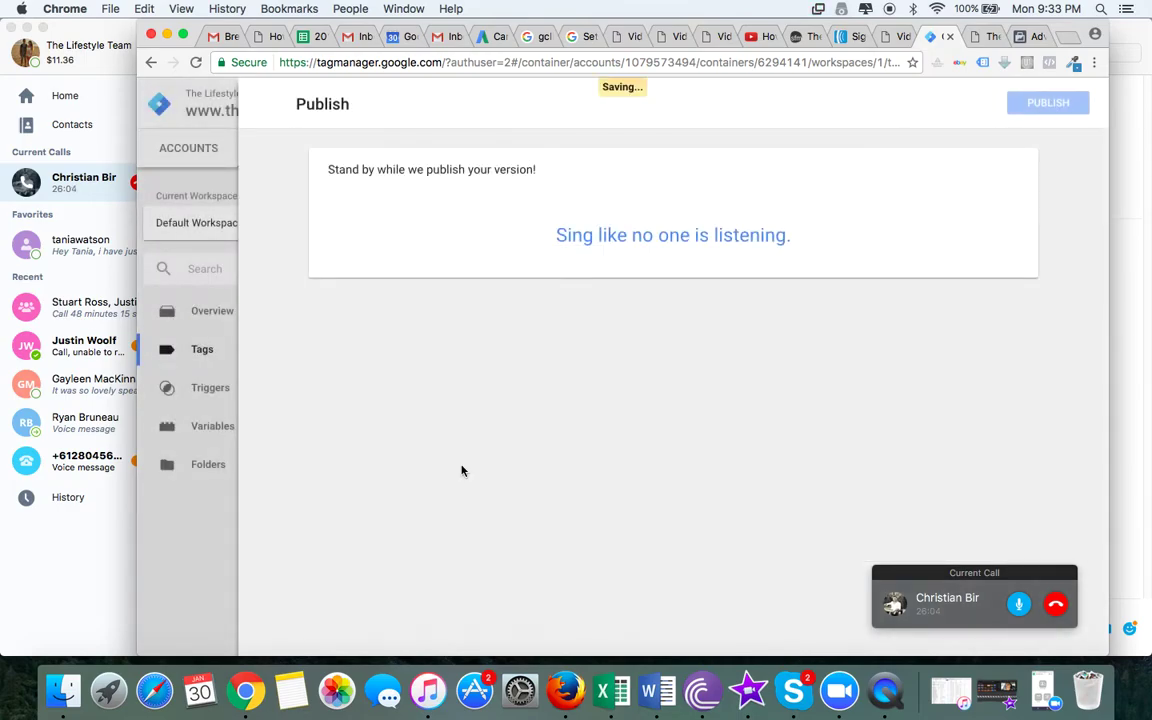
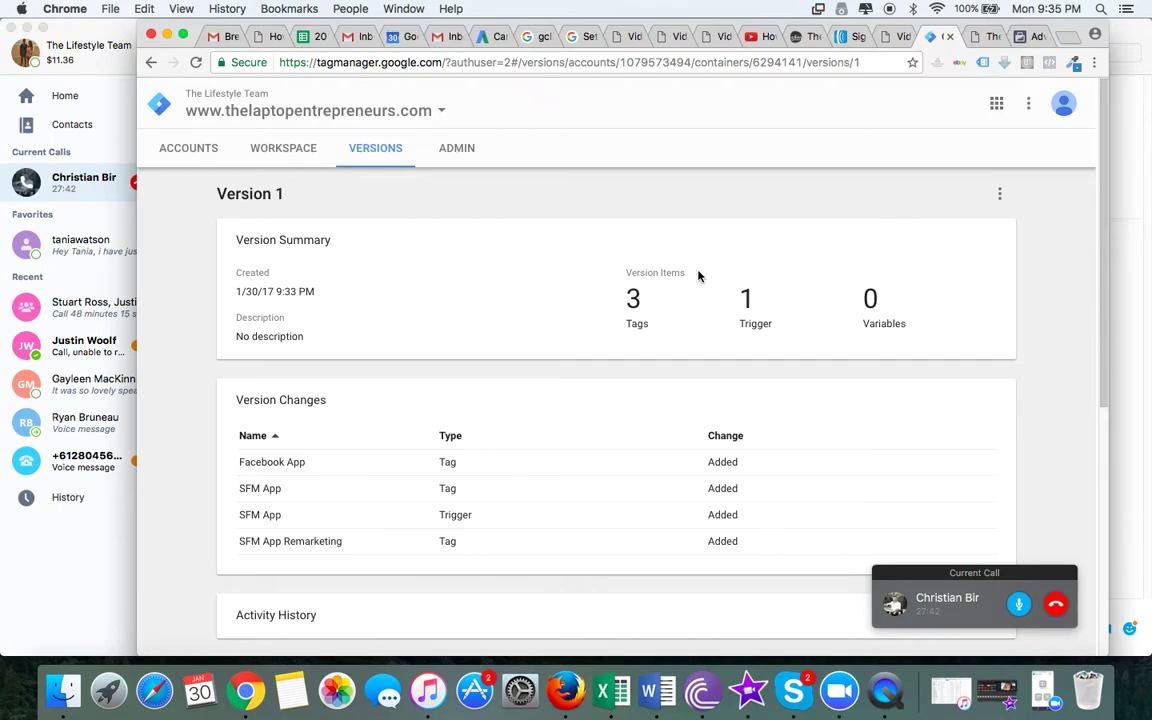
- Switch to Google AdWords, close the remarketing tag setup and show the All campaigns overview
left_click(486, 36)
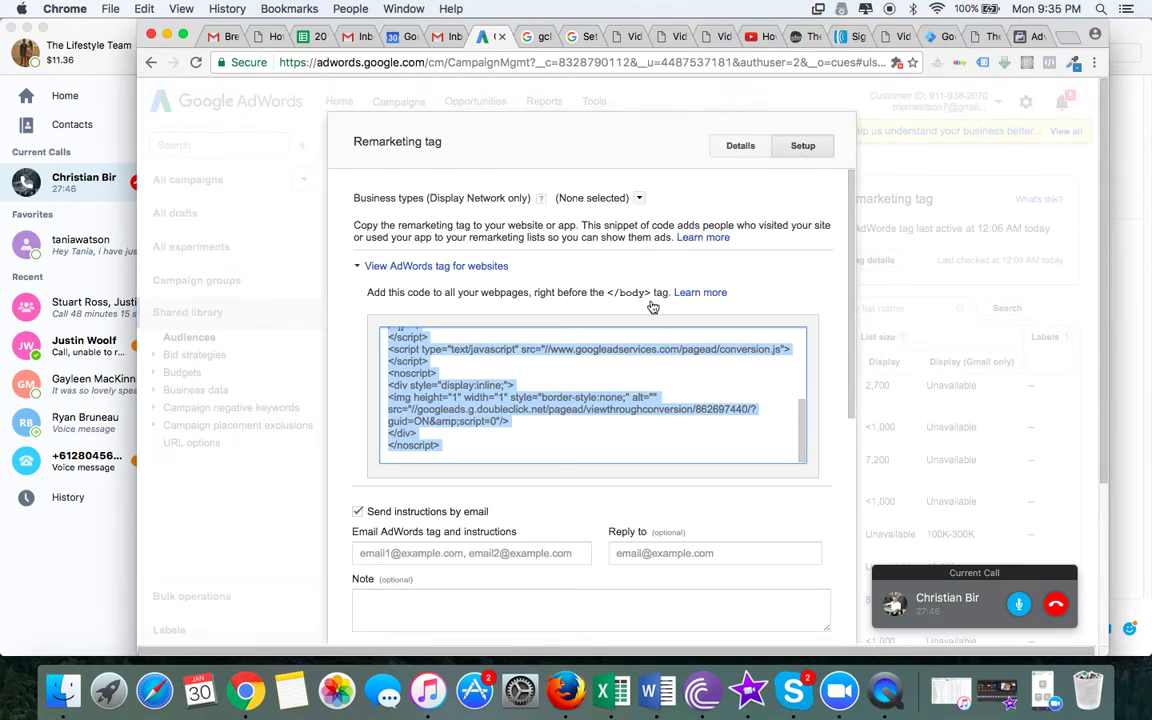
scroll(690, 549, "down", 5)
left_click(383, 473)
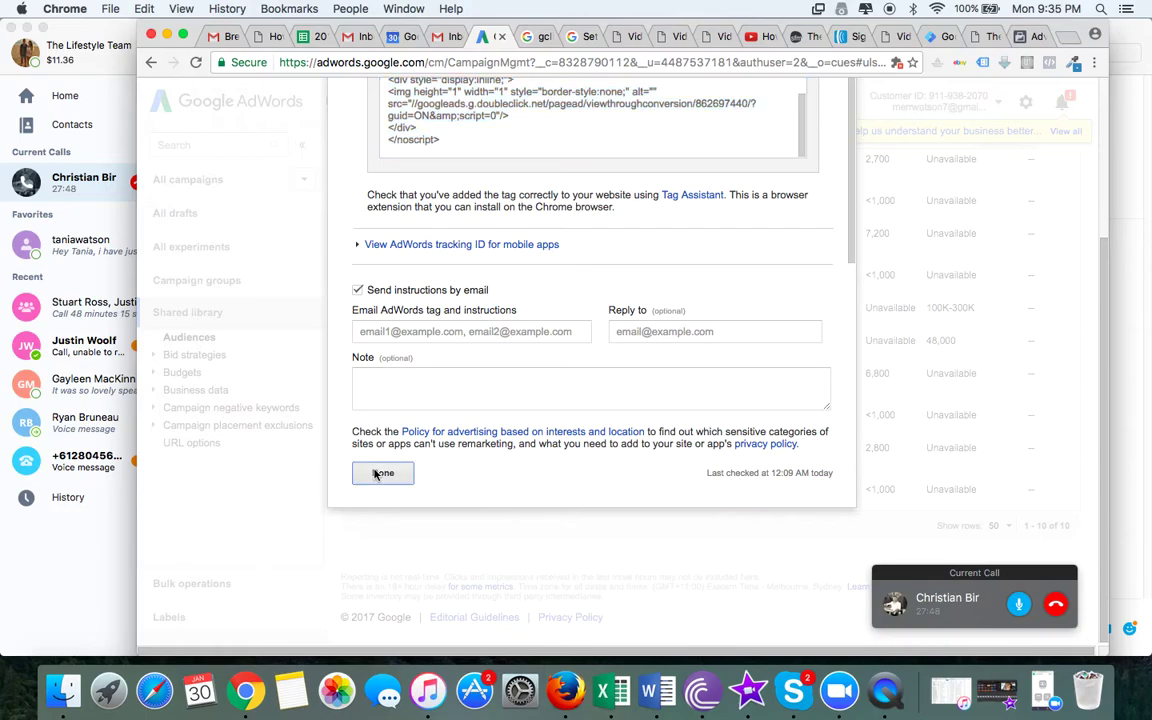
scroll(443, 451, "up", 5)
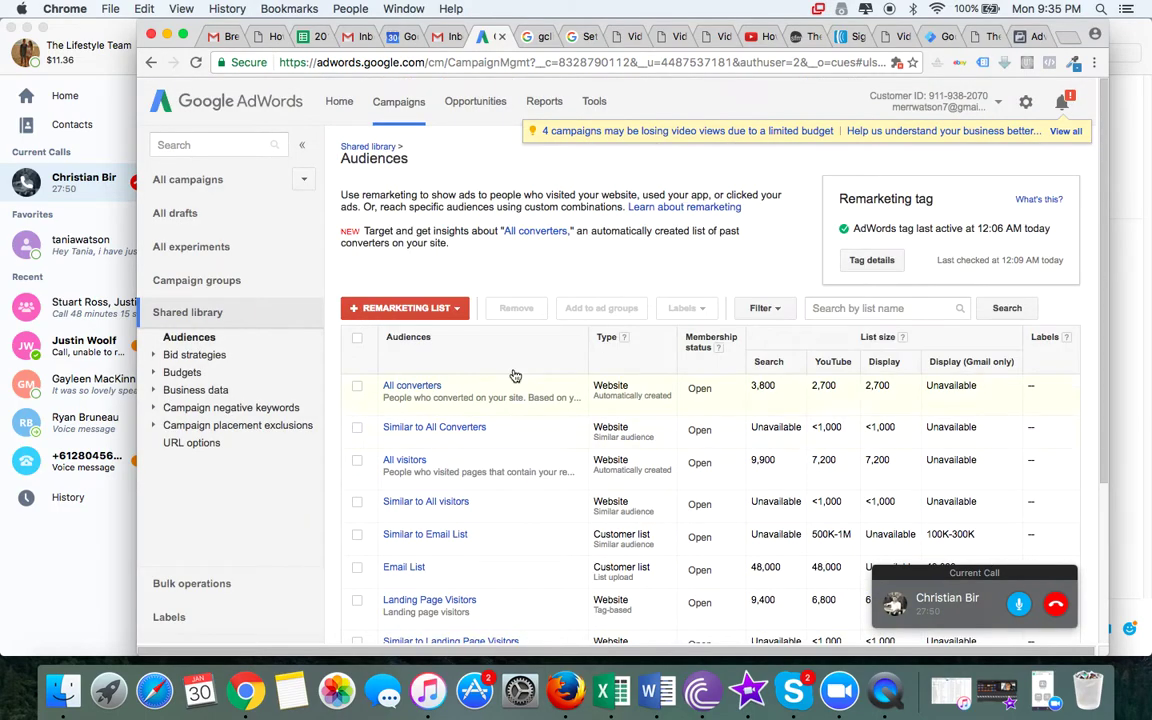
left_click(180, 183)
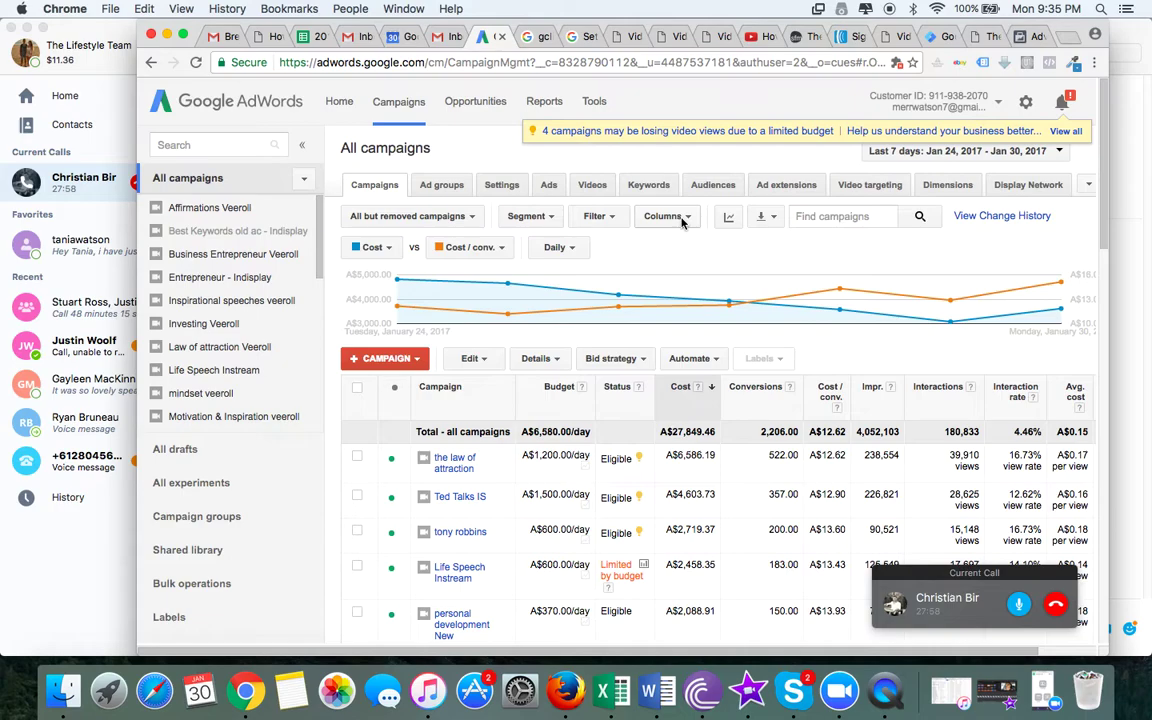
mouse_move(515, 284)
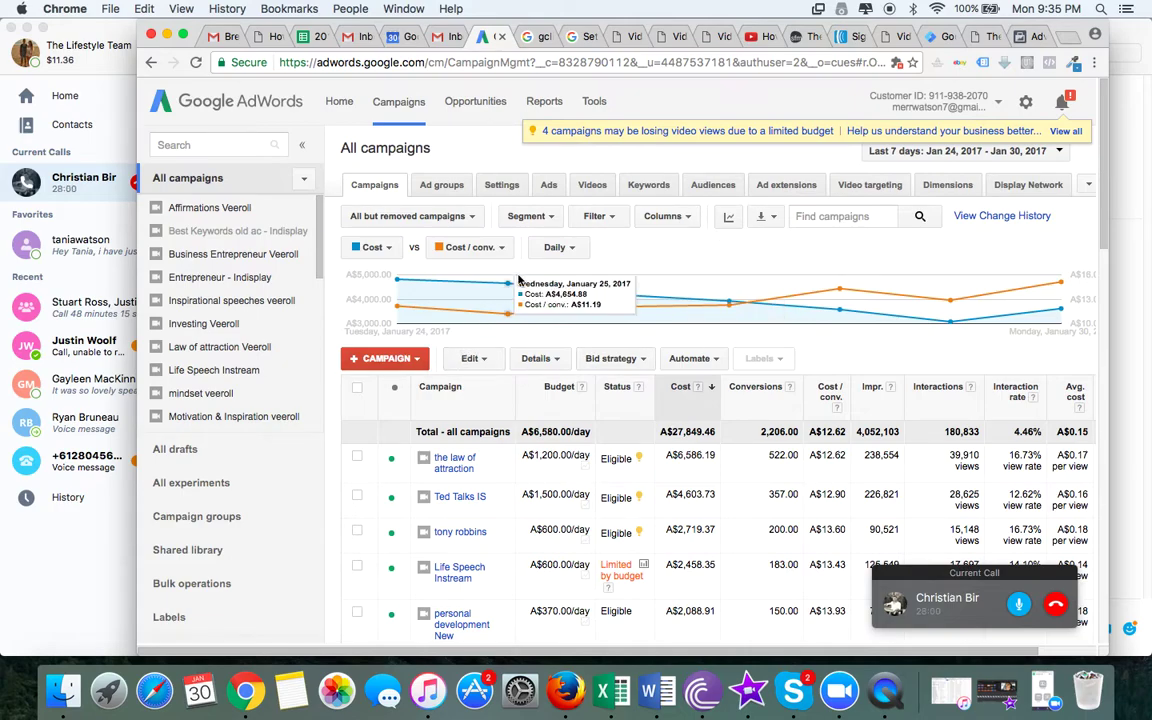
- Open the column settings of the campaign table and switch the view to Video campaigns
left_click(676, 222)
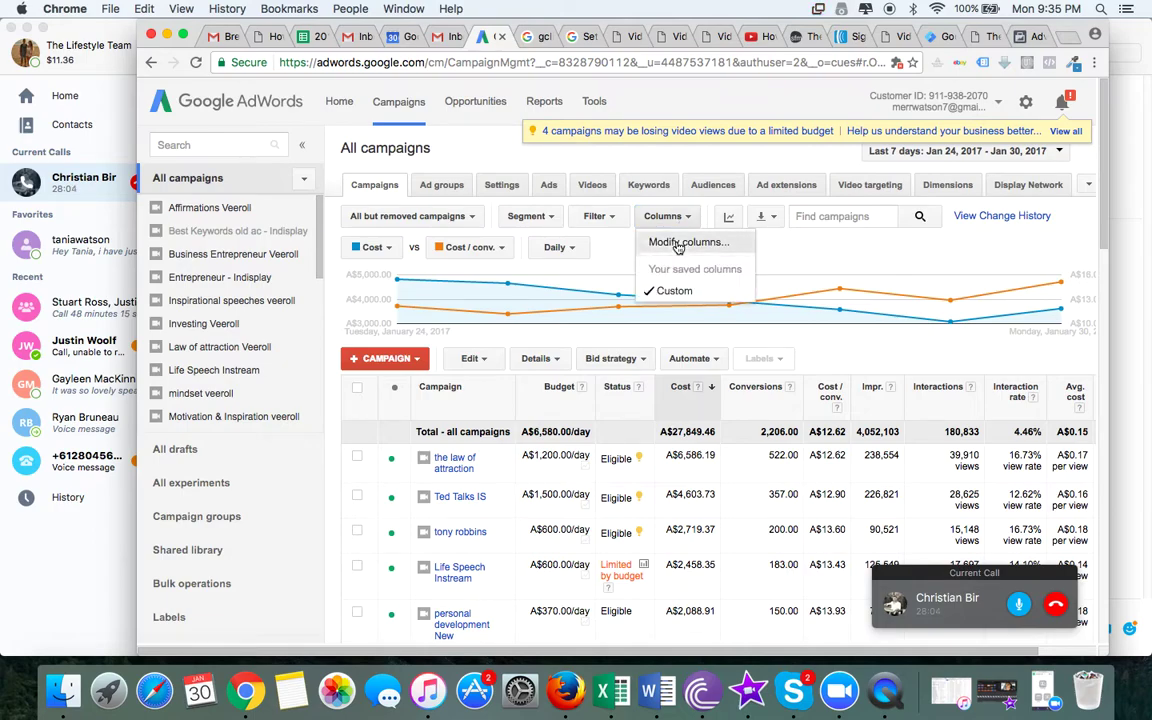
left_click(678, 244)
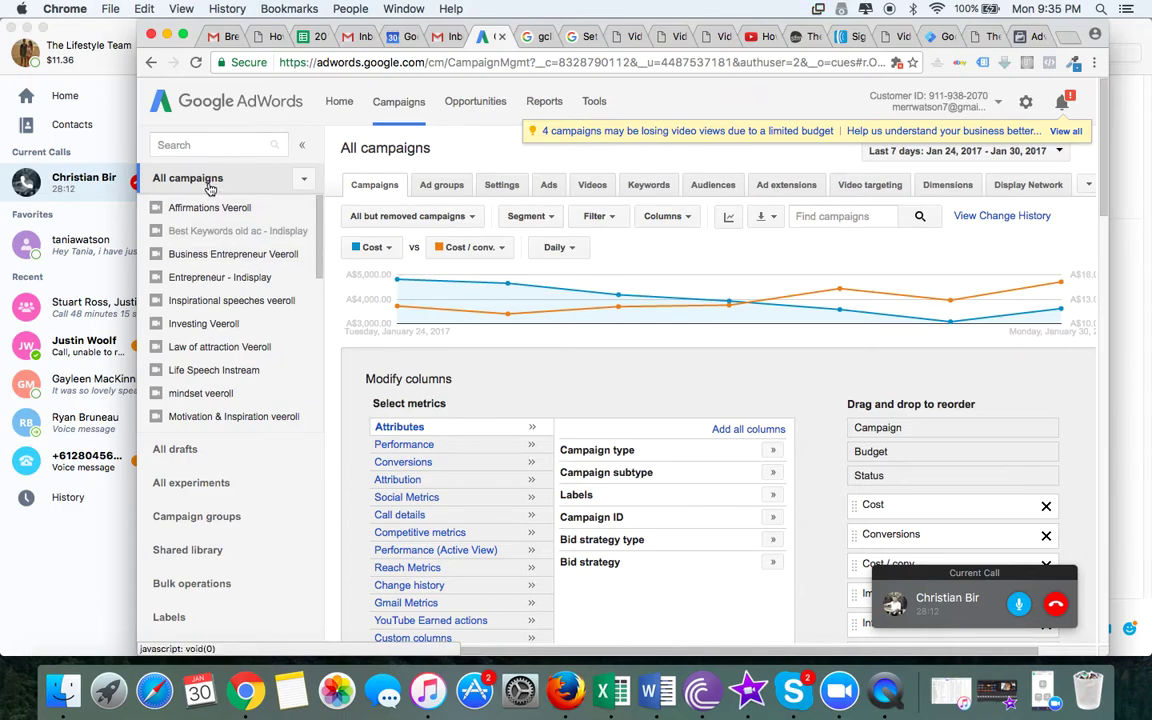
left_click(304, 178)
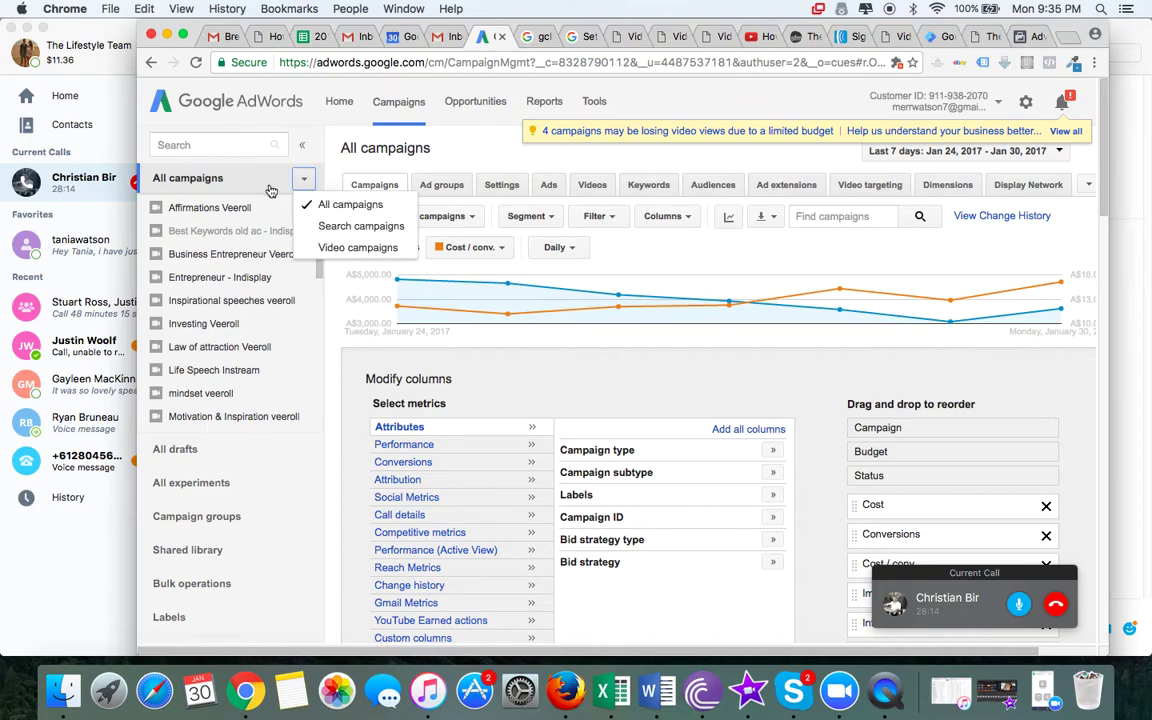
left_click(331, 248)
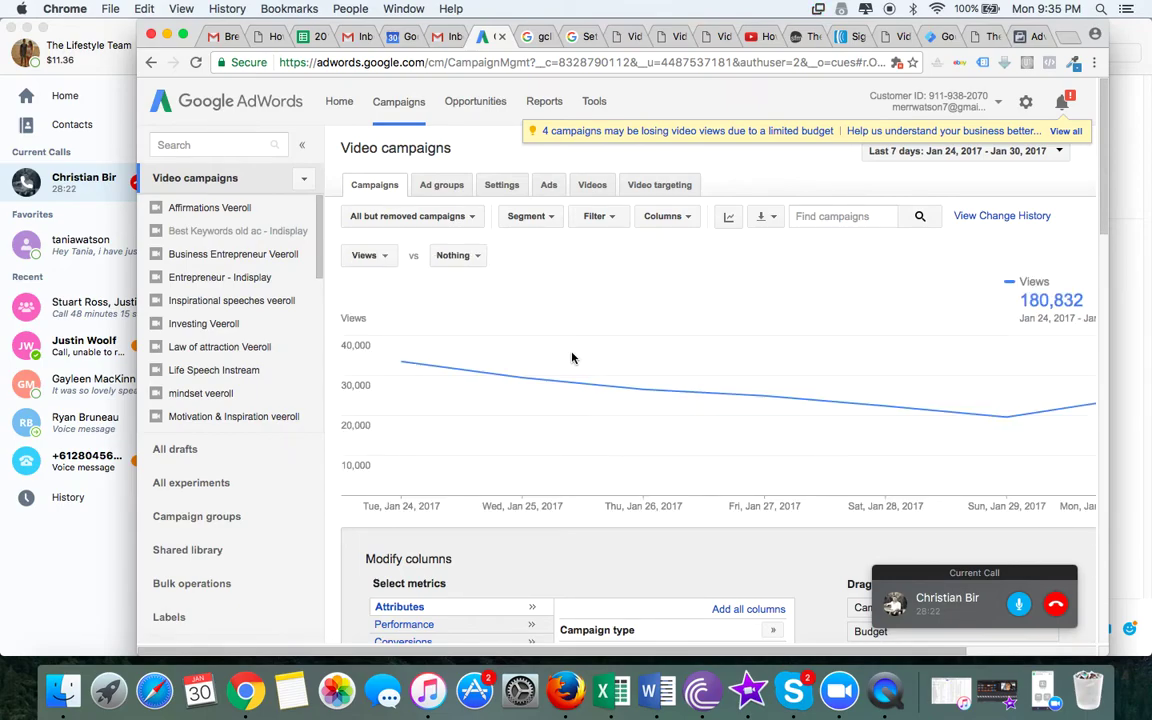
- Add the performance metrics Clicks and CTR to the campaign table's column selection
mouse_move(708, 402)
scroll(708, 402, "down", 1)
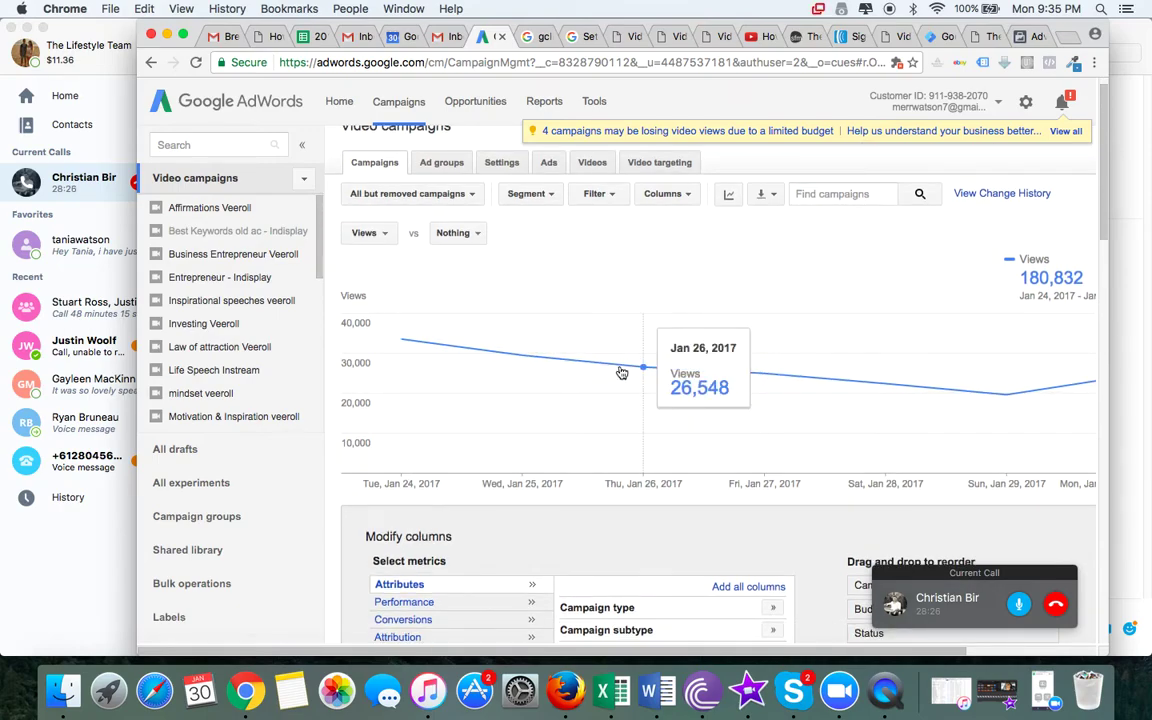
scroll(621, 373, "down", 5)
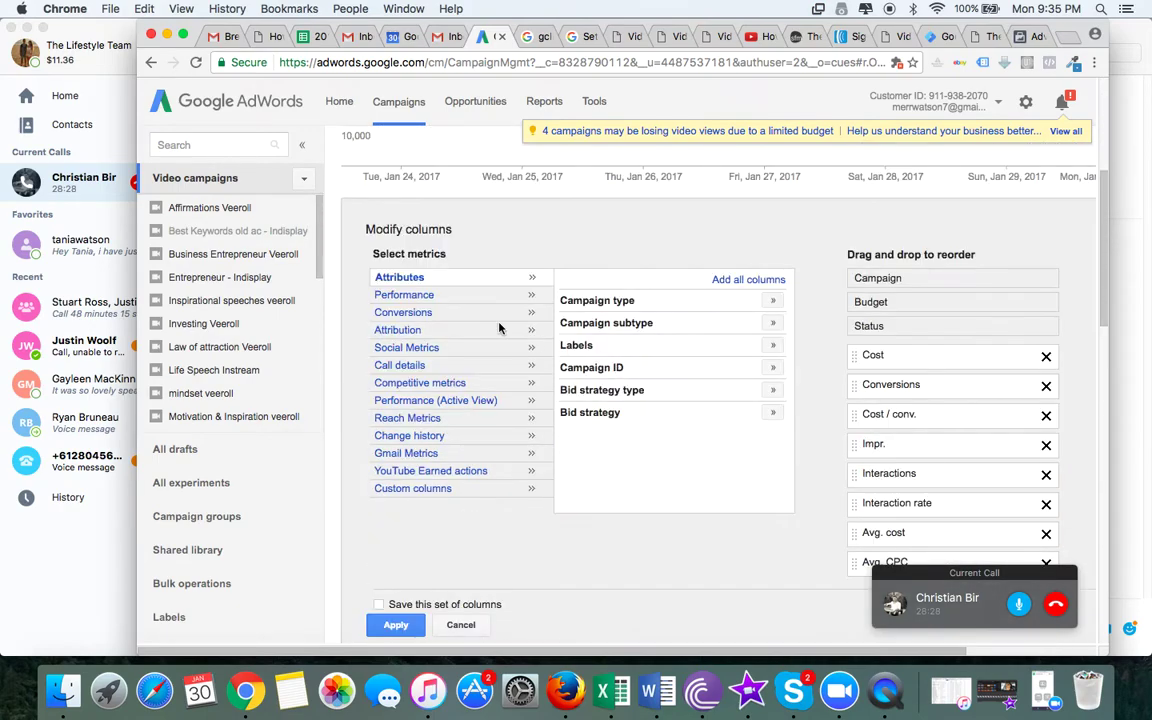
left_click(409, 297)
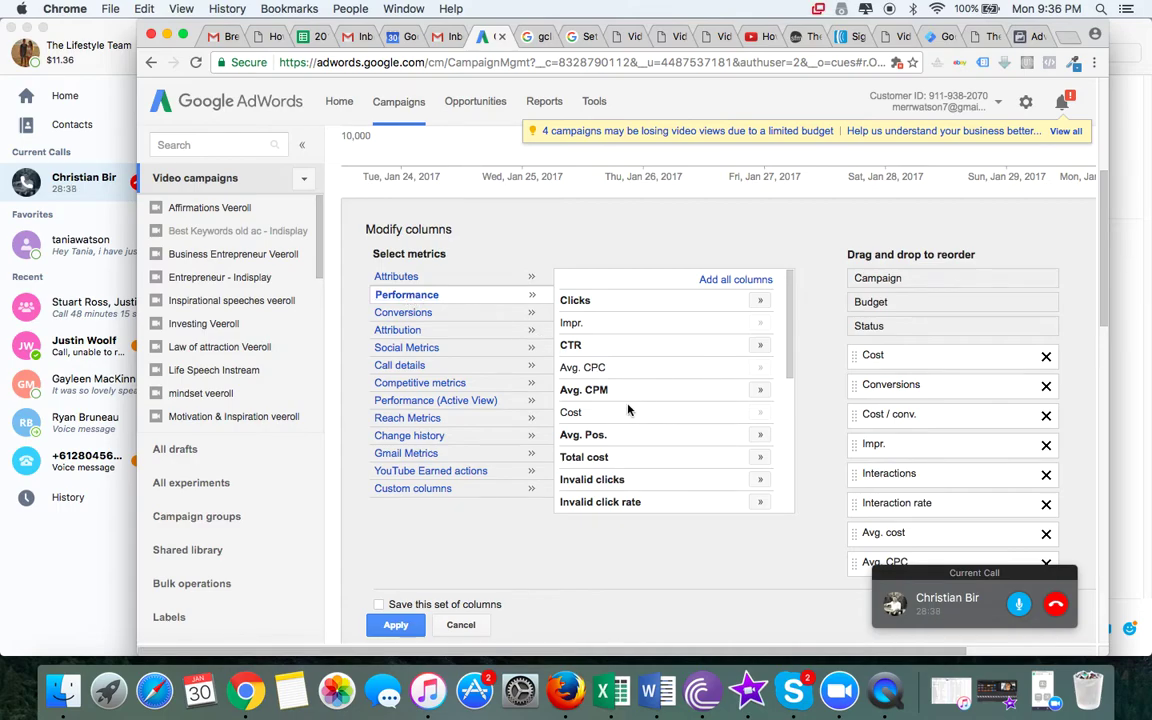
left_click(760, 300)
left_click(760, 345)
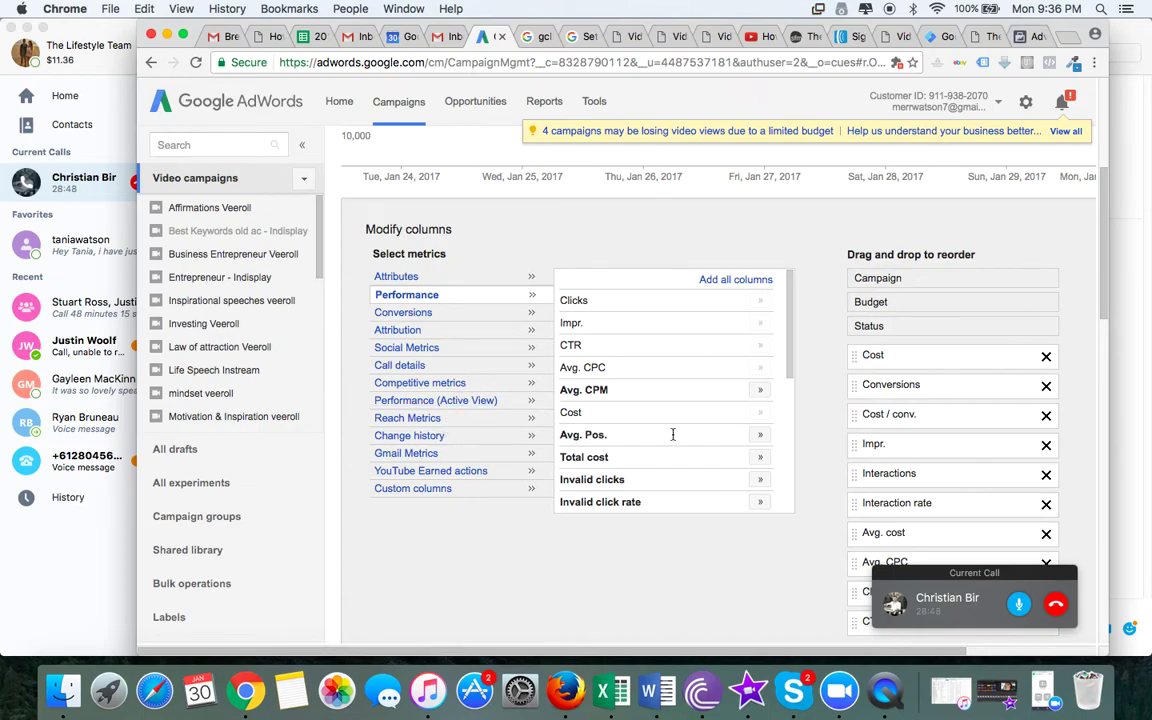
- Add the performance metrics Views, View rate and Avg. CPV to the column selection
scroll(663, 432, "down", 3)
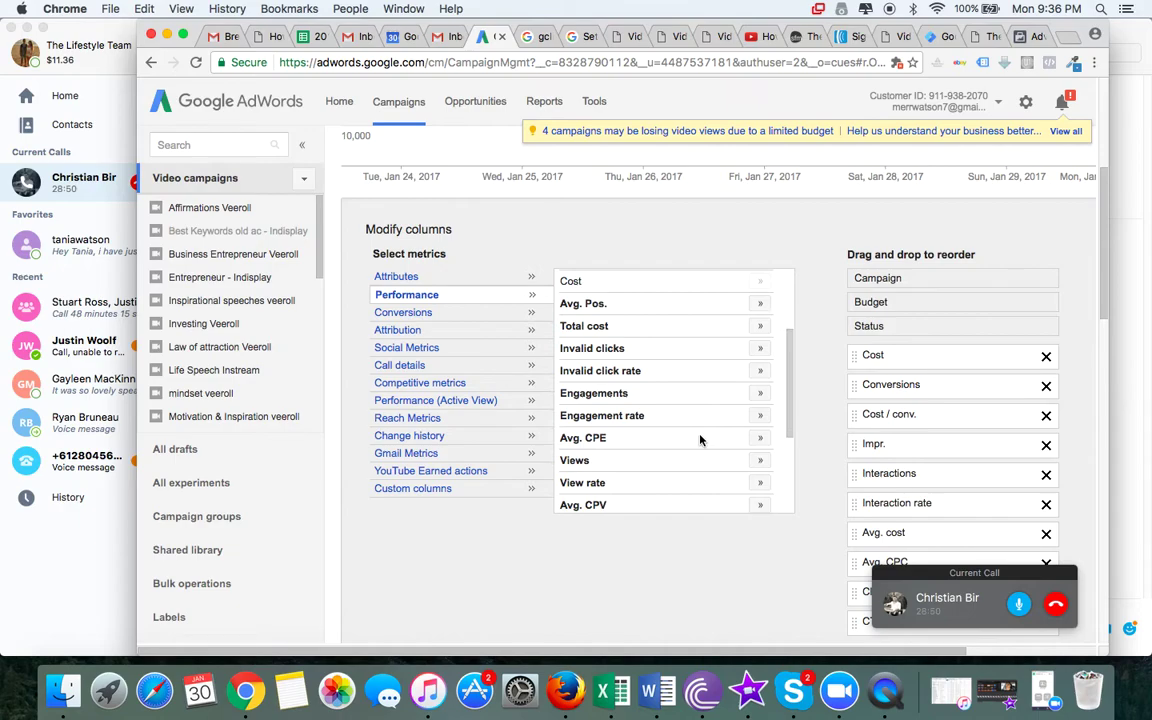
scroll(700, 440, "down", 1)
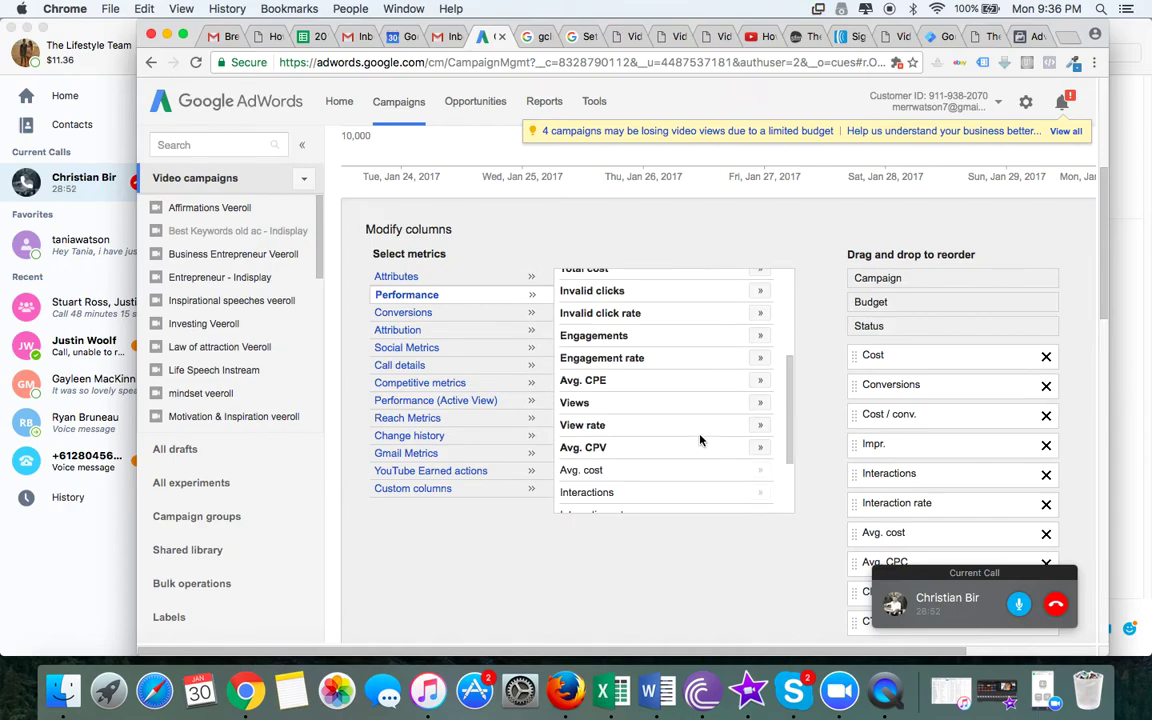
left_click(758, 403)
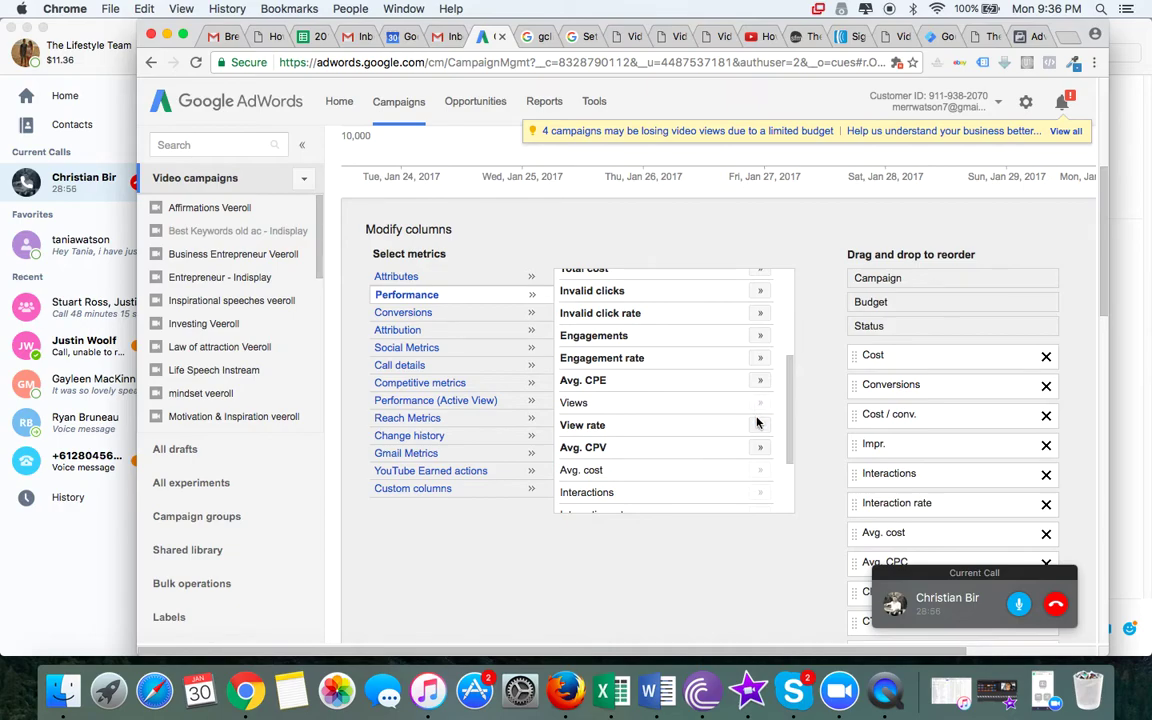
left_click(760, 425)
left_click(759, 447)
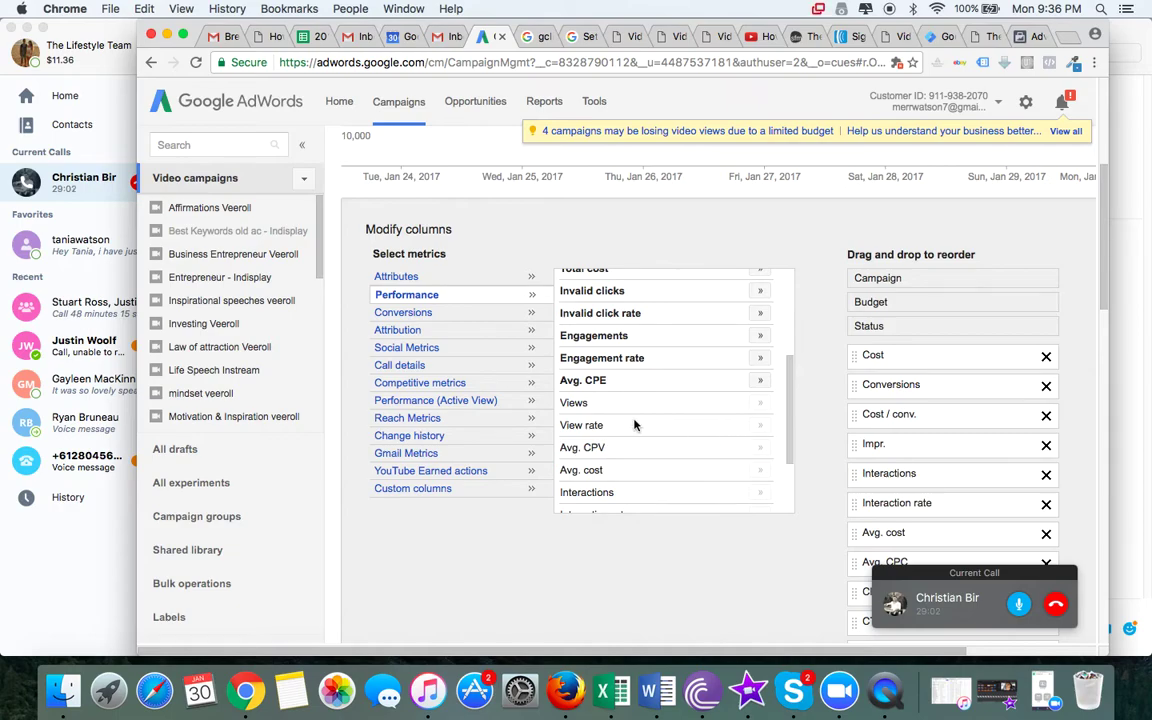
- Add the conversion metrics Conv. rate, Total conv. value and Value / conv. to the column selection
left_click(416, 317)
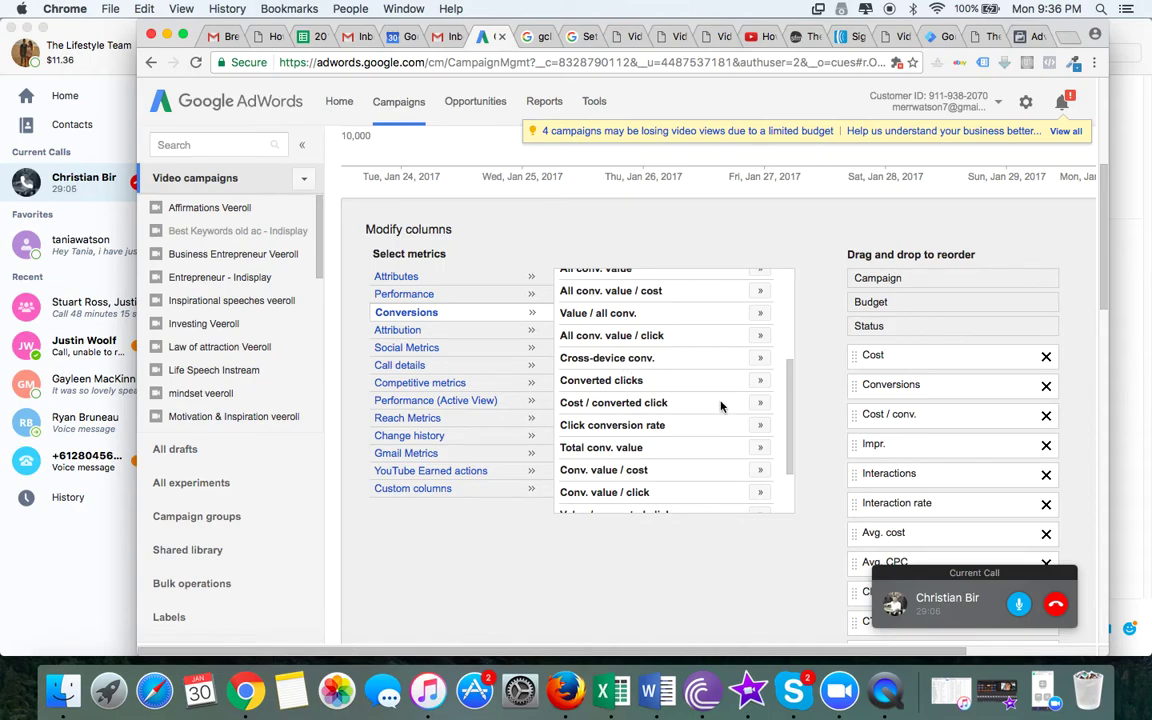
scroll(720, 405, "up", 10)
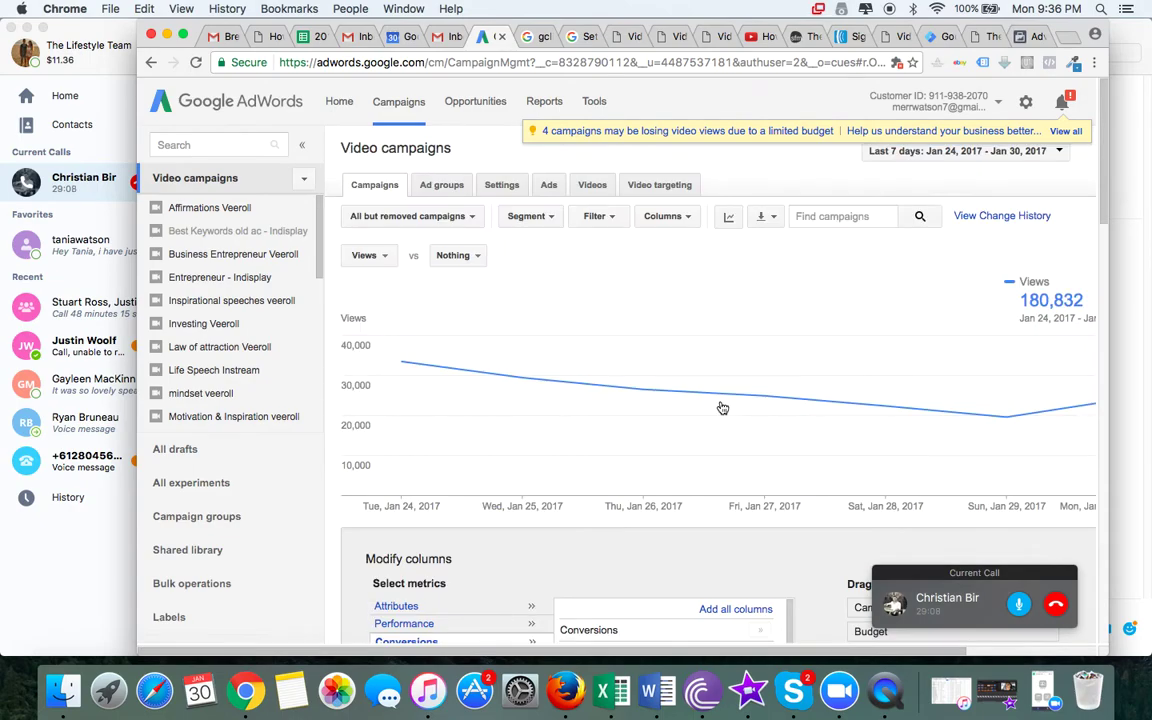
scroll(805, 419, "down", 5)
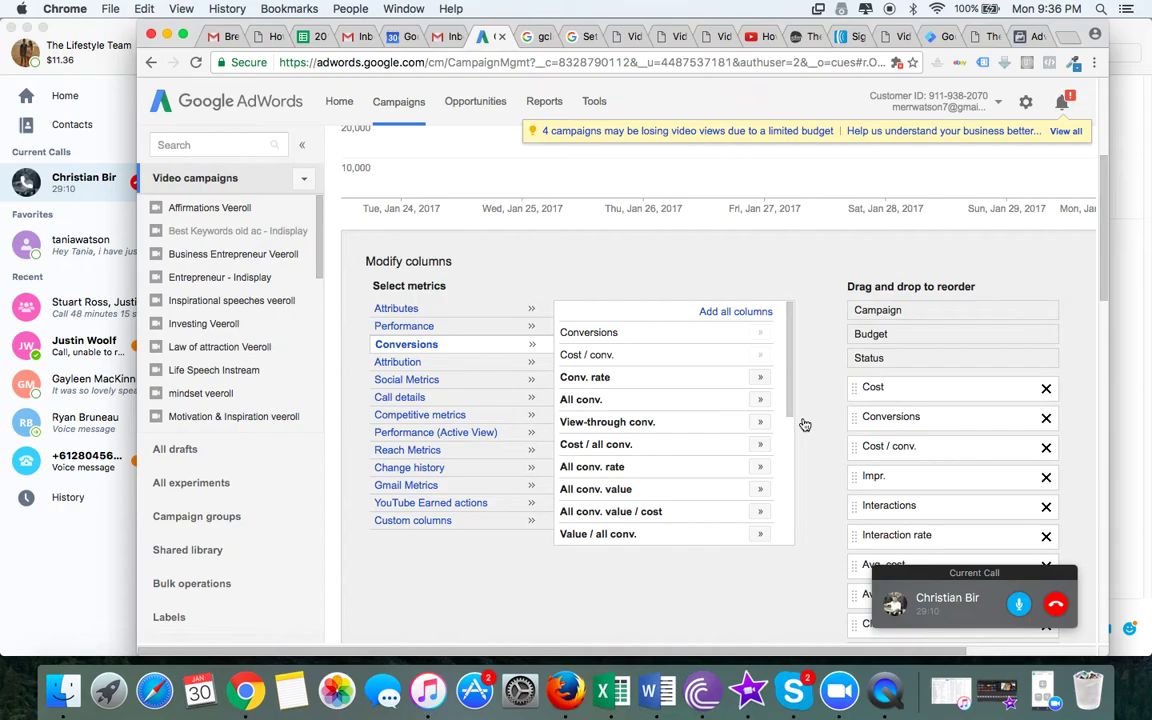
left_click(761, 378)
scroll(736, 414, "down", 2)
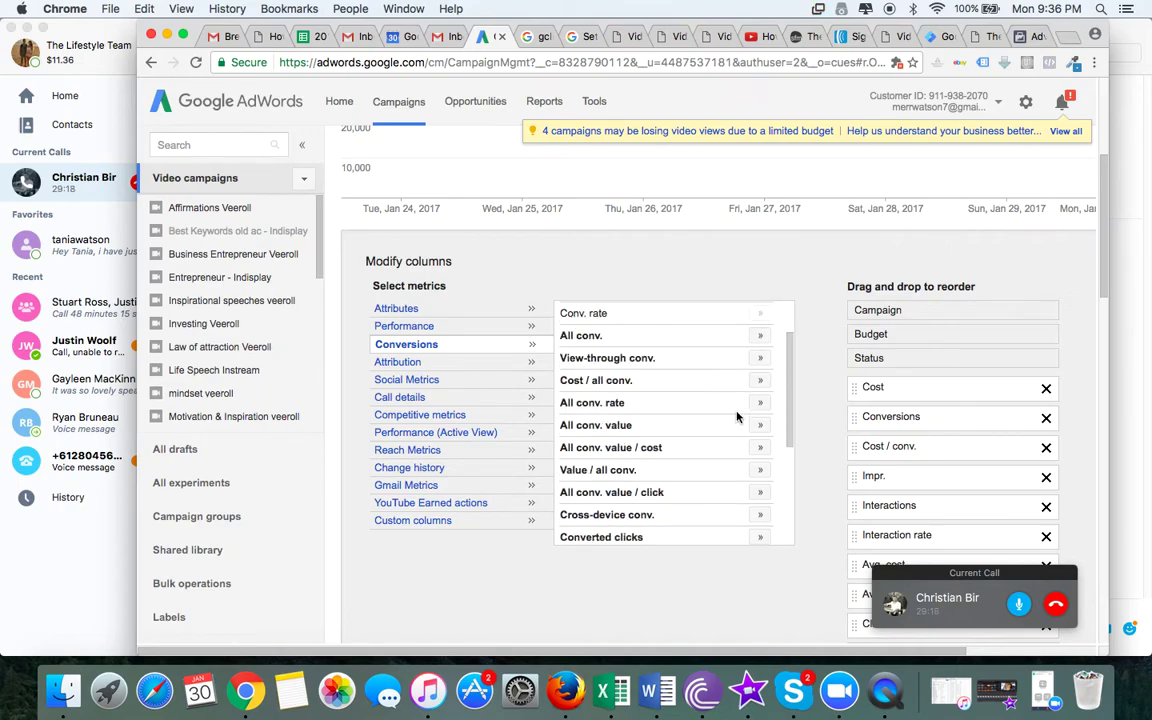
scroll(736, 416, "down", 1)
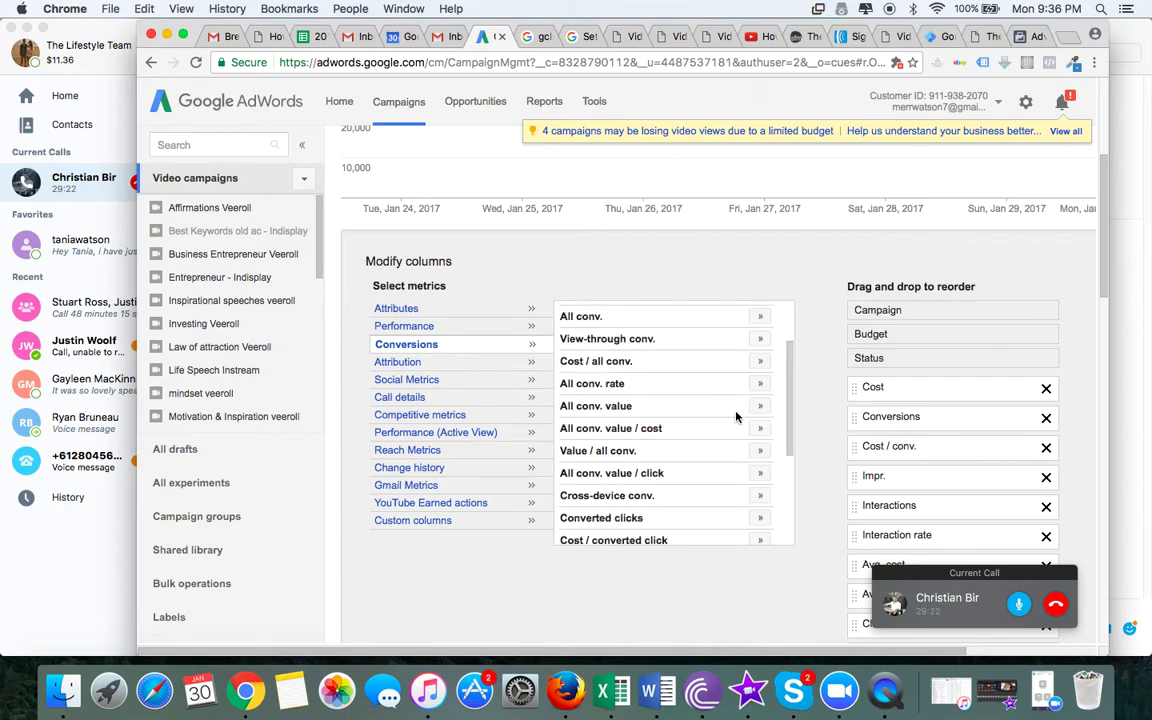
scroll(736, 416, "down", 1)
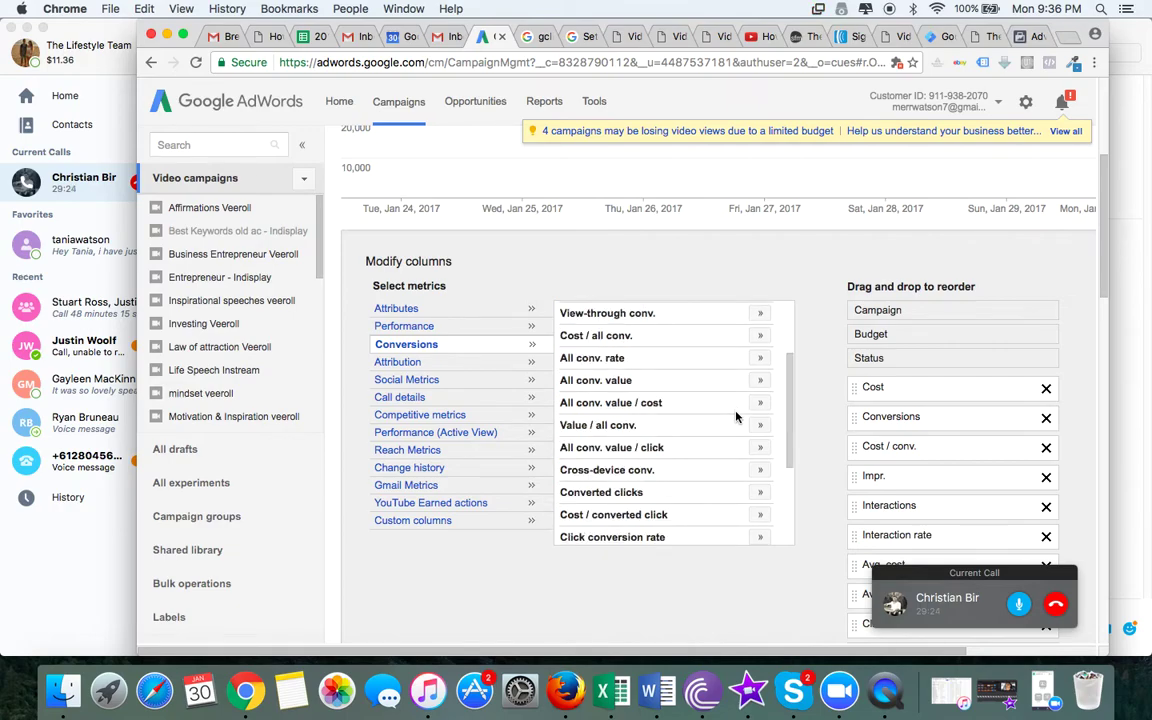
scroll(736, 416, "down", 3)
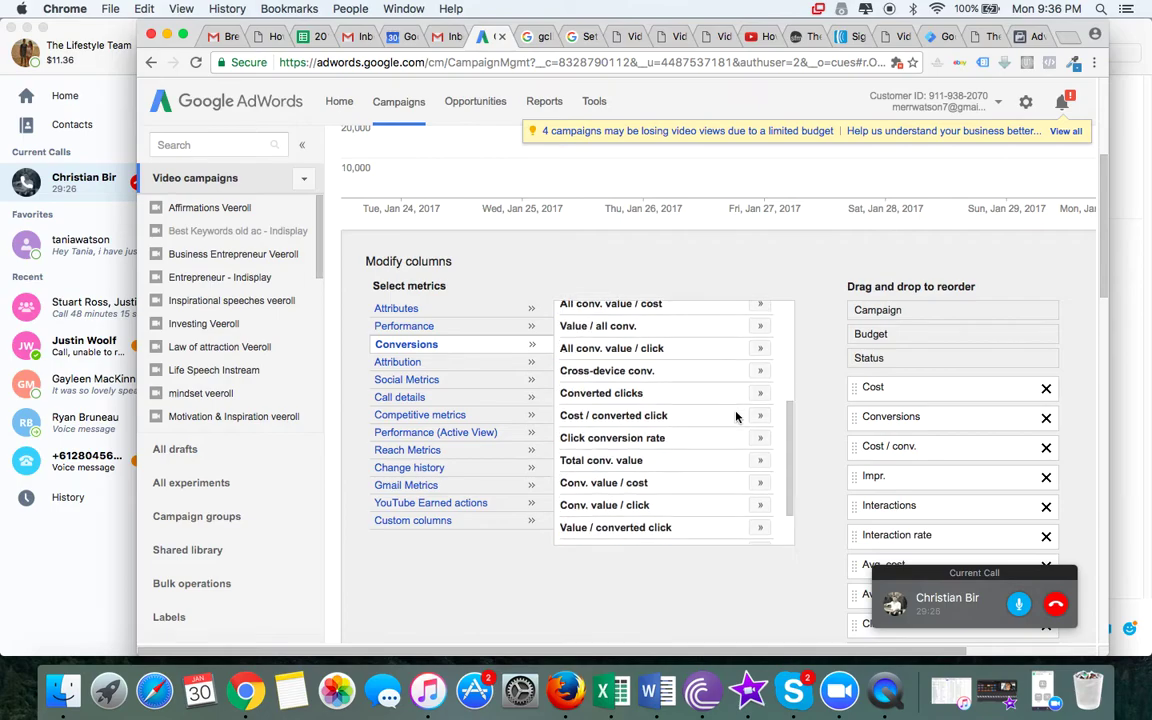
left_click(759, 462)
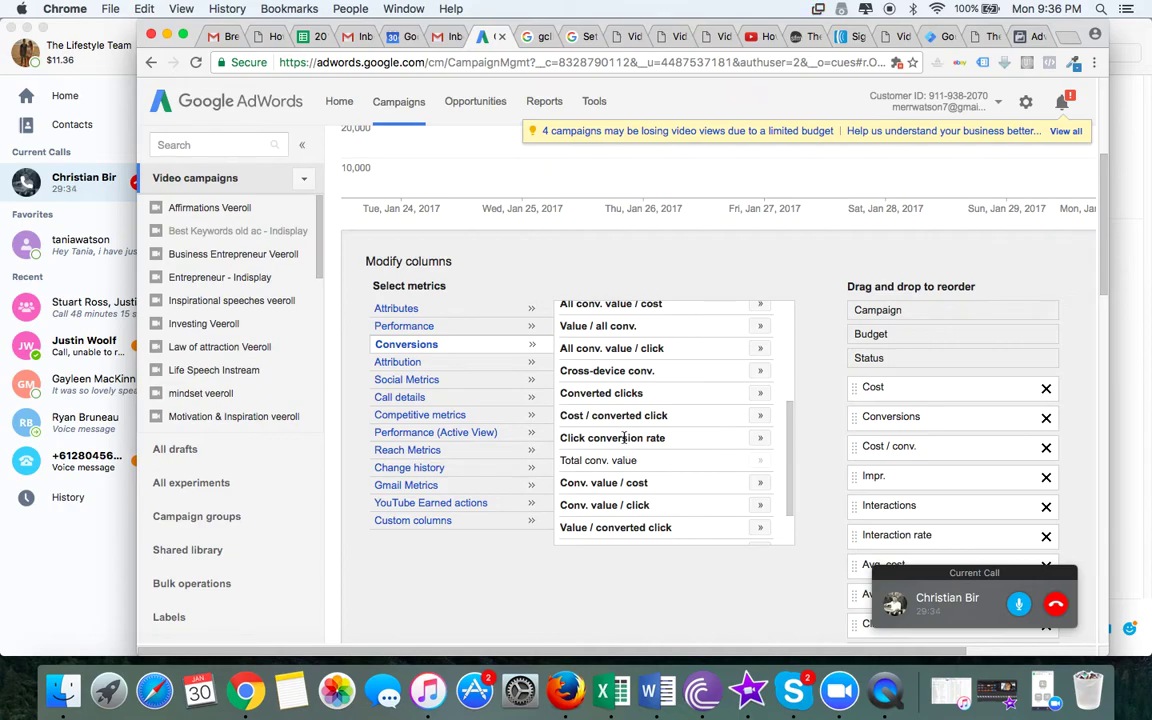
scroll(624, 437, "down", 3)
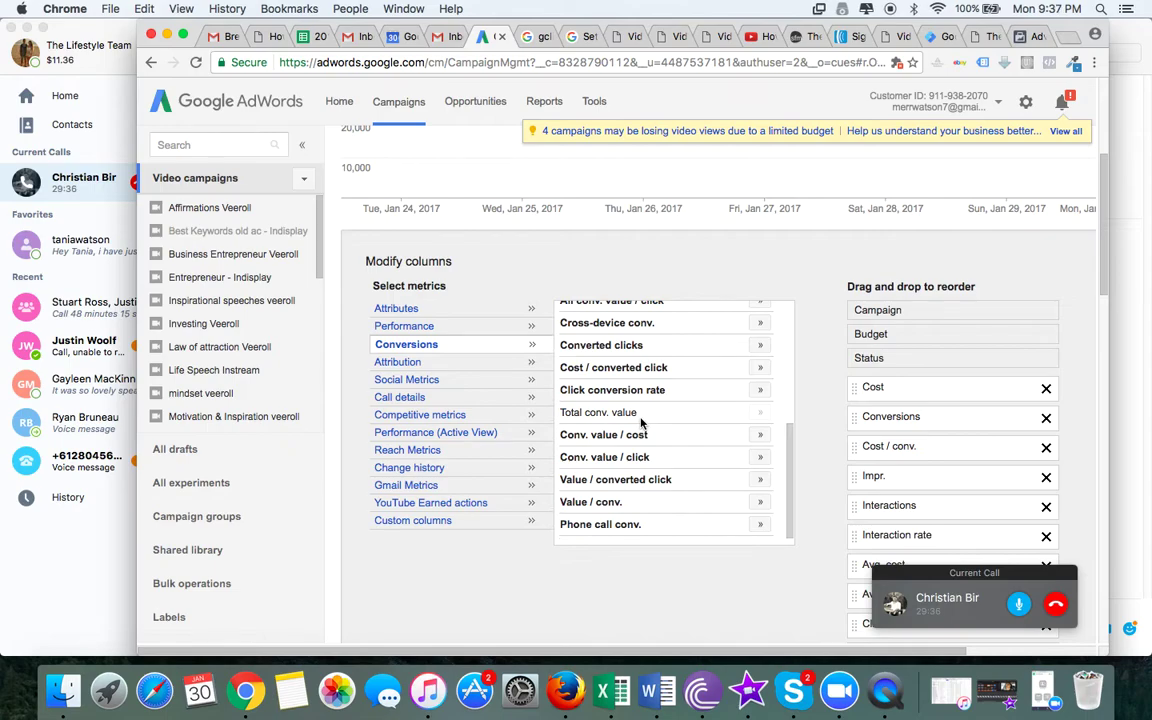
left_click(759, 503)
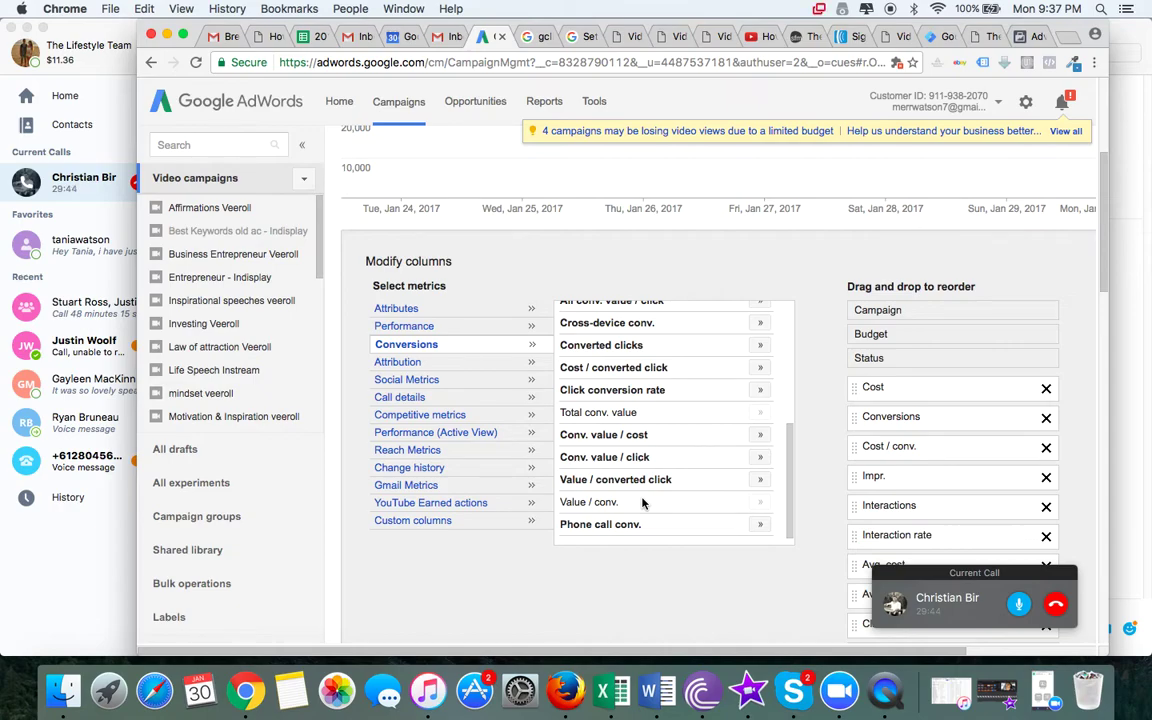
- Remove Interactions and Interaction rate from the selected columns
scroll(880, 450, "down", 5)
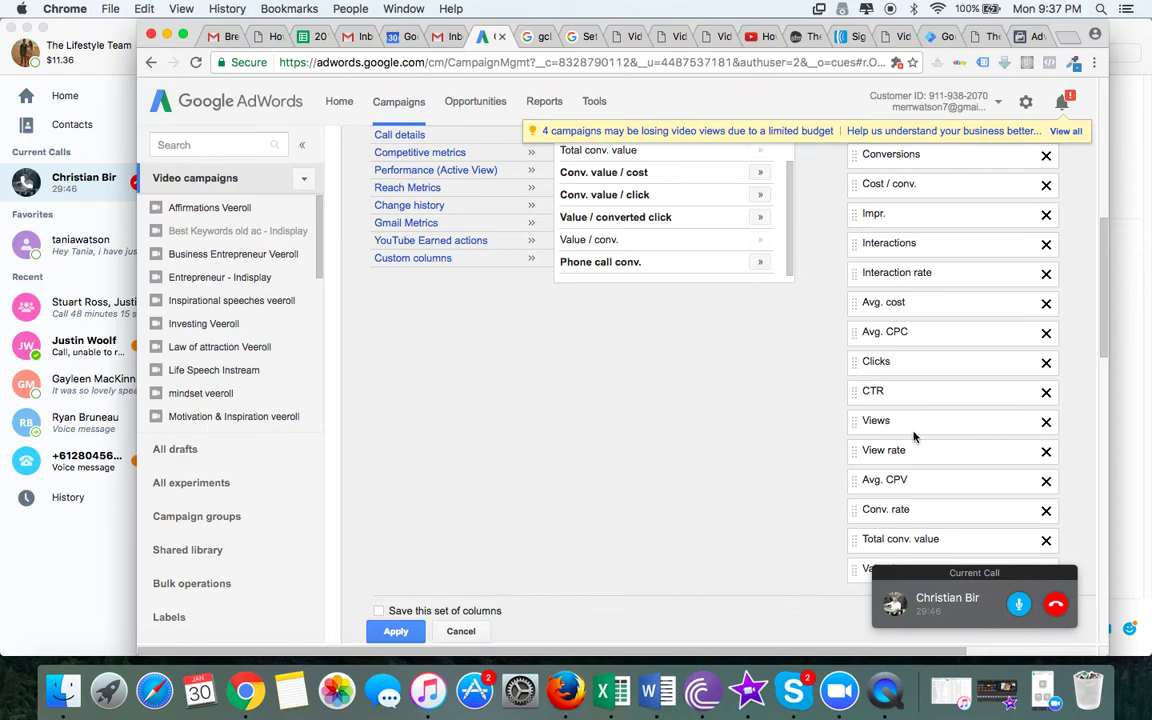
scroll(913, 435, "down", 1)
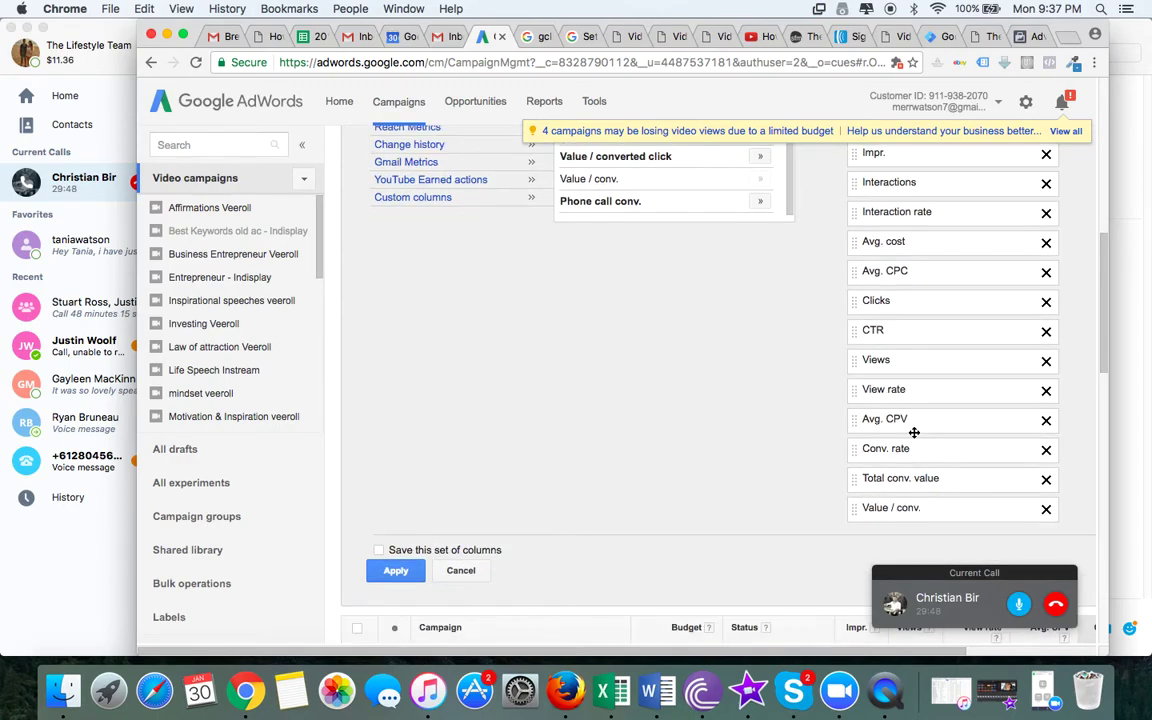
scroll(913, 432, "up", 2)
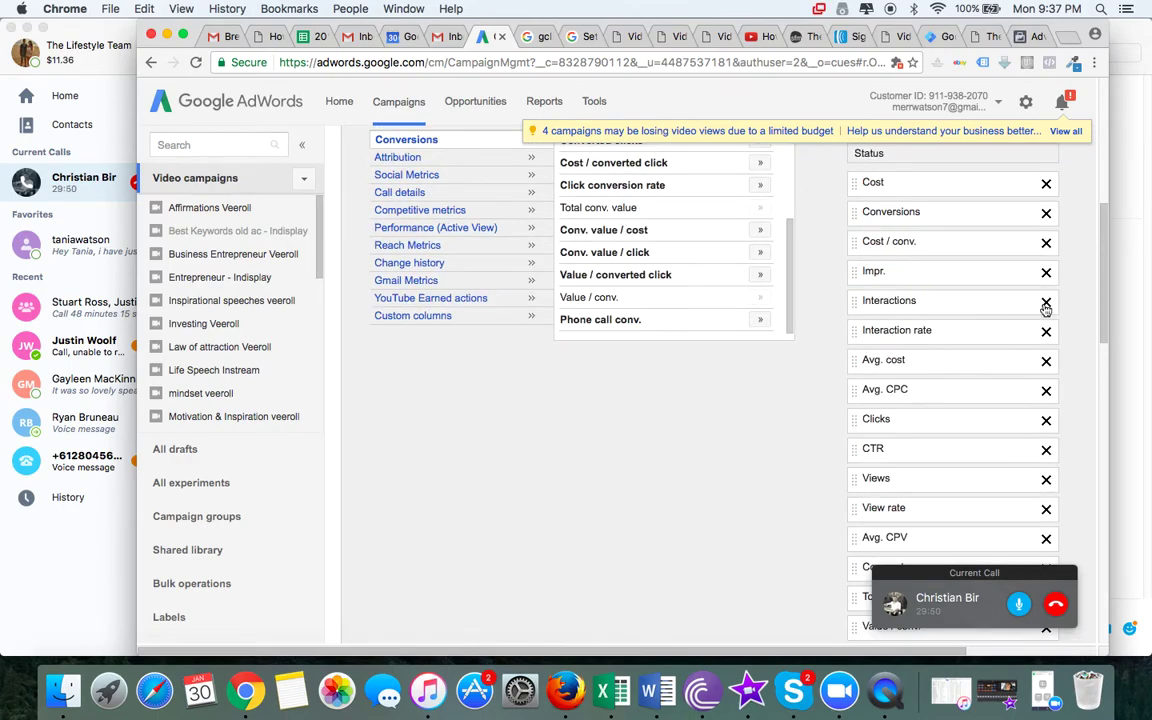
left_click(1046, 304)
left_click(1046, 303)
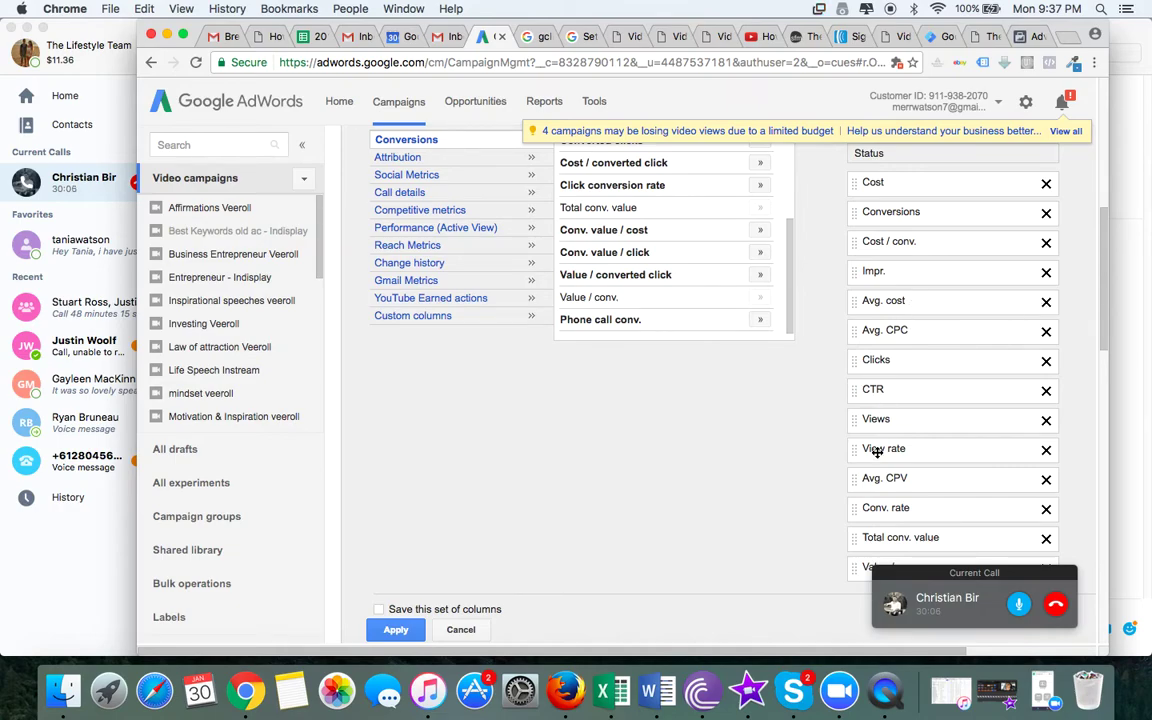
- Reorder the selected columns so that Impr., Views, View rate and Avg. CPV come first, directly after Status
scroll(933, 324, "up", 1)
left_click_drag(896, 442, 920, 193)
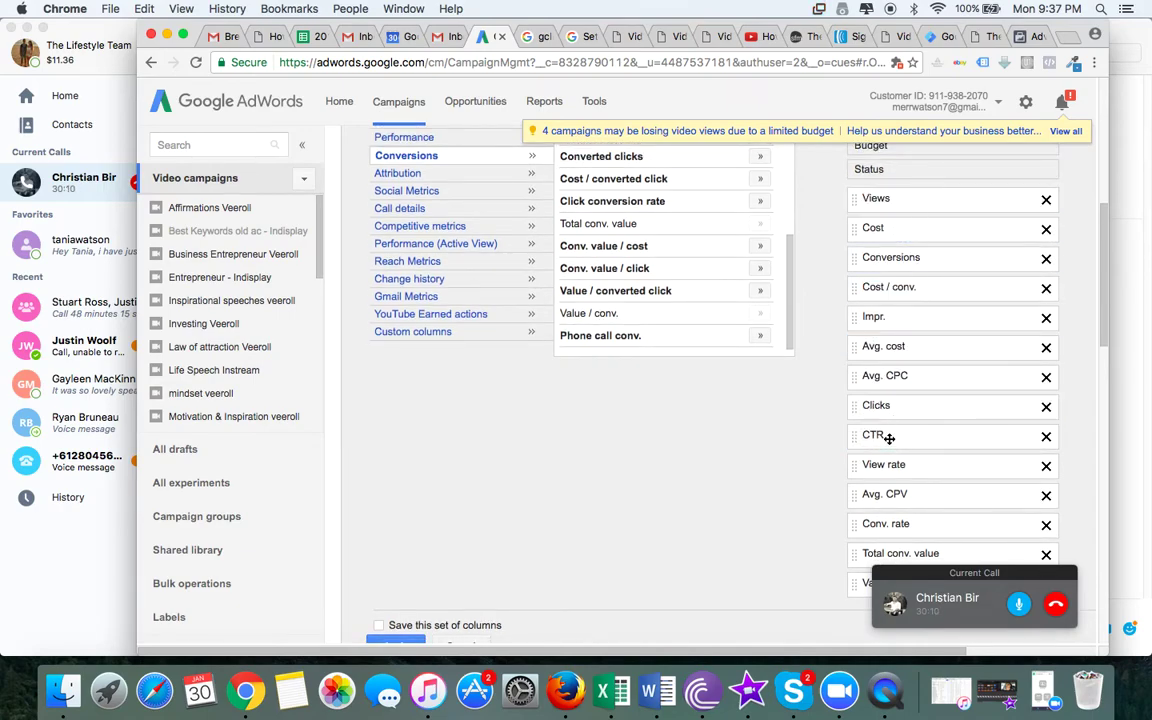
left_click_drag(910, 316, 951, 186)
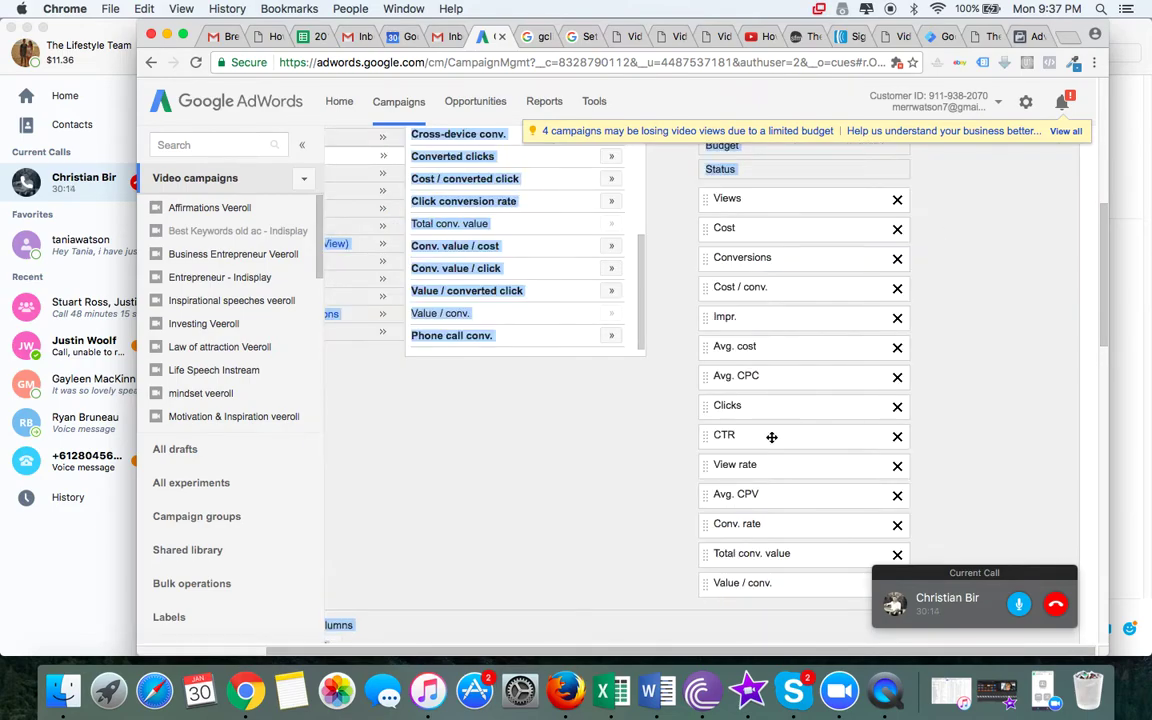
left_click_drag(720, 316, 785, 205)
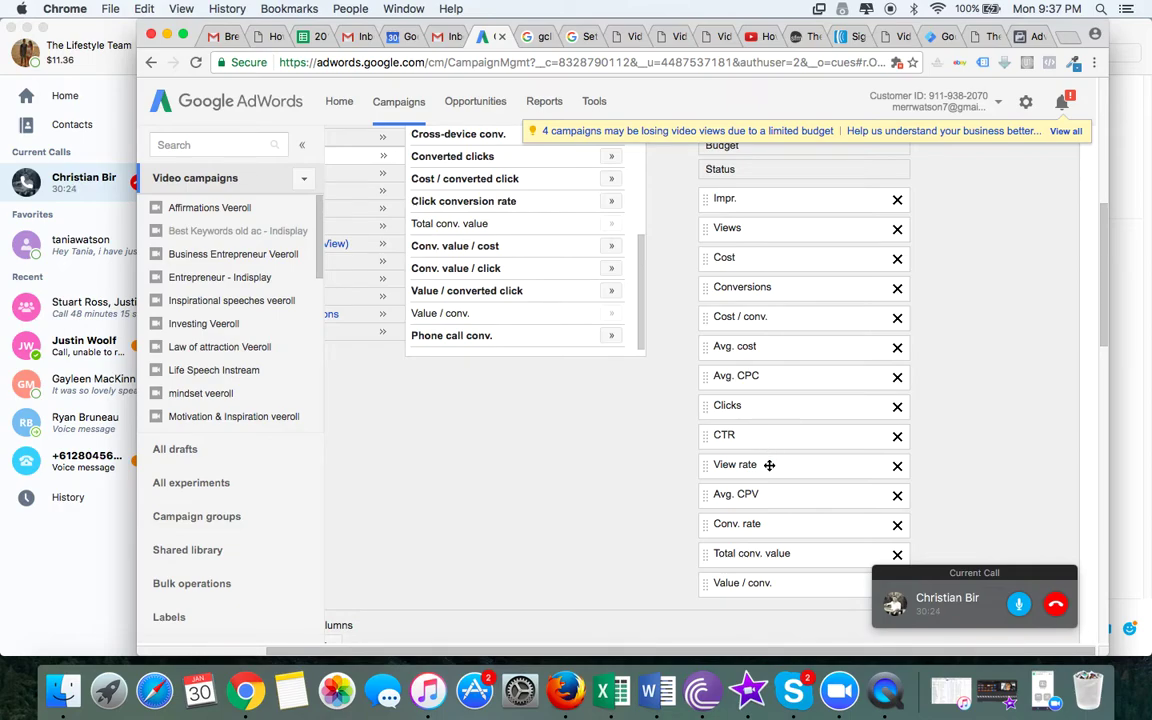
left_click_drag(769, 465, 794, 248)
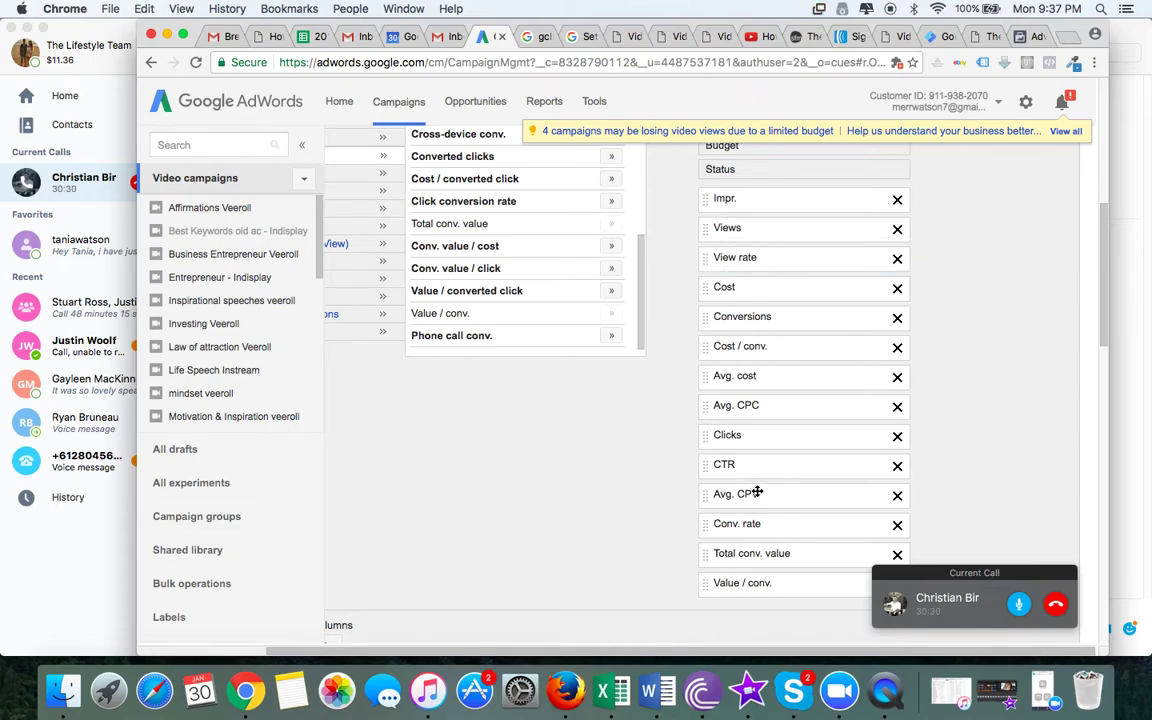
left_click_drag(758, 478, 700, 257)
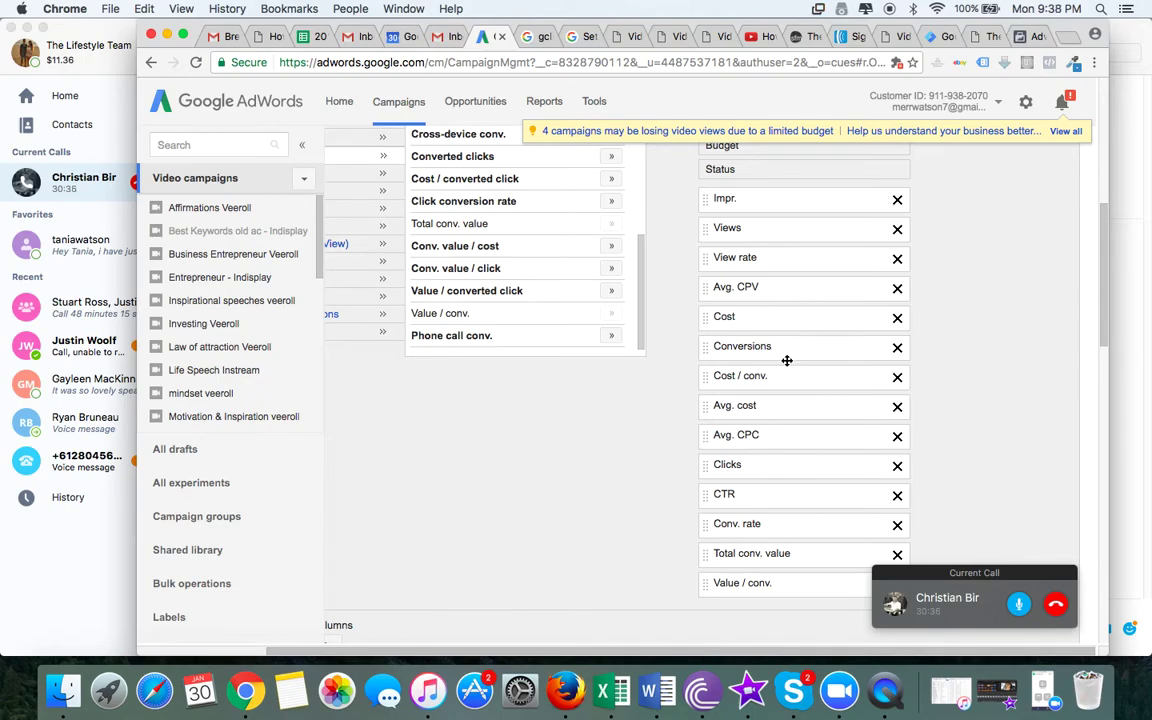
- Move Clicks, CTR and Avg. CPC directly below Avg. CPV in the column order
left_click_drag(761, 465, 815, 308)
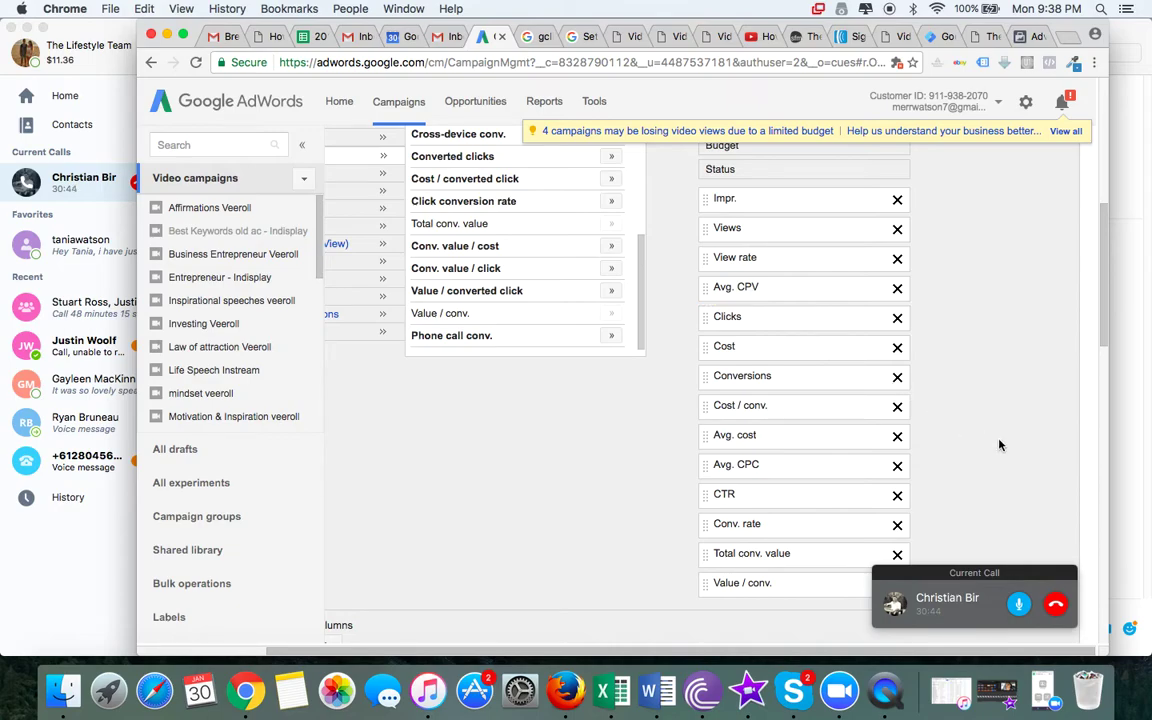
left_click_drag(797, 496, 810, 342)
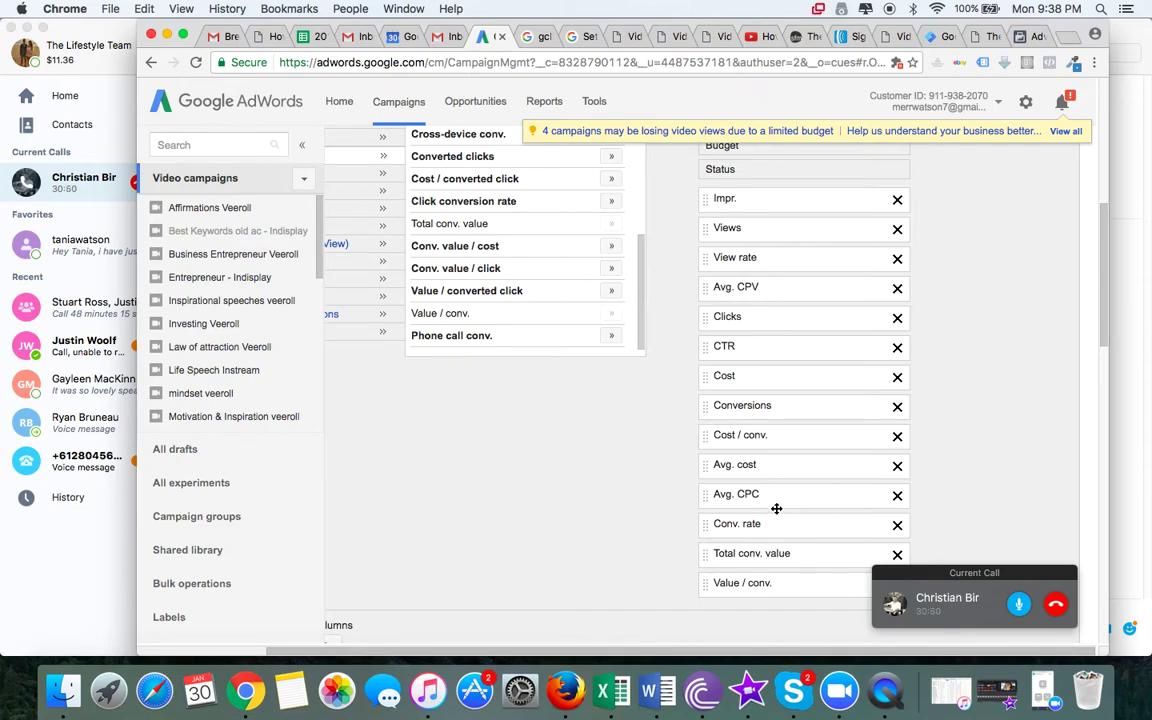
left_click_drag(761, 496, 811, 368)
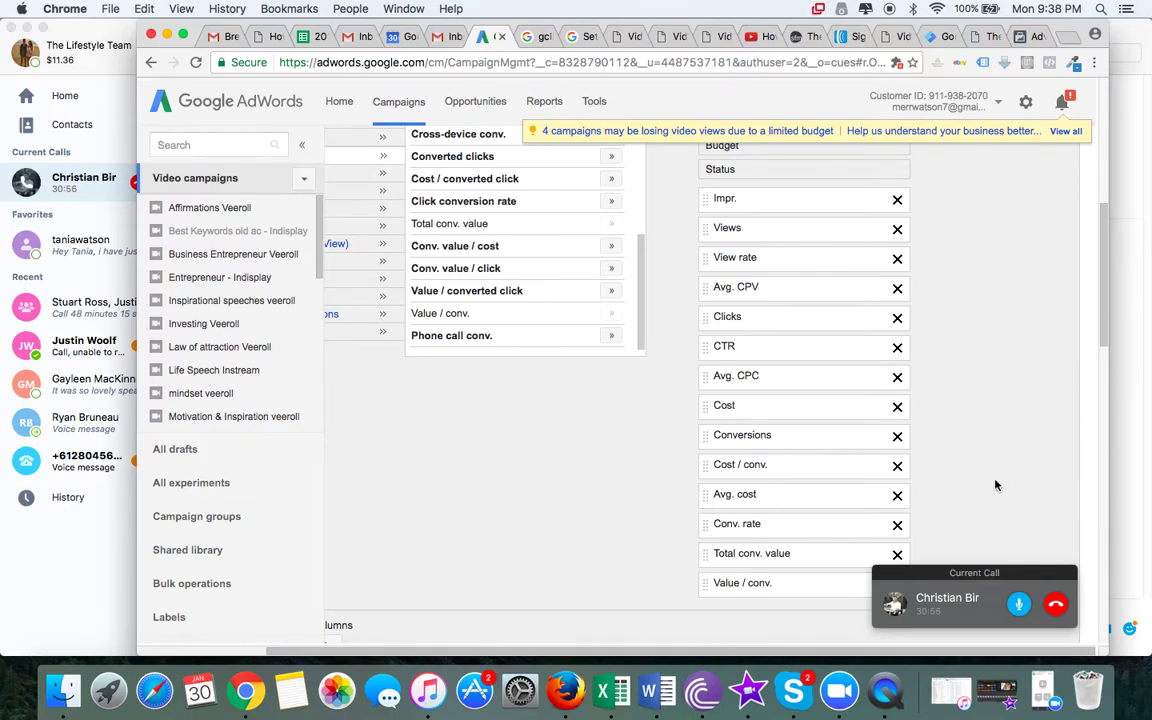
- Place Conversions, Cost / conv., Conv. rate, Total conv. value and Value / conv. above Cost, and remove Avg. cost from the selected columns
scroll(995, 485, "down", 1)
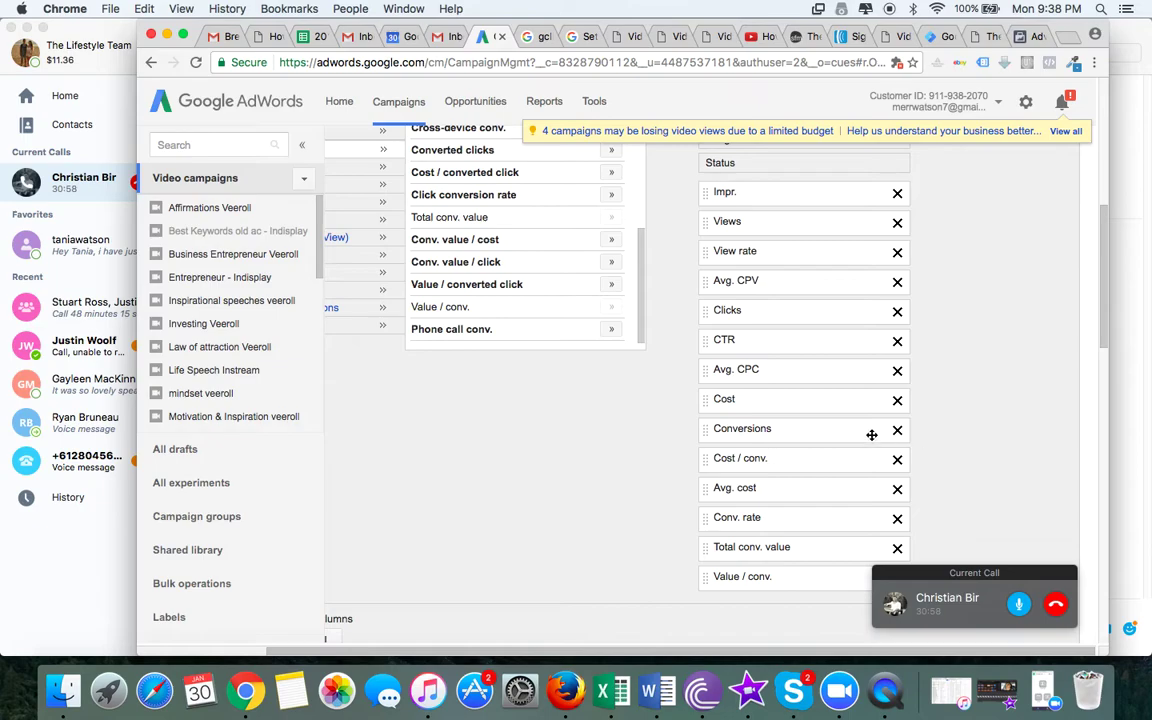
left_click_drag(811, 421, 812, 397)
scroll(1033, 503, "down", 2)
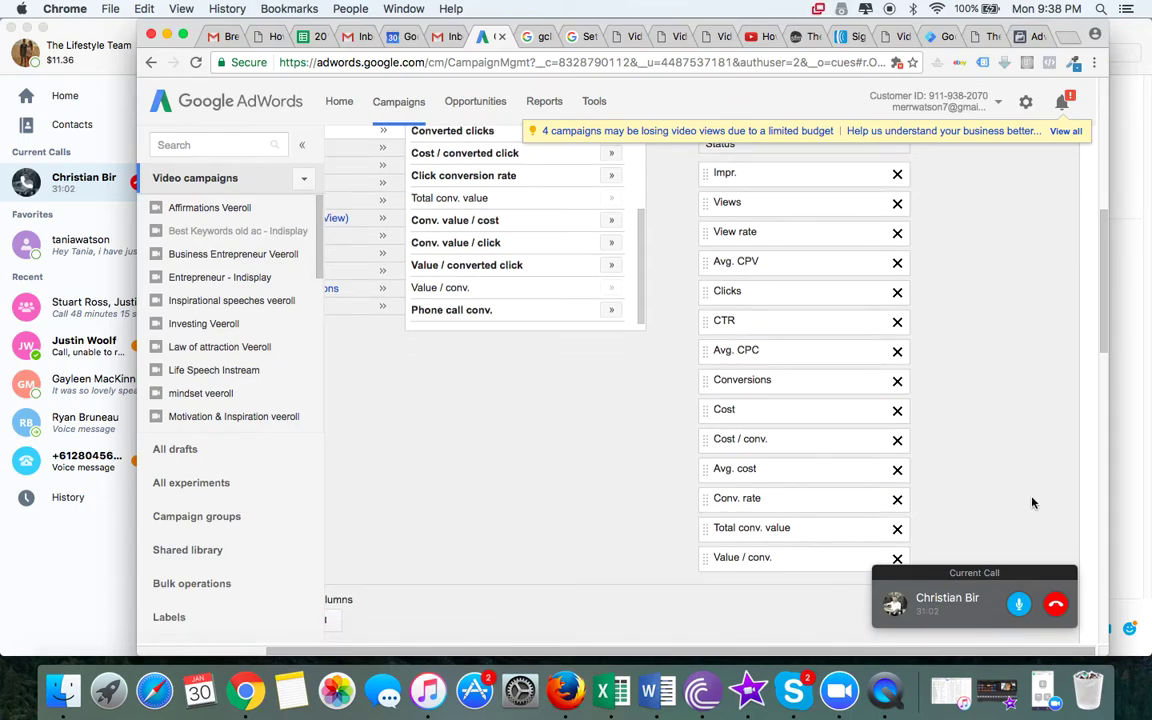
left_click_drag(799, 441, 800, 408)
left_click_drag(785, 527, 816, 433)
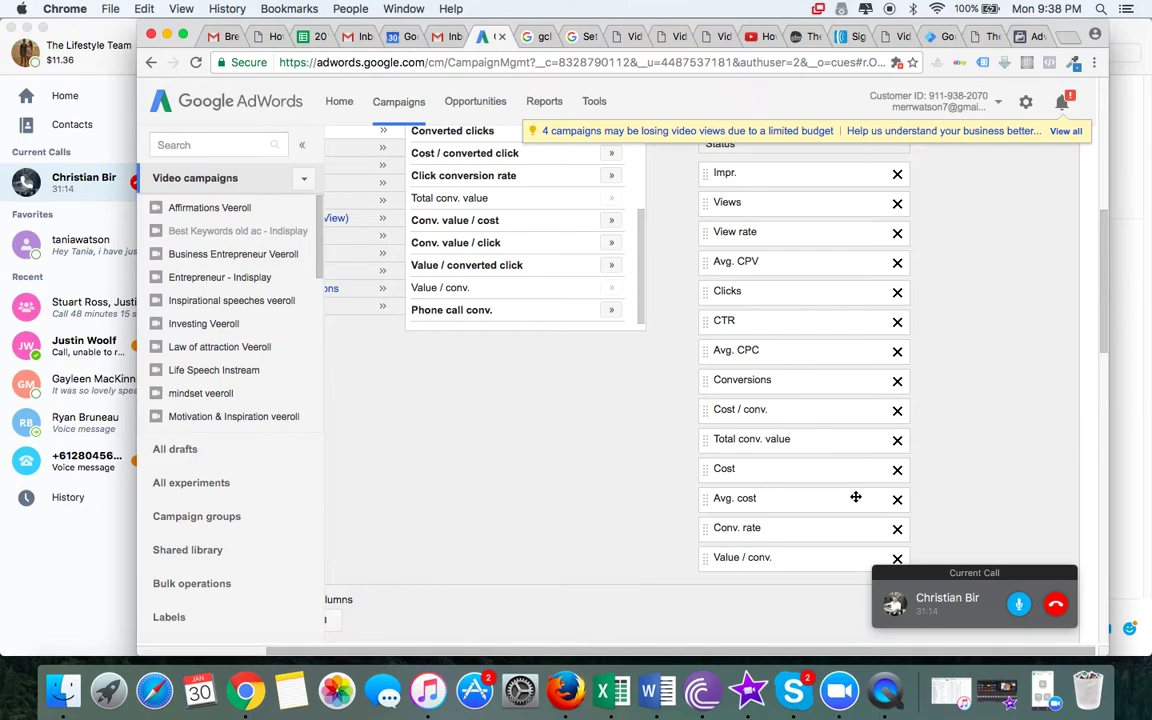
left_click_drag(854, 526, 869, 438)
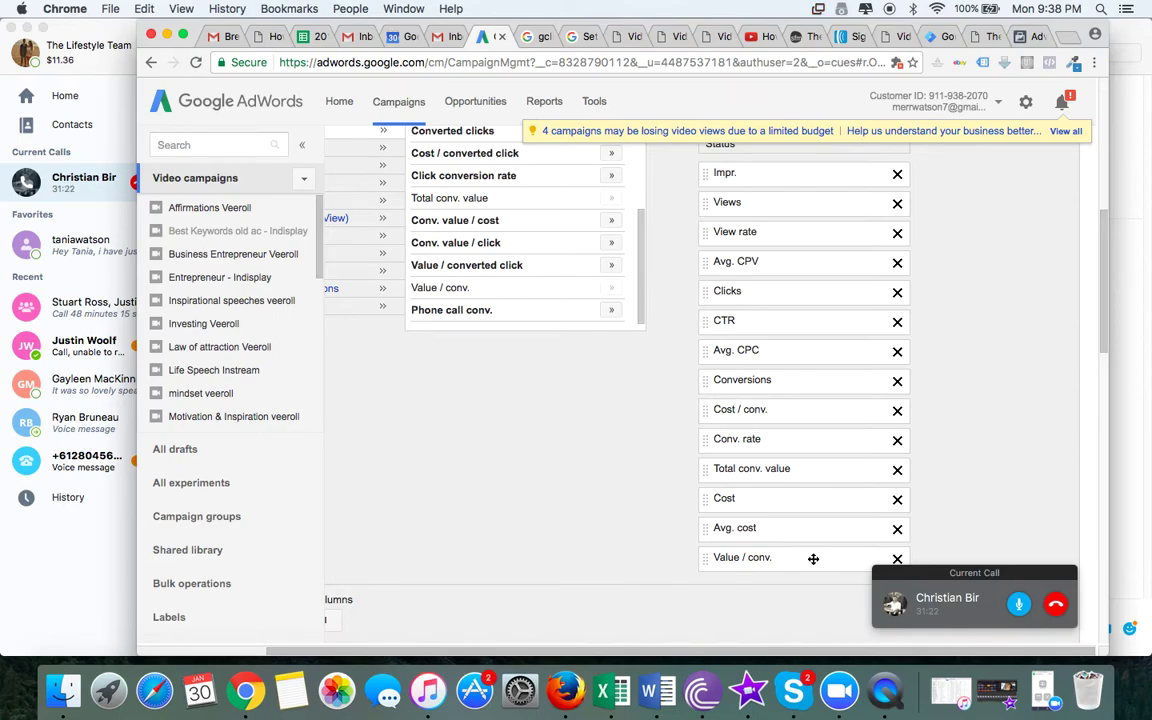
left_click_drag(807, 558, 882, 509)
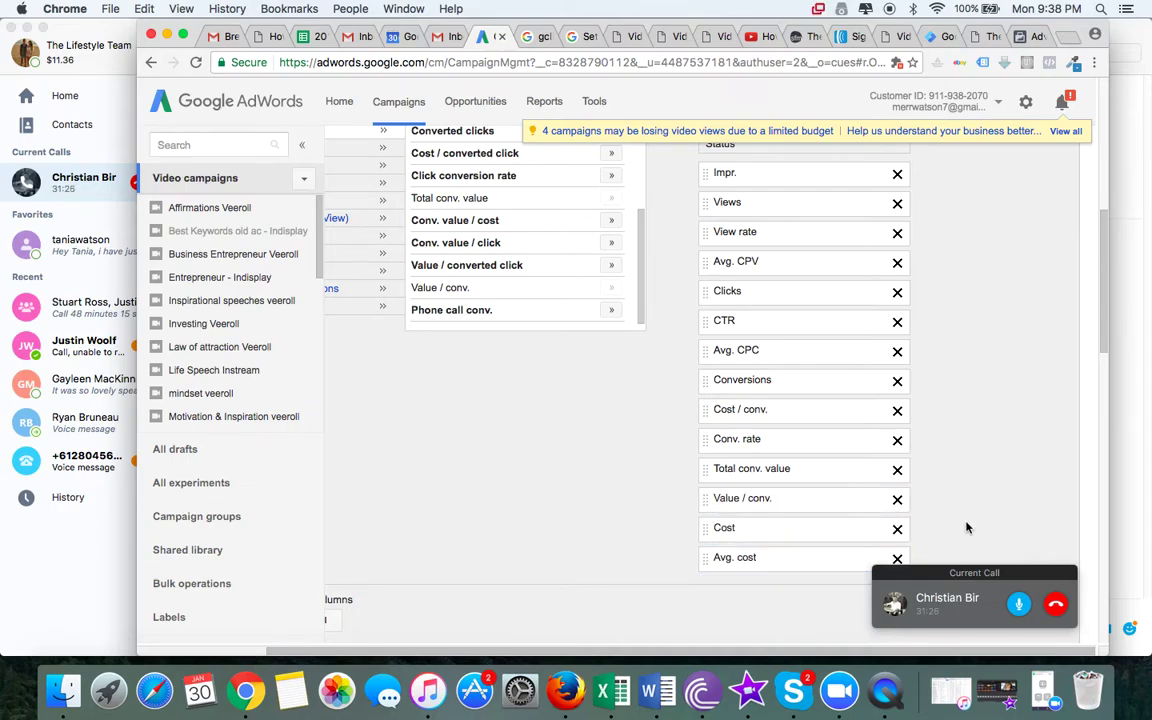
mouse_move(812, 550)
left_mouse_down()
mouse_move(812, 535)
mouse_move(812, 552)
left_mouse_up()
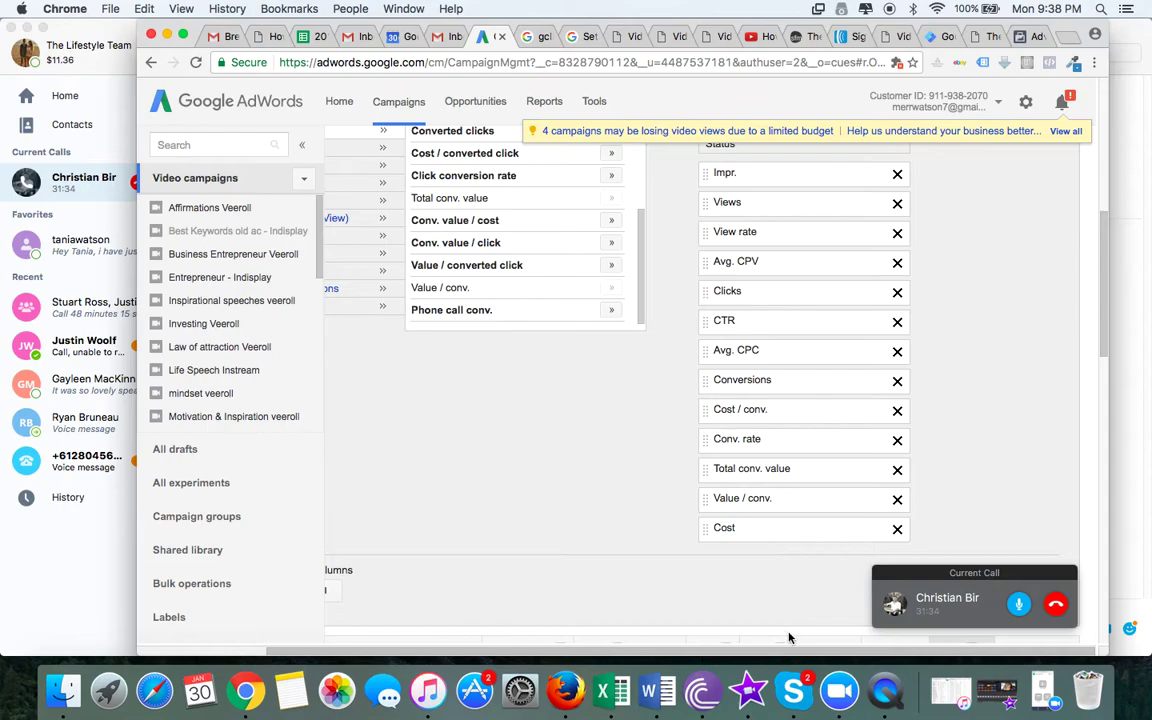
- Add the competitive metrics Display Impr. share, Display Lost IS (rank) and Display Lost IS (budget) to the column selection
scroll(558, 537, "down", 2)
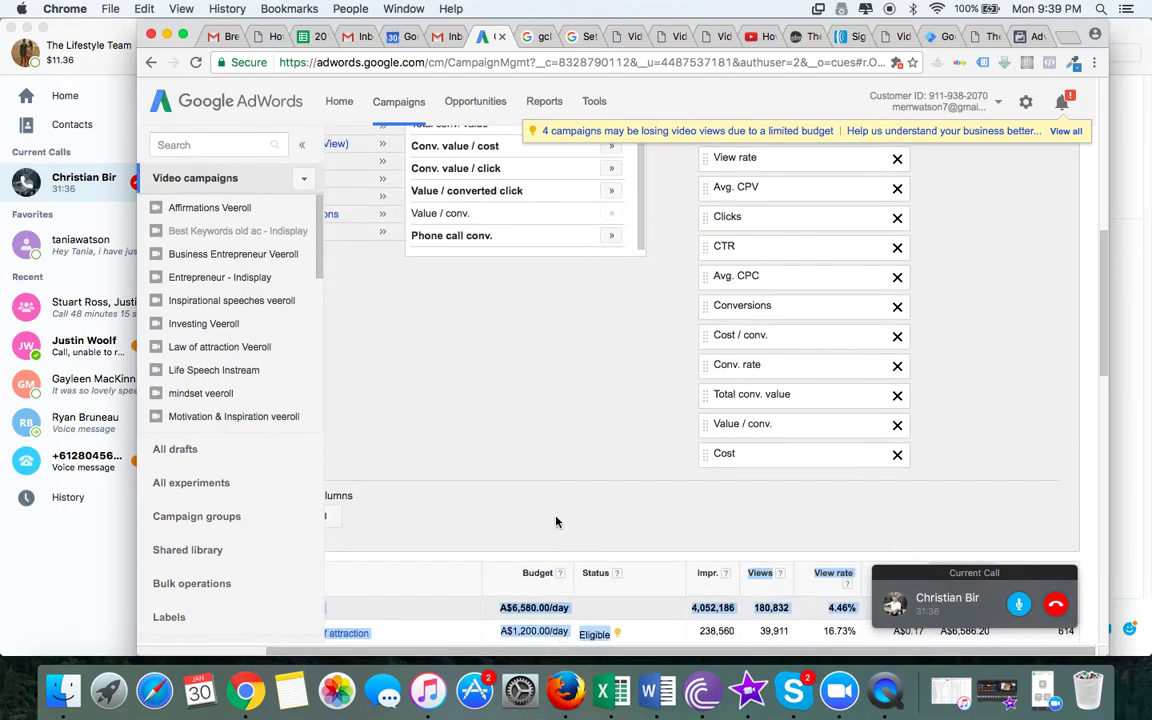
scroll(195, 638, "left", 3)
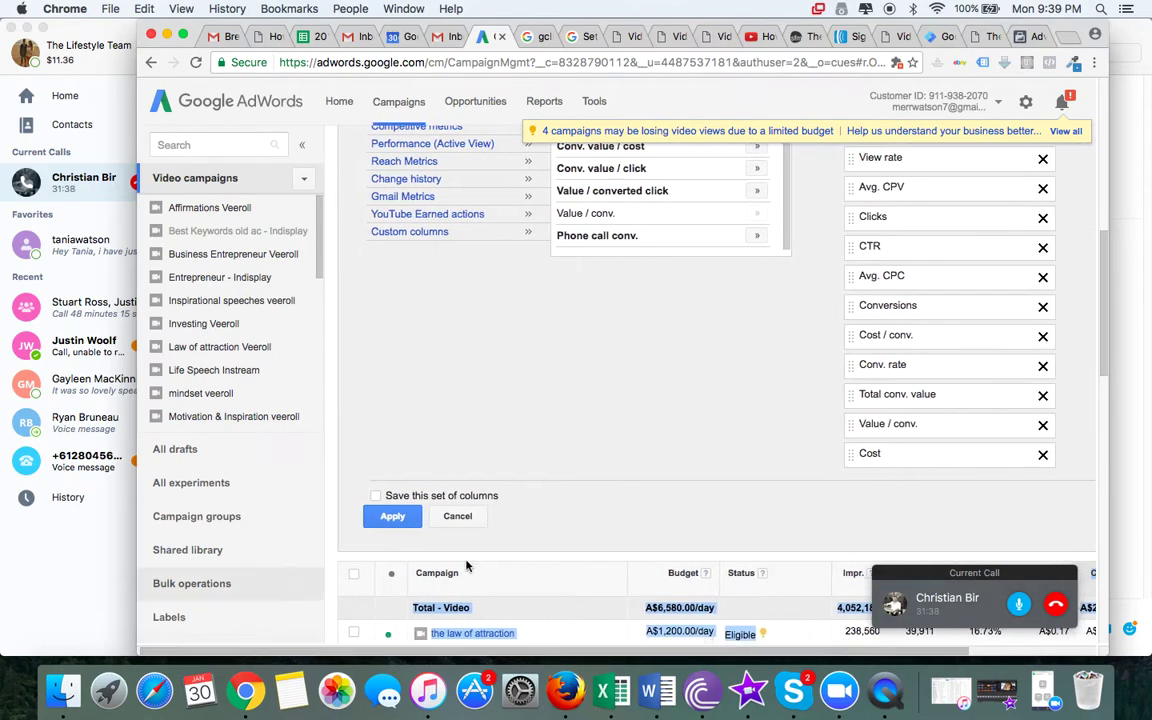
scroll(679, 424, "up", 5)
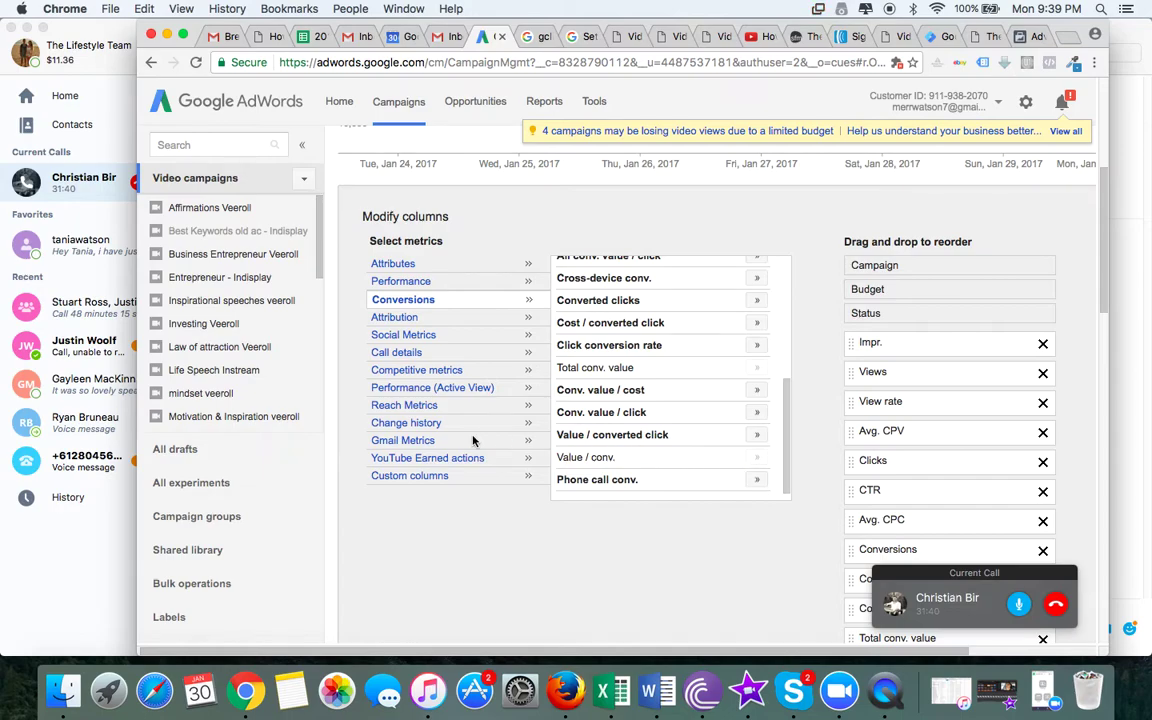
left_click(441, 372)
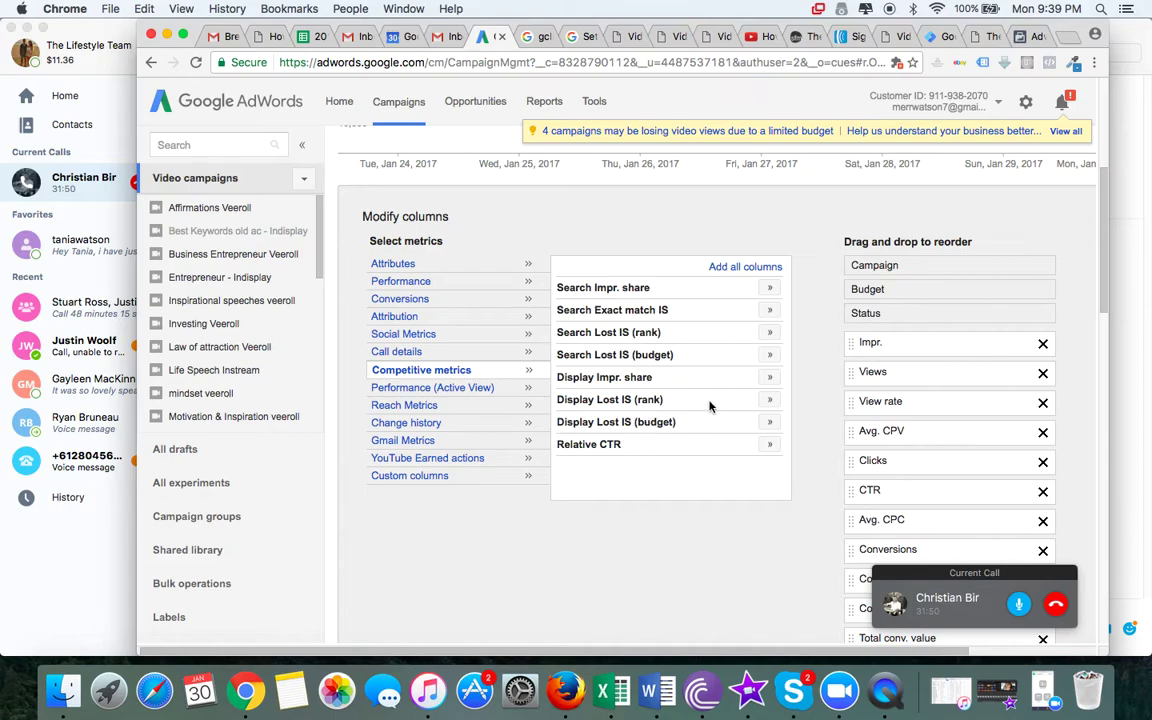
left_click(769, 377)
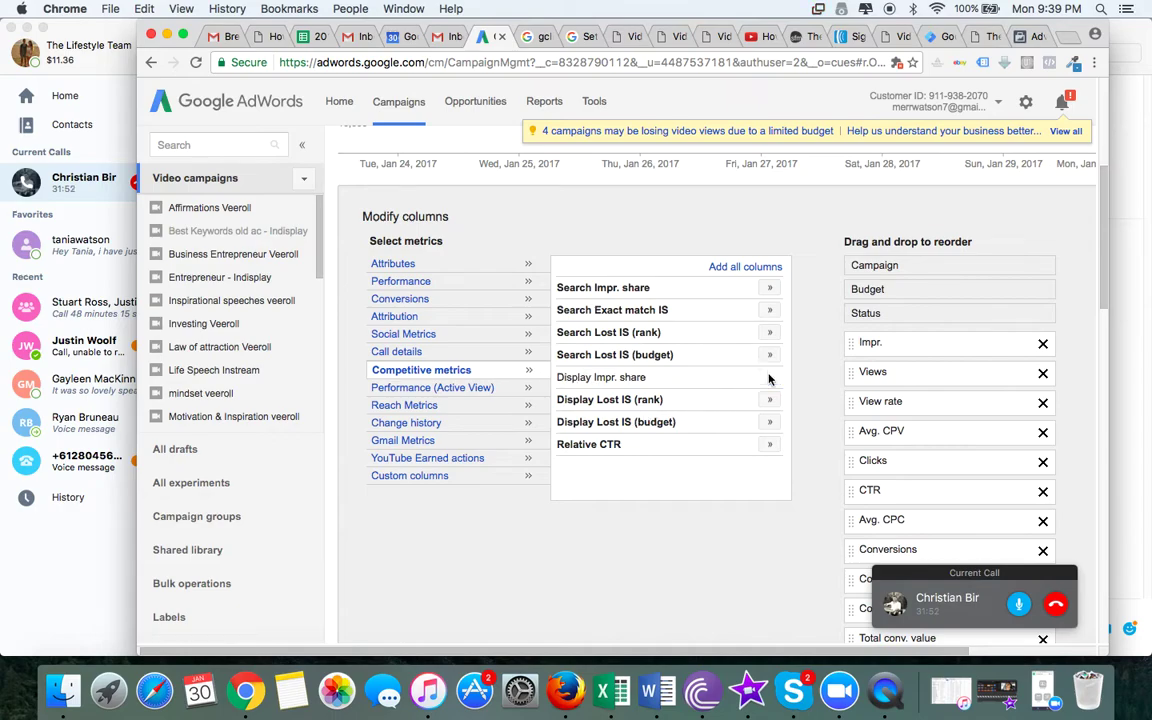
left_click(771, 400)
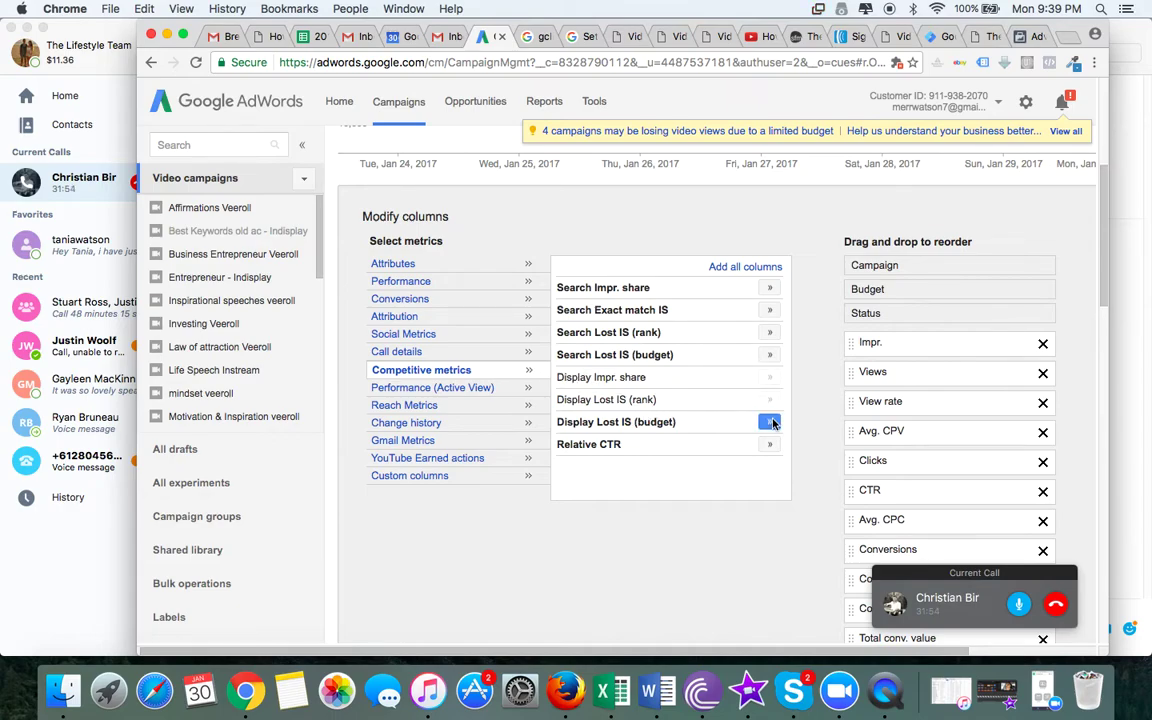
left_click(770, 422)
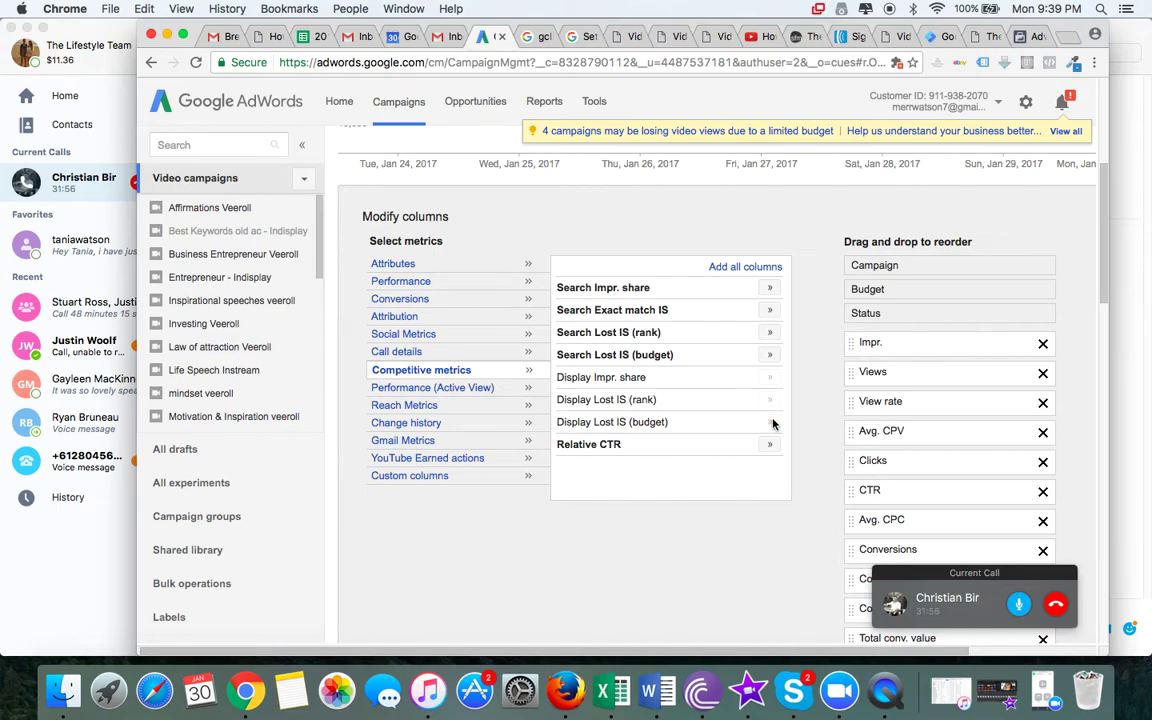
- Move Display Impr. share, Display Lost IS (rank) and Display Lost IS (budget) above Impr. in the column order
scroll(950, 420, "down", 5)
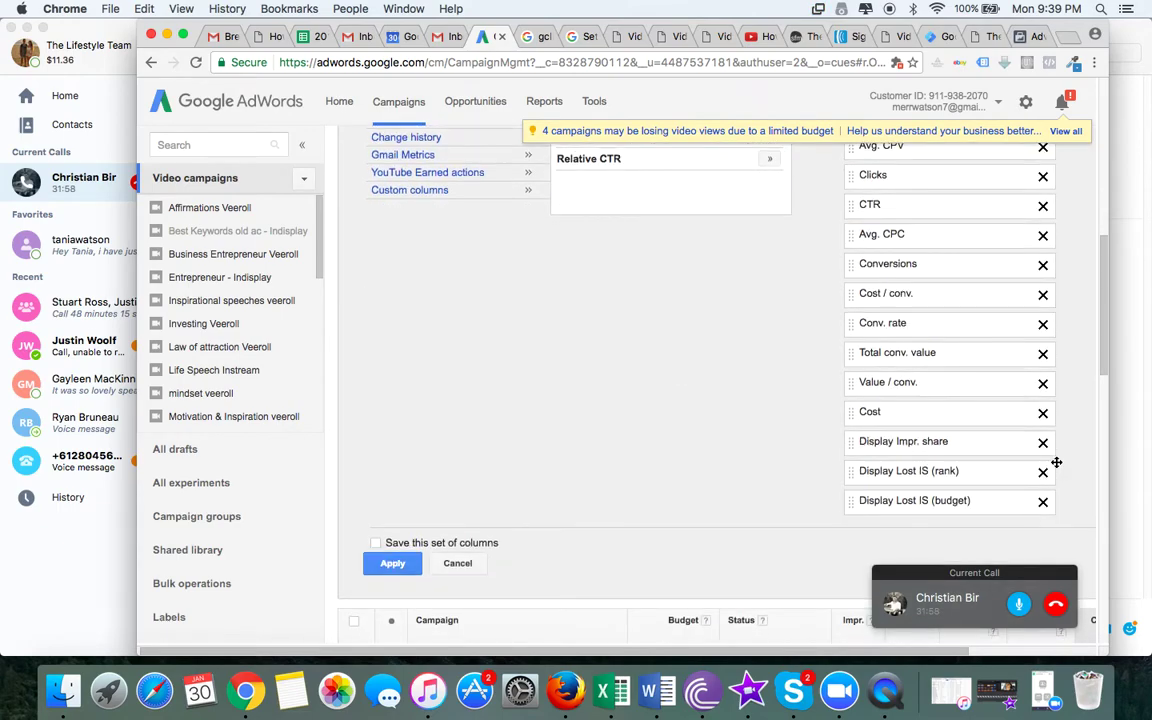
left_click_drag(968, 446, 933, 312)
scroll(928, 380, "down", 5)
left_click_drag(925, 412, 925, 380)
left_click_drag(924, 378, 905, 240)
scroll(914, 358, "down", 5)
left_click_drag(914, 388, 935, 251)
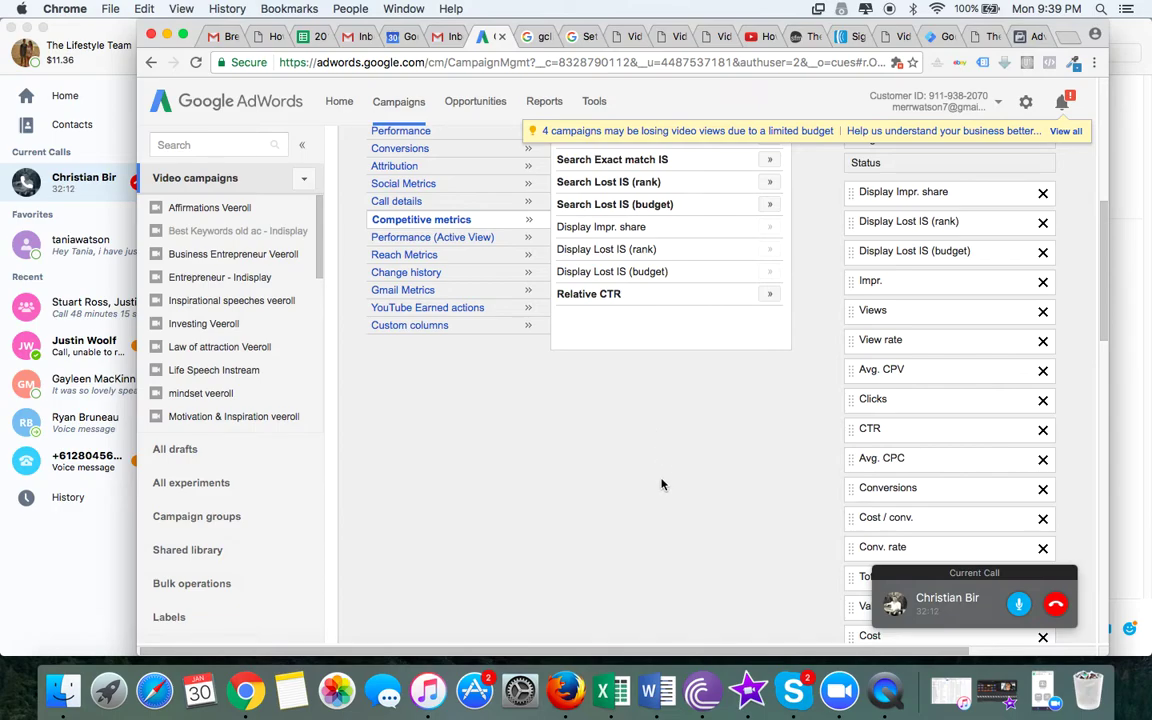
- Save this set of columns under the name Tracking and apply it to the campaign table
scroll(660, 484, "down", 3)
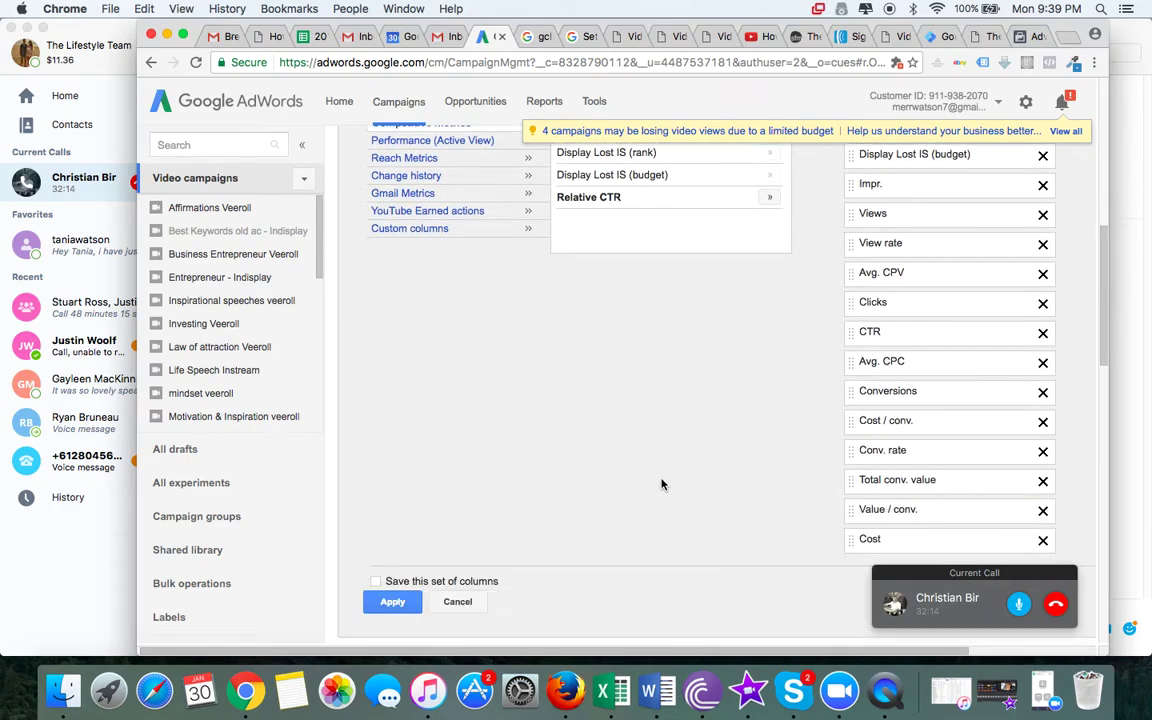
scroll(395, 575, "down", 1)
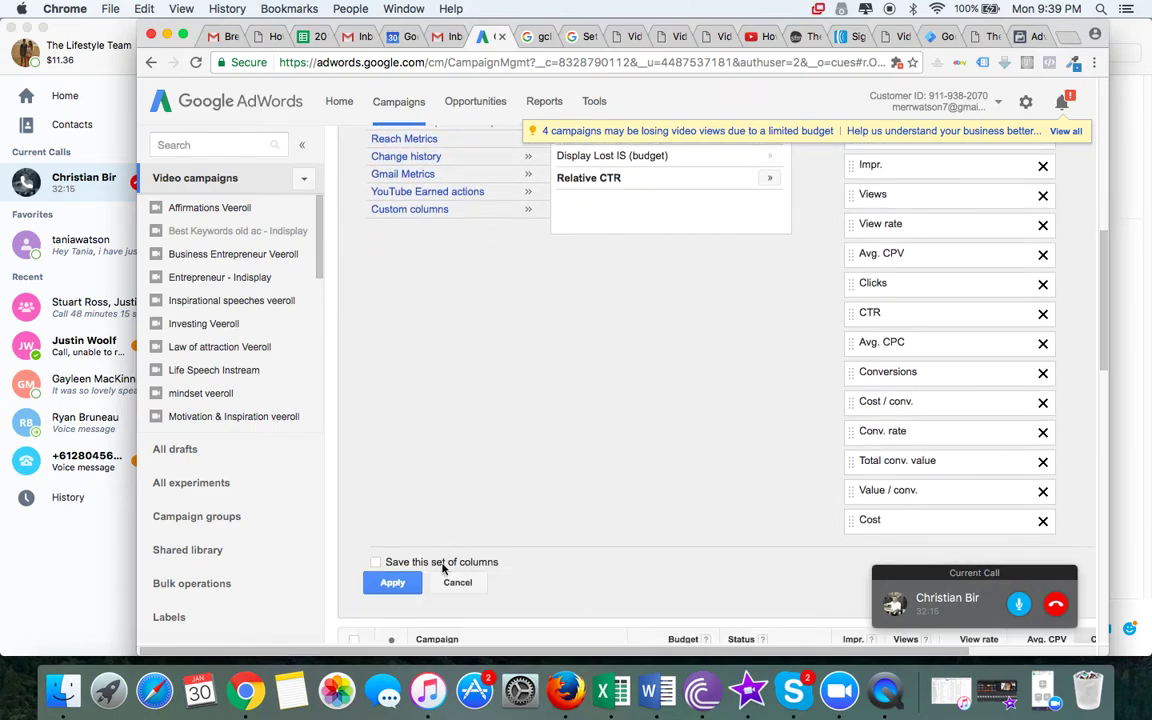
left_click(382, 563)
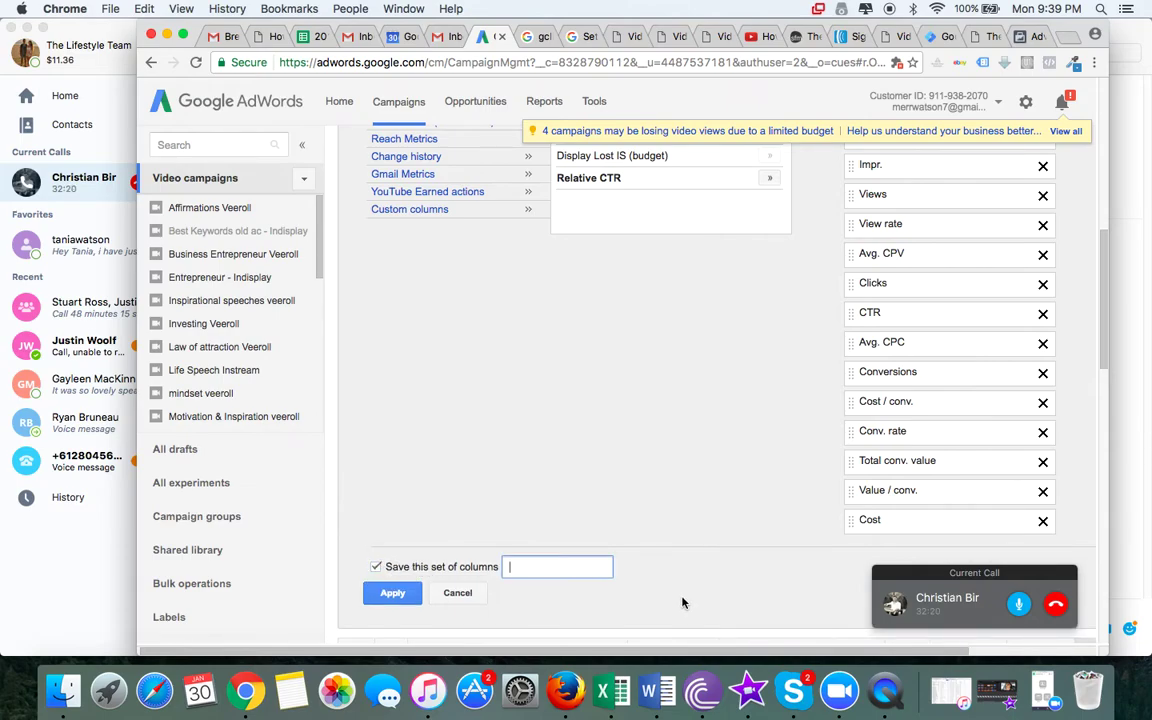
type("Tracking")
left_click(397, 600)
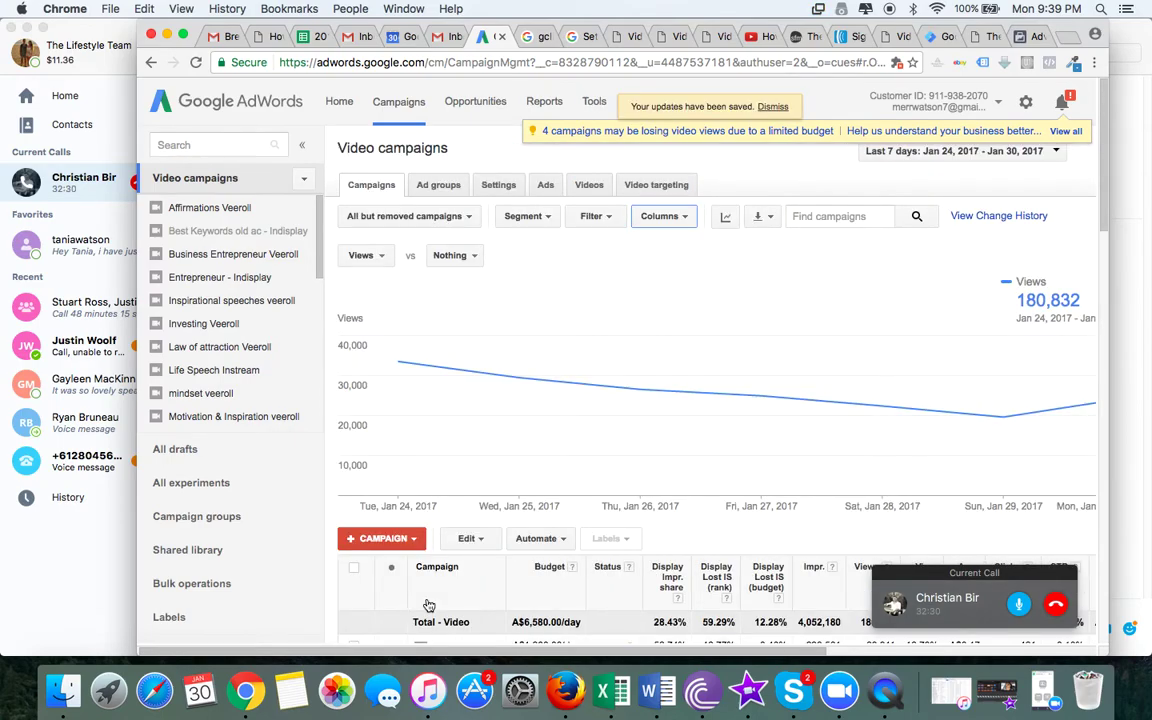
- Review the video campaigns across all columns, from display impression share through conversions and conversion value to cost
scroll(470, 576, "down", 1)
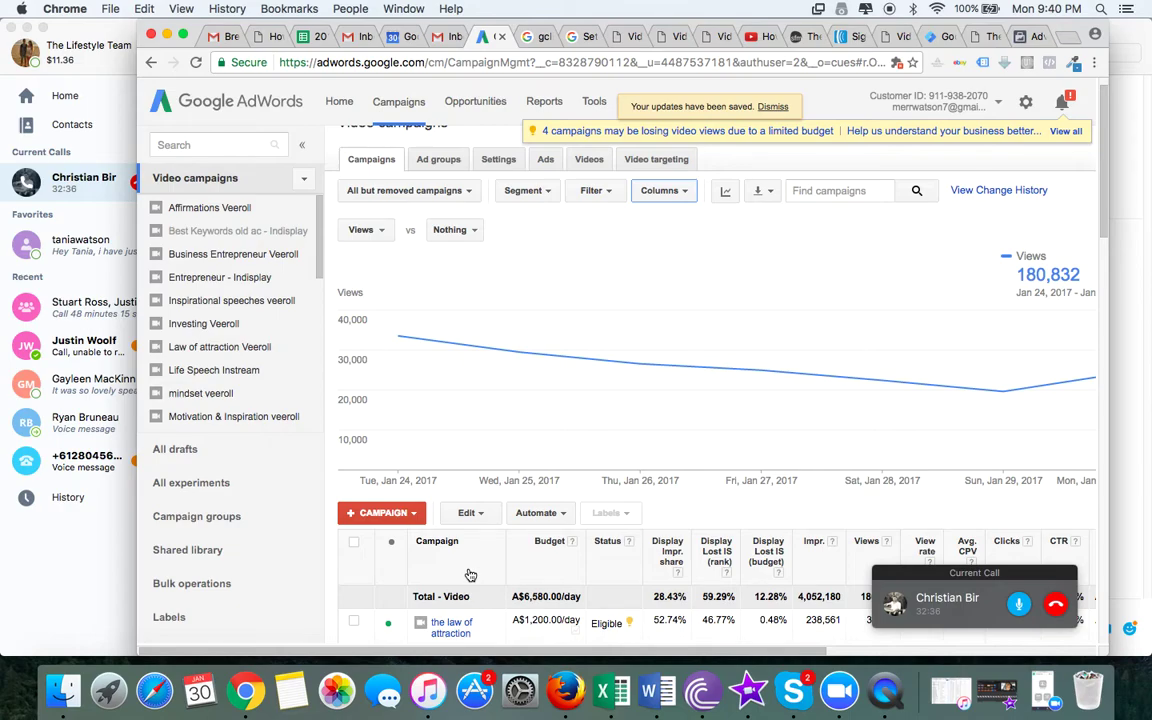
scroll(470, 576, "down", 5)
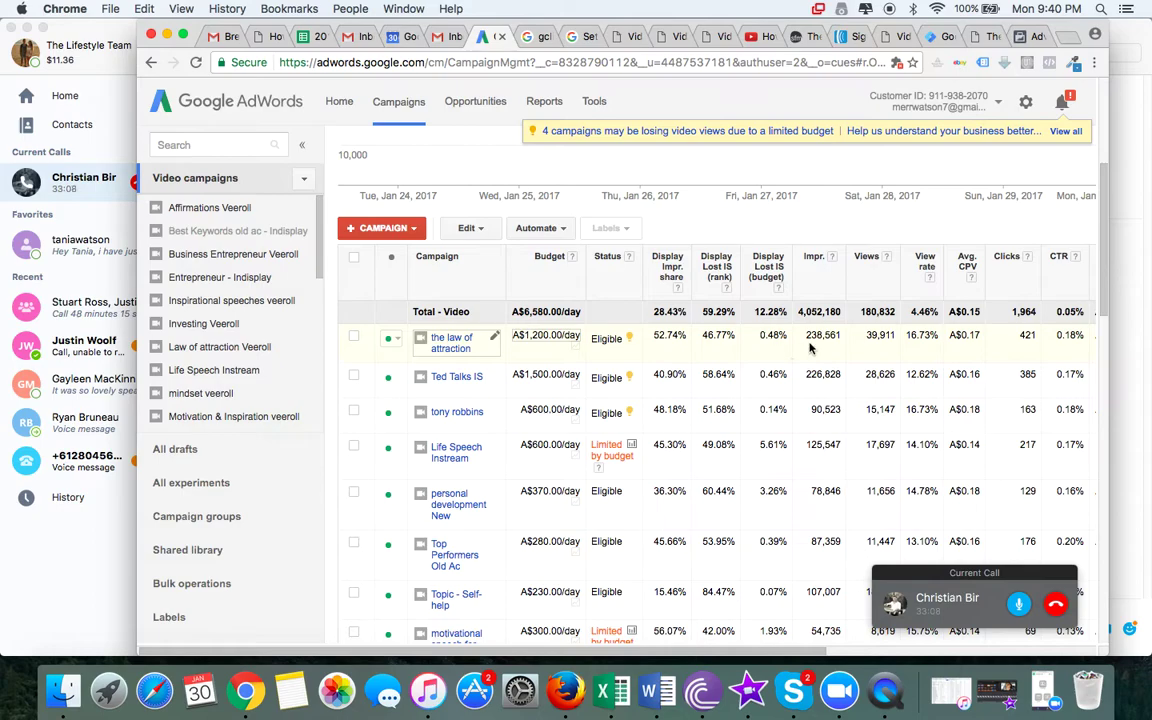
left_click_drag(733, 653, 850, 655)
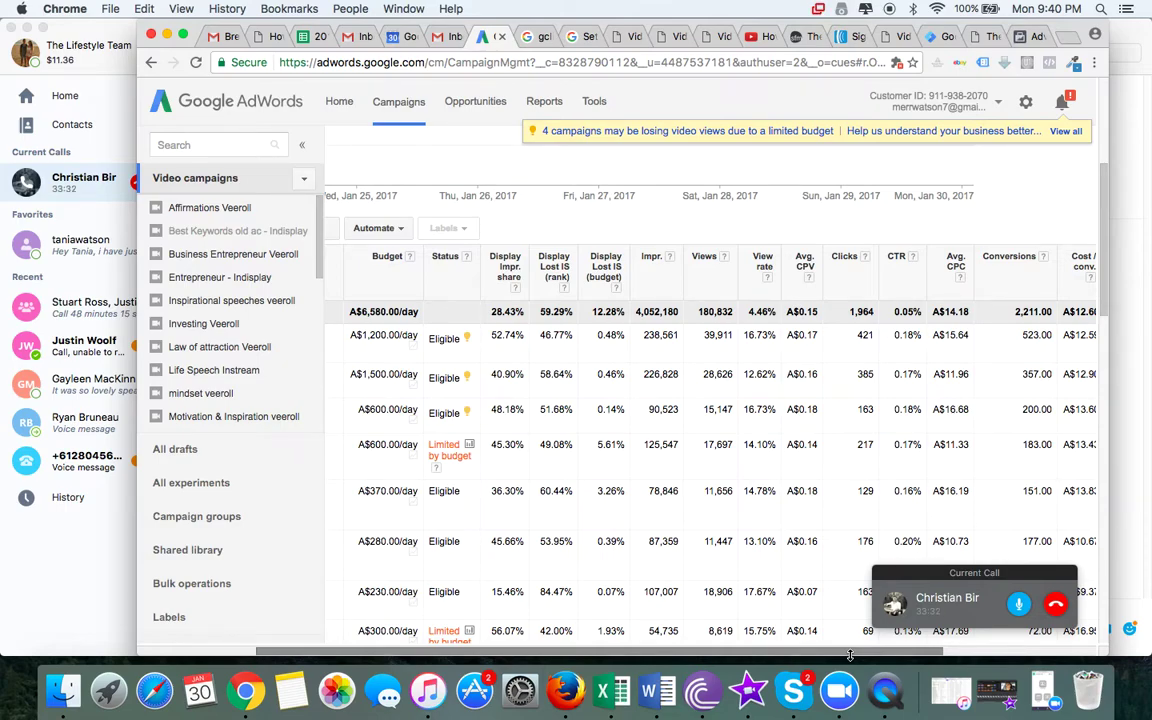
left_click_drag(850, 656, 990, 668)
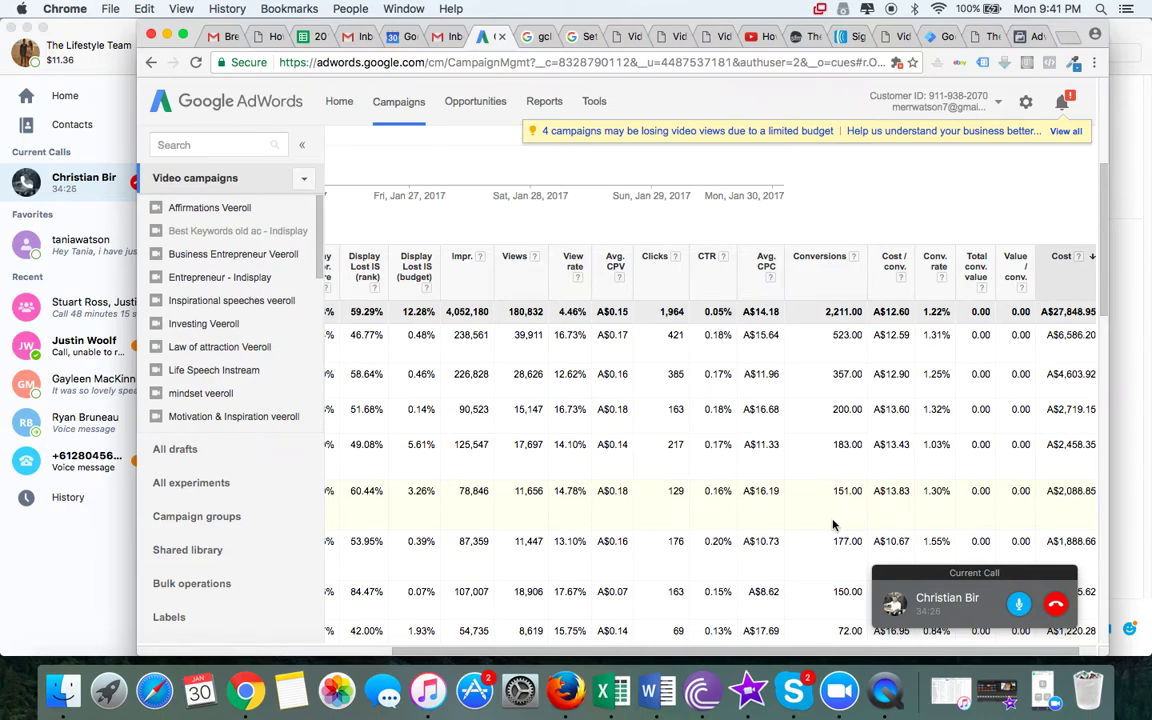
left_click_drag(802, 651, 785, 651)
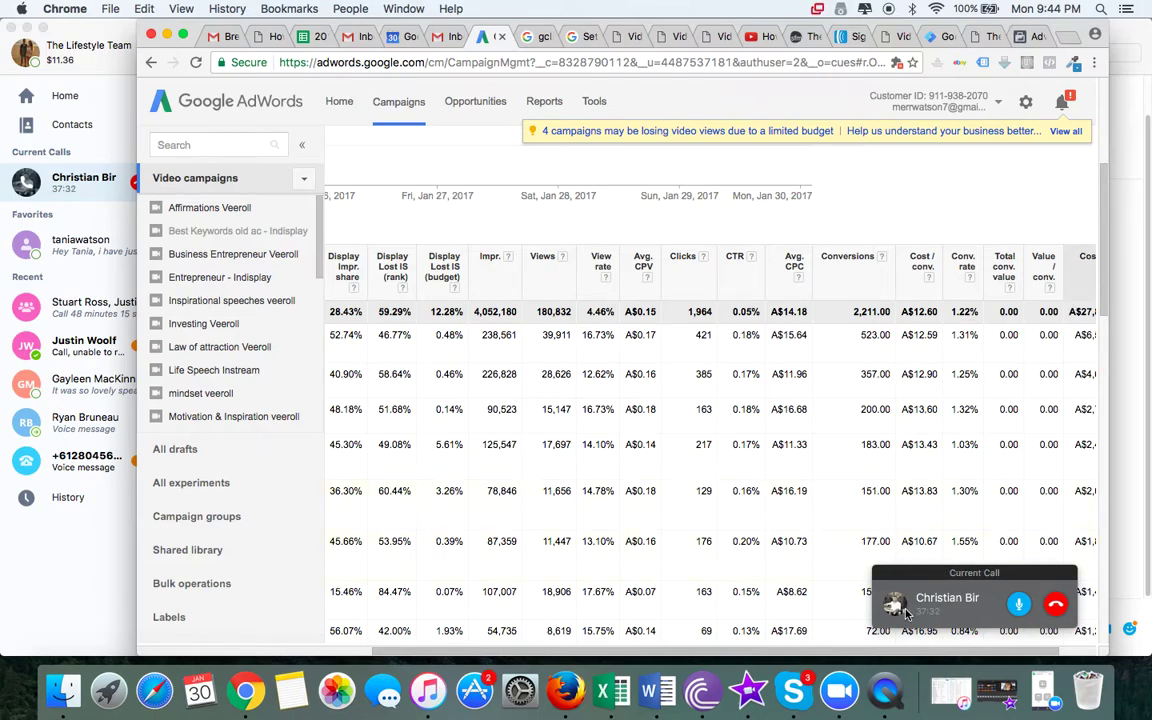
scroll(556, 590, "left", 5)
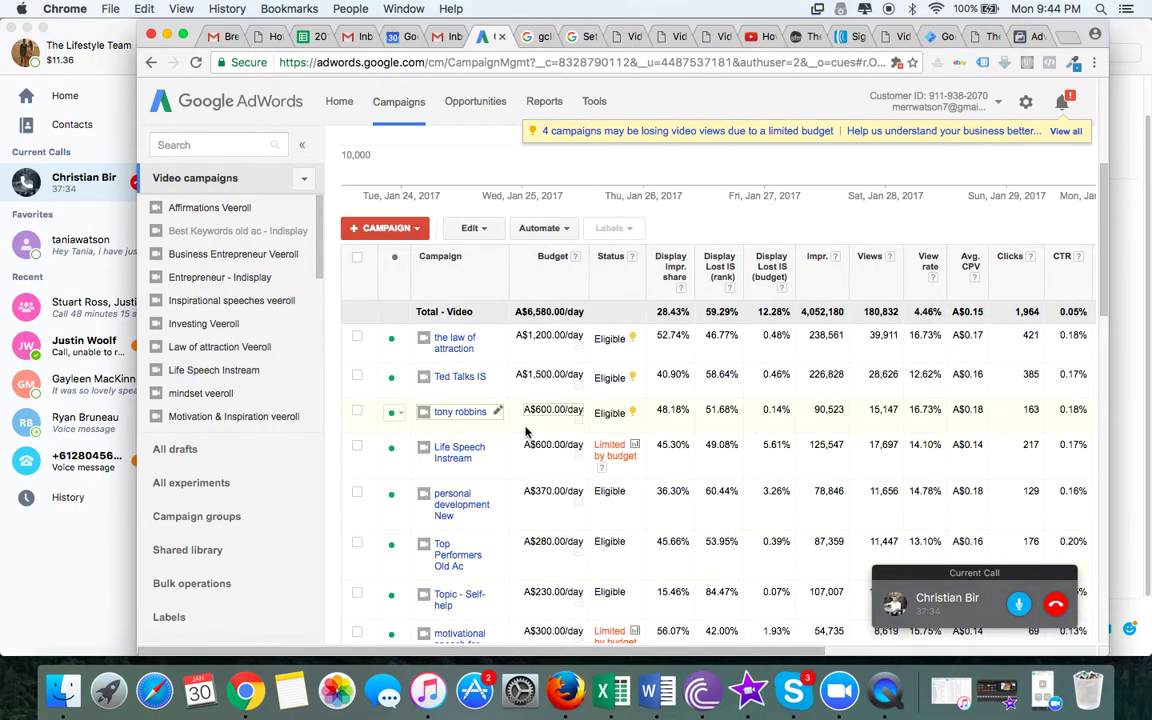
- Check the list of saved column sets and open the Video targeting view for all video campaigns
scroll(525, 450, "up", 3)
scroll(481, 411, "up", 3)
scroll(520, 390, "down", 2)
scroll(560, 370, "up", 2)
left_click(665, 220)
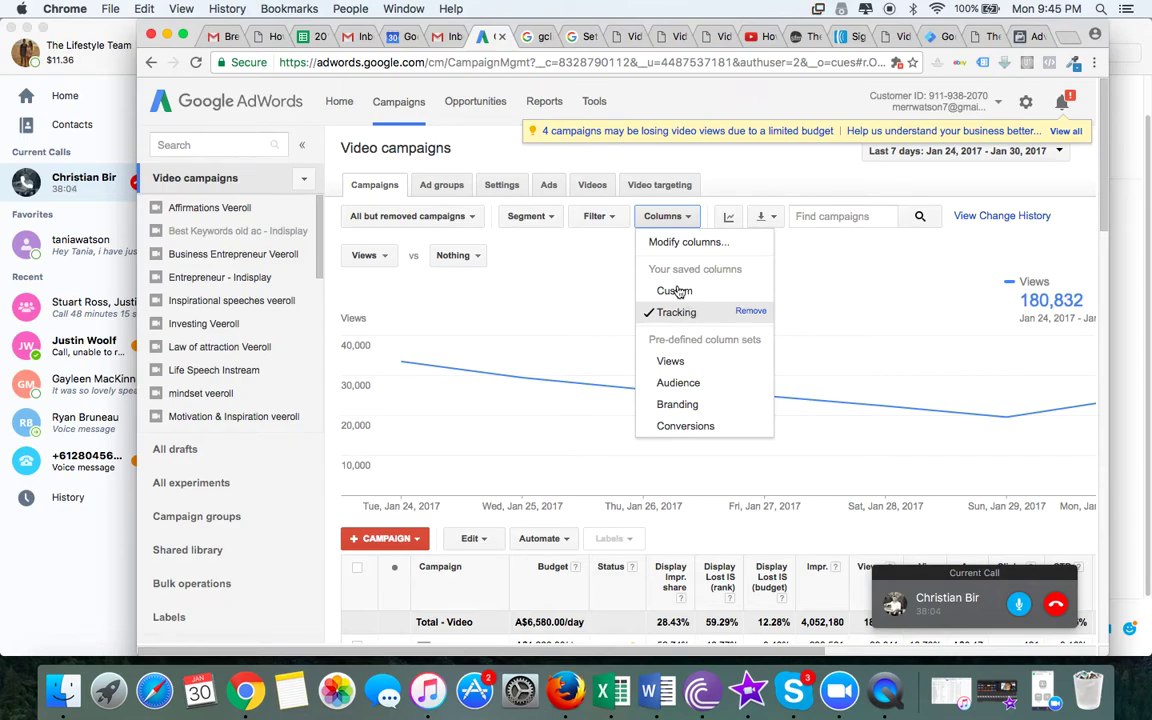
left_click(659, 189)
left_click(659, 189)
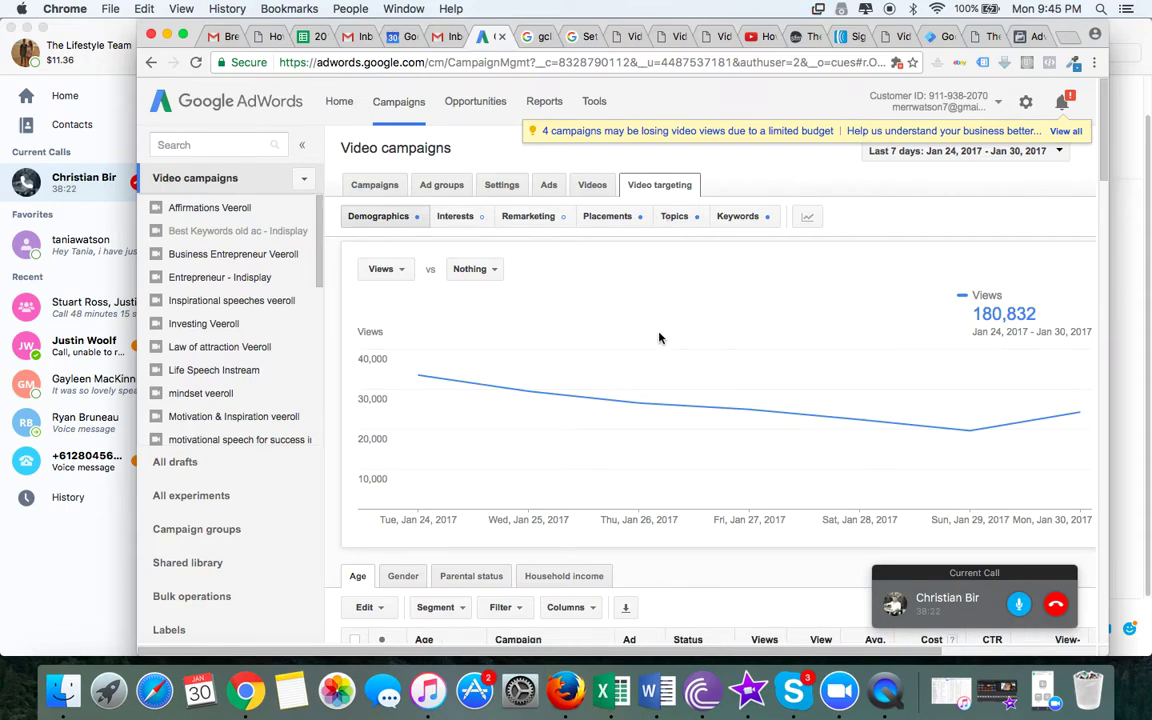
- Add the Value / conv. conversion metric to the columns of the Age demographics table and apply the change
scroll(663, 337, "down", 2)
left_click(567, 535)
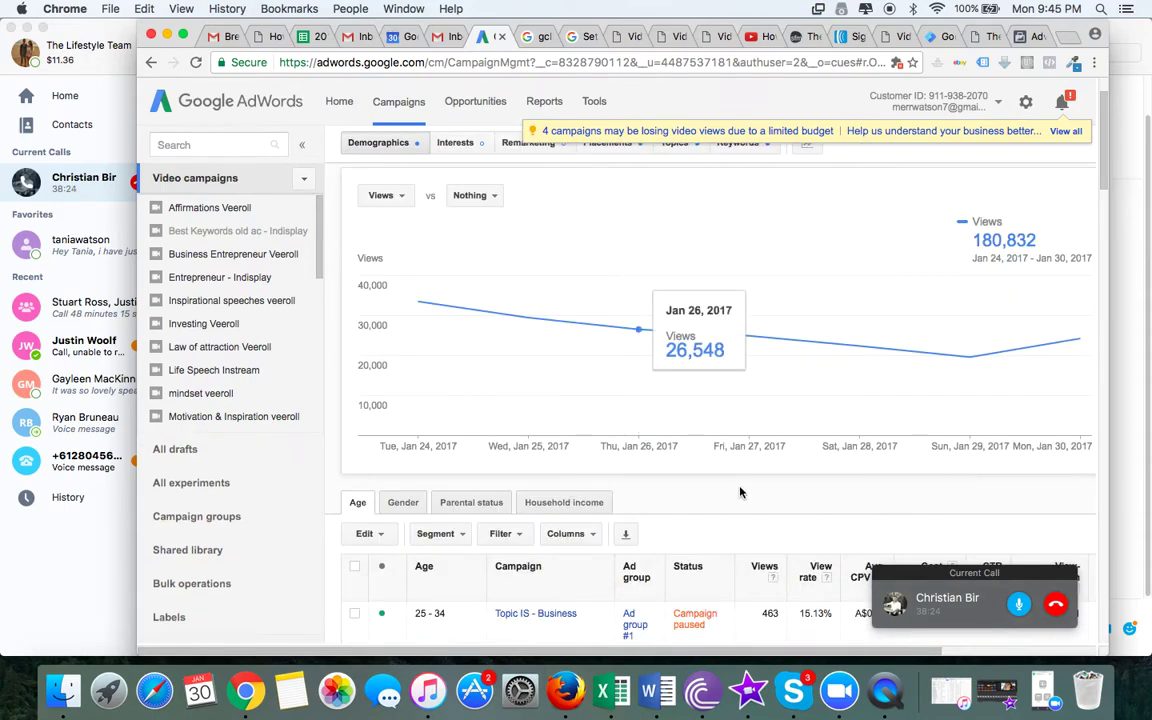
scroll(740, 489, "down", 3)
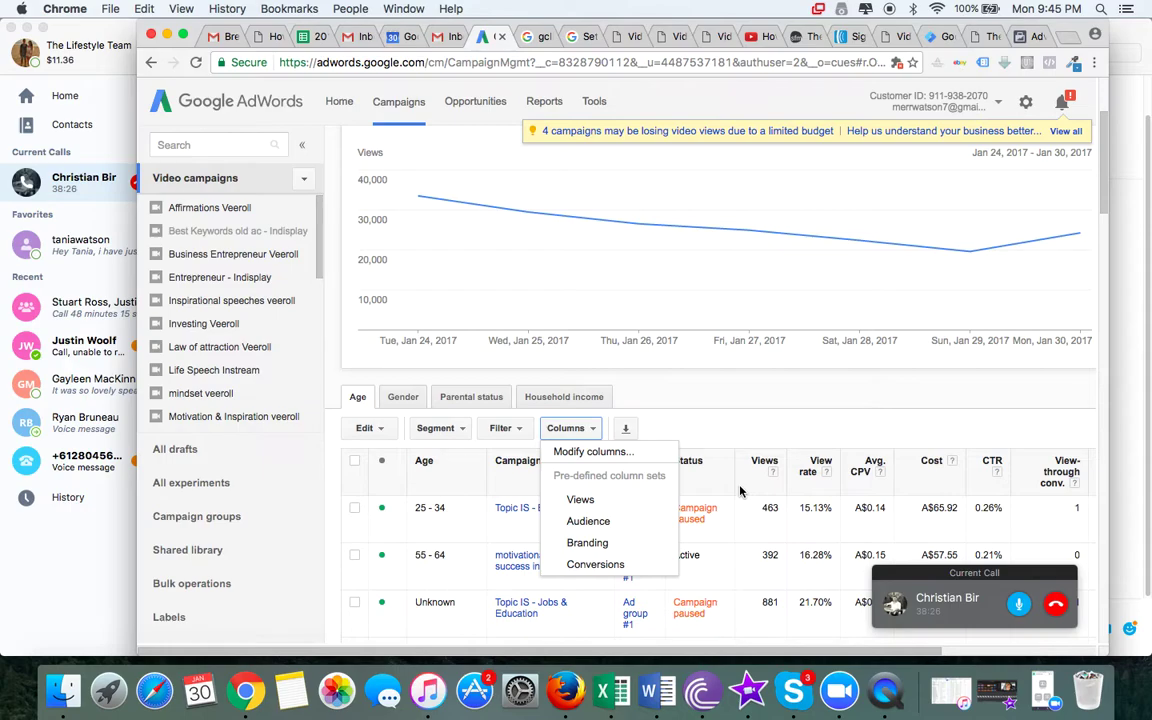
left_click(620, 455)
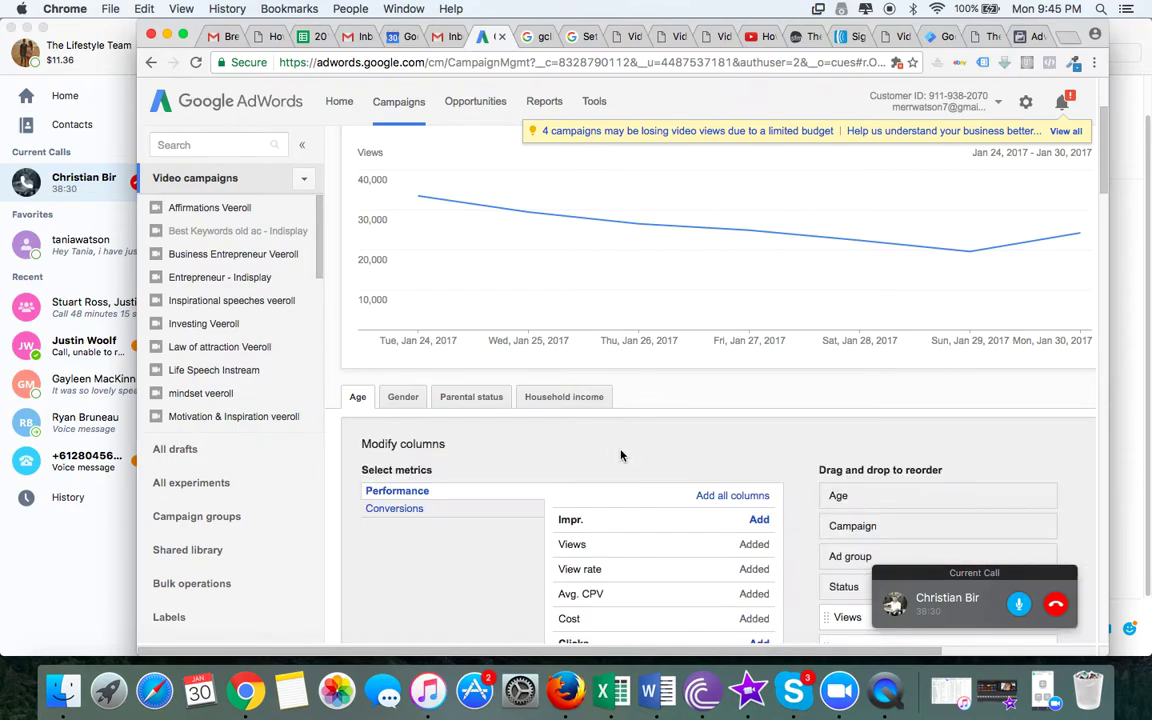
scroll(477, 370, "down", 5)
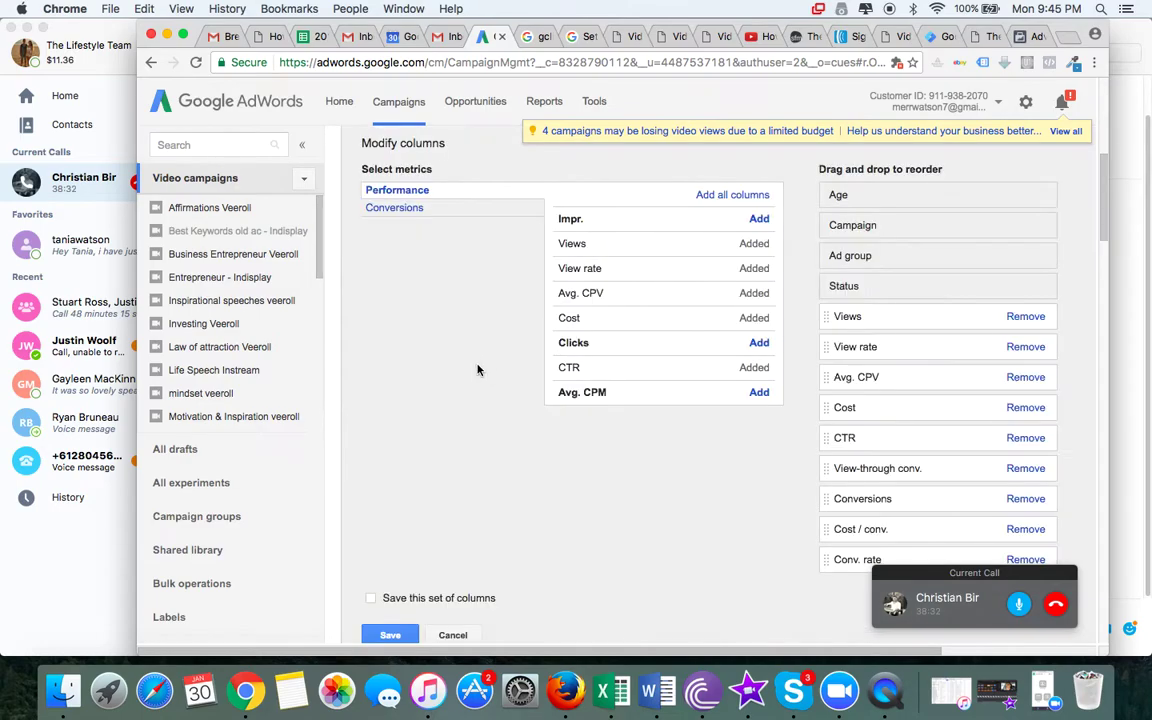
left_click(418, 212)
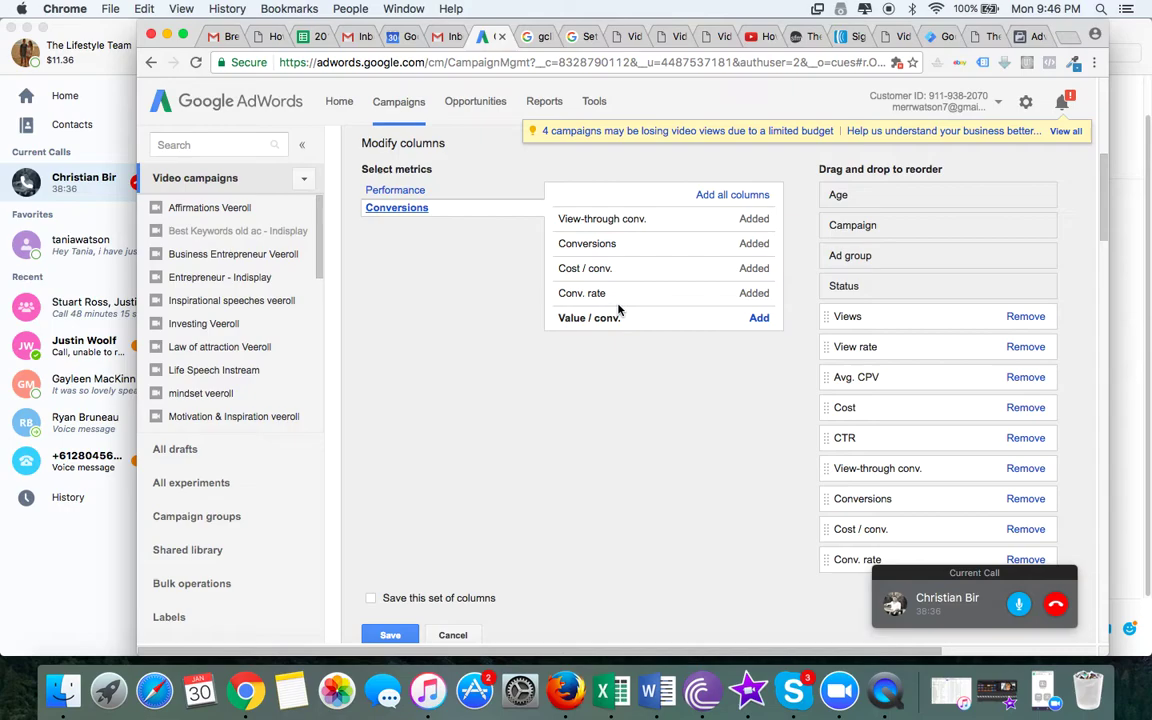
left_click(760, 318)
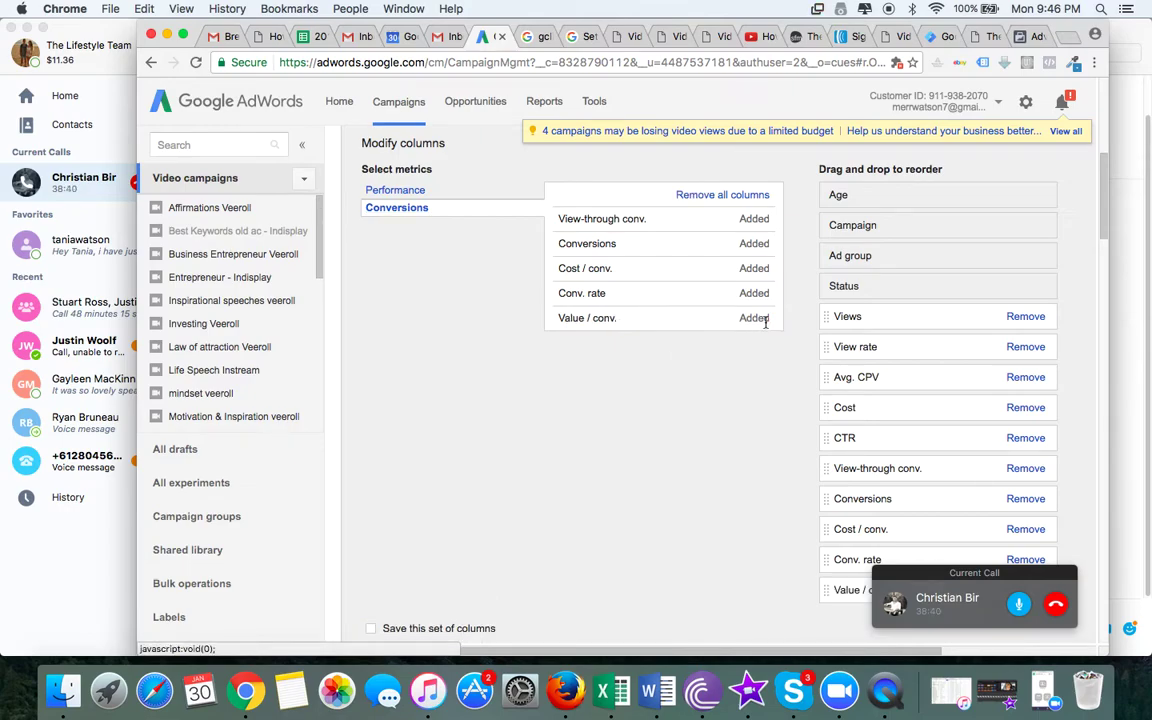
scroll(601, 372, "down", 1)
scroll(601, 372, "down", 2)
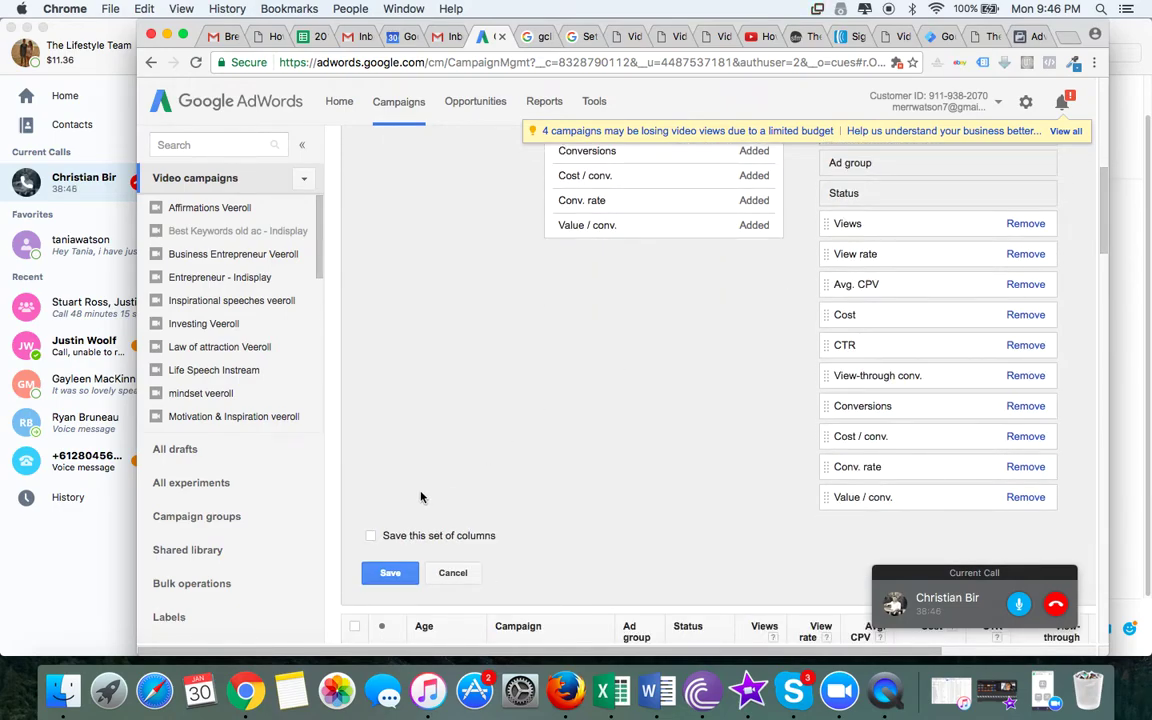
left_click(391, 576)
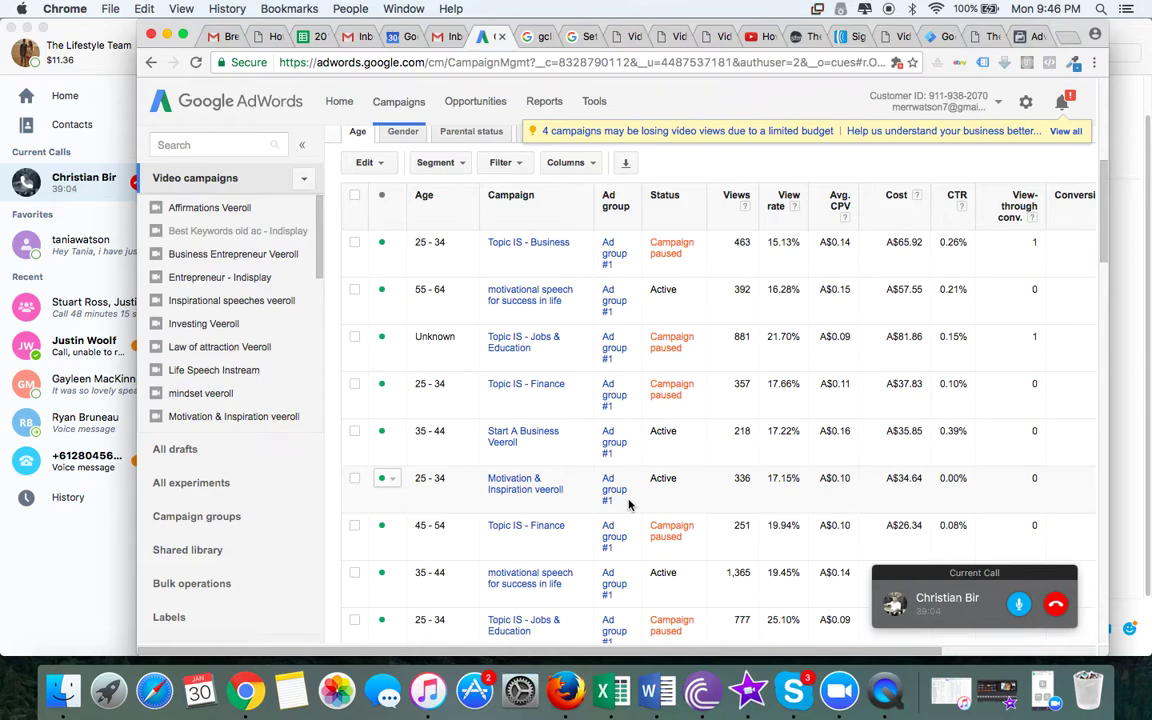
- Switch to Google Tag Manager and review the tags, firing triggers and version changes of container Version 1
left_click(793, 38)
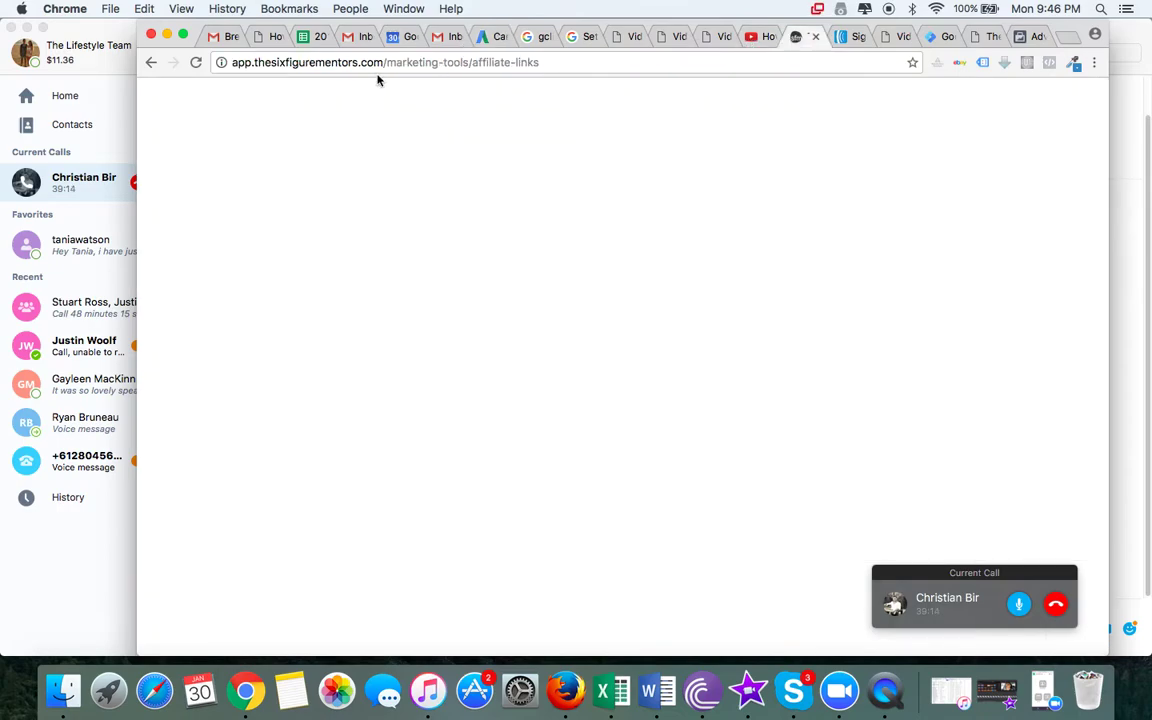
left_click(482, 36)
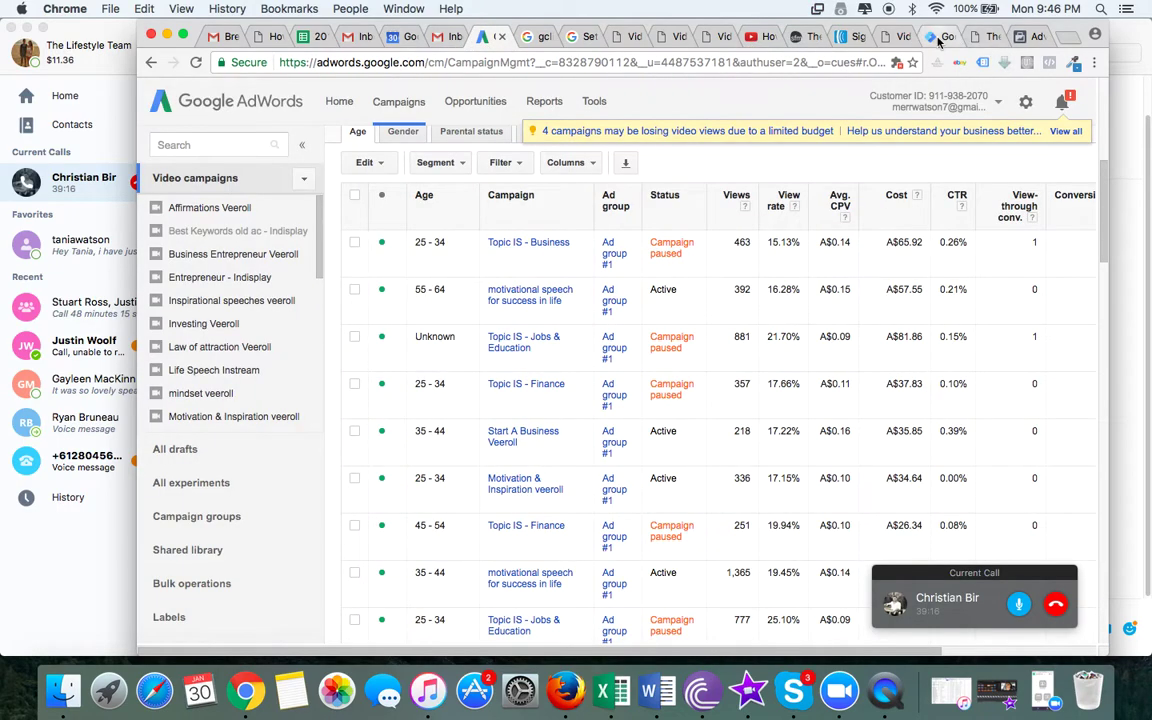
left_click(938, 38)
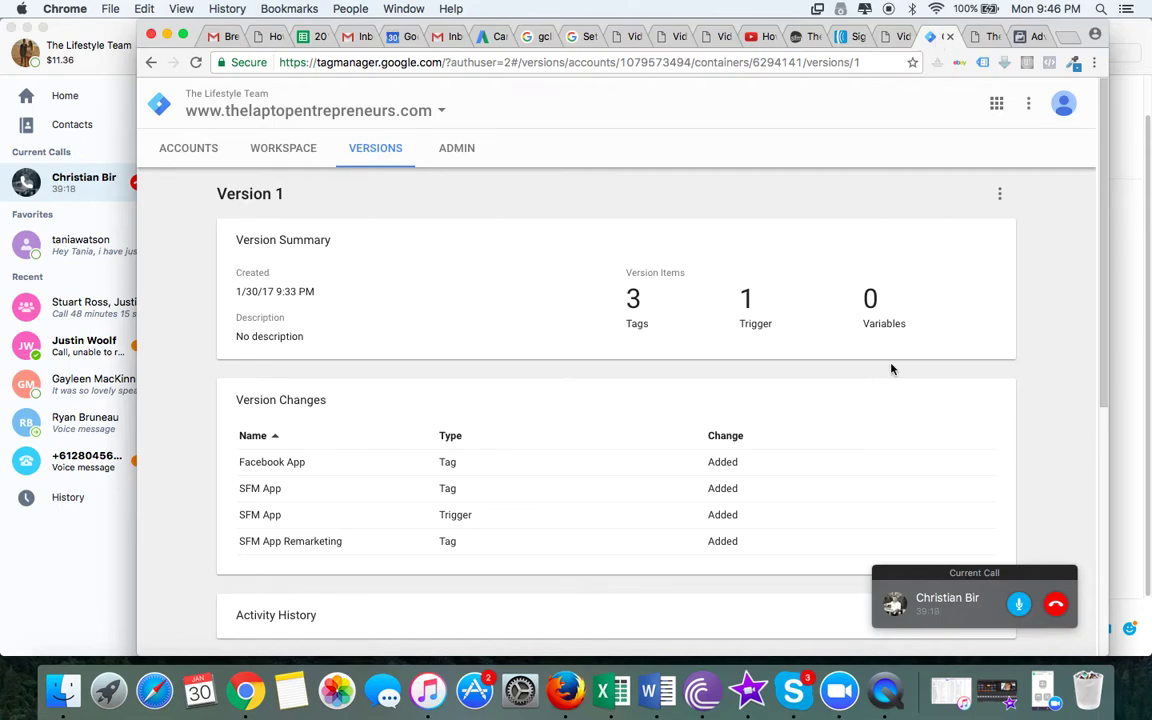
scroll(892, 368, "down", 5)
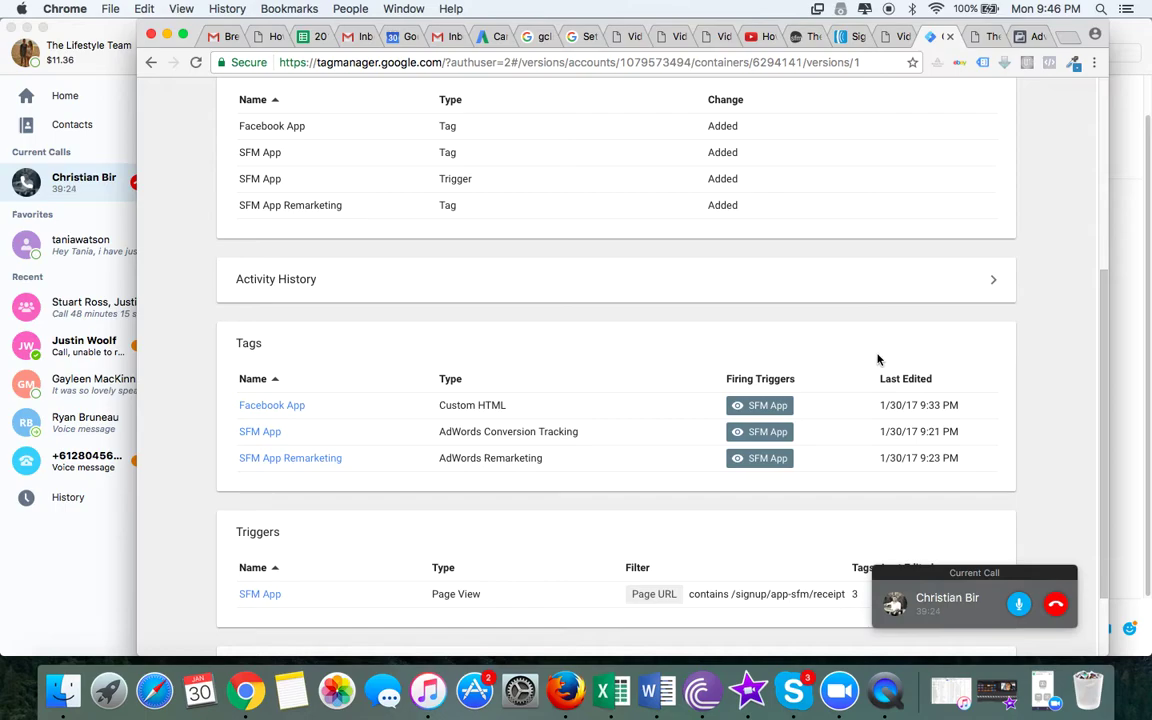
scroll(878, 360, "down", 2)
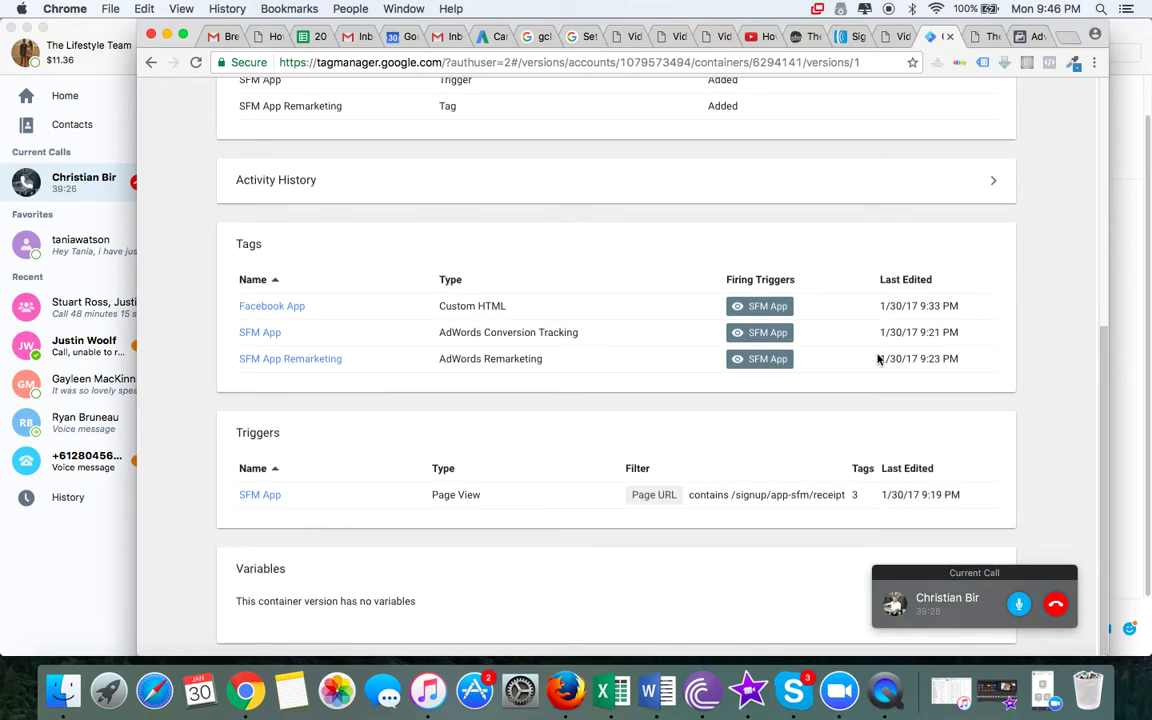
scroll(878, 360, "up", 8)
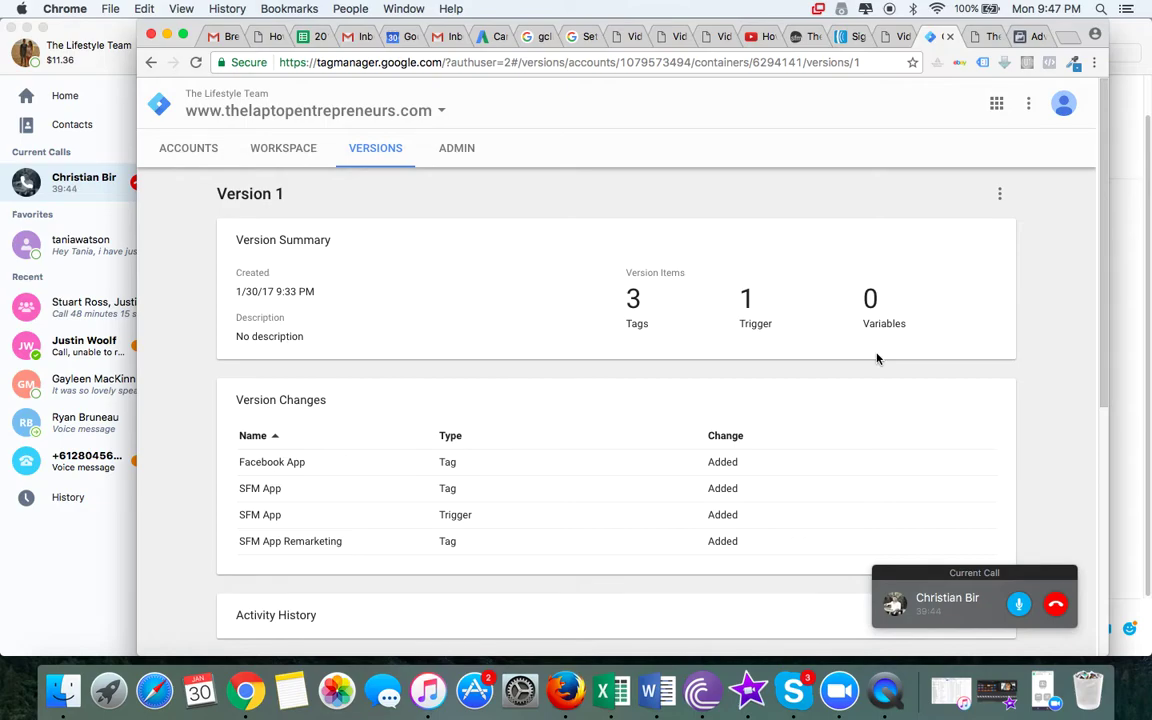
scroll(877, 358, "down", 10)
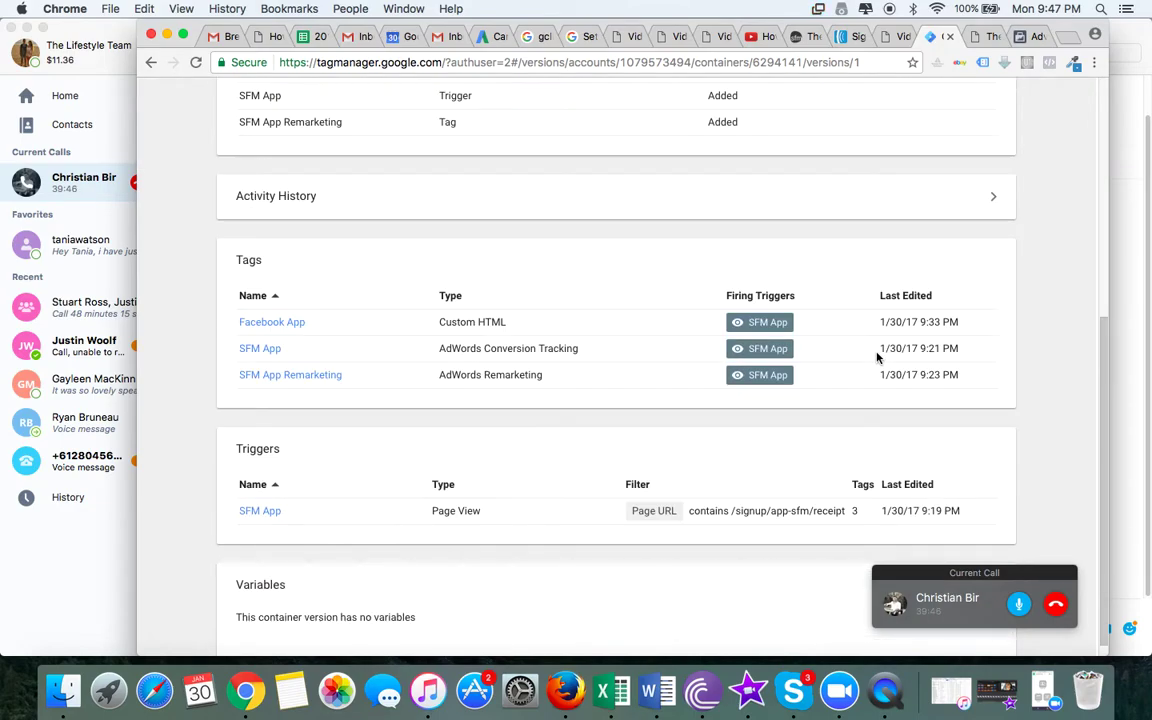
scroll(877, 358, "up", 10)
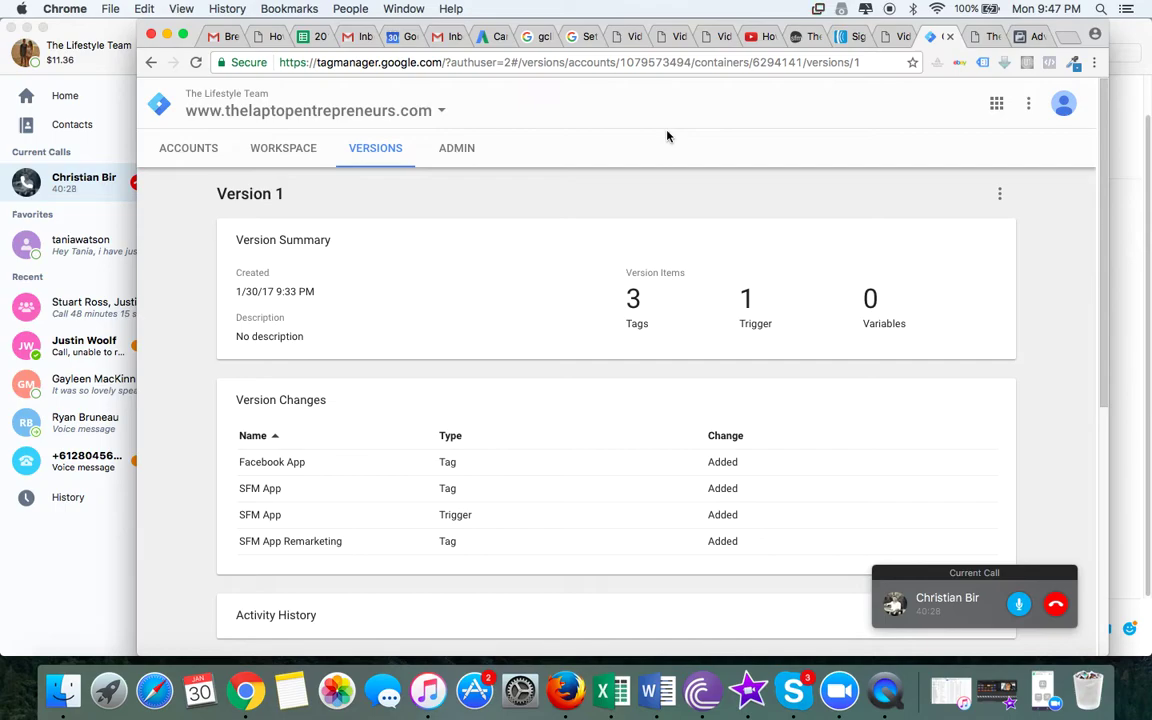
- Return to Google AdWords and open the list of conversion actions to check their tracking status
left_click(487, 40)
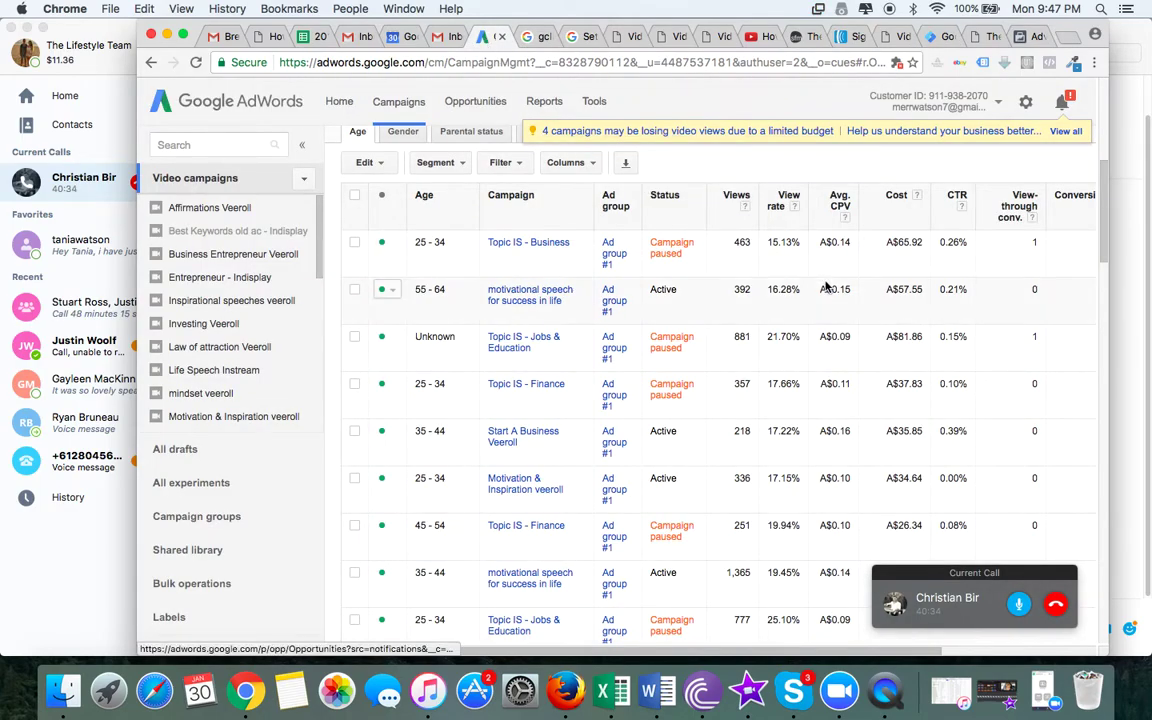
scroll(826, 287, "up", 5)
scroll(826, 287, "down", 2)
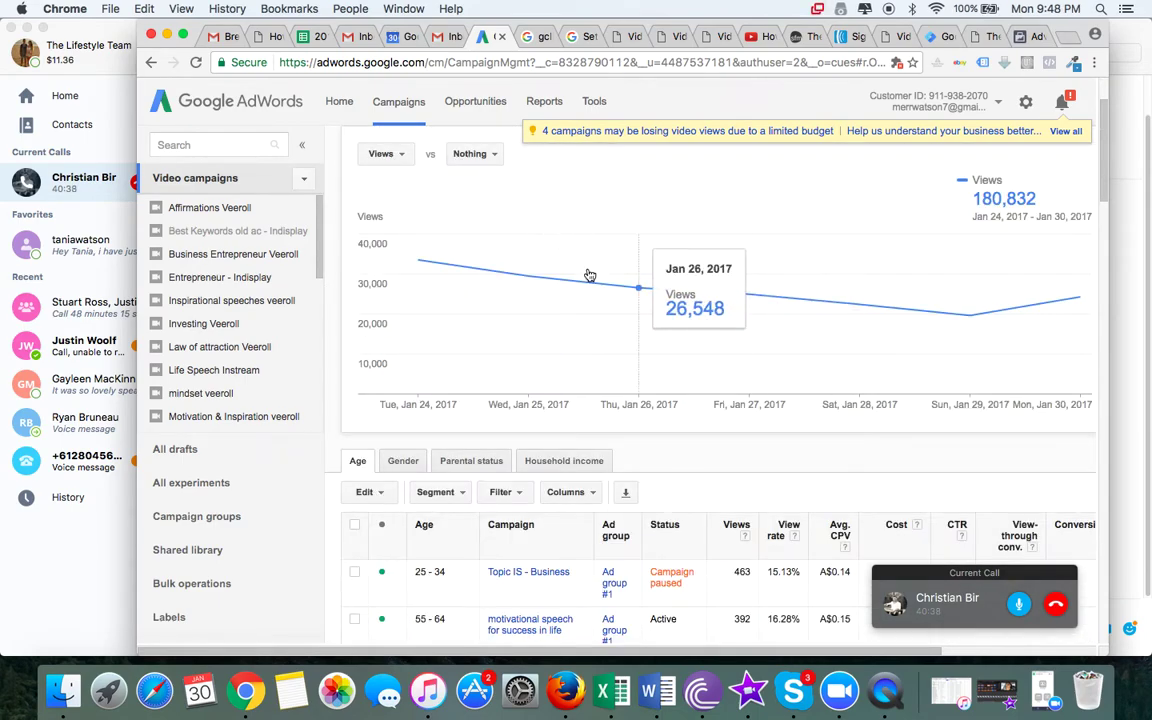
scroll(587, 274, "up", 2)
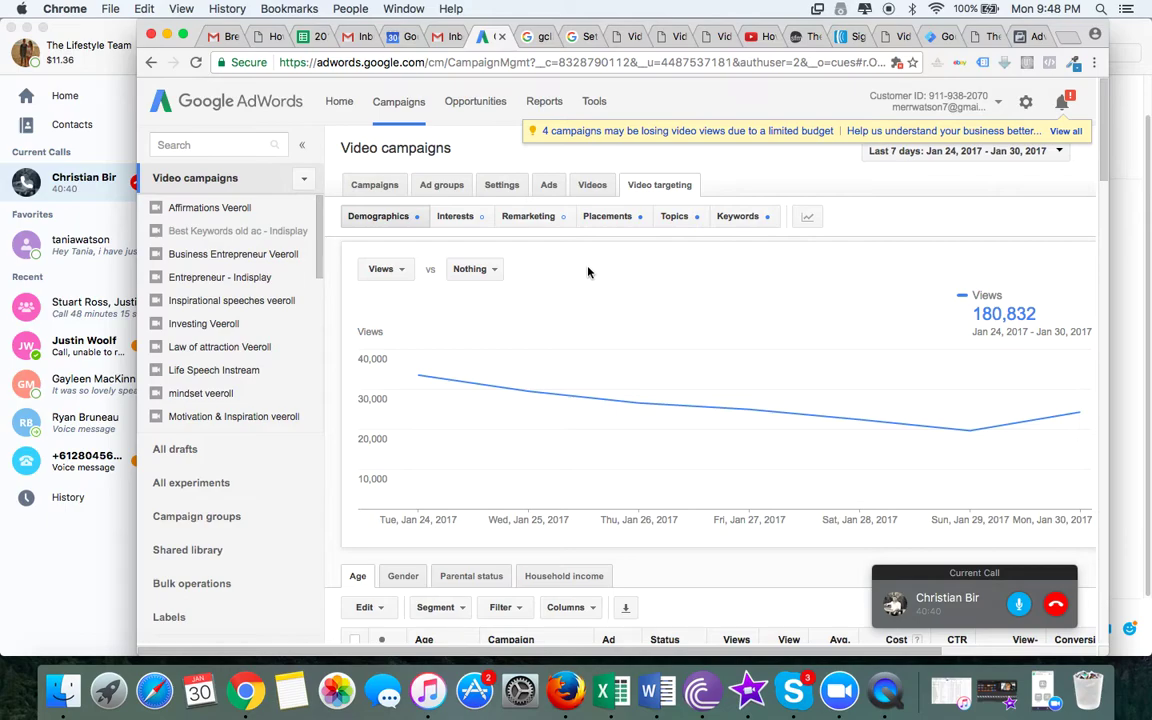
left_click(592, 105)
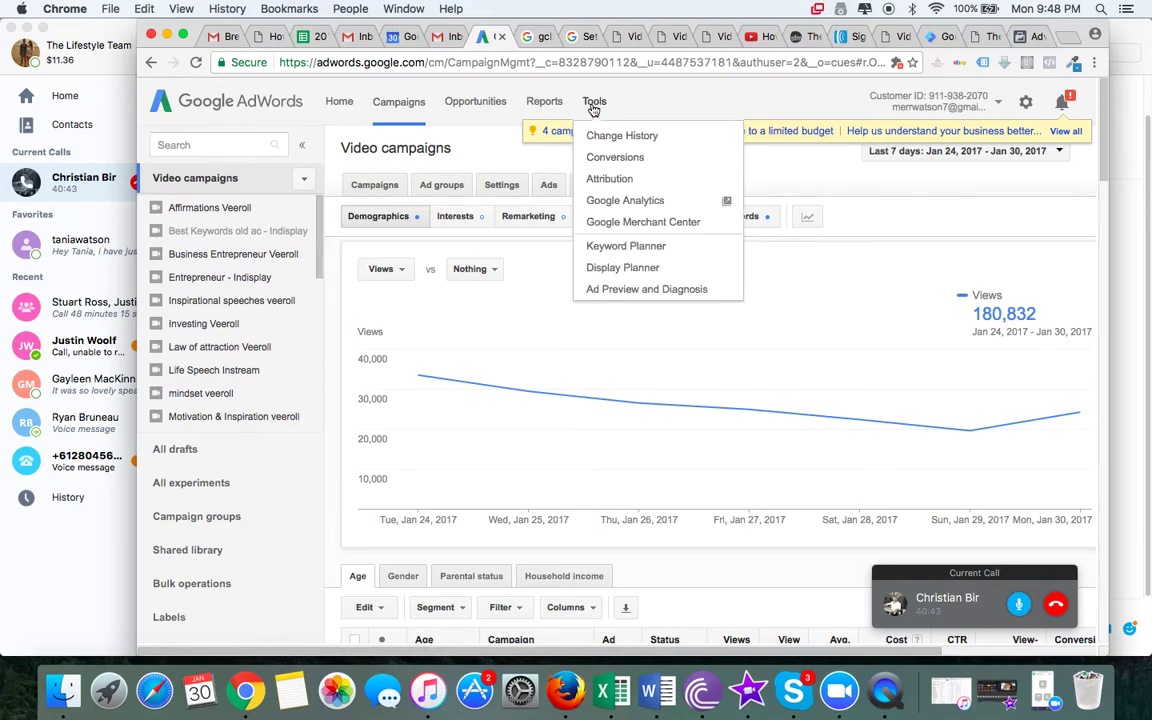
left_click(616, 158)
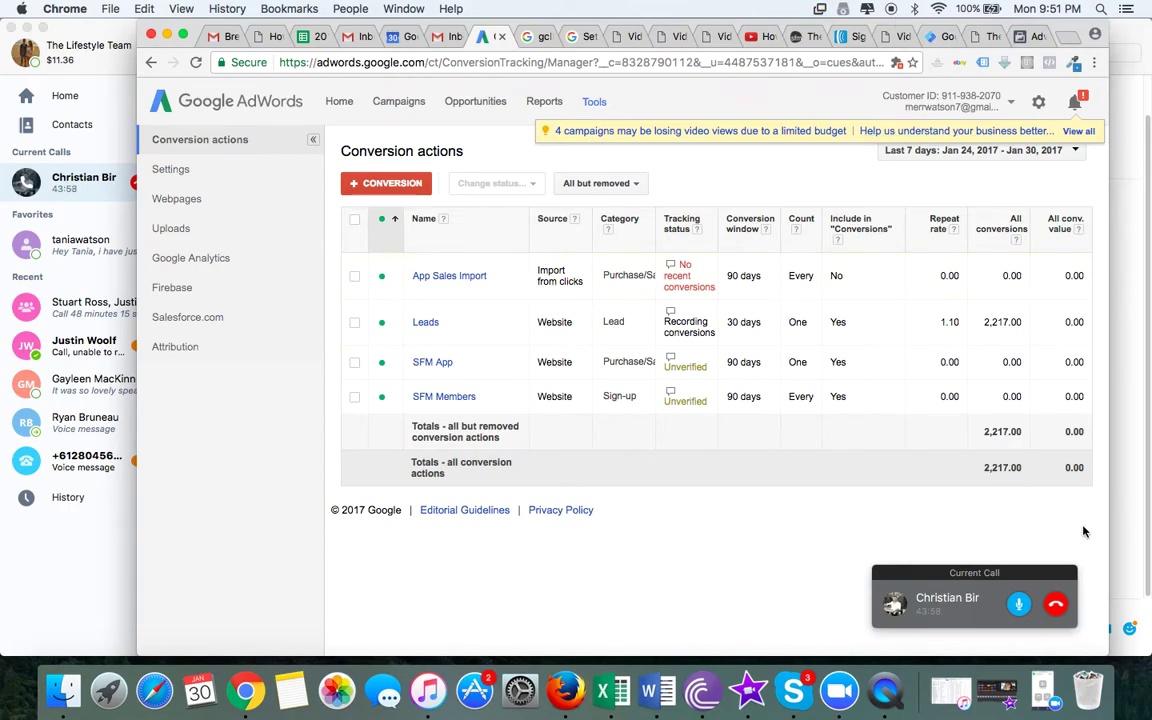
- End the current Skype call
left_click(1058, 605)
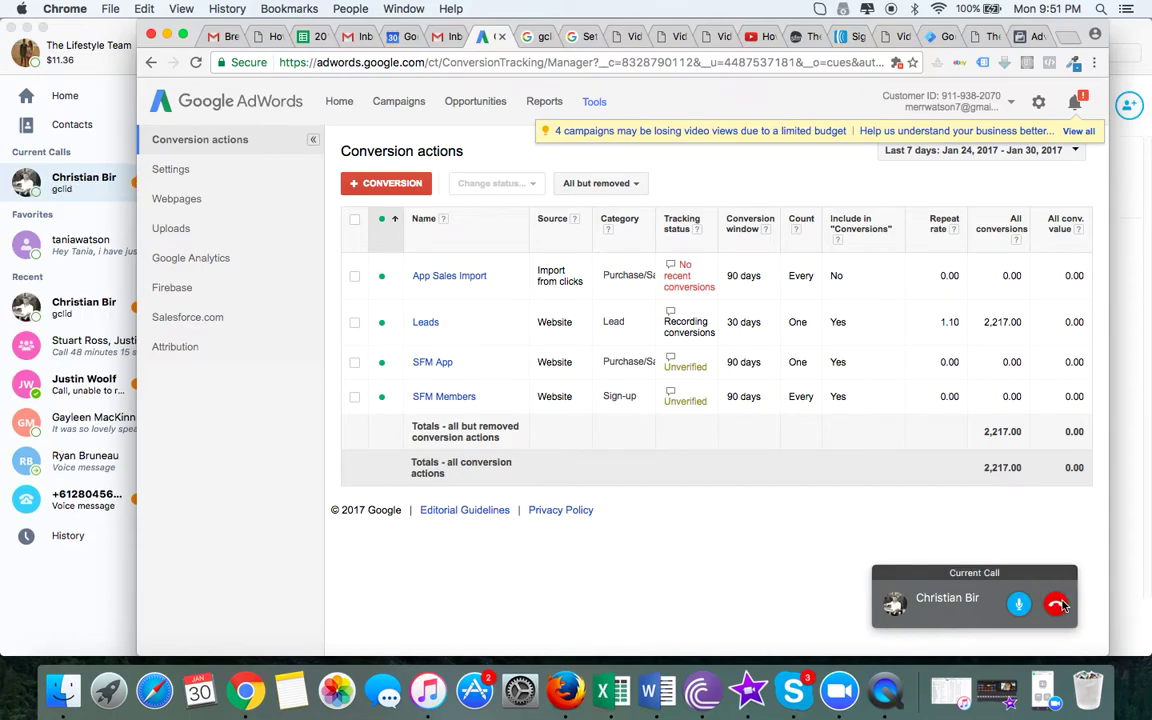